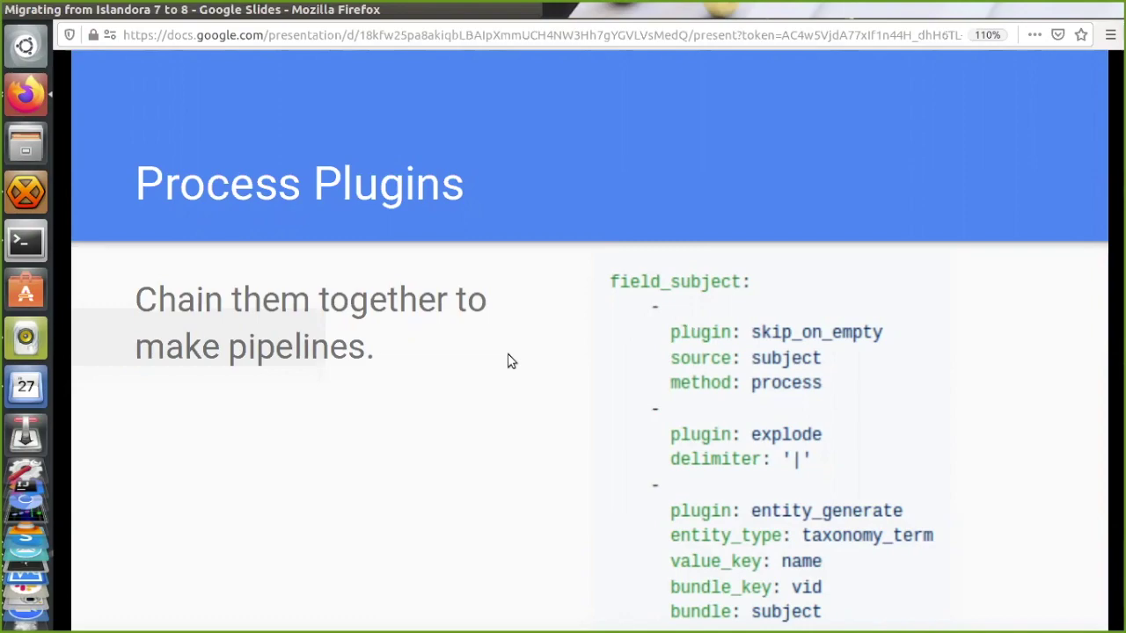
- Advance to the second Destination Plugins slide listing Node, Media, File, Subjects, Locations and People
key("Right")
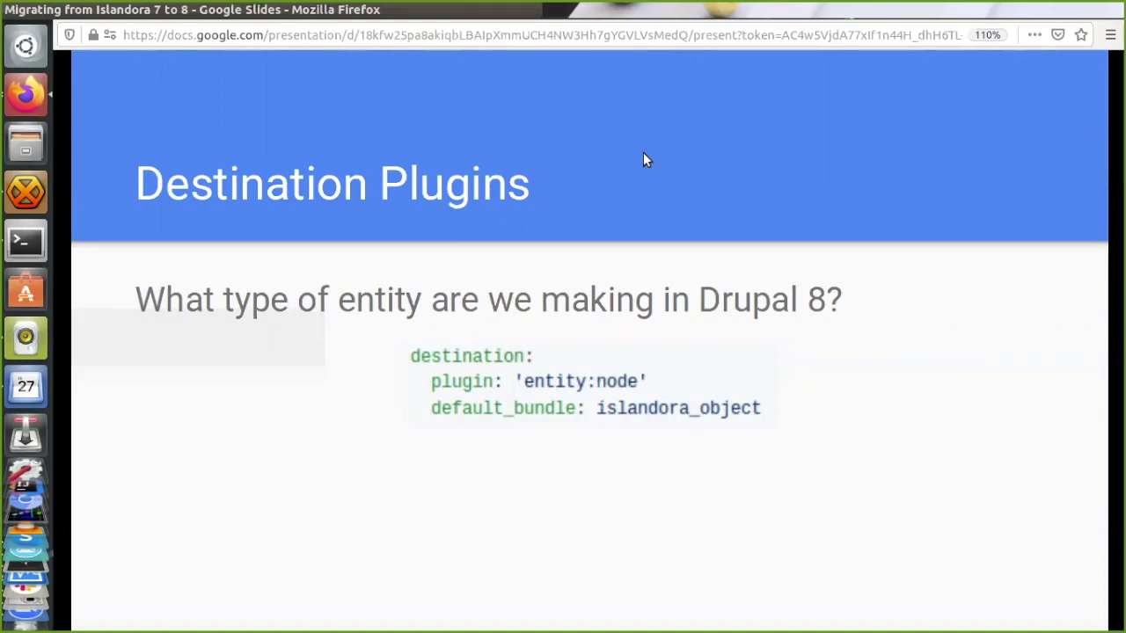
key("Right")
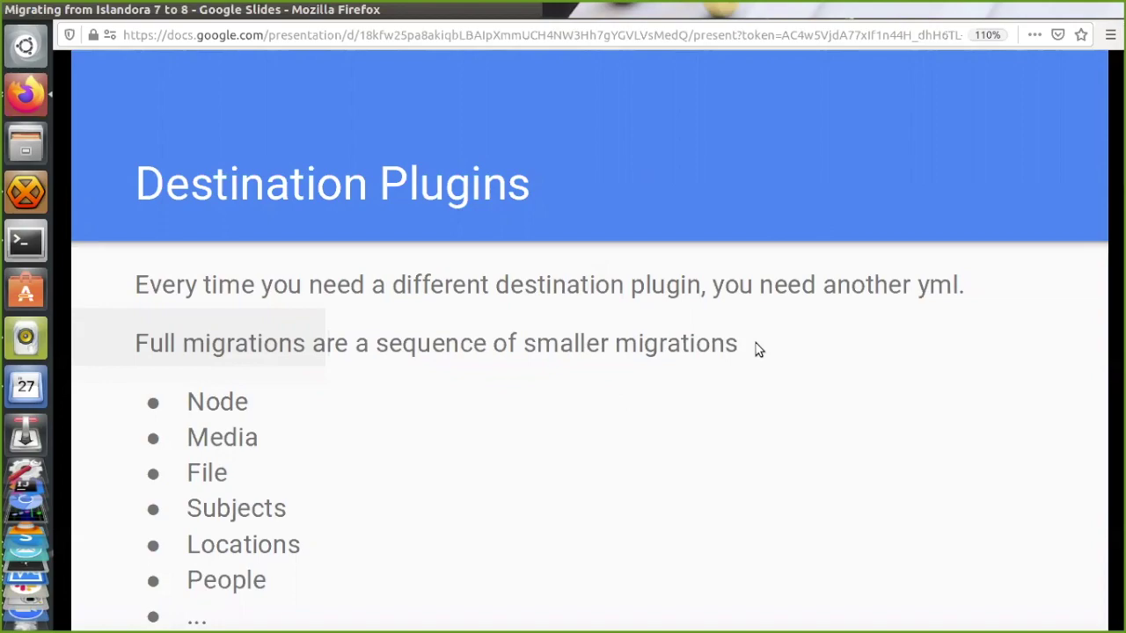
- Step past the migrate_7x_claw title and overview slides to the 'Let's try it out' slide
key("Right")
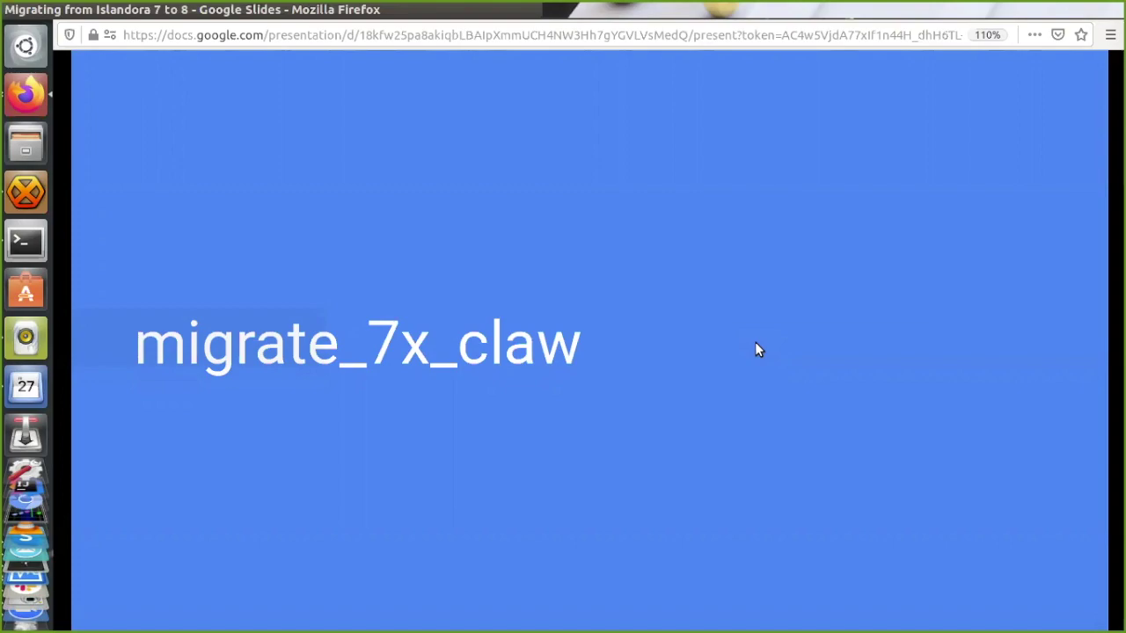
key("Right")
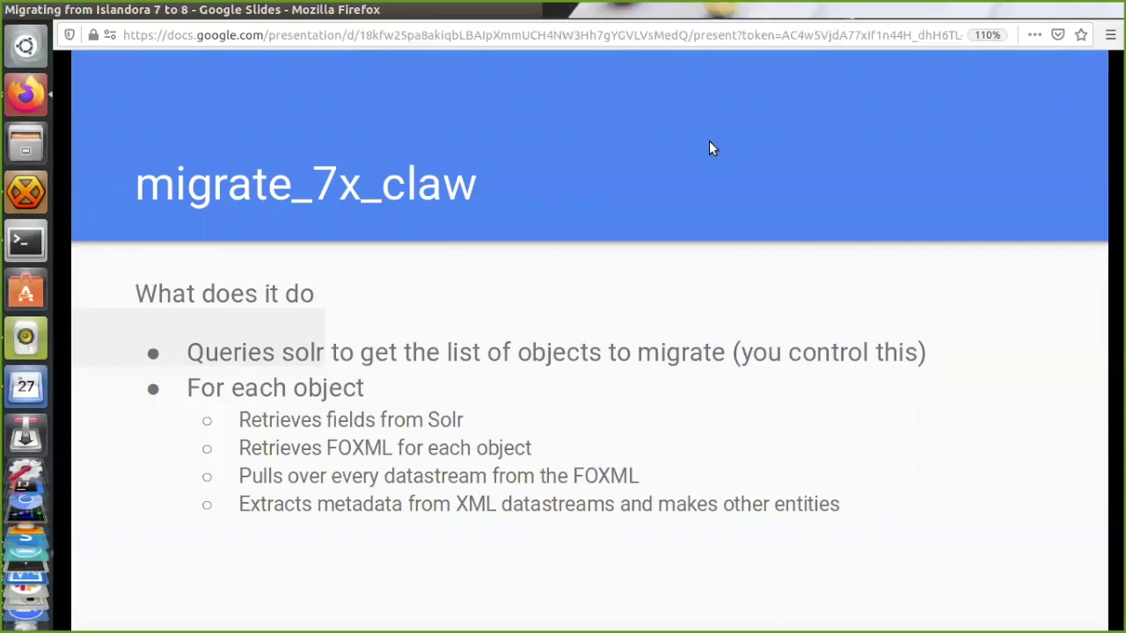
key("Right")
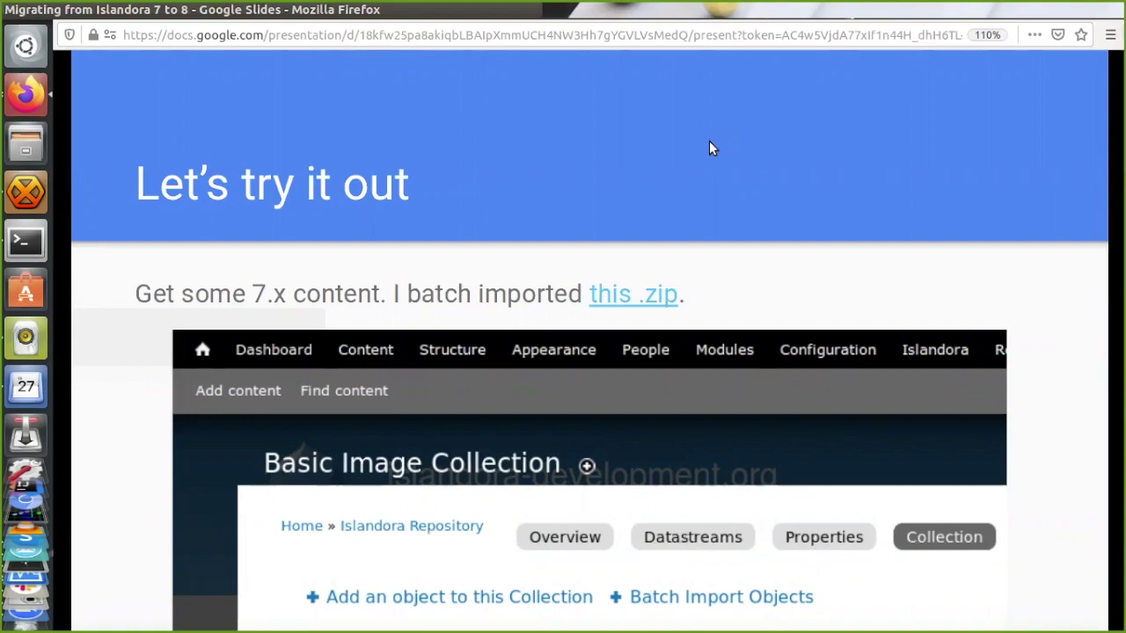
- Switch to the Islandora 7 site in Firefox and open the repository's Top-level Collection
key("alt+Tab")
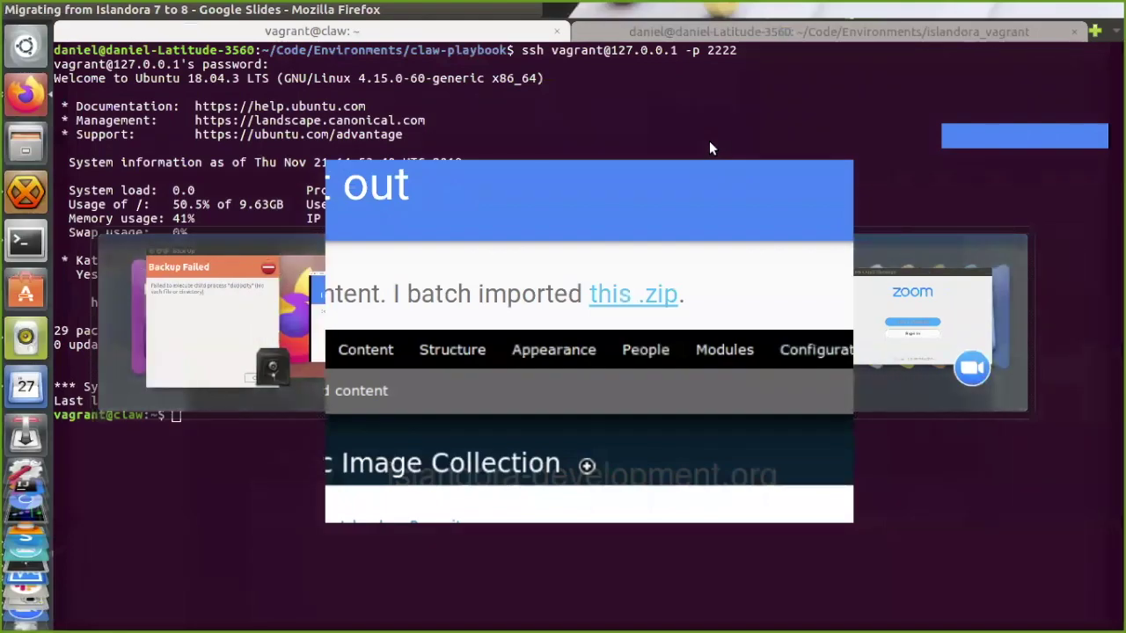
key("alt+Tab")
key("alt+Tab")
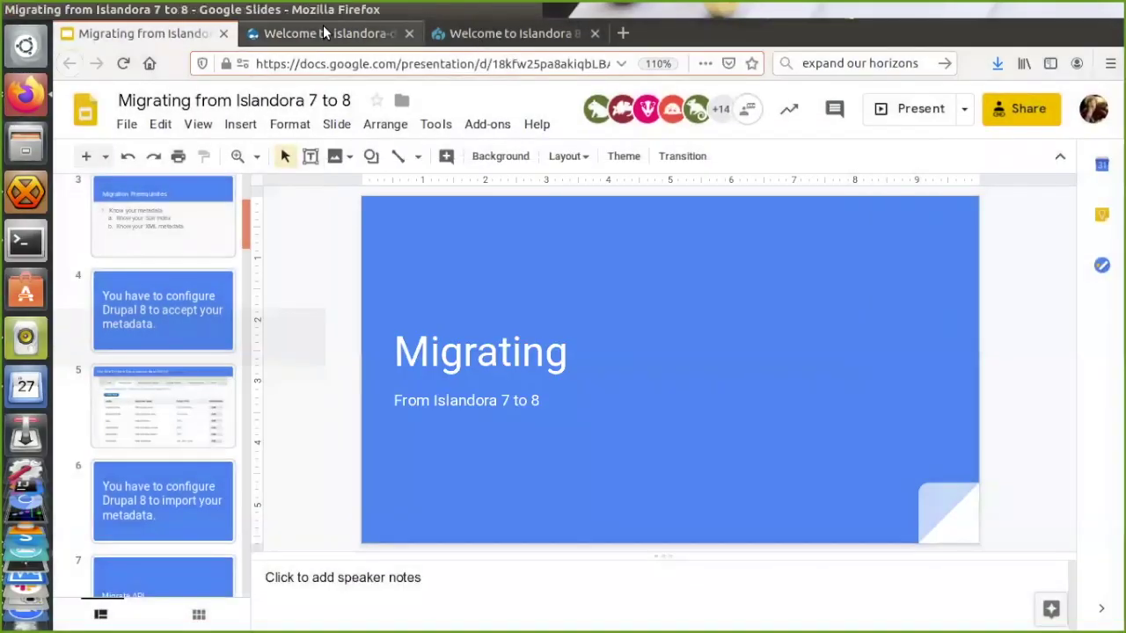
left_click(330, 34)
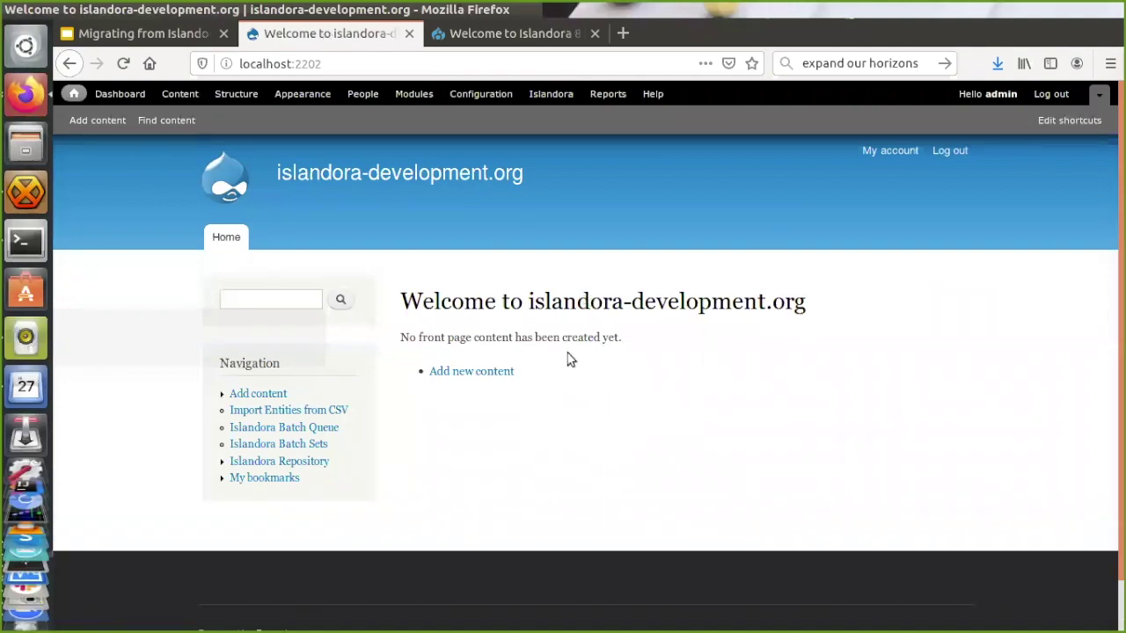
left_click(270, 469)
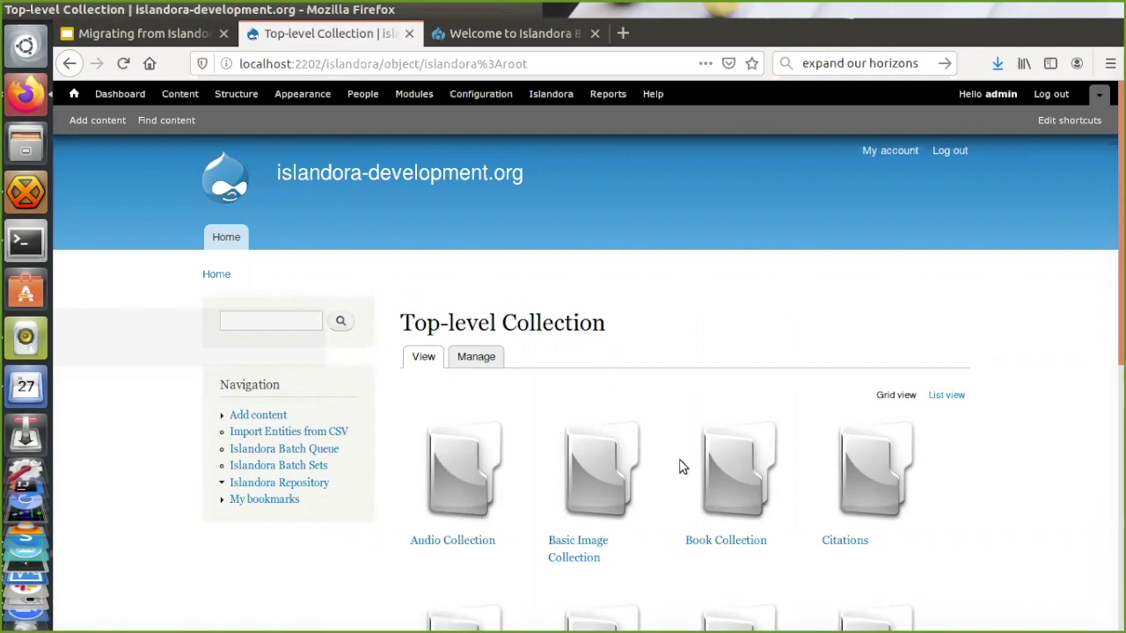
- Open the Basic Image Collection and view the Free Smells image object
scroll(679, 466, "down", 3)
left_click(583, 343)
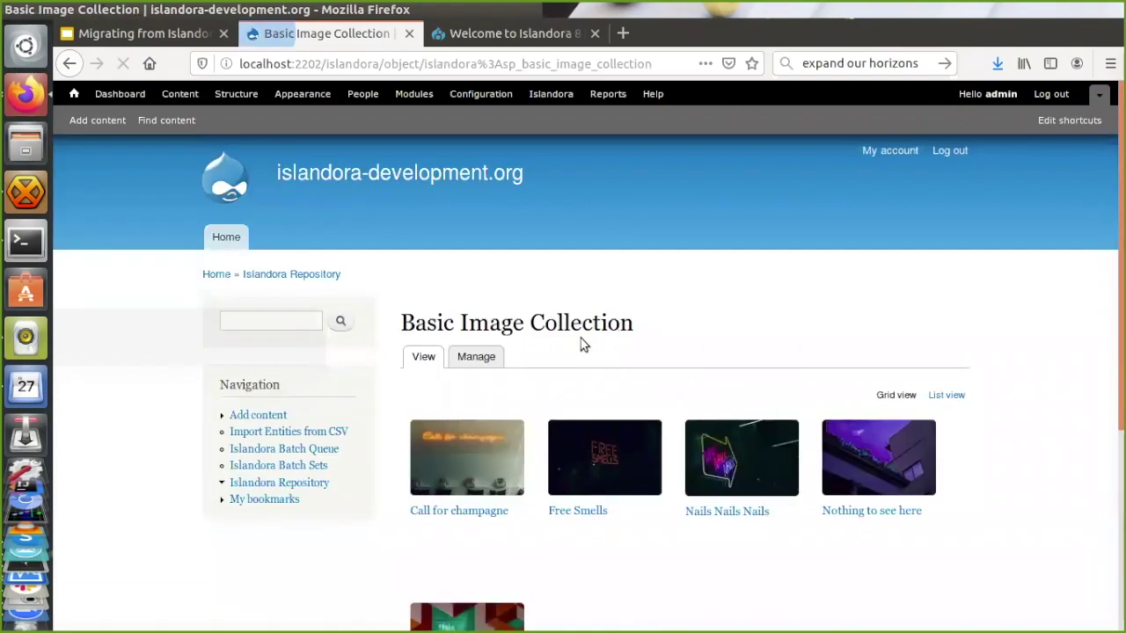
scroll(580, 345, "down", 4)
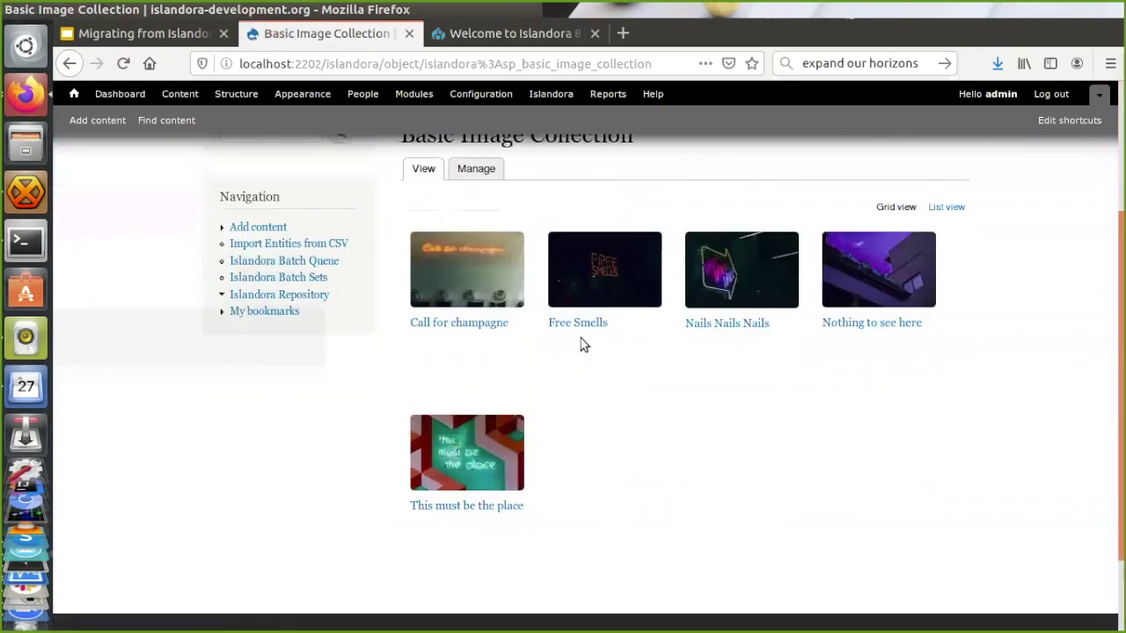
scroll(580, 344, "up", 1)
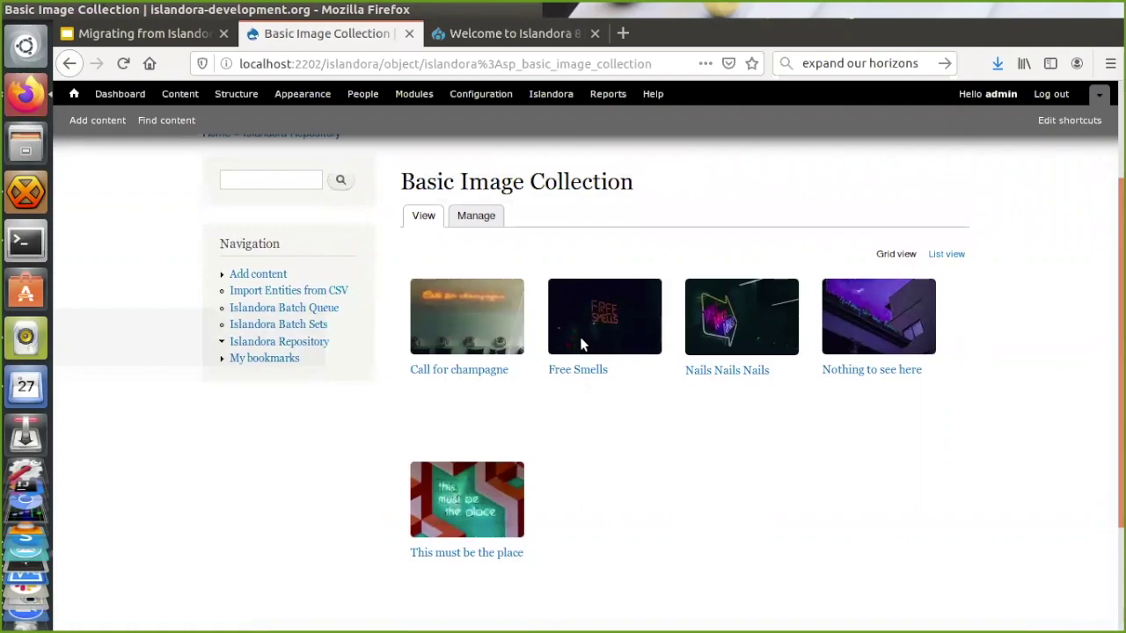
scroll(581, 344, "up", 3)
scroll(580, 344, "down", 3)
left_click(587, 334)
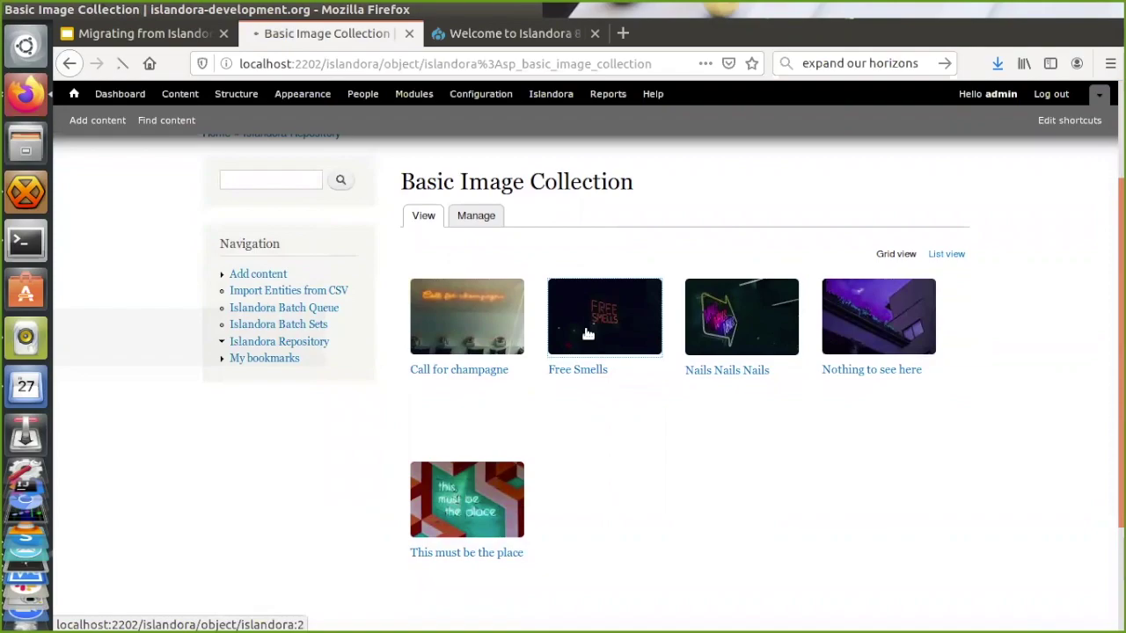
scroll(587, 337, "down", 5)
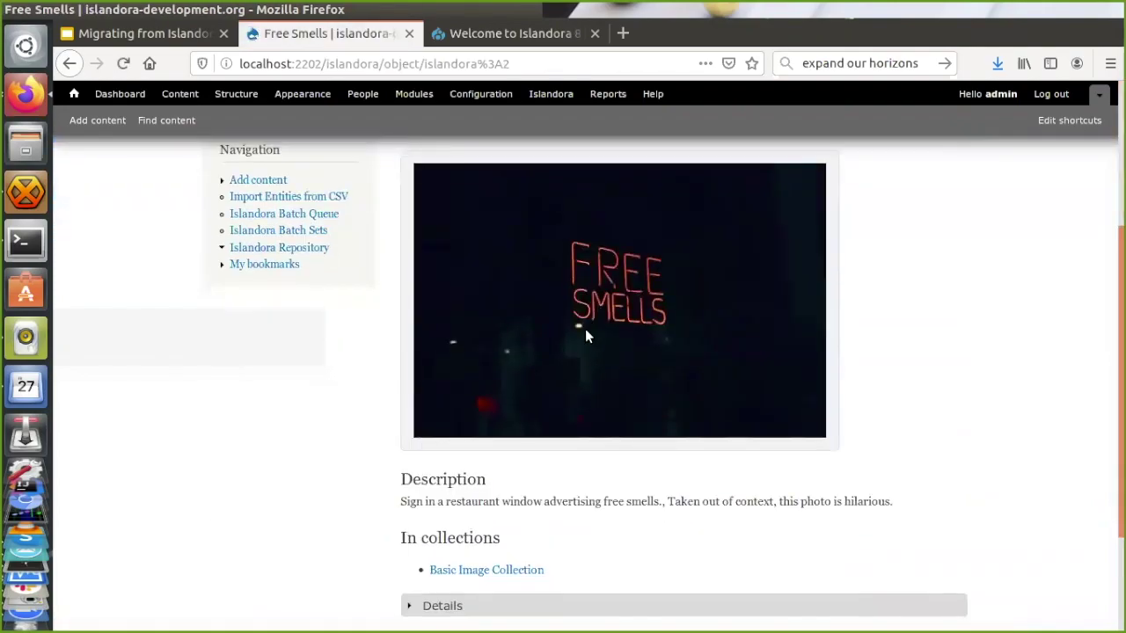
scroll(588, 337, "down", 3)
scroll(588, 334, "up", 8)
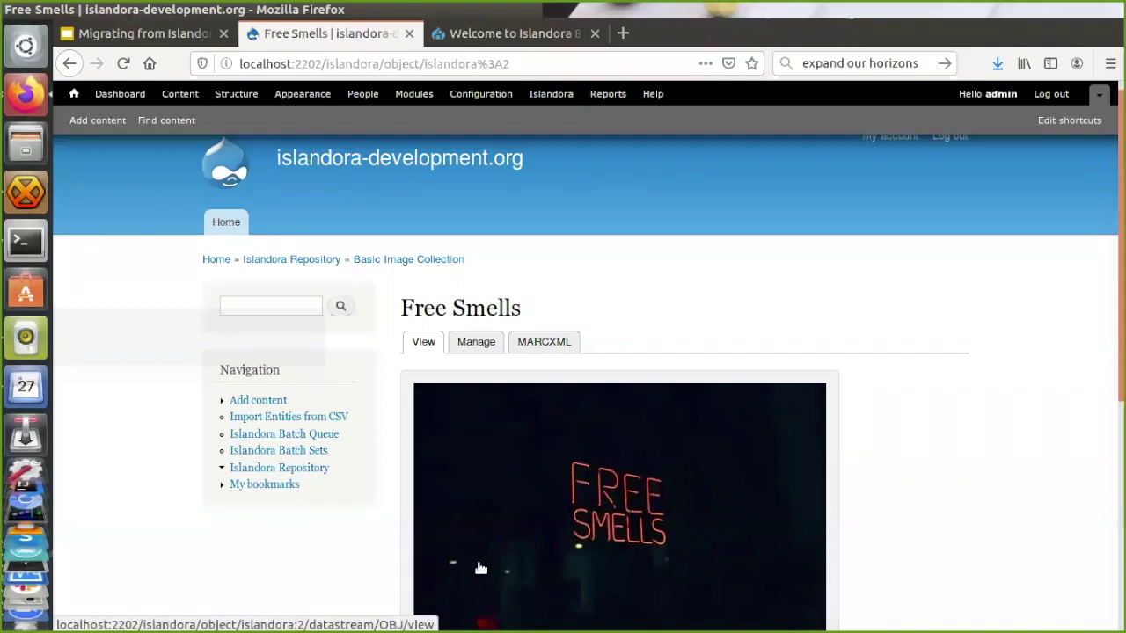
scroll(481, 568, "down", 5)
scroll(481, 568, "up", 5)
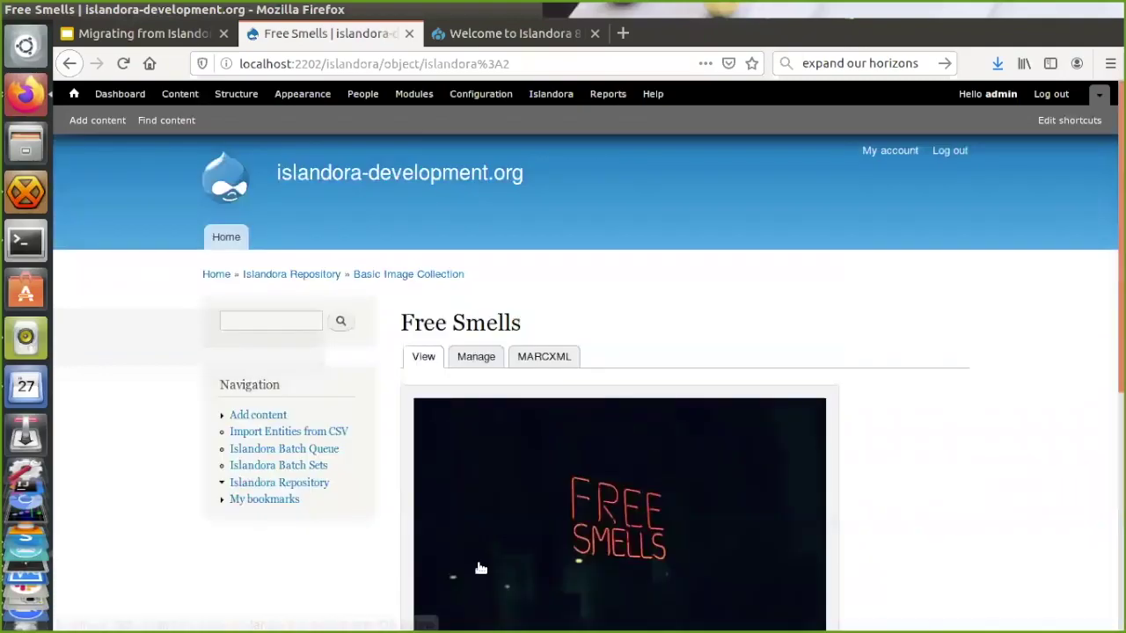
left_click(470, 356)
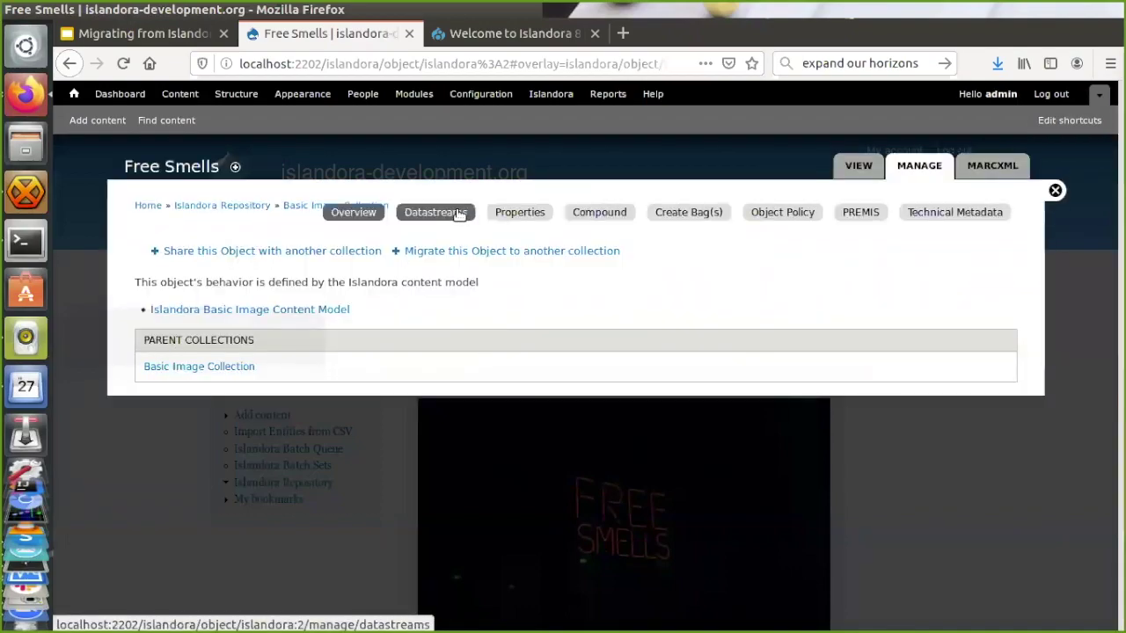
left_click(458, 215)
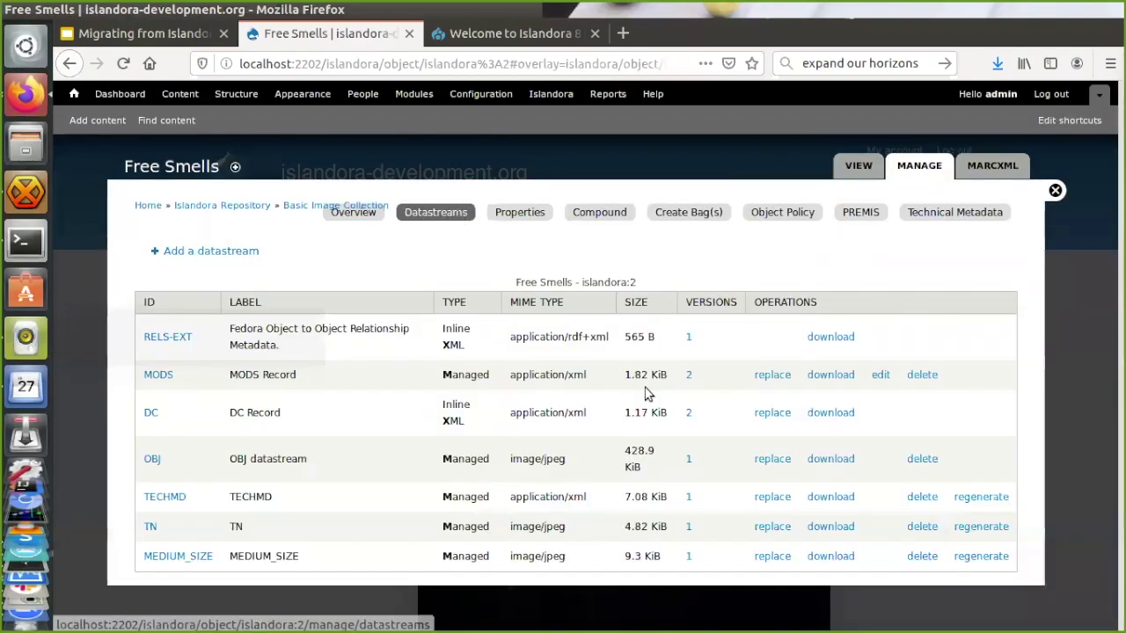
left_click(878, 379)
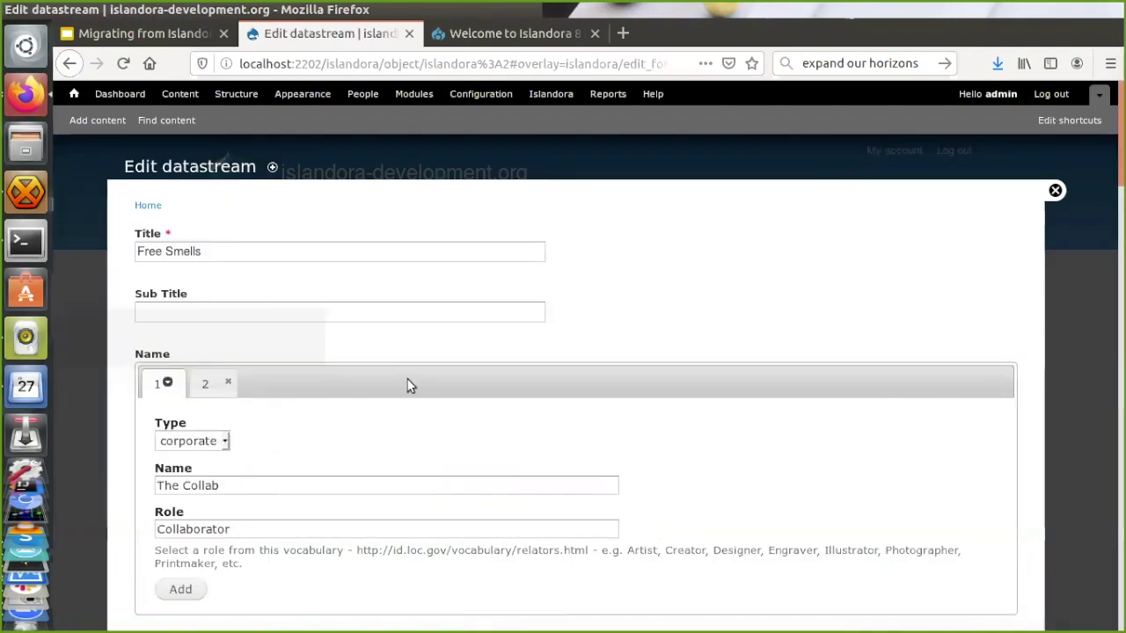
left_click(211, 383)
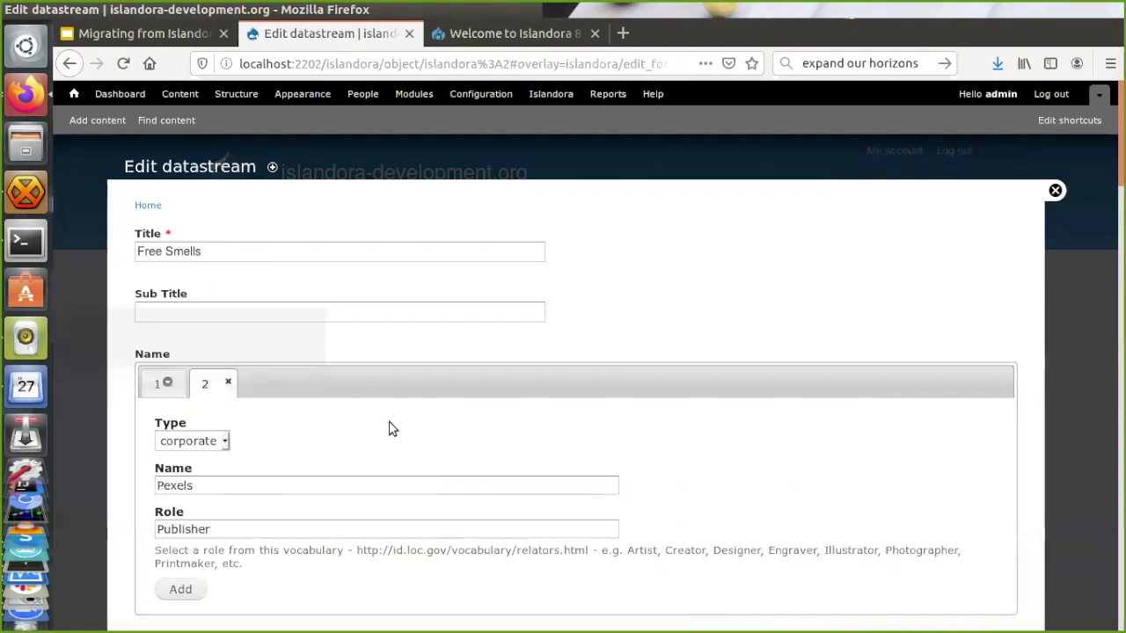
scroll(389, 427, "down", 4)
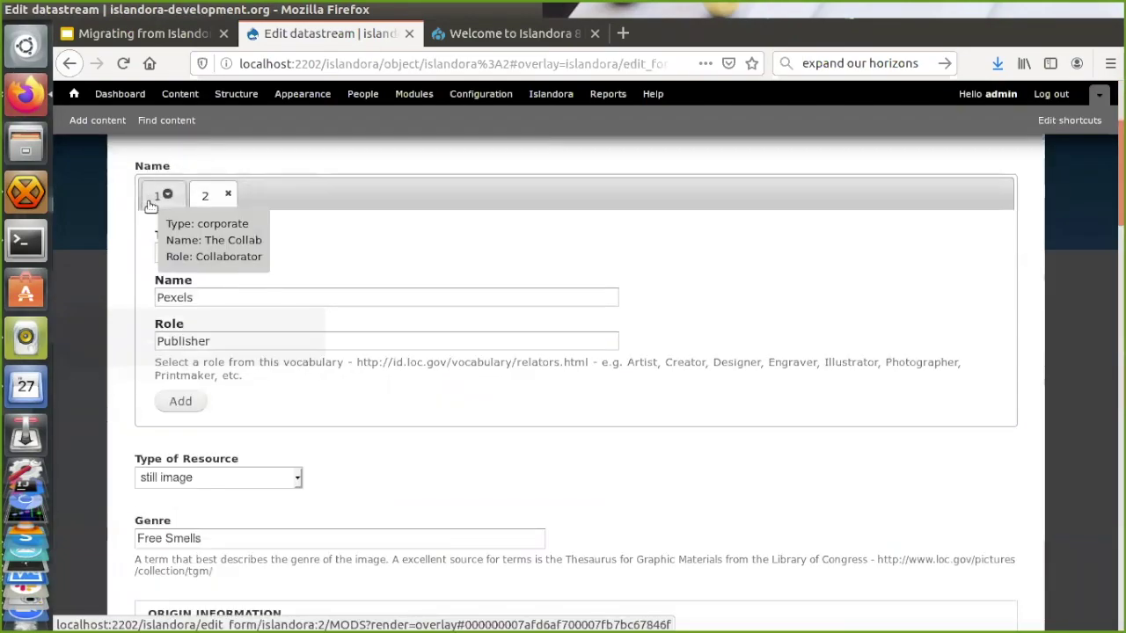
left_click(154, 195)
scroll(310, 402, "up", 3)
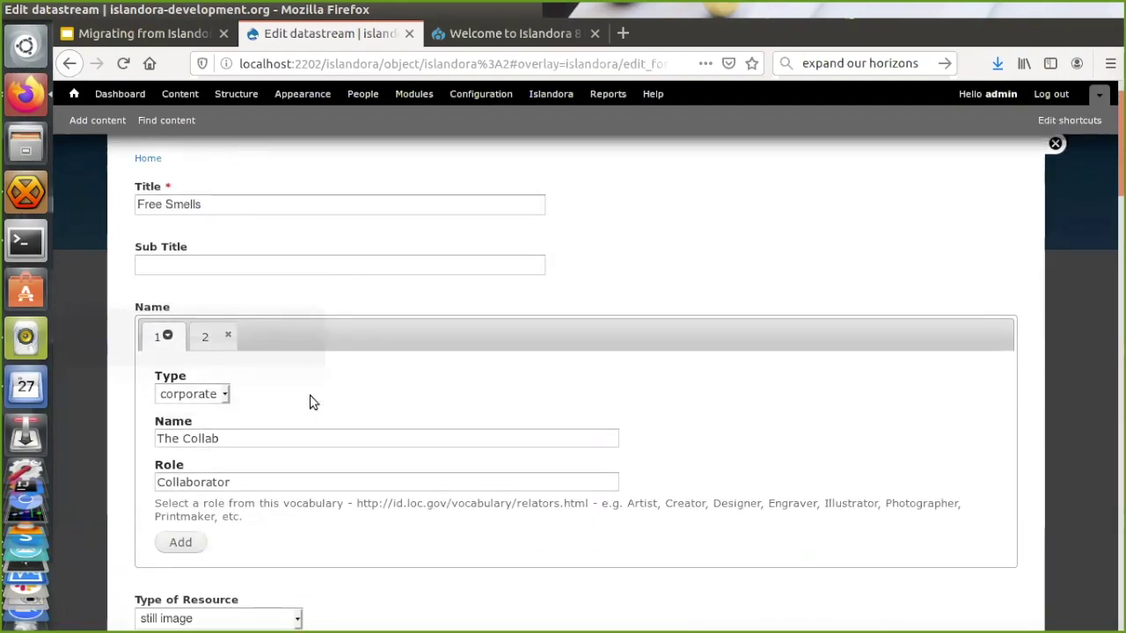
left_click(213, 348)
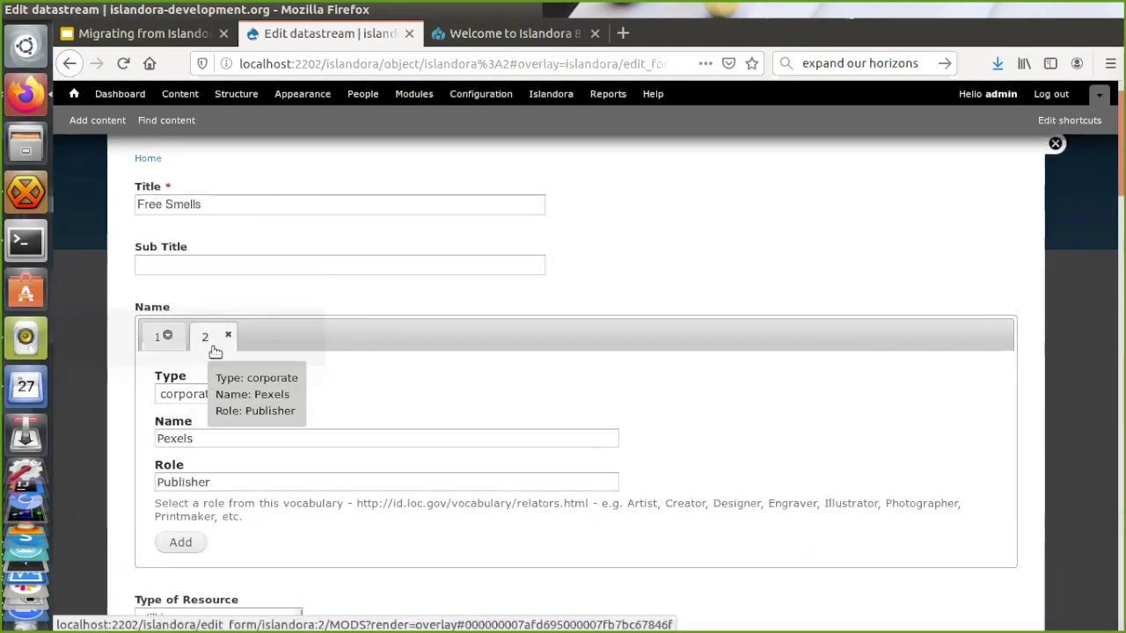
left_click(161, 344)
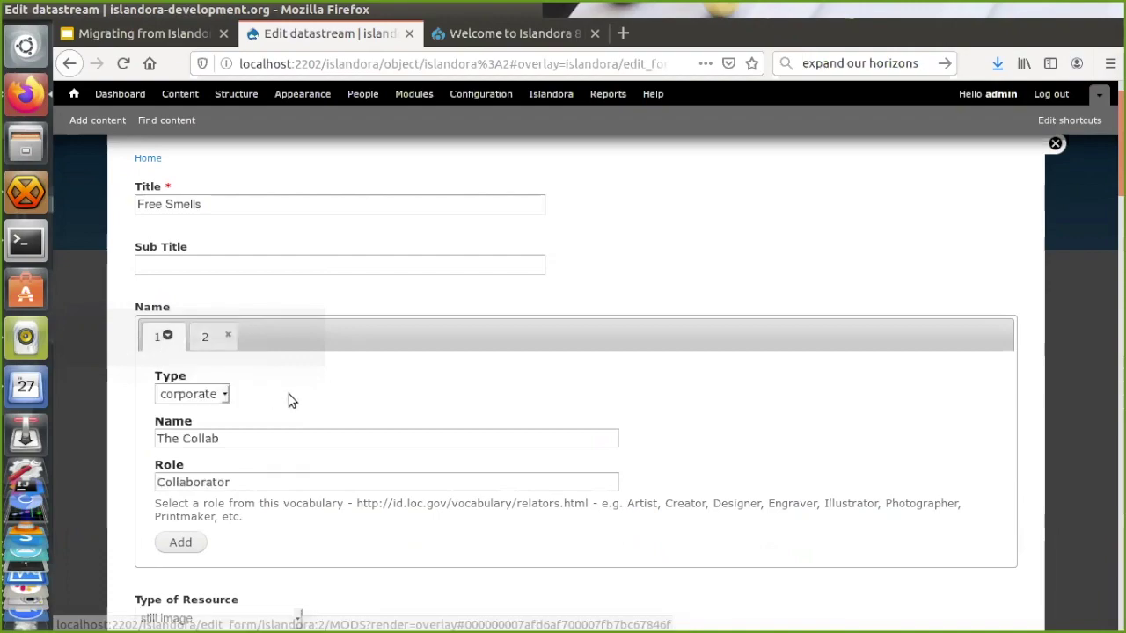
scroll(292, 401, "down", 5)
scroll(290, 398, "down", 2)
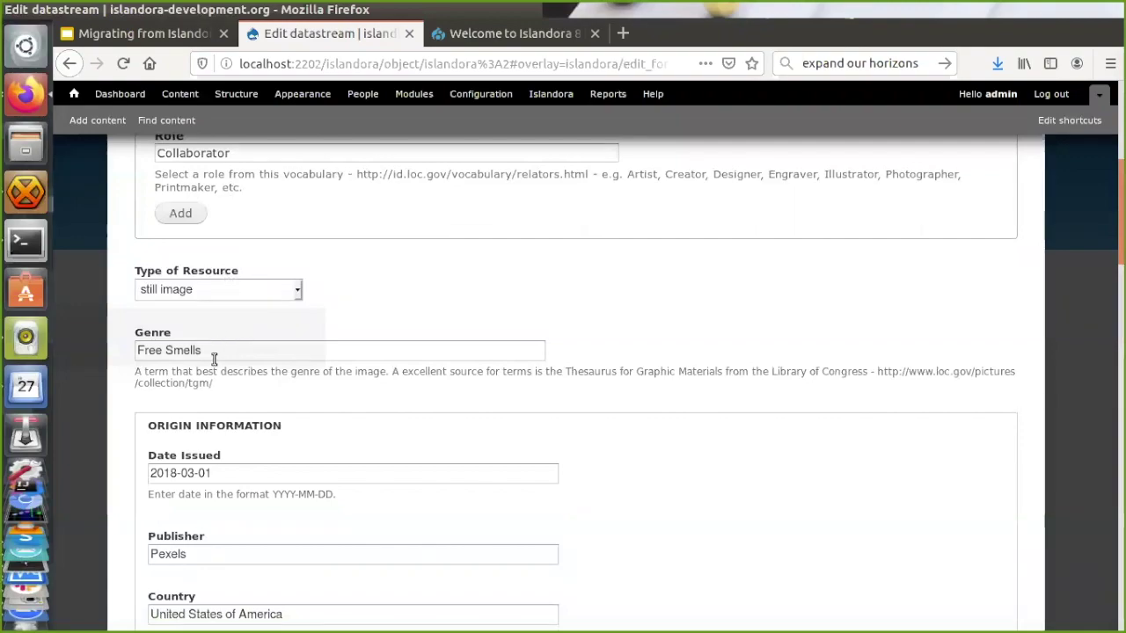
scroll(214, 359, "down", 5)
scroll(216, 364, "up", 6)
scroll(215, 362, "down", 7)
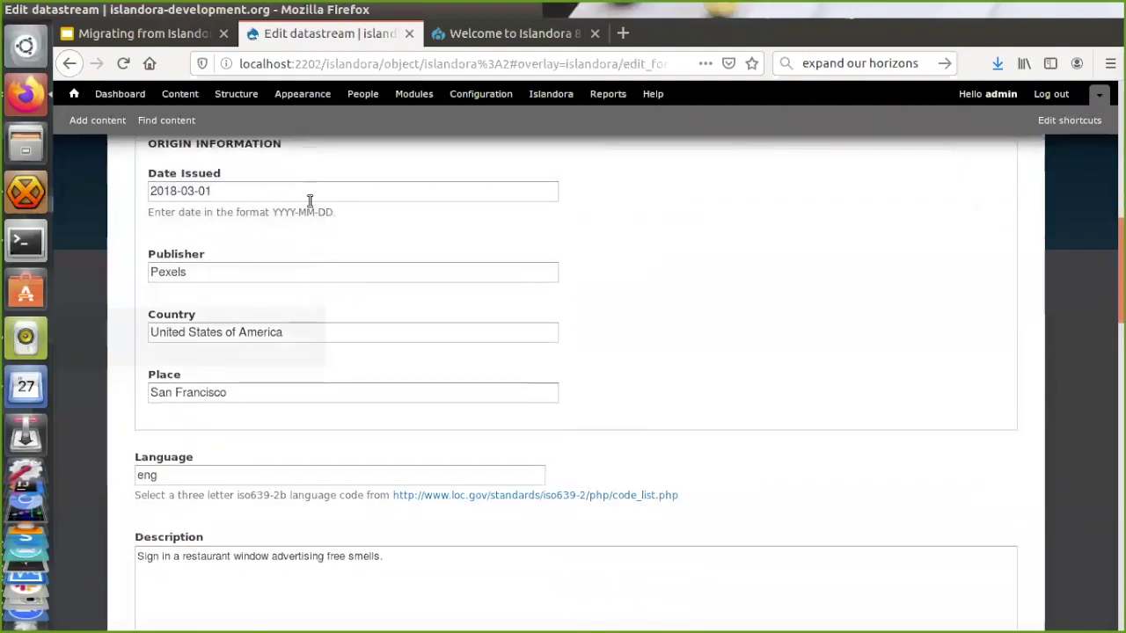
scroll(296, 412, "down", 1)
scroll(296, 413, "up", 1)
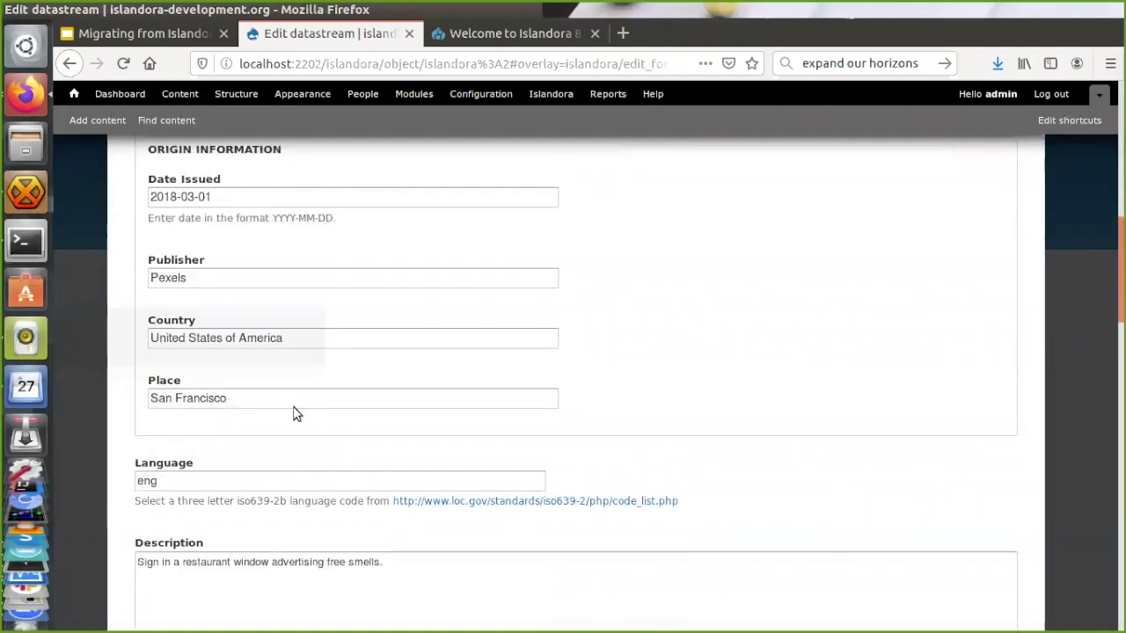
scroll(297, 414, "up", 1)
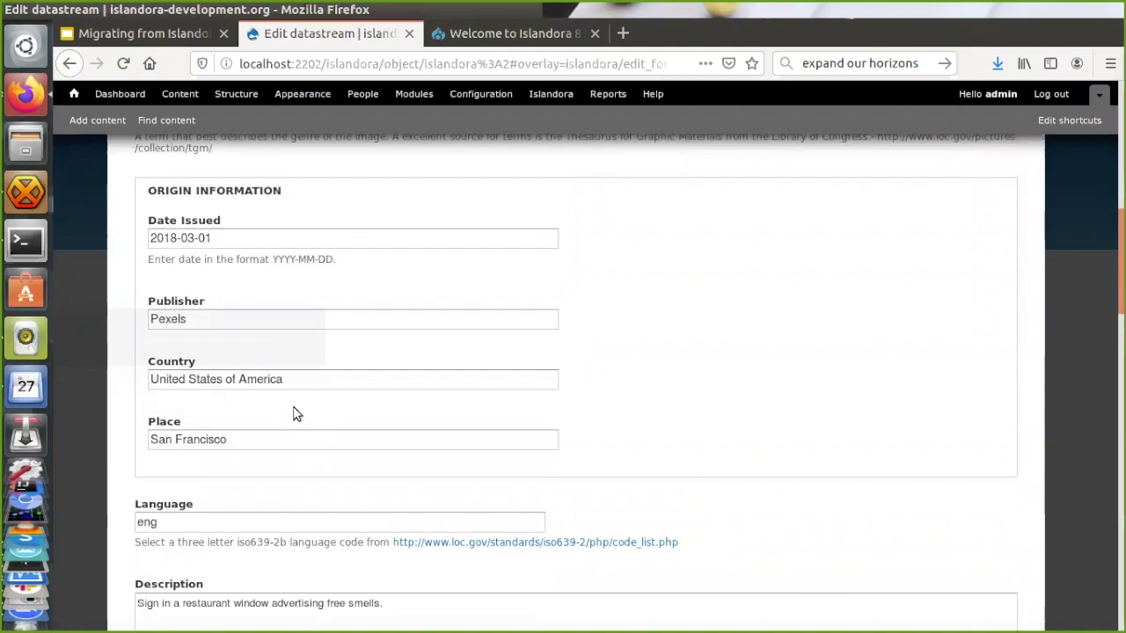
scroll(296, 414, "down", 15)
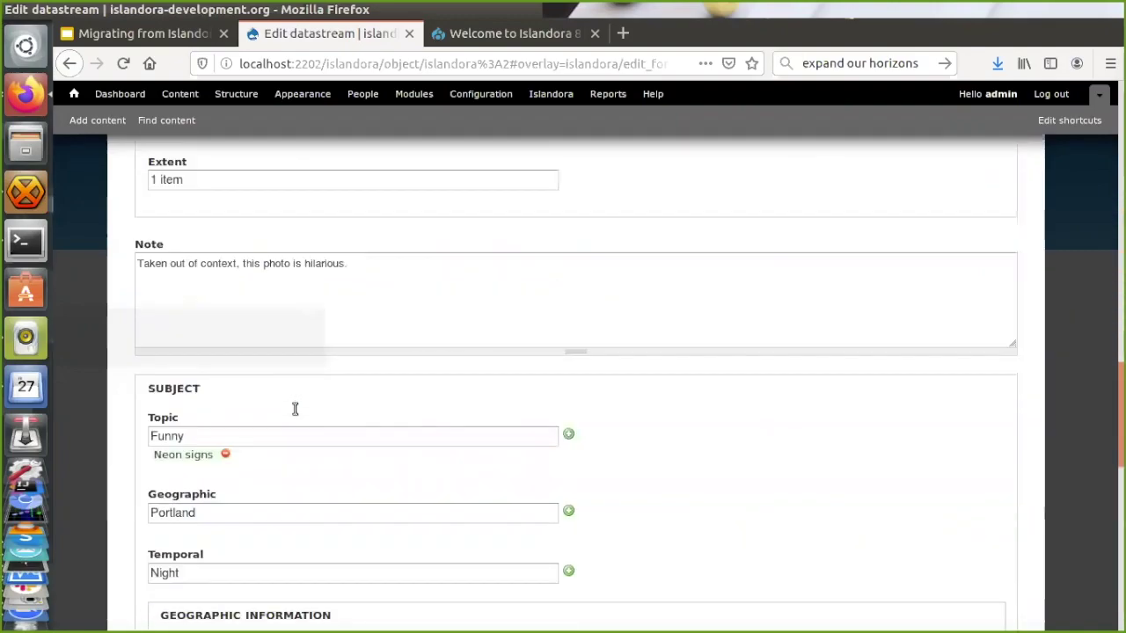
scroll(296, 409, "down", 5)
scroll(296, 412, "down", 14)
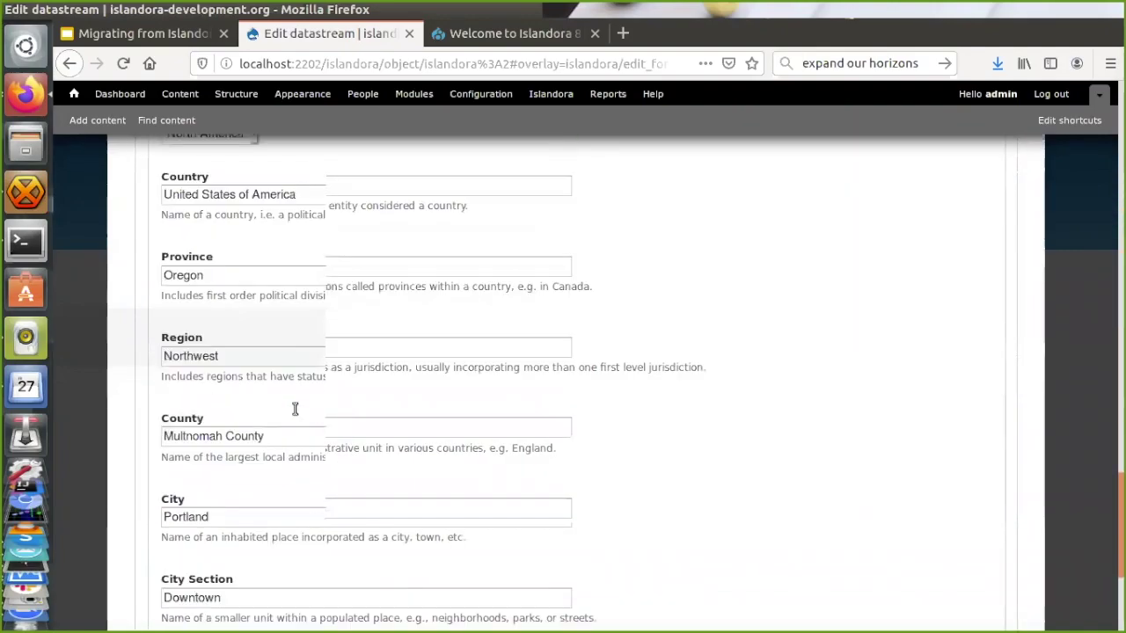
scroll(296, 414, "up", 20)
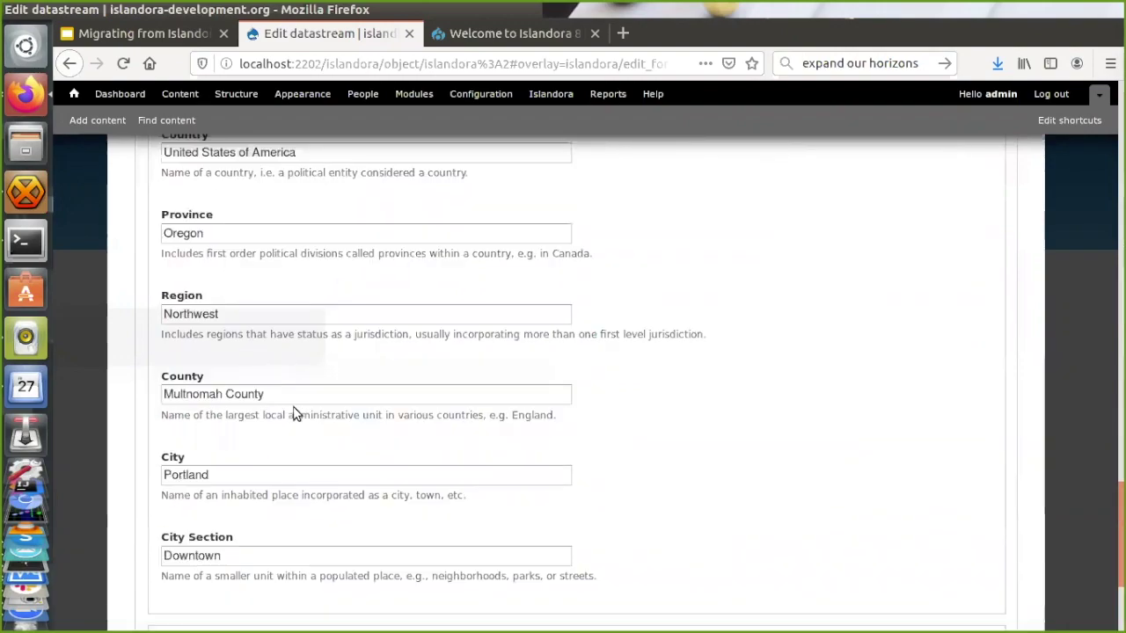
scroll(296, 417, "up", 15)
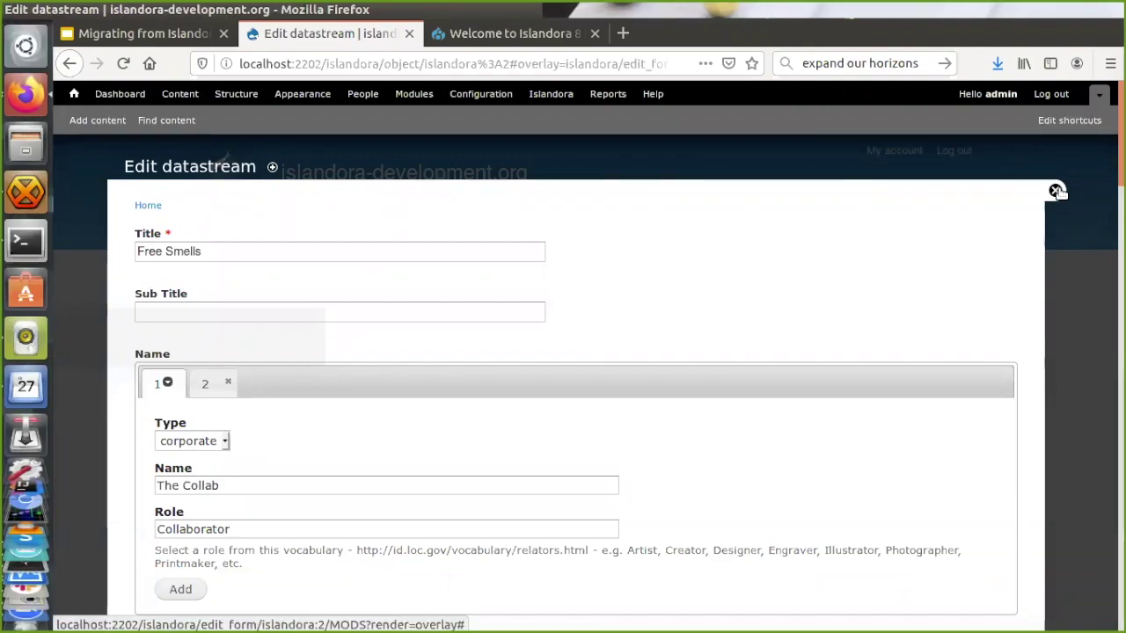
scroll(604, 364, "down", 7)
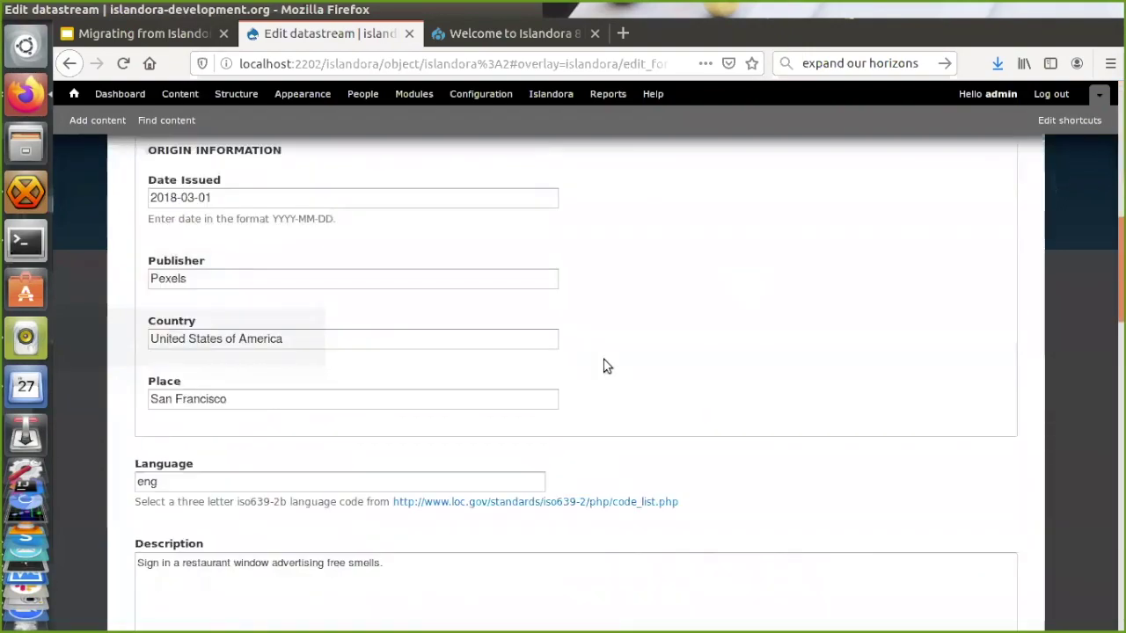
scroll(603, 364, "up", 10)
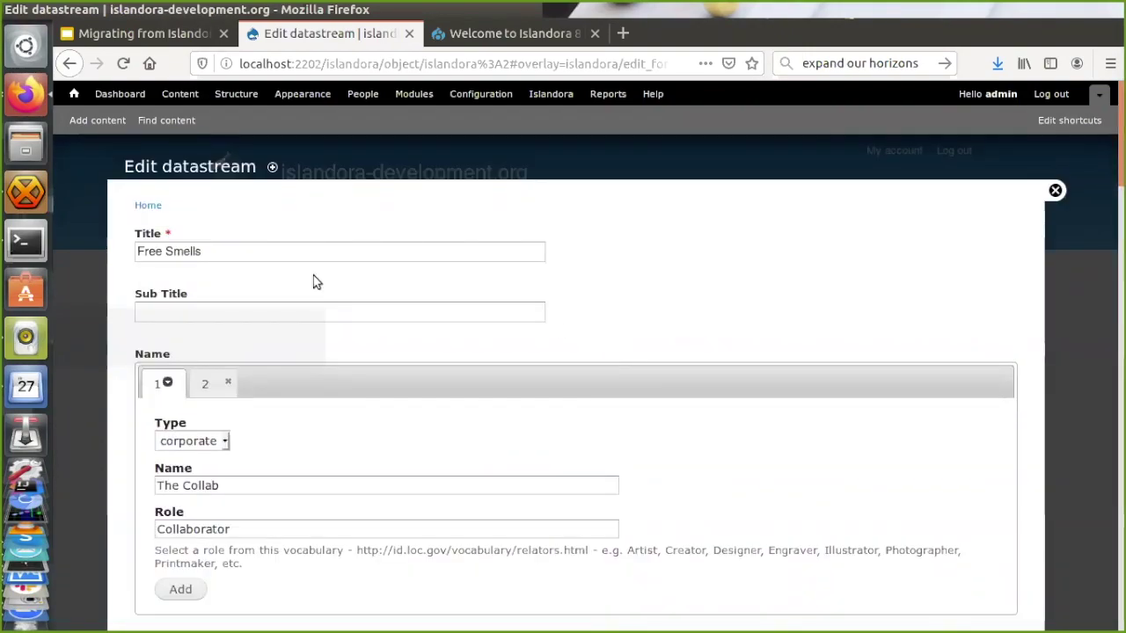
scroll(360, 459, "down", 1)
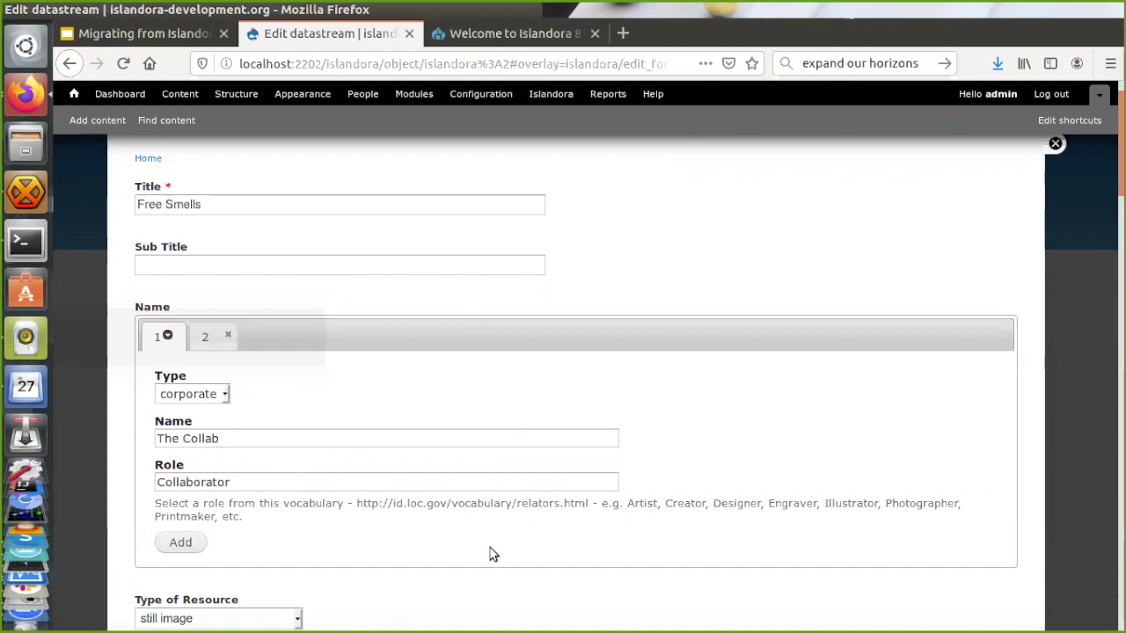
scroll(492, 554, "down", 4)
scroll(492, 554, "down", 15)
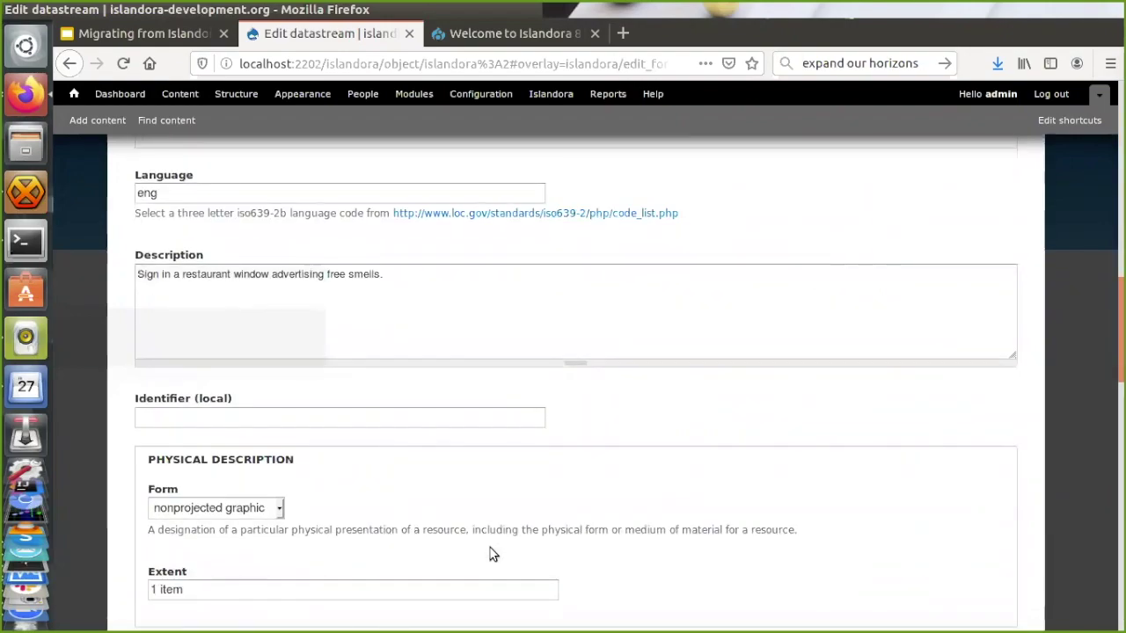
scroll(493, 554, "down", 13)
scroll(492, 554, "up", 20)
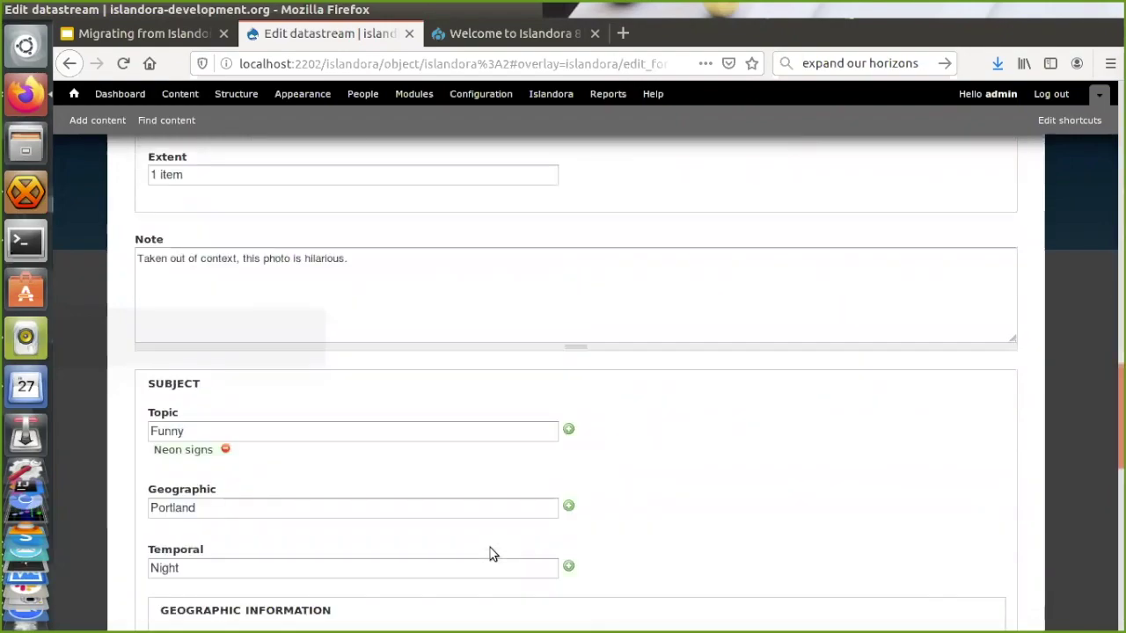
scroll(493, 554, "up", 5)
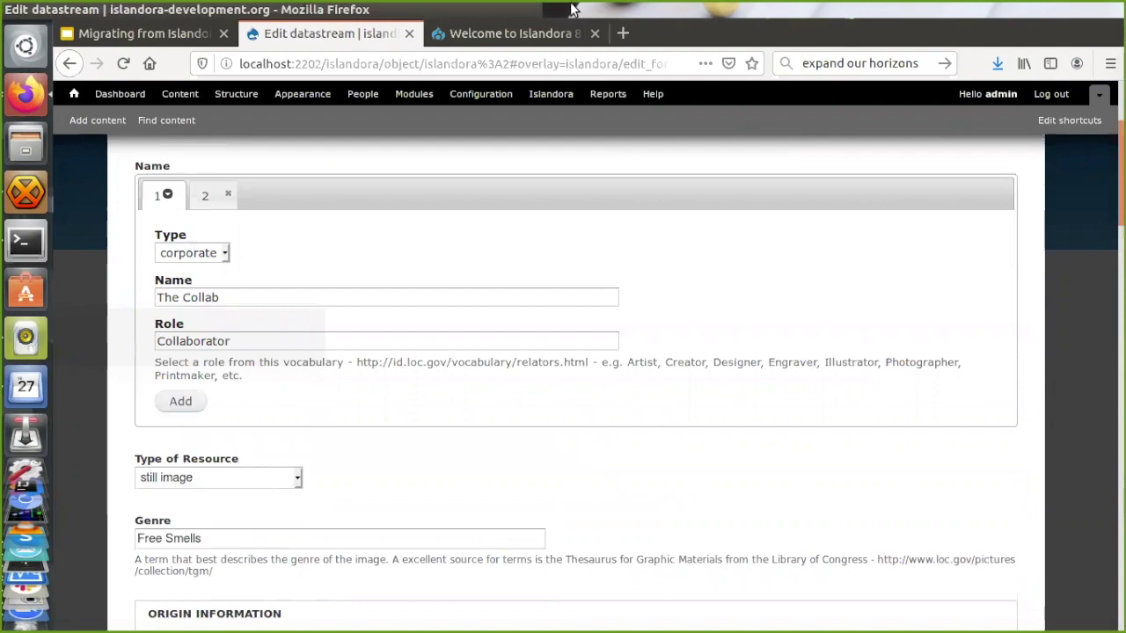
scroll(562, 389, "up", 4)
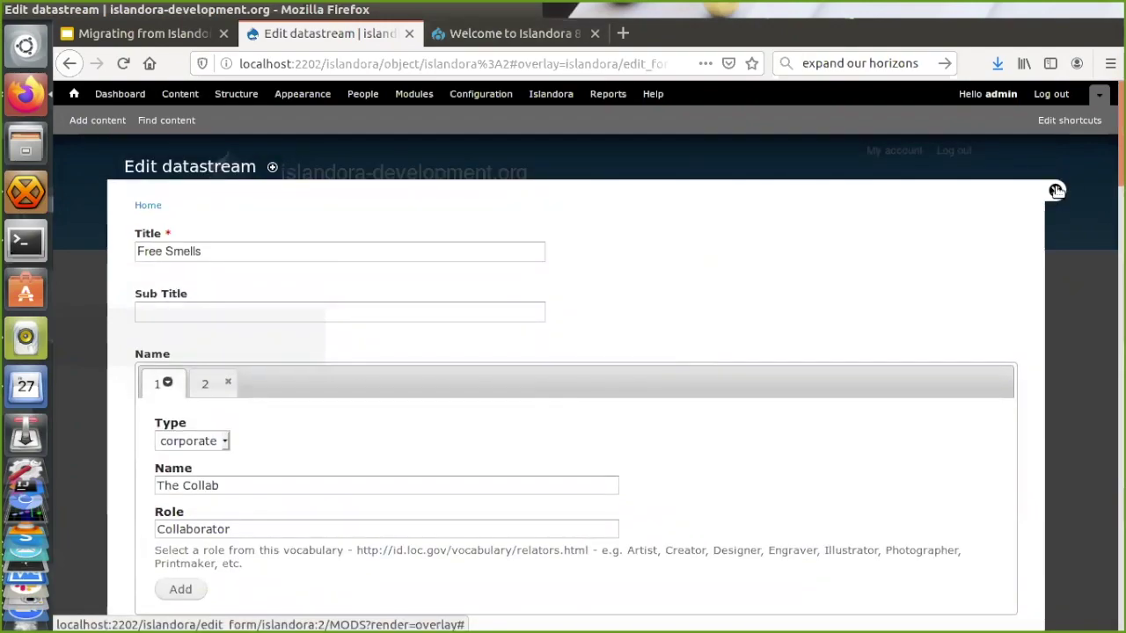
left_click(1056, 190)
- Bring up the empty Islandora 8 welcome page, then reveal all open Firefox windows
left_click(514, 37)
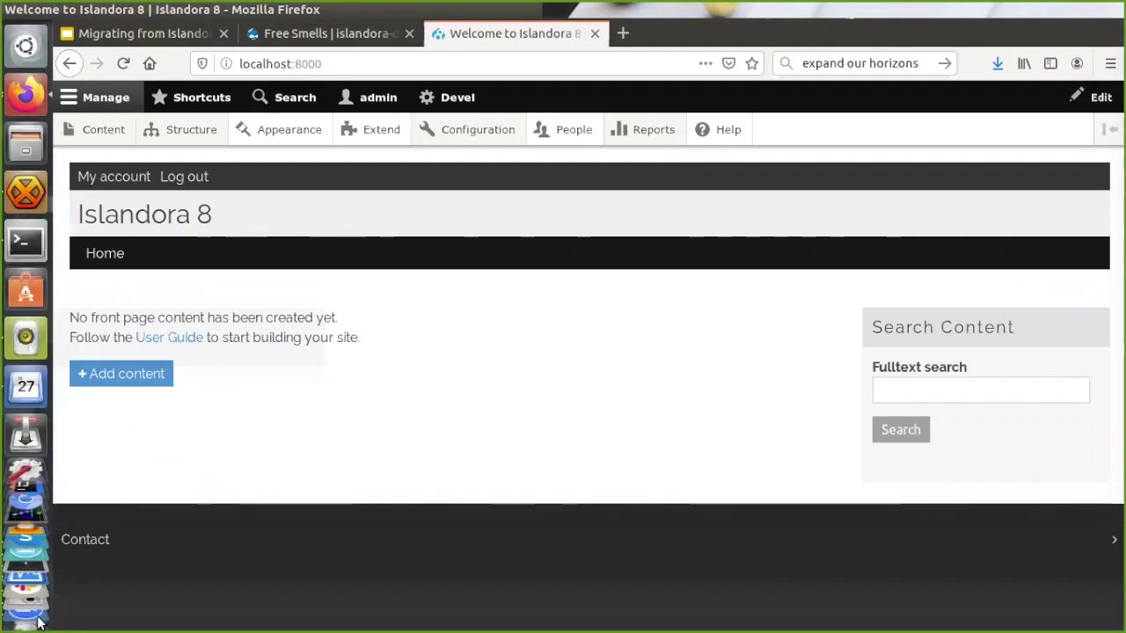
scroll(38, 622, "down", 3)
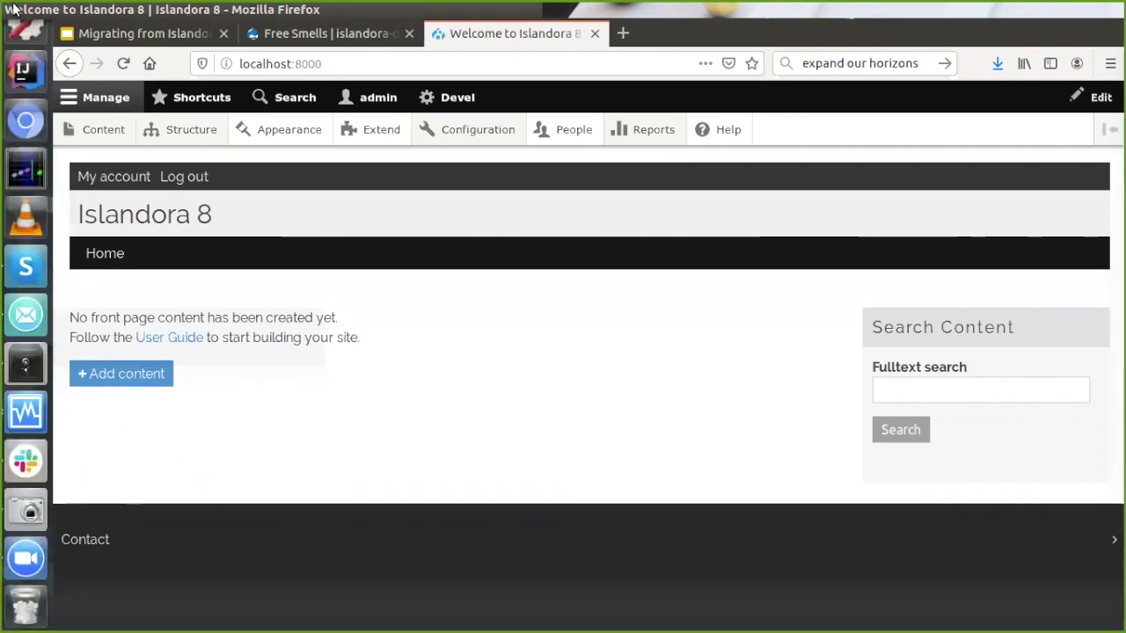
scroll(25, 44, "up", 3)
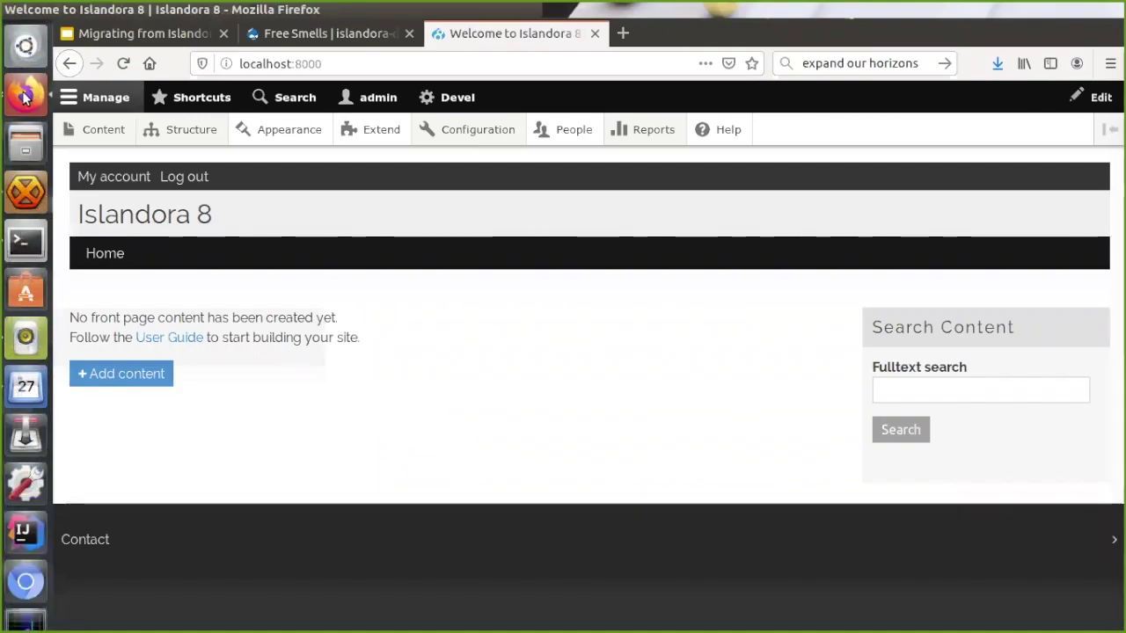
left_click(25, 97)
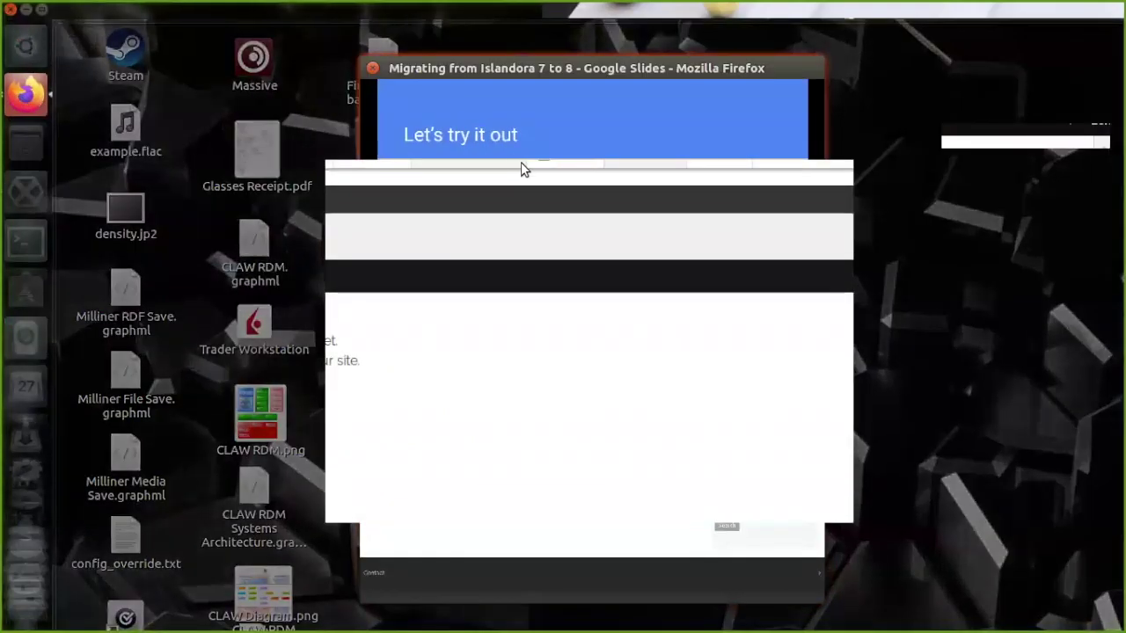
- Bring the slide deck forward and advance through Download to the Install slide with drush en islandora_migrate_7x_claw_feature
left_click(520, 164)
key("Right")
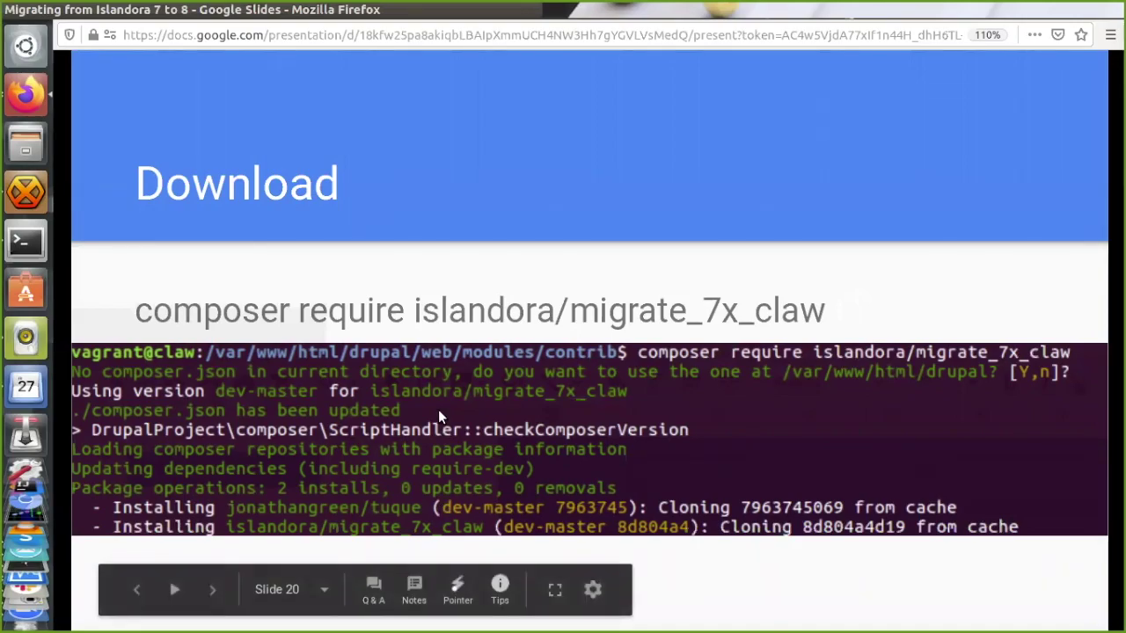
key("Right")
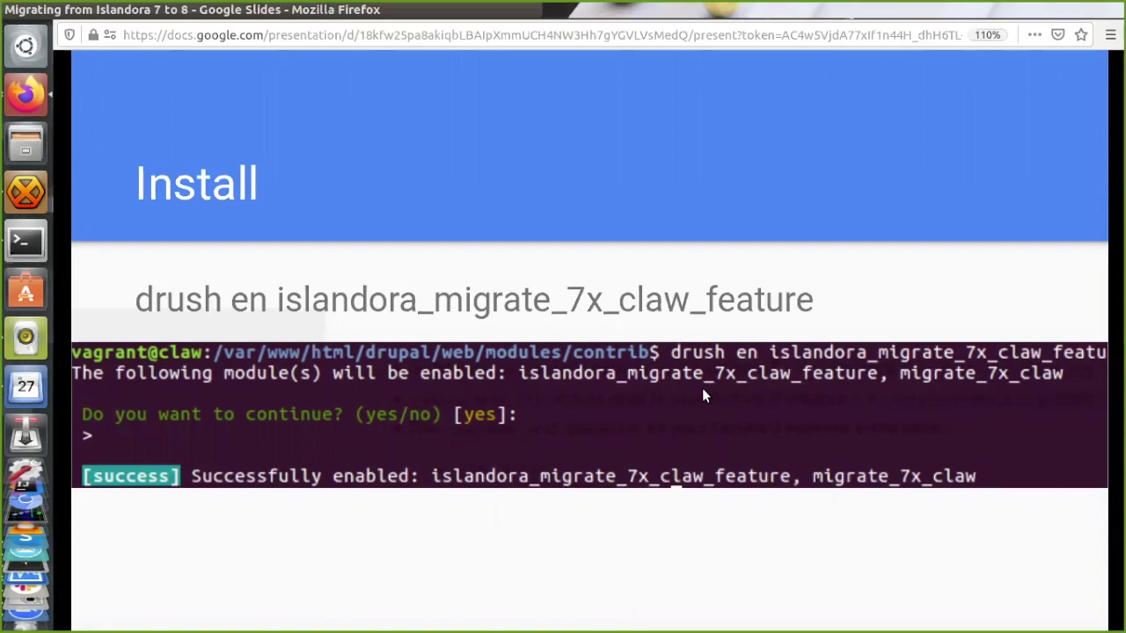
- Revisit the Download and Install slides, then settle on the Configure slide showing Islandora Migration Settings
key("Left")
key("Right")
key("Right")
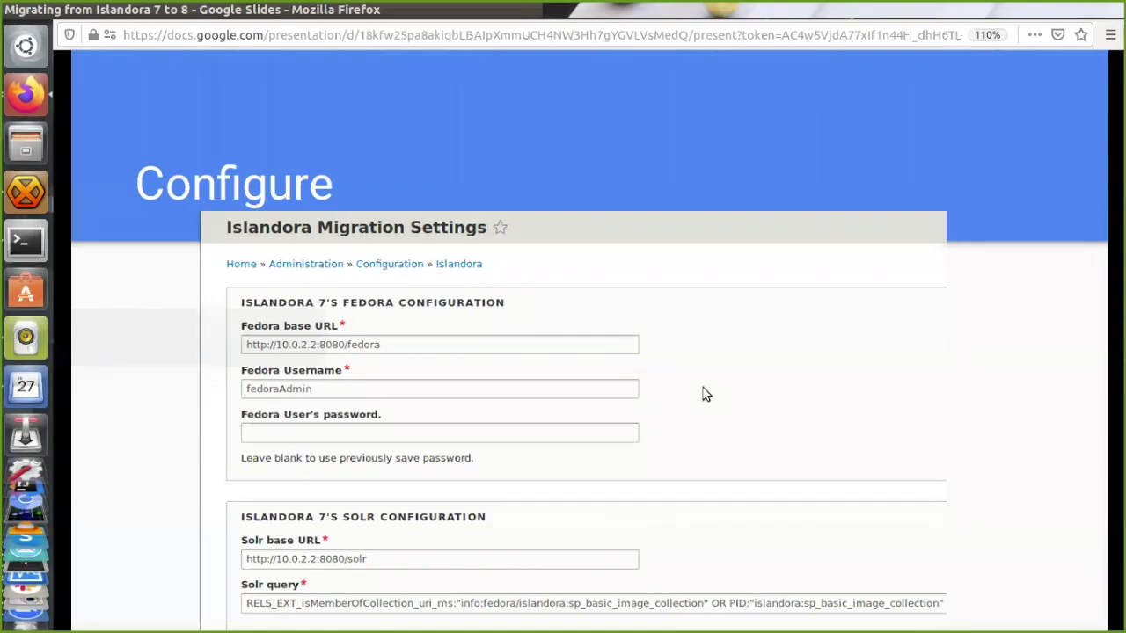
key("Right")
key("Left")
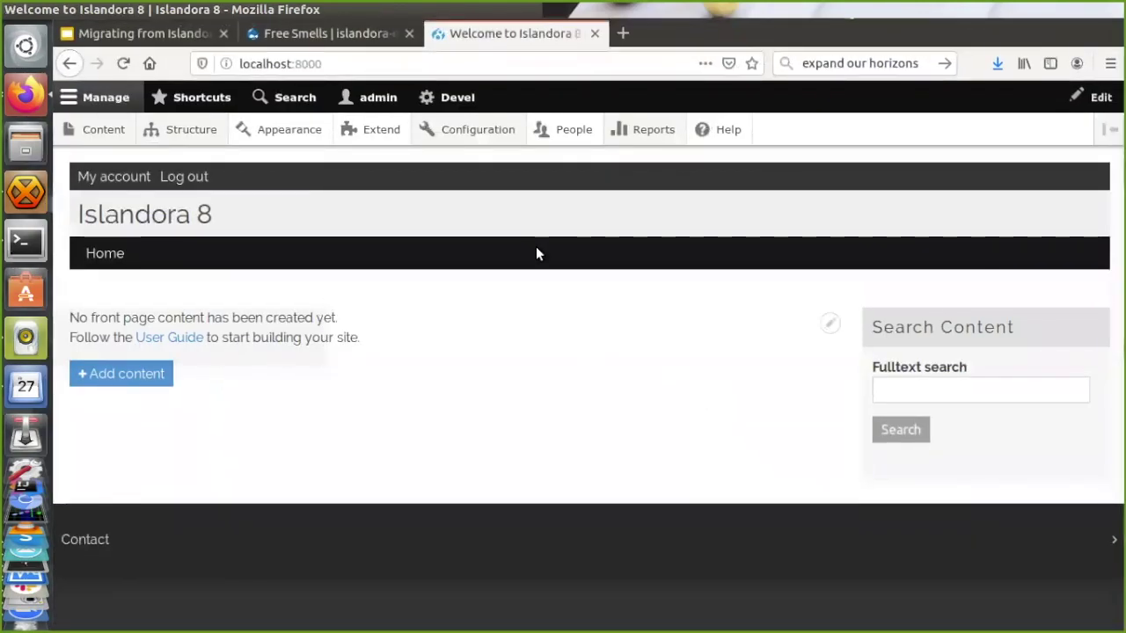
- Open Islandora Migration Settings and point out the Solr base URL and Solr query values
mouse_move(482, 132)
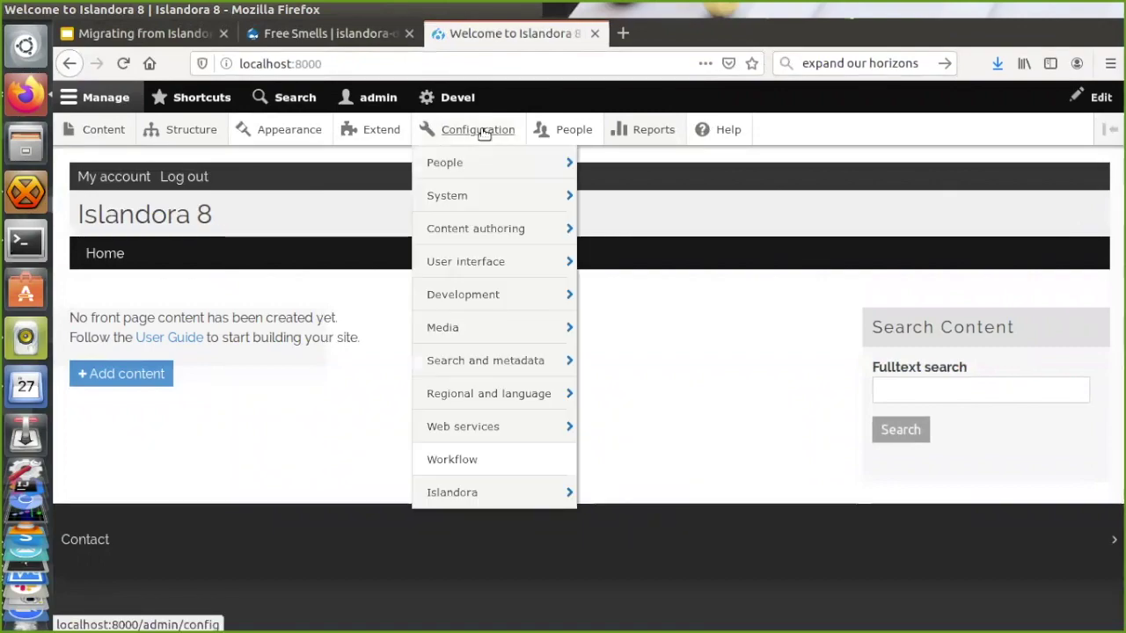
mouse_move(506, 493)
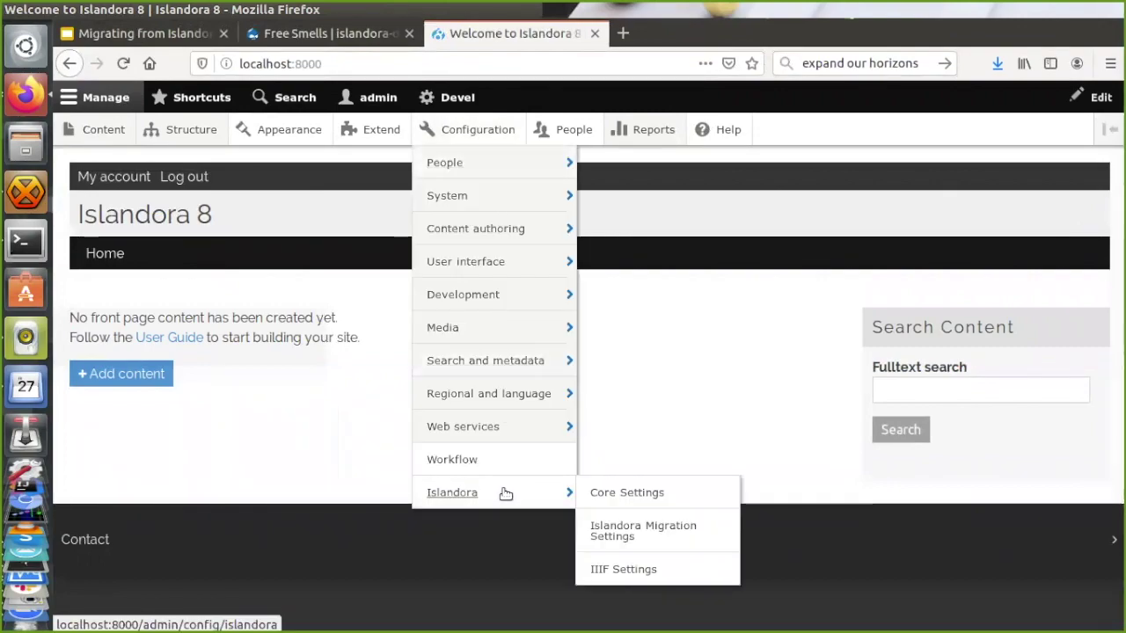
left_click(664, 534)
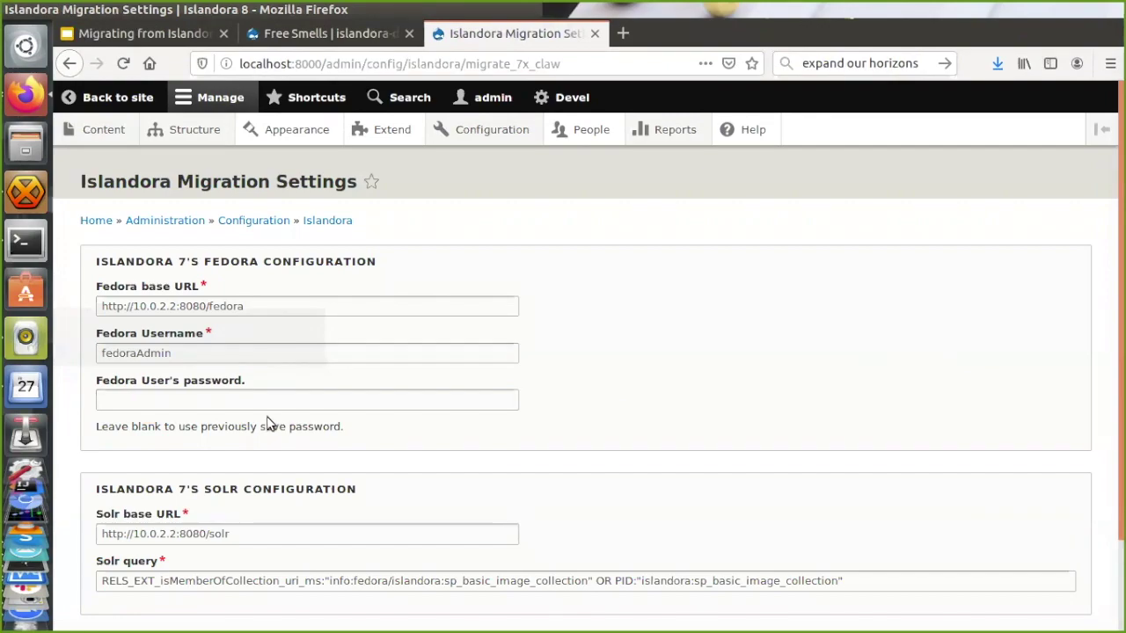
scroll(268, 426, "down", 2)
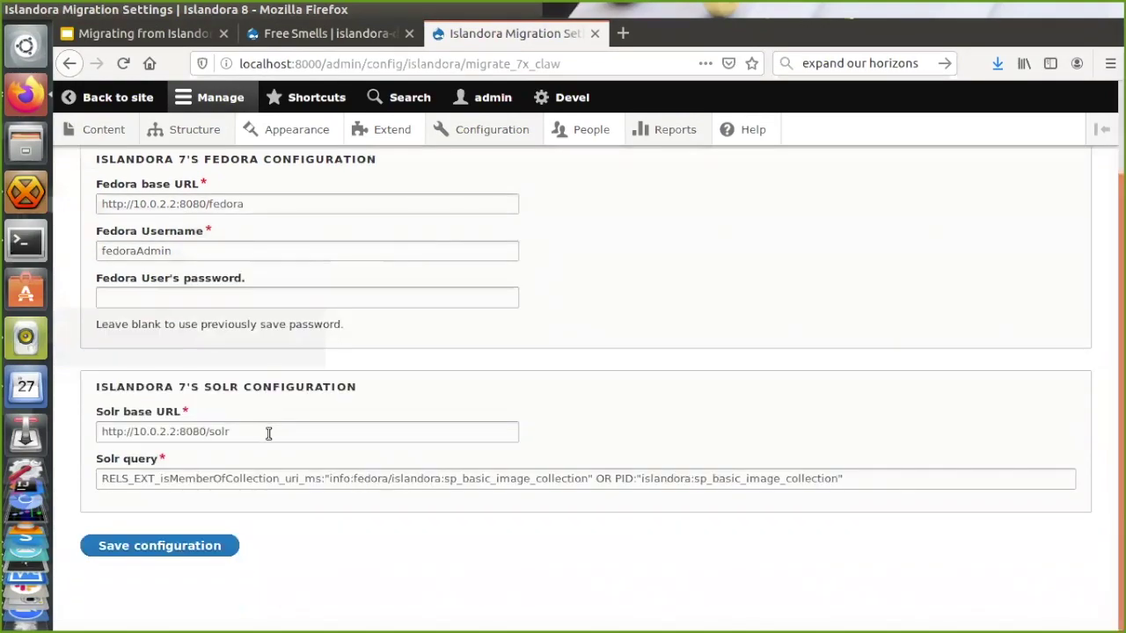
left_click(268, 432)
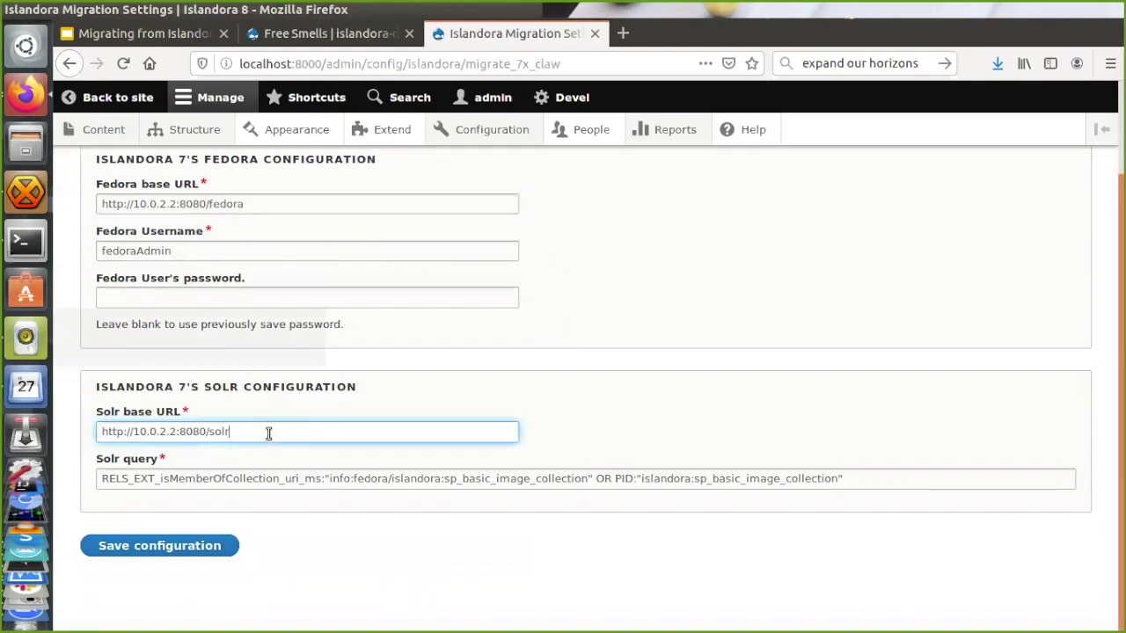
left_click(855, 481)
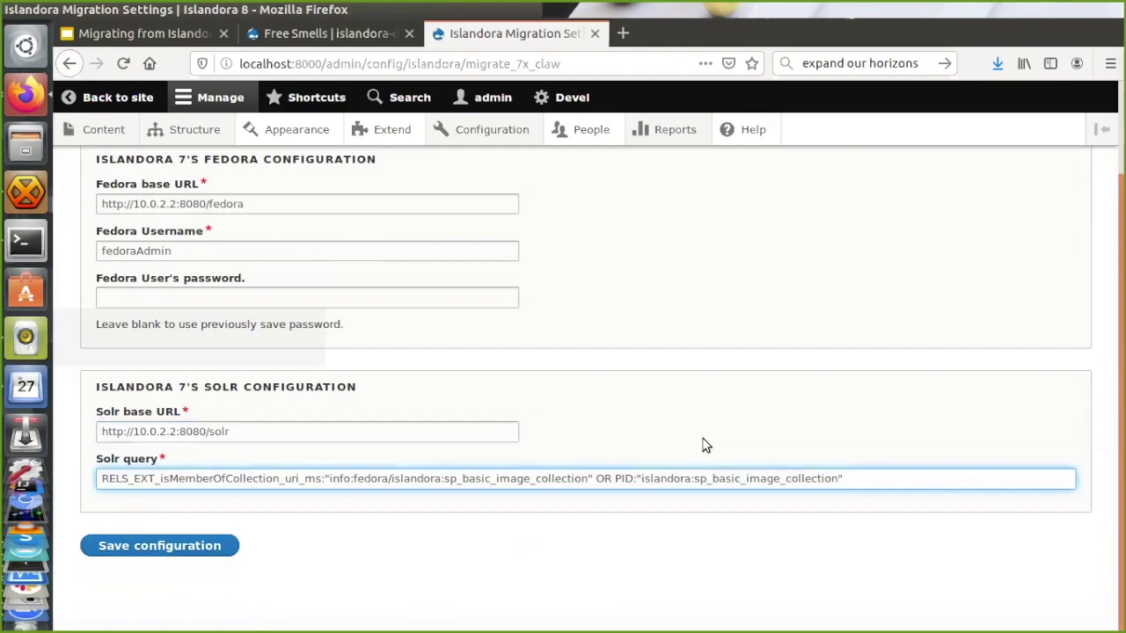
- Switch to the Islandora 7 Free Smells page and highlight port 2202 in its address
scroll(703, 445, "up", 2)
scroll(702, 445, "down", 2)
scroll(702, 445, "up", 2)
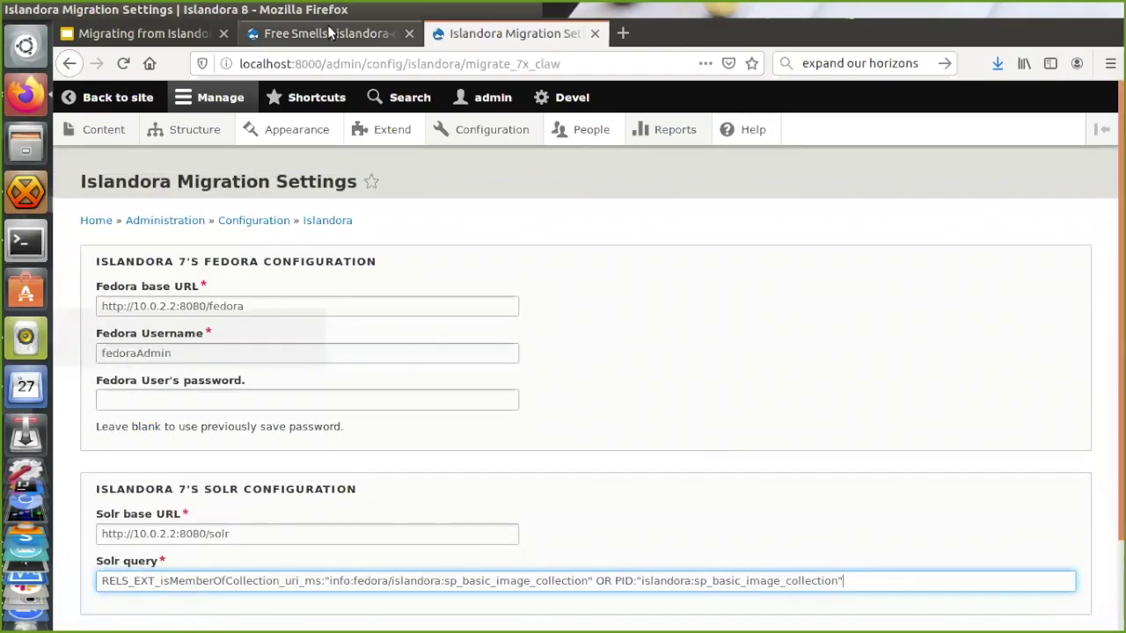
left_click(317, 35)
double_click(300, 64)
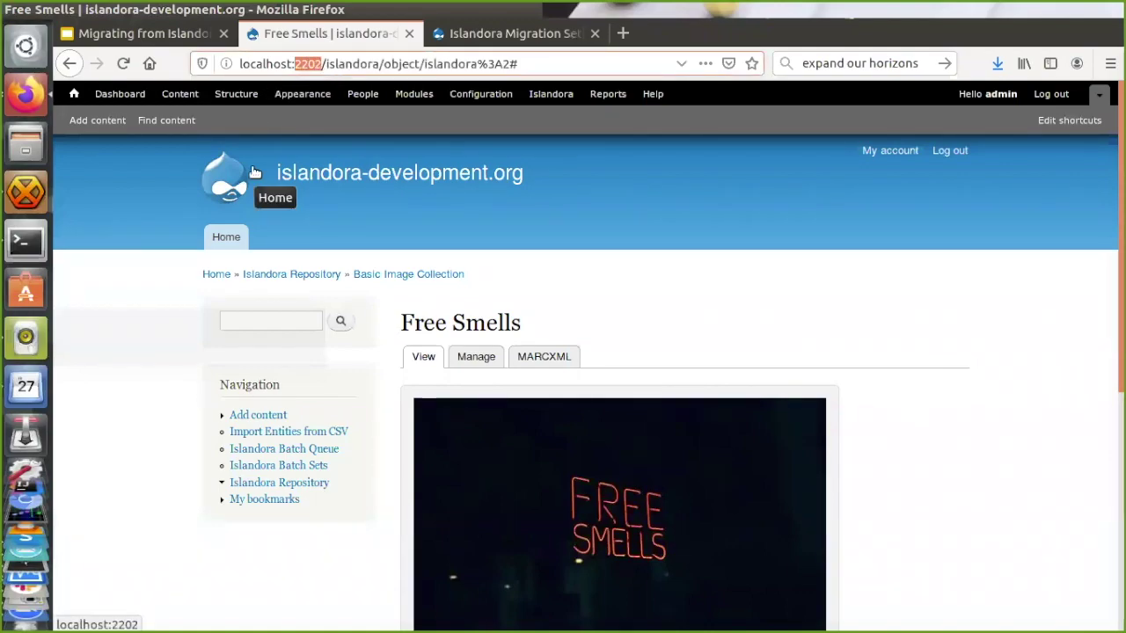
- In the islandora_vagrant terminal output, highlight port 2200 now mapped to 8080, then return to Migration Settings
left_click(25, 240)
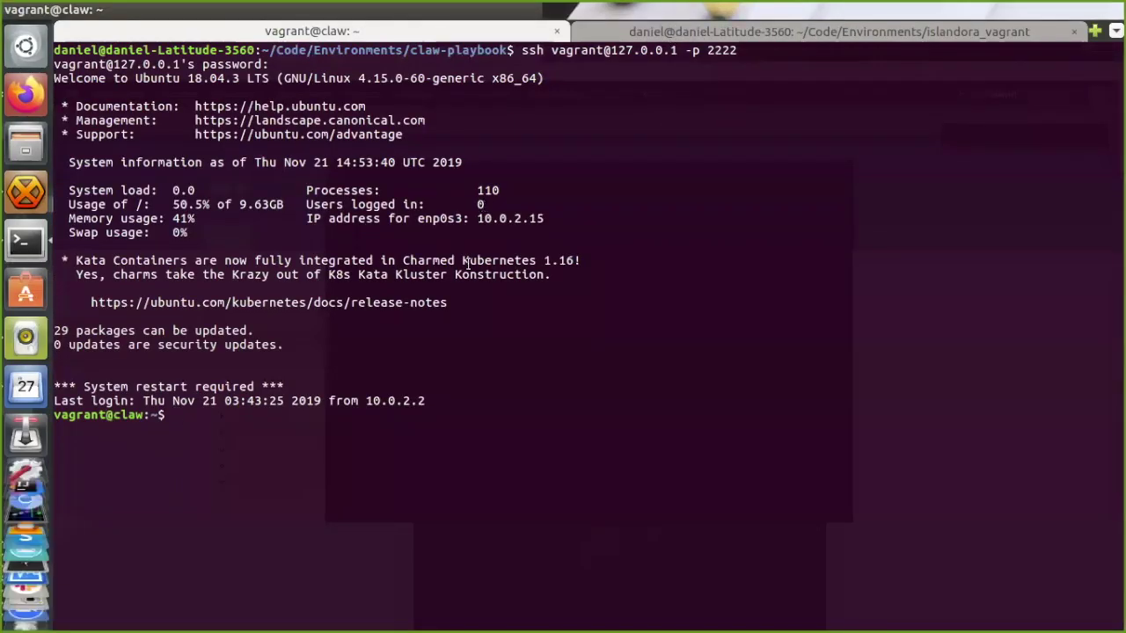
left_click(585, 36)
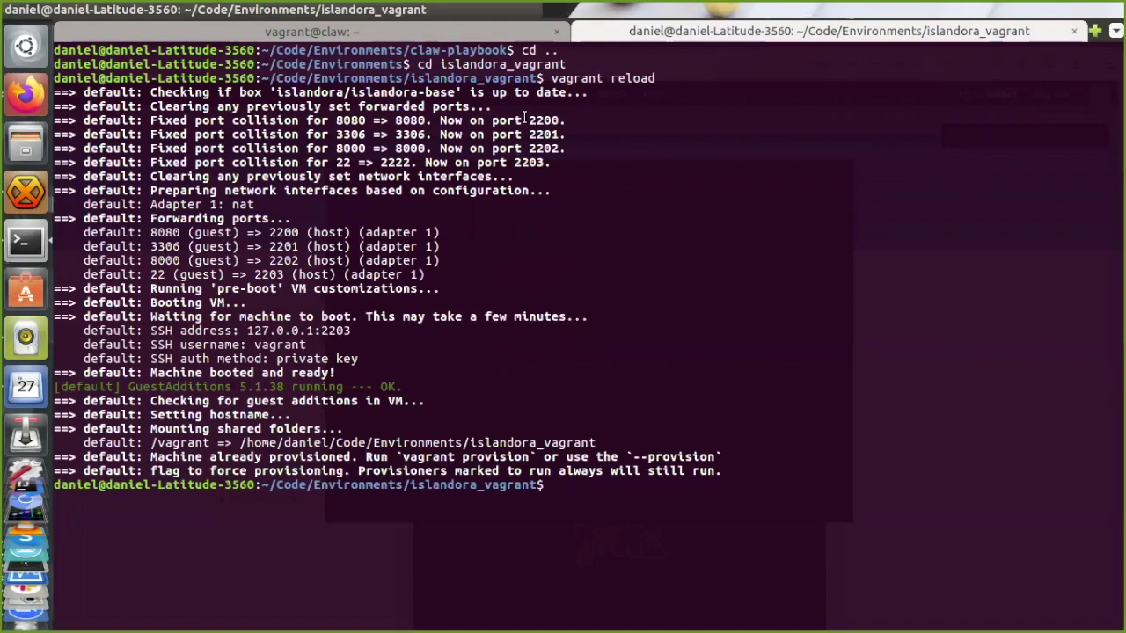
left_click_drag(529, 121, 558, 120)
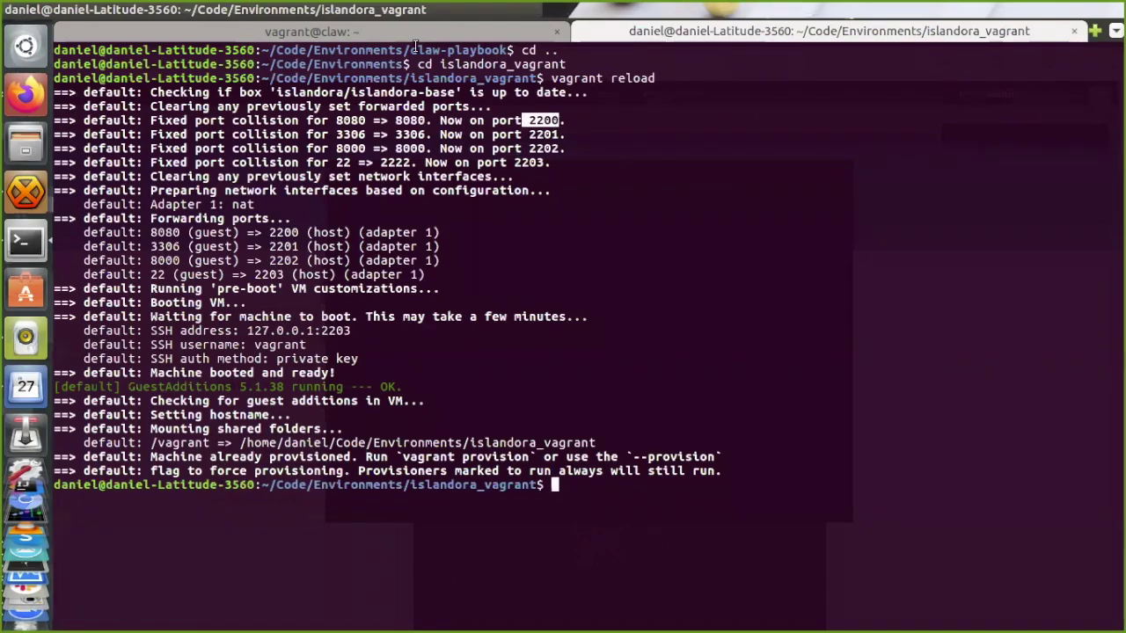
left_click(356, 33)
key("alt+Tab")
key("alt")
key("alt")
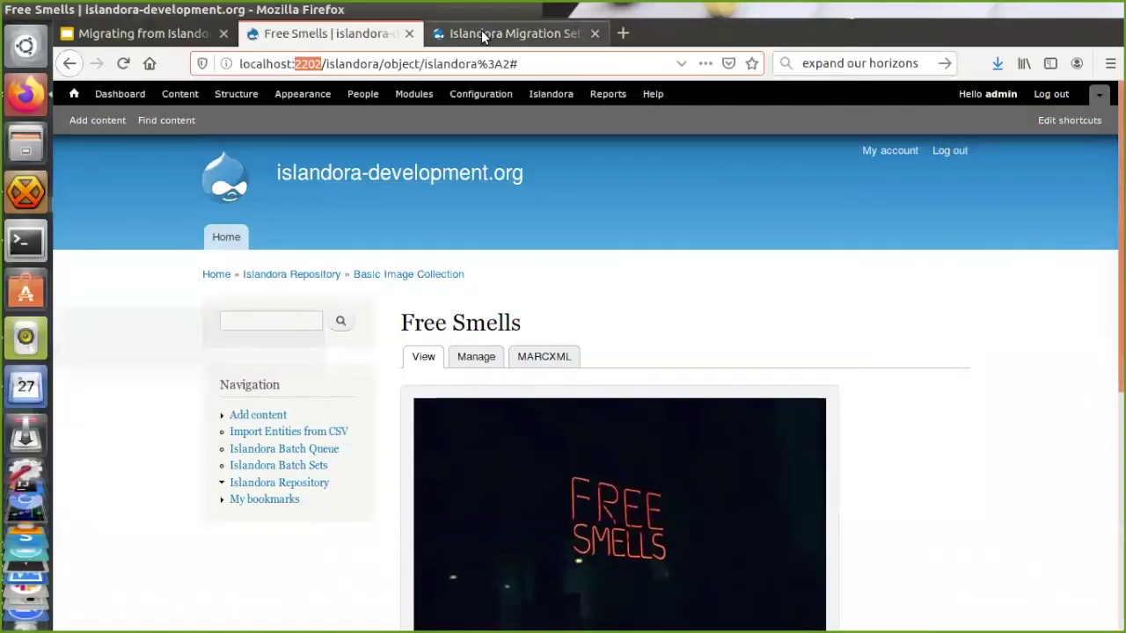
left_click(482, 37)
- Change the Fedora and Solr base URL ports to 2200, enter the Fedora user's password, and save
double_click(187, 305)
type("2200/fedora")
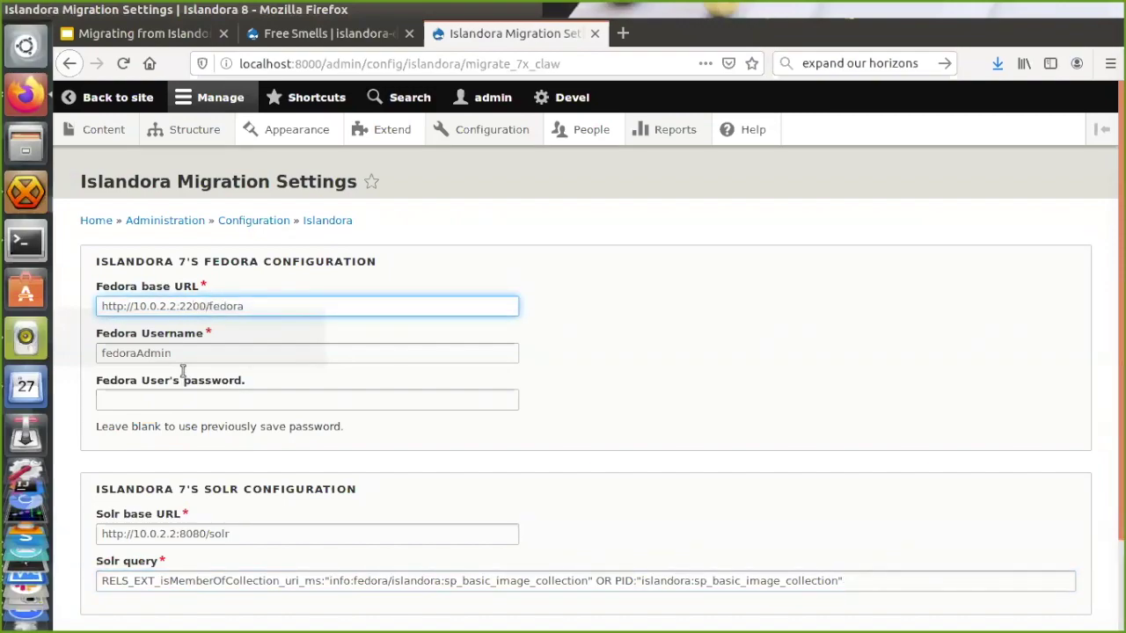
scroll(179, 444, "down", 1)
scroll(179, 444, "down", 2)
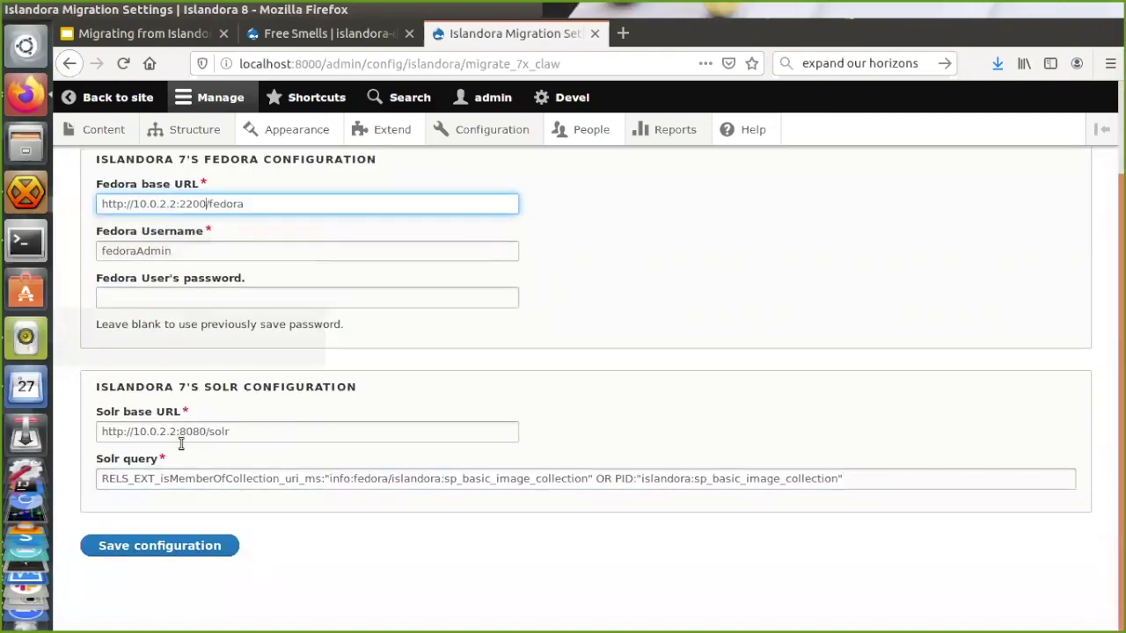
left_click_drag(178, 431, 200, 435)
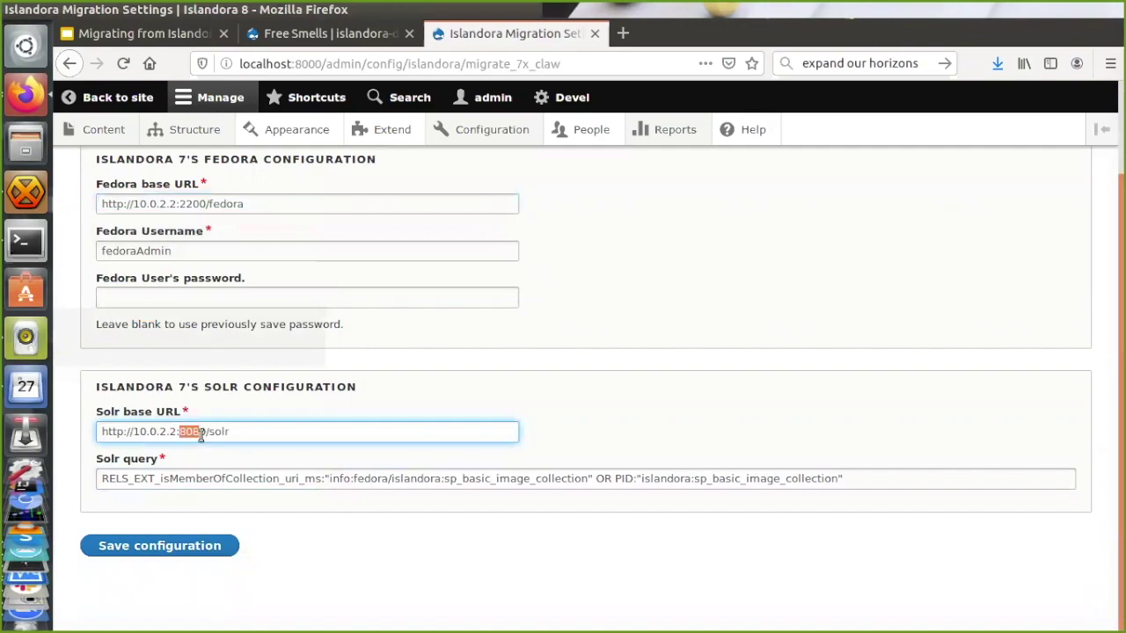
type("2200")
left_click(144, 294)
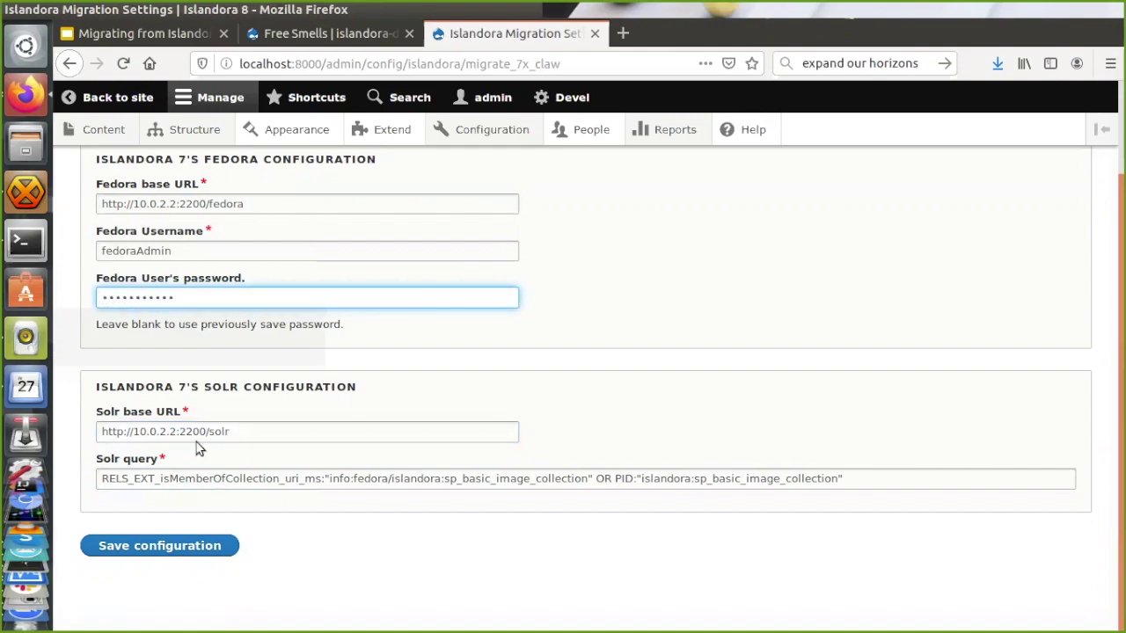
left_click(156, 550)
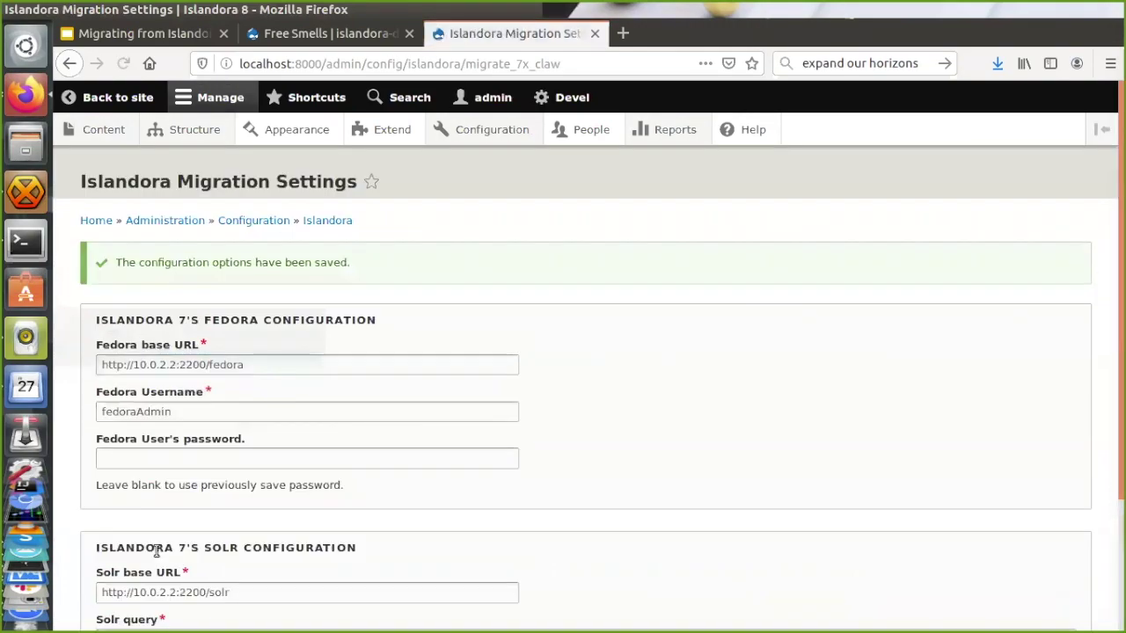
- Review the saved Solr query text, then return to the Free Smells object page
scroll(420, 389, "down", 3)
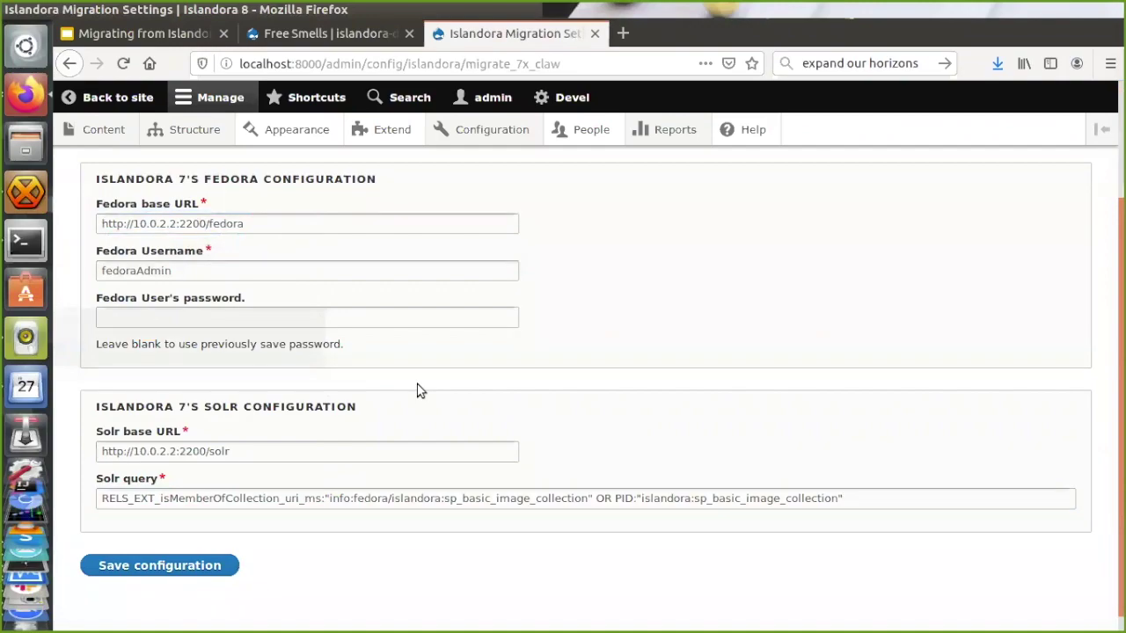
scroll(419, 390, "up", 3)
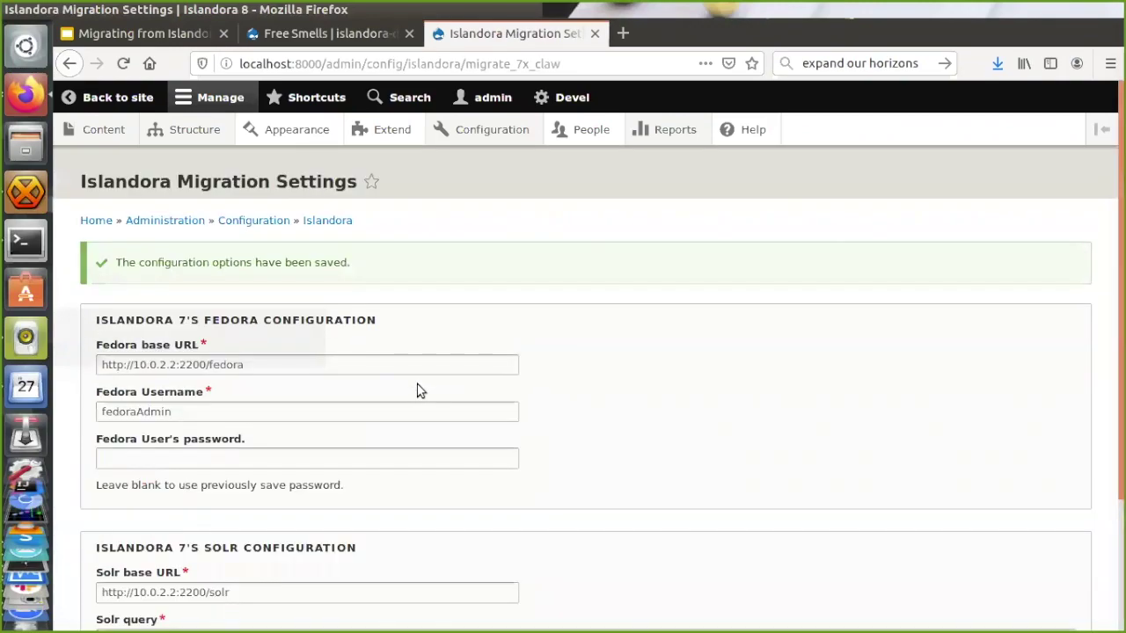
scroll(420, 390, "down", 3)
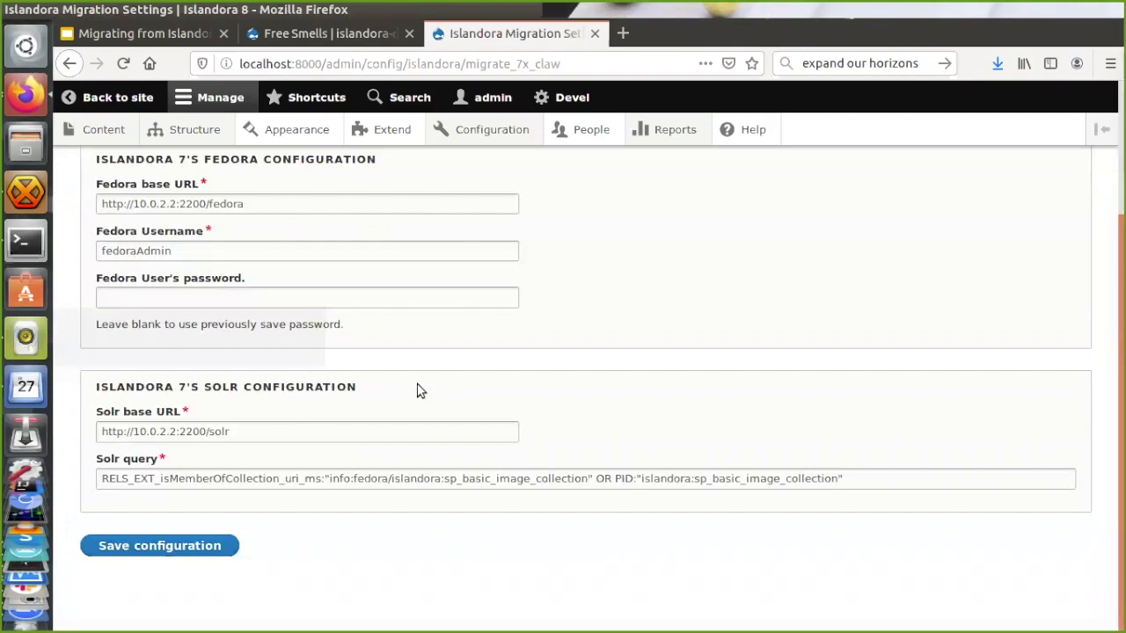
left_click_drag(874, 479, 100, 476)
left_click(102, 478)
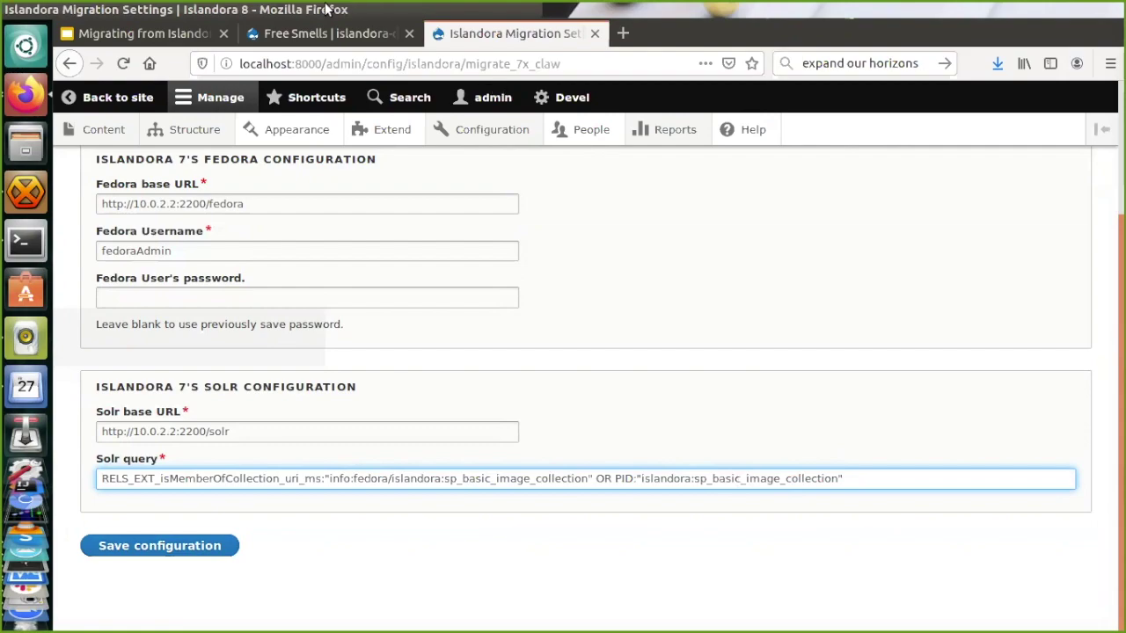
left_click(332, 34)
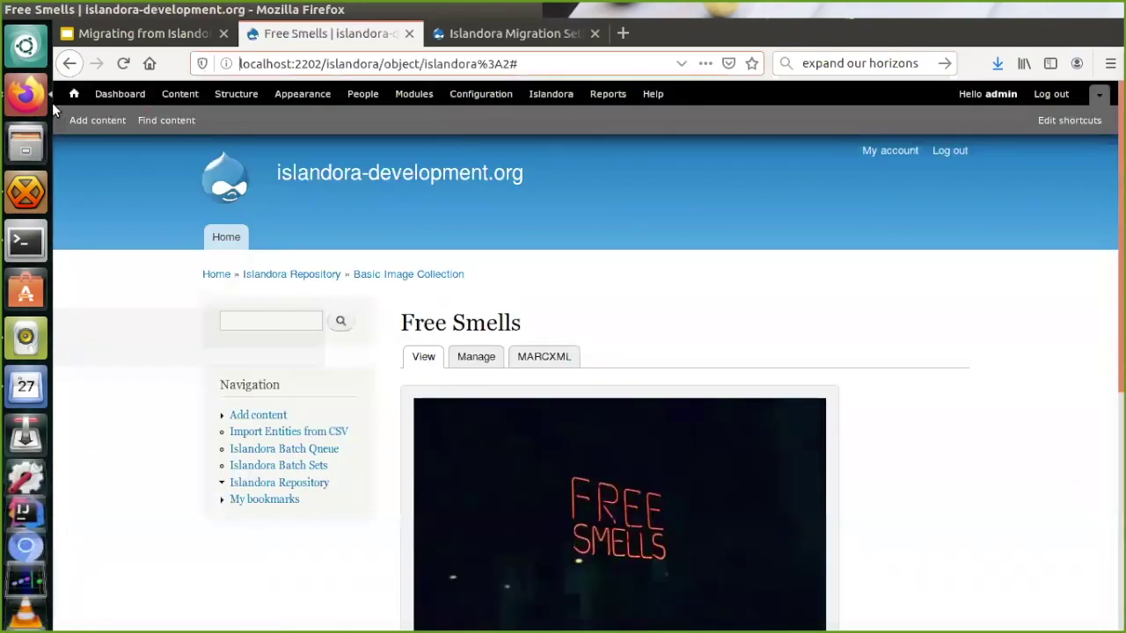
- Open the Basic Image Collection page, then advance the deck to the 'Run It!' drush mim slide
left_click(406, 274)
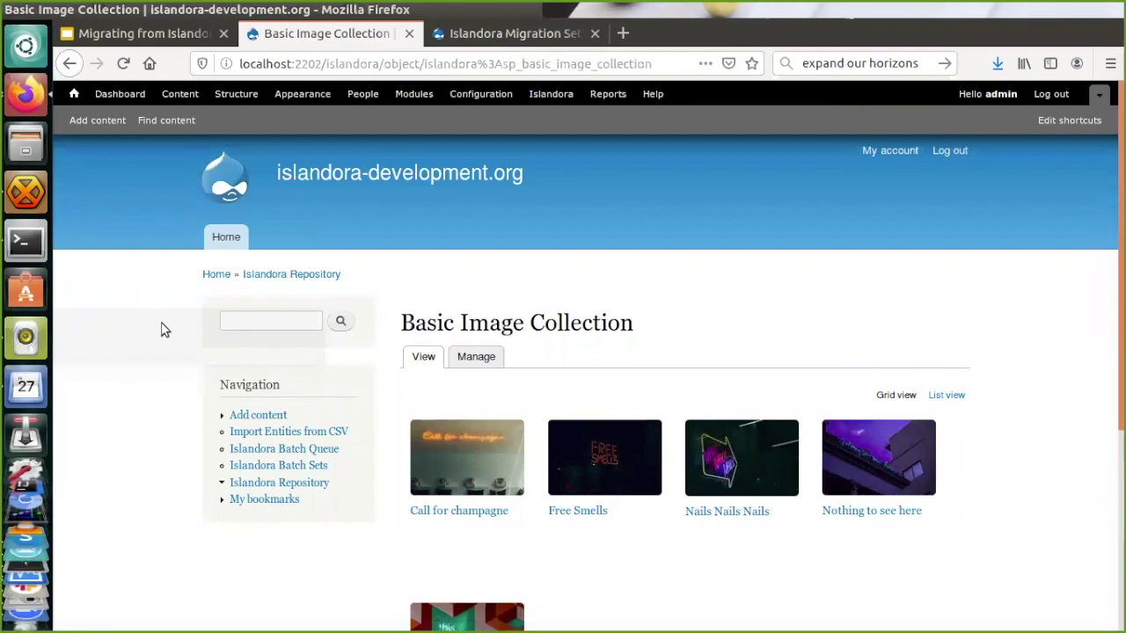
key("alt+Tab")
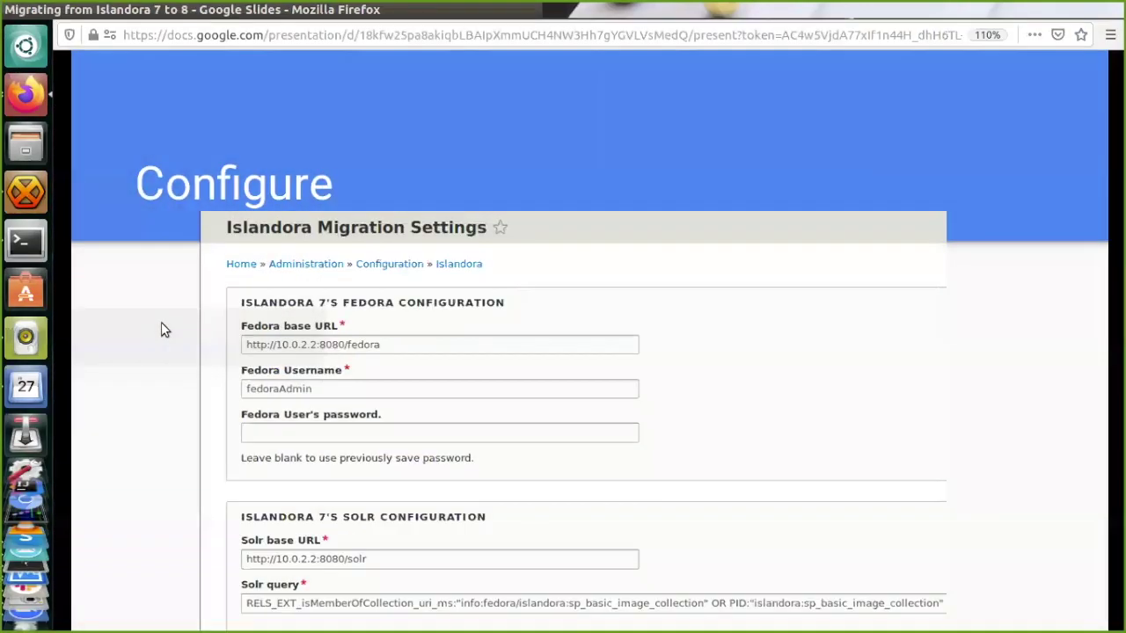
key("Right")
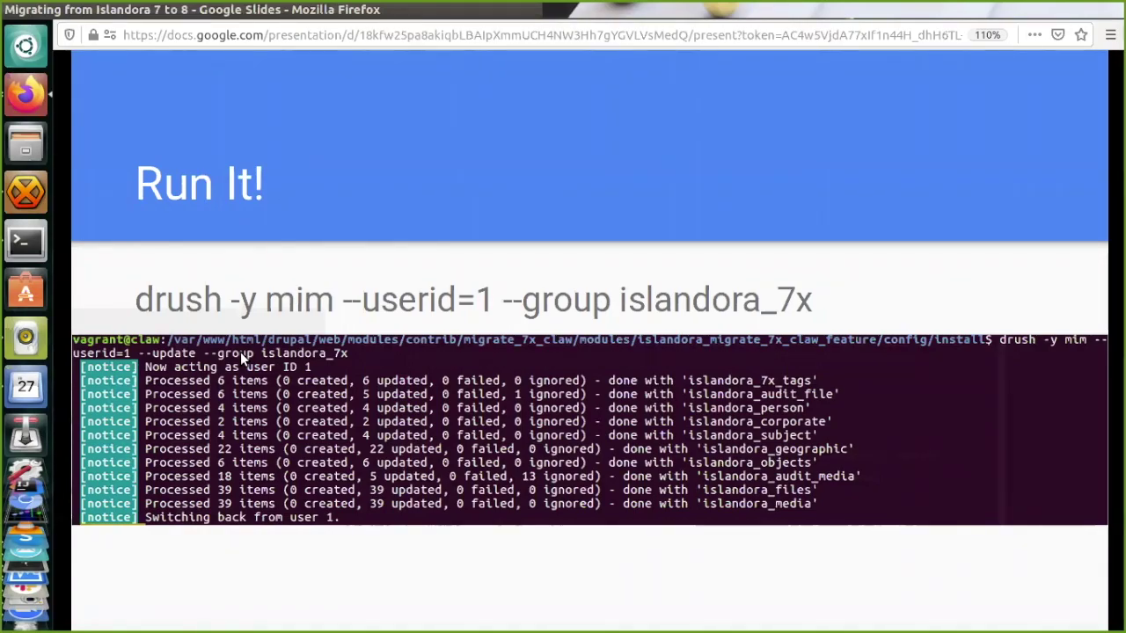
left_click(19, 95)
- Check the Islandora Objects (islandora_7x) migration list, where only 7.x tags has data, then return to the Run It! slide
left_click(562, 182)
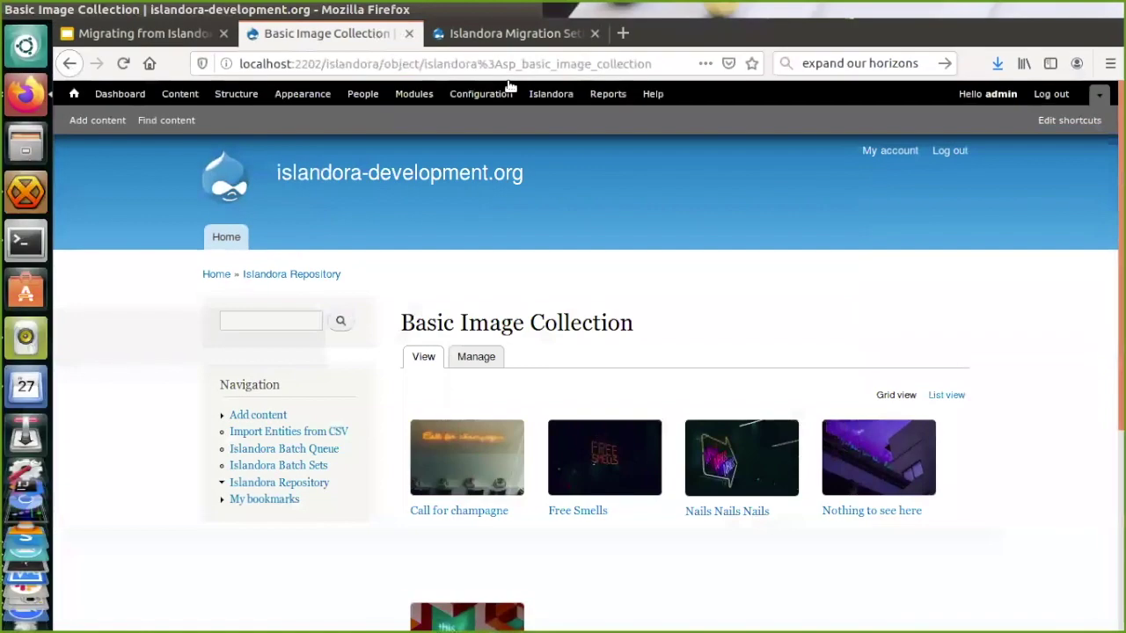
left_click(494, 37)
scroll(306, 244, "up", 4)
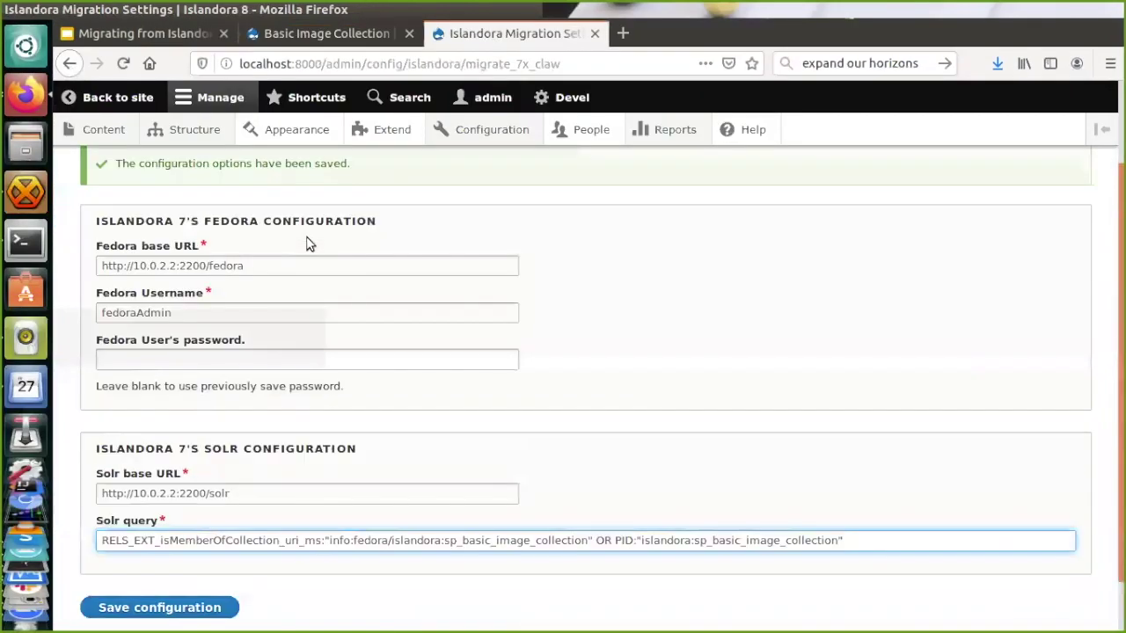
mouse_move(196, 138)
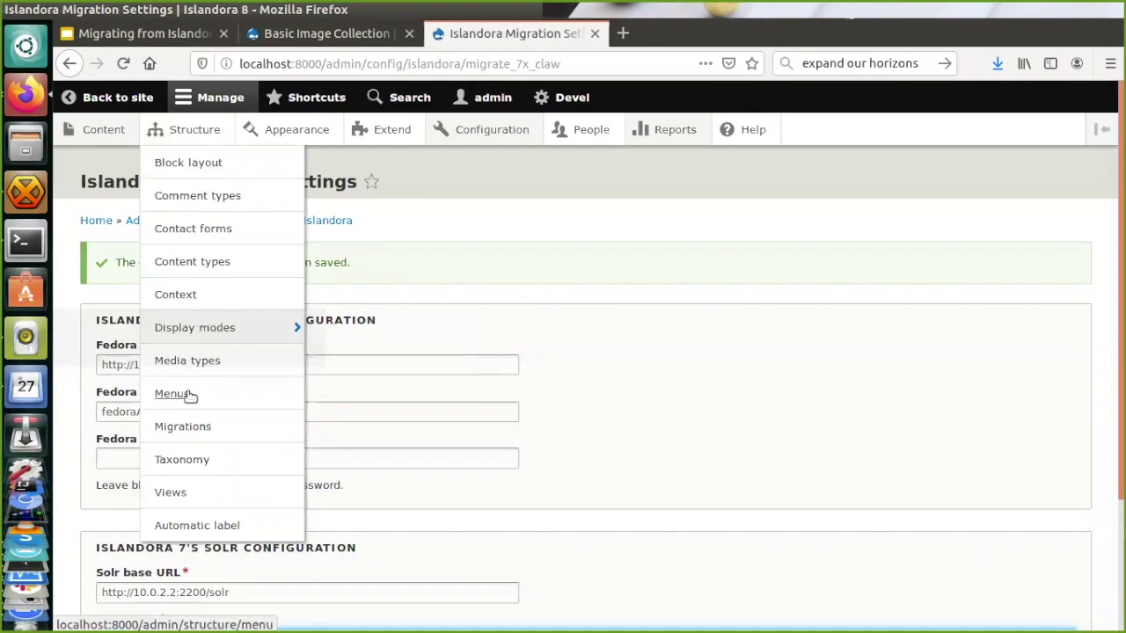
left_click(188, 428)
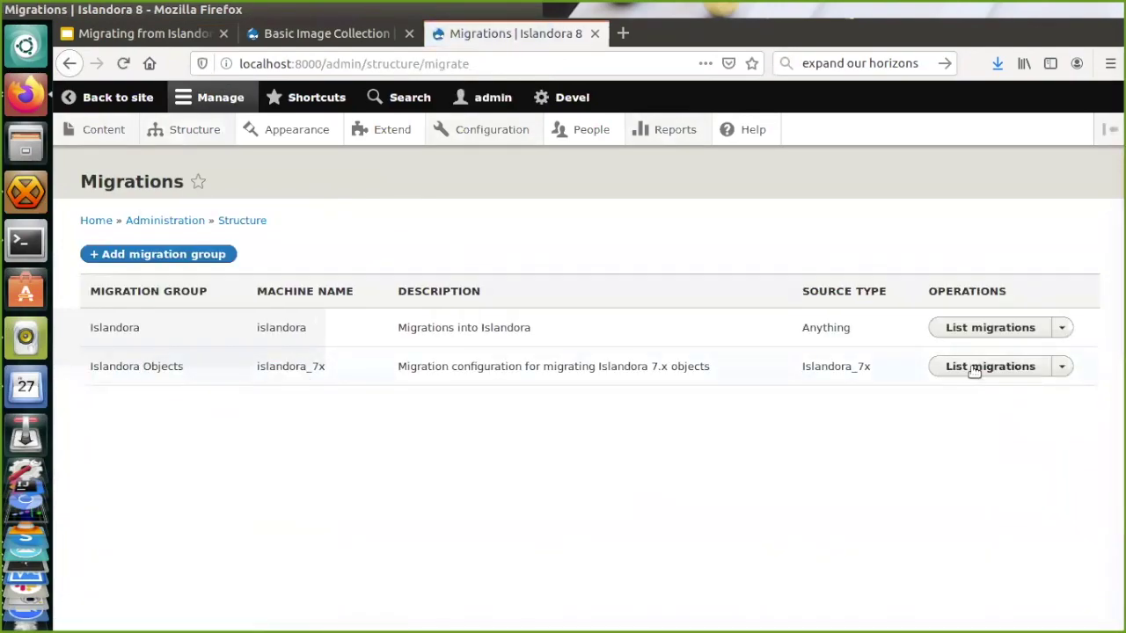
left_click(973, 368)
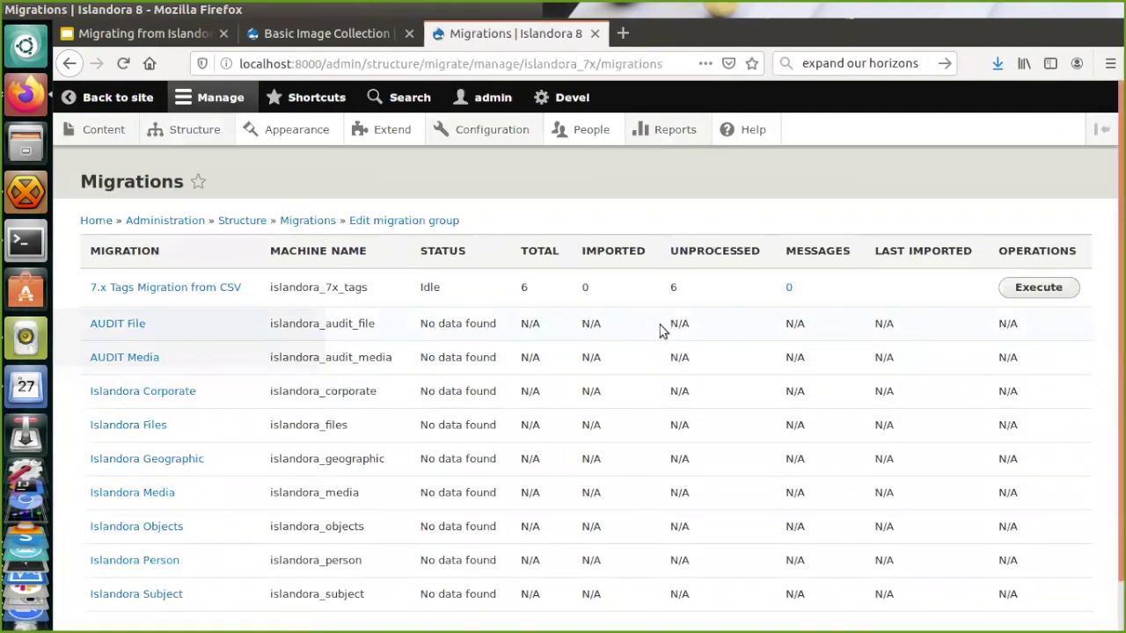
key("alt+Tab")
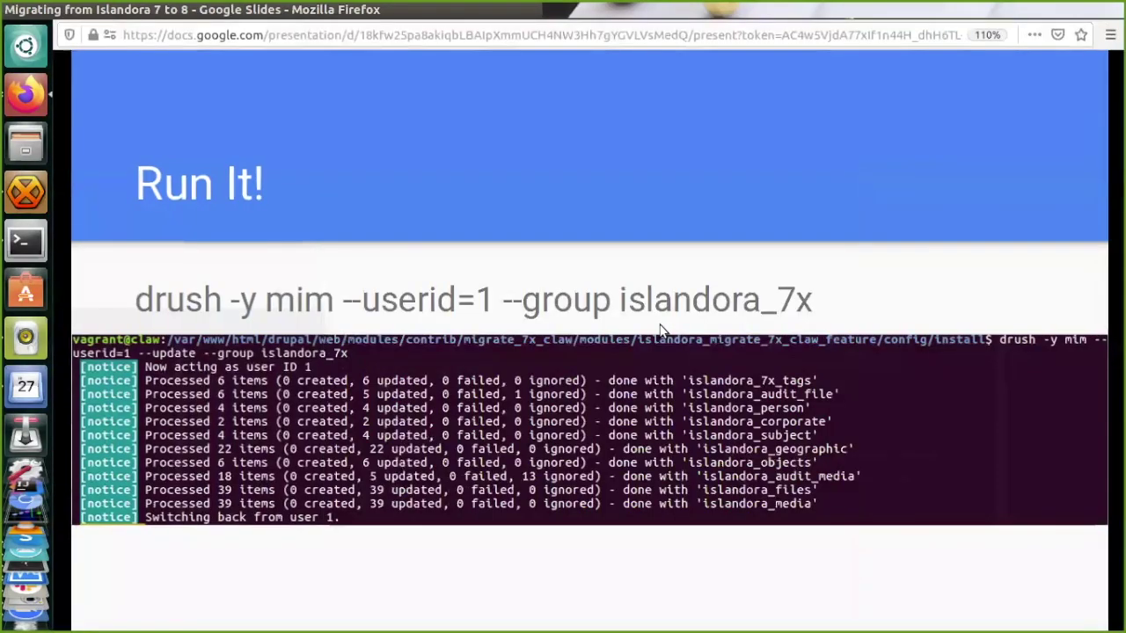
- In the ssh terminal, change into the /var/www/html/drupal/ directory
left_click(19, 241)
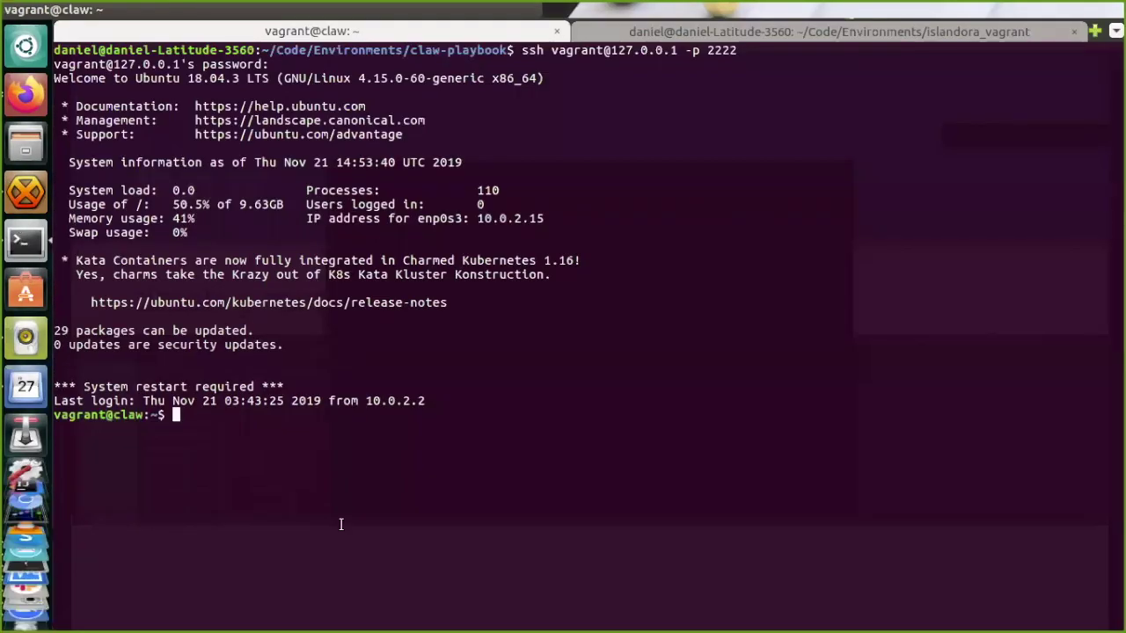
key("alt+Tab")
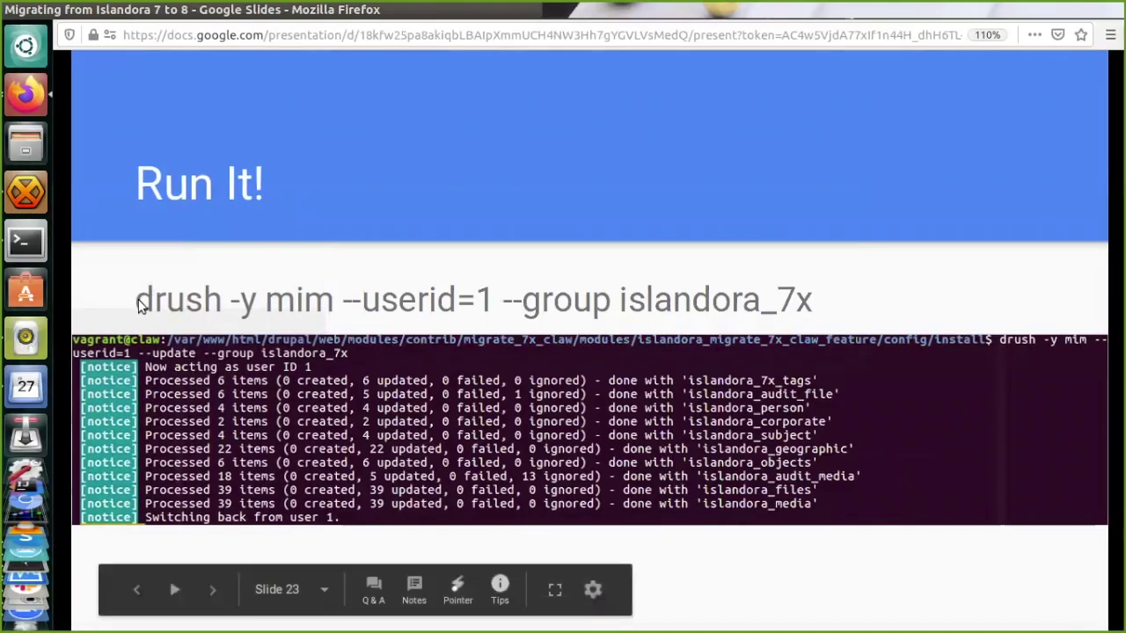
key("alt+Tab")
type("cd")
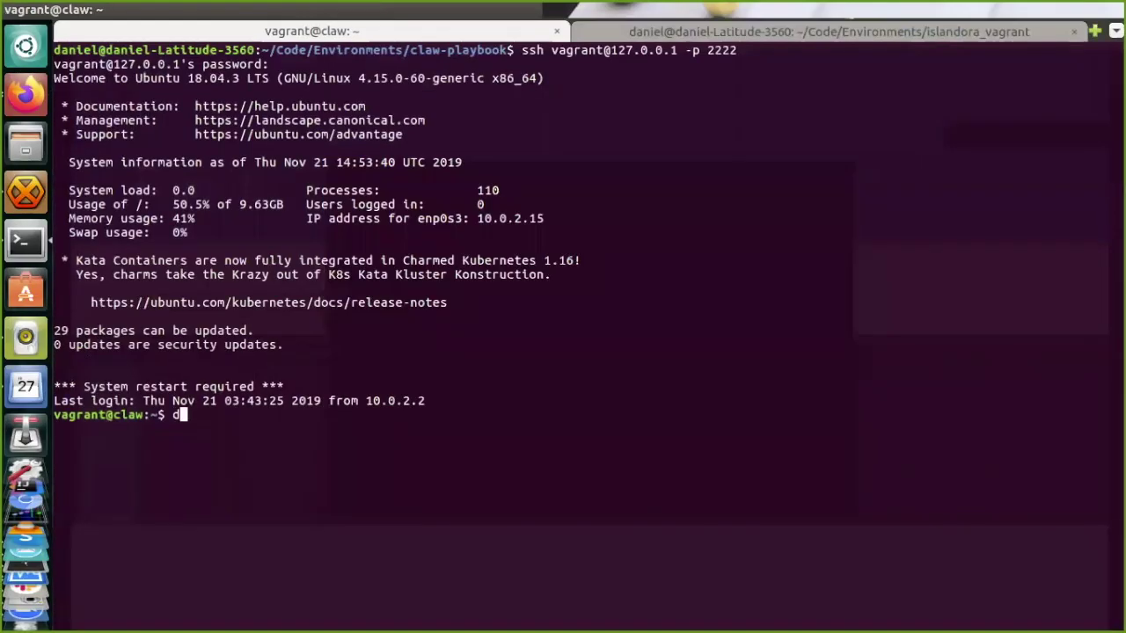
type(" /var/ww")
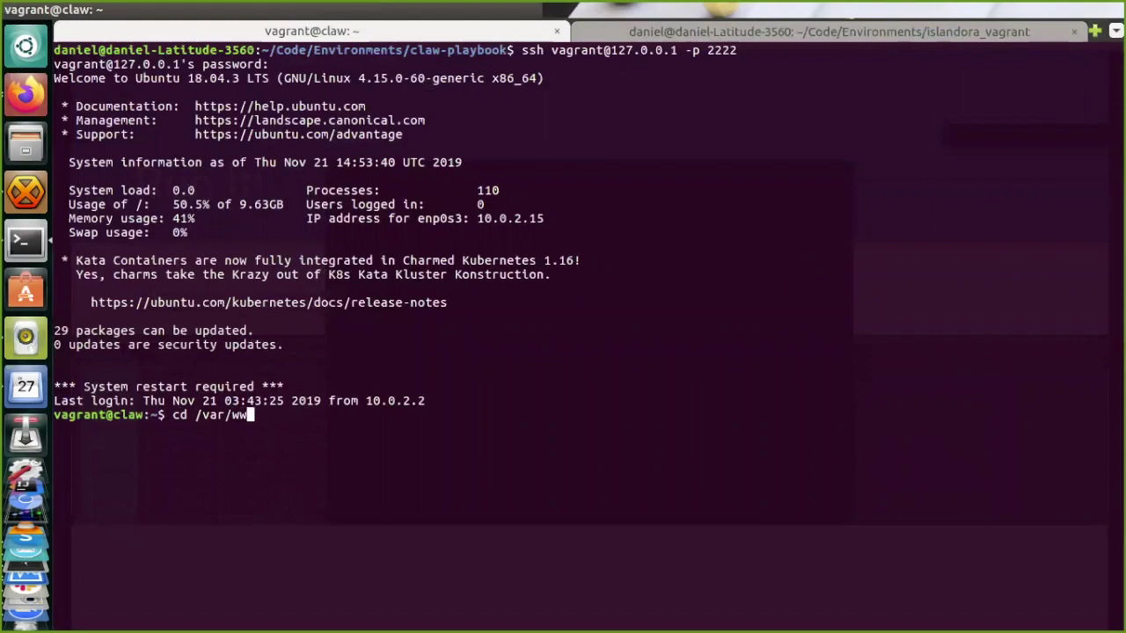
type("w/html/drupal/")
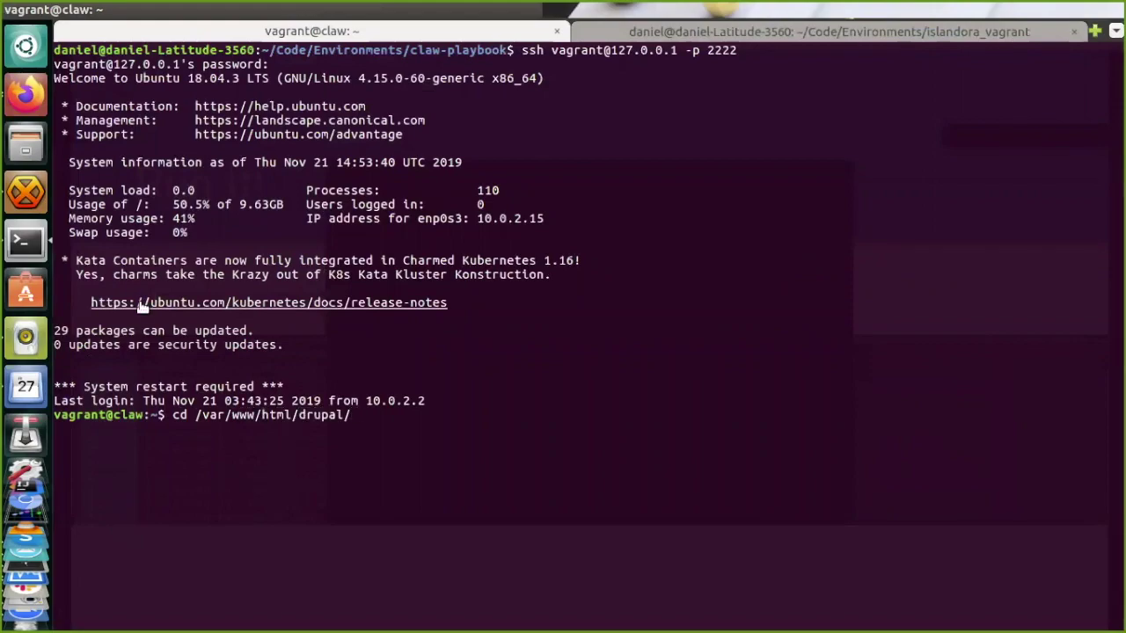
key("Return")
- Run drush migrate:import --userid=1 --group islandora_7x; tags import but islandora_audit_file fails with a Solr 404
type("drush mim")
type(" --userid-")
key("BackSpace")
key("BackSpace")
key("BackSpace")
key("BackSpace")
key("BackSpace")
key("BackSpace")
key("BackSpace")
key("BackSpace")
key("BackSpace")
key("BackSpace")
key("BackSpace")
key("BackSpace")
type("igrate:import --userid=1")
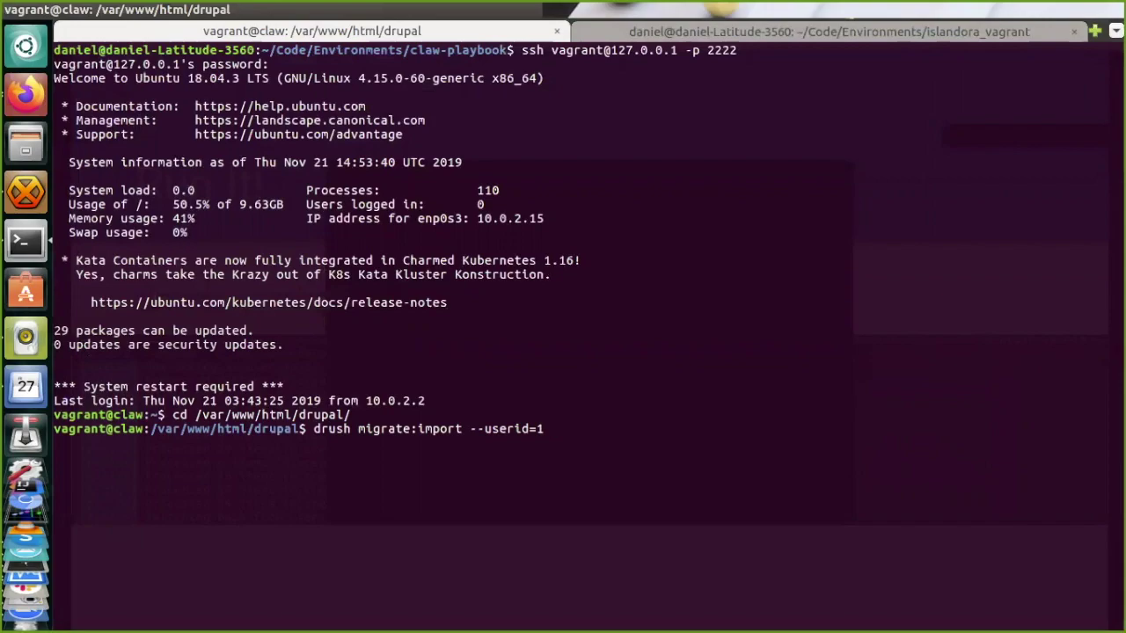
type("--group islandora")
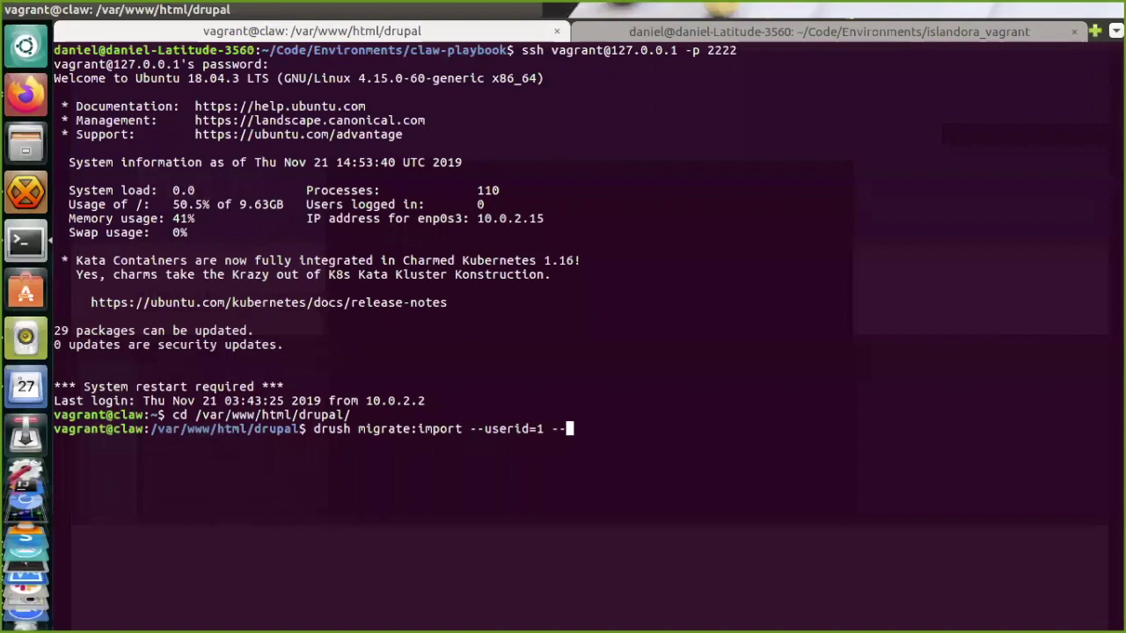
type("_7x")
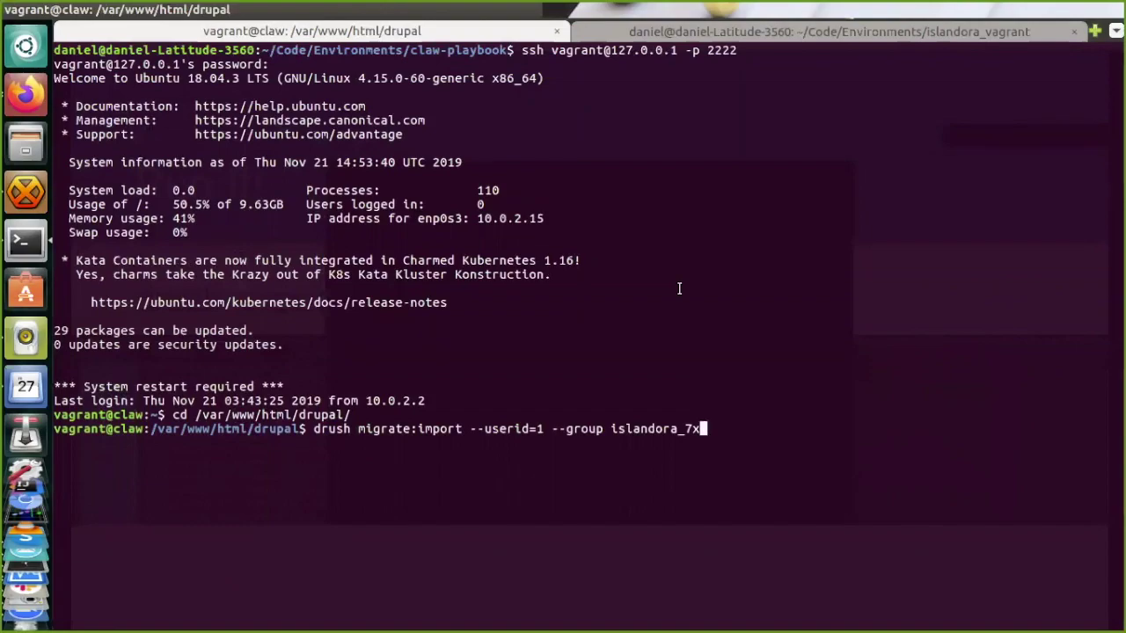
key("Return")
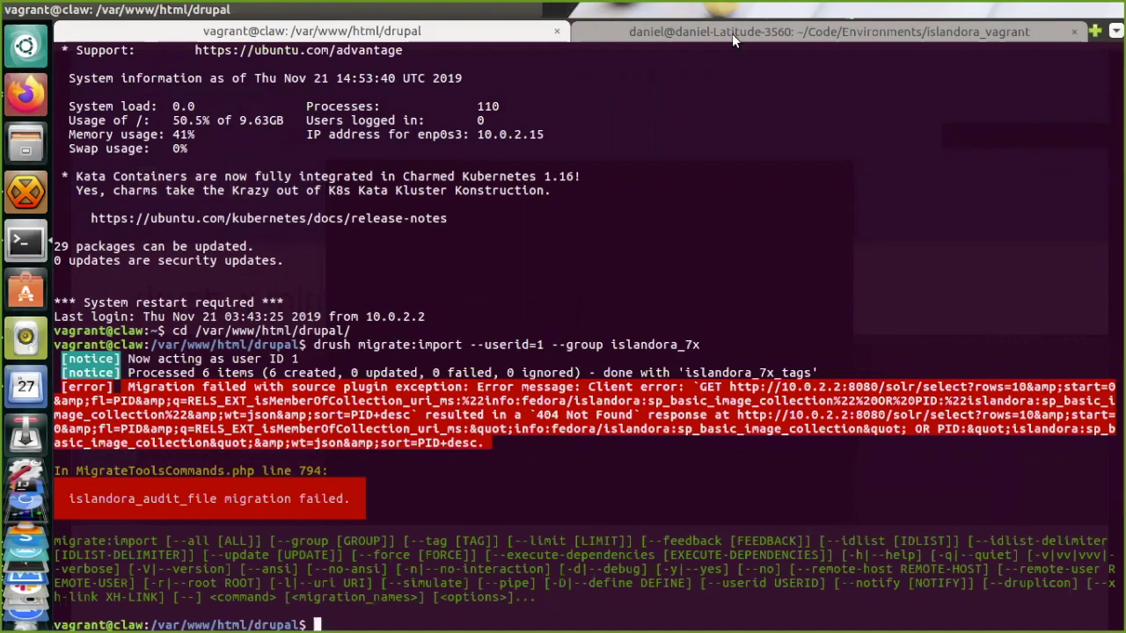
key("alt+Tab")
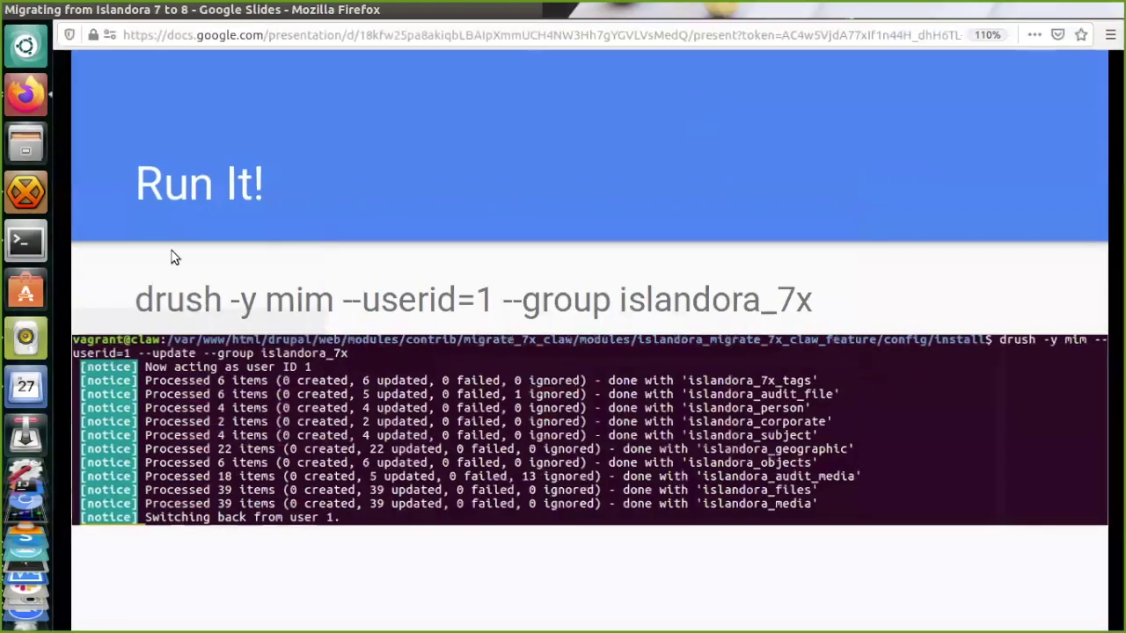
- Re-save the Islandora Migration Settings with Fedora and Solr still at 10.0.2.2:2200
left_click(29, 101)
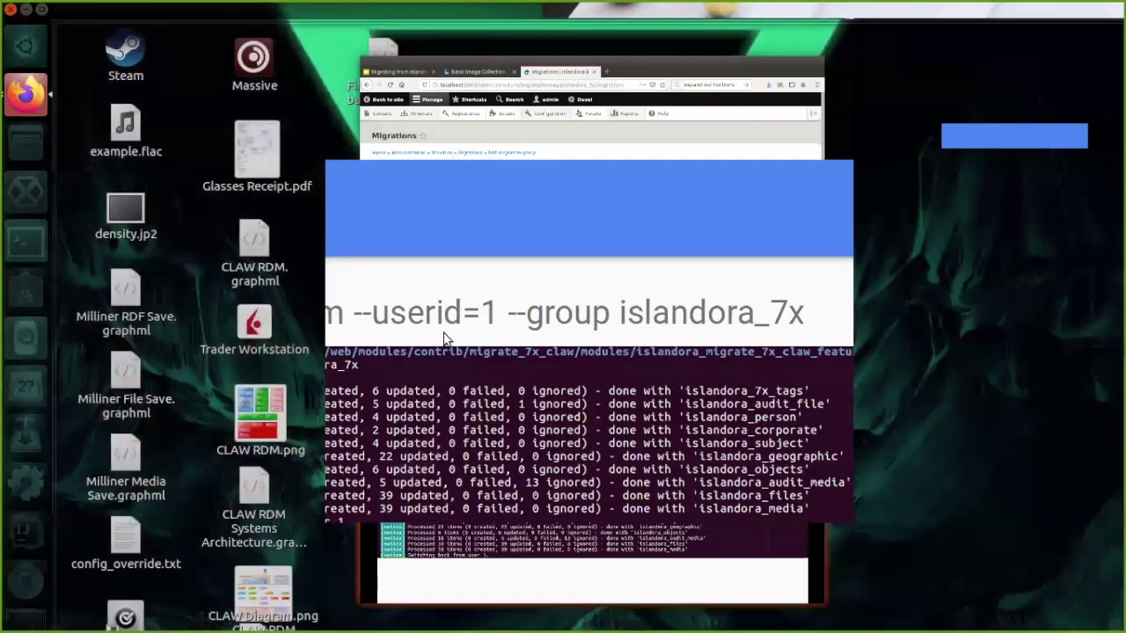
left_click(447, 266)
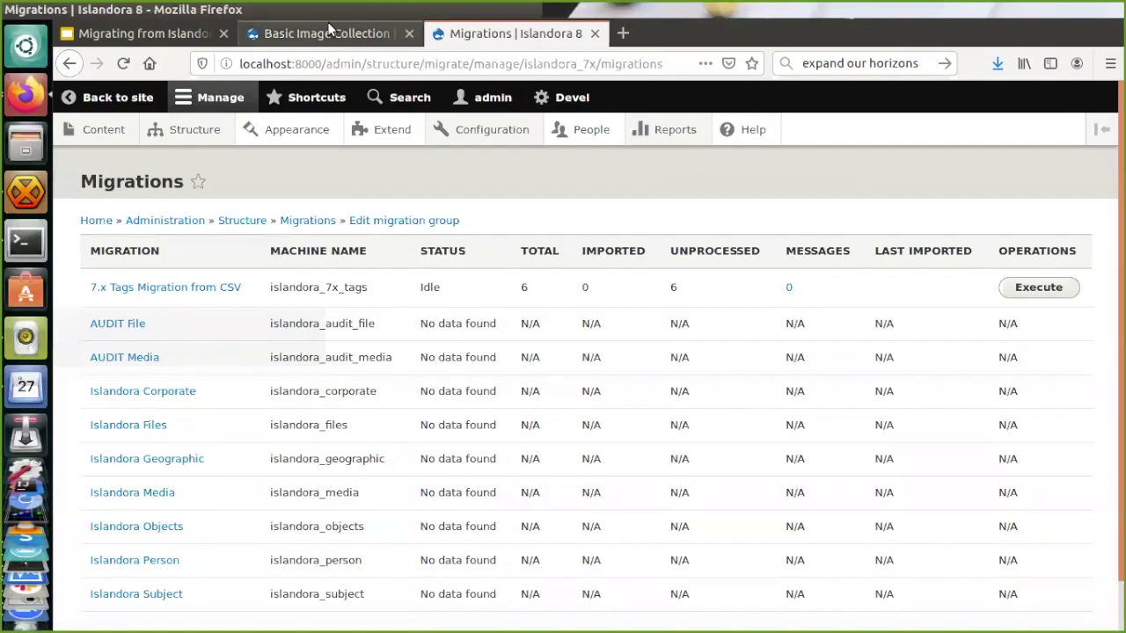
mouse_move(515, 137)
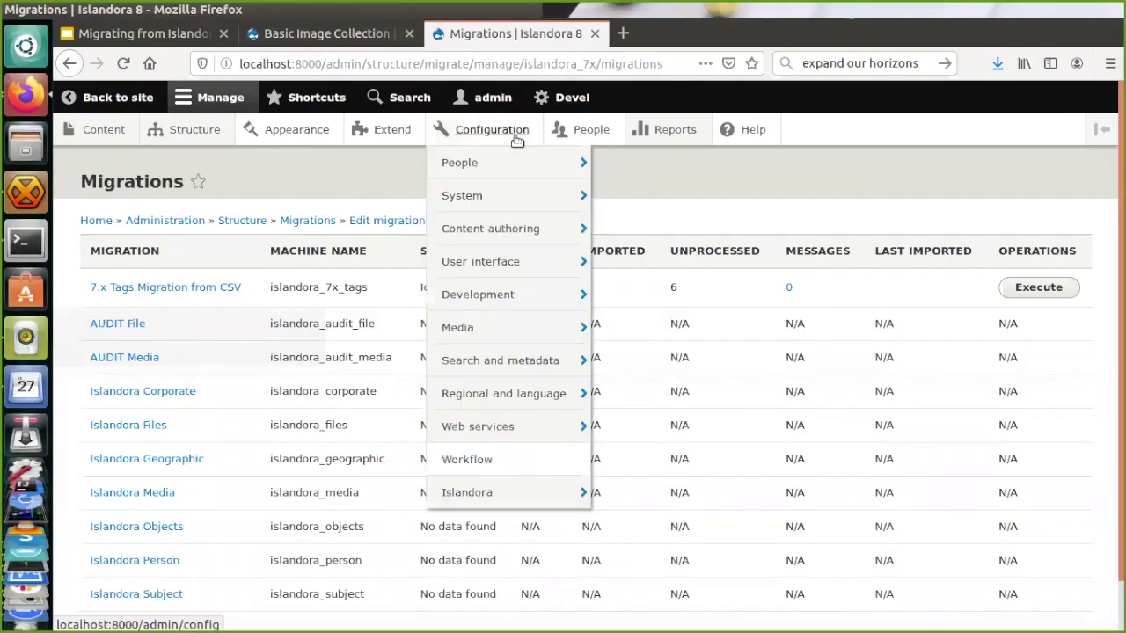
mouse_move(501, 506)
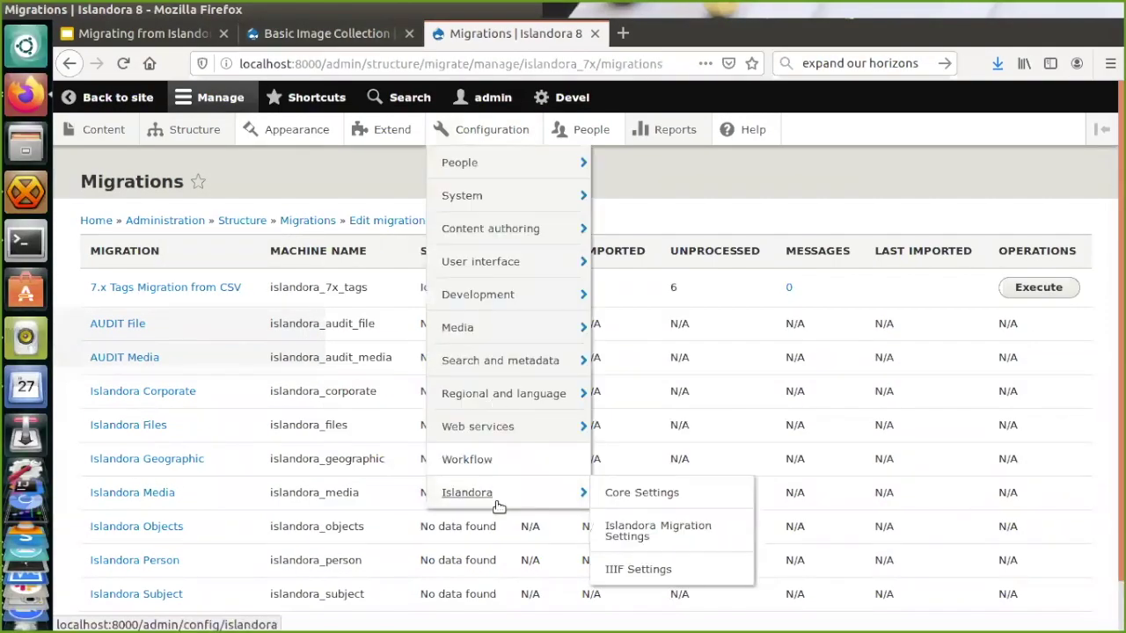
left_click(644, 543)
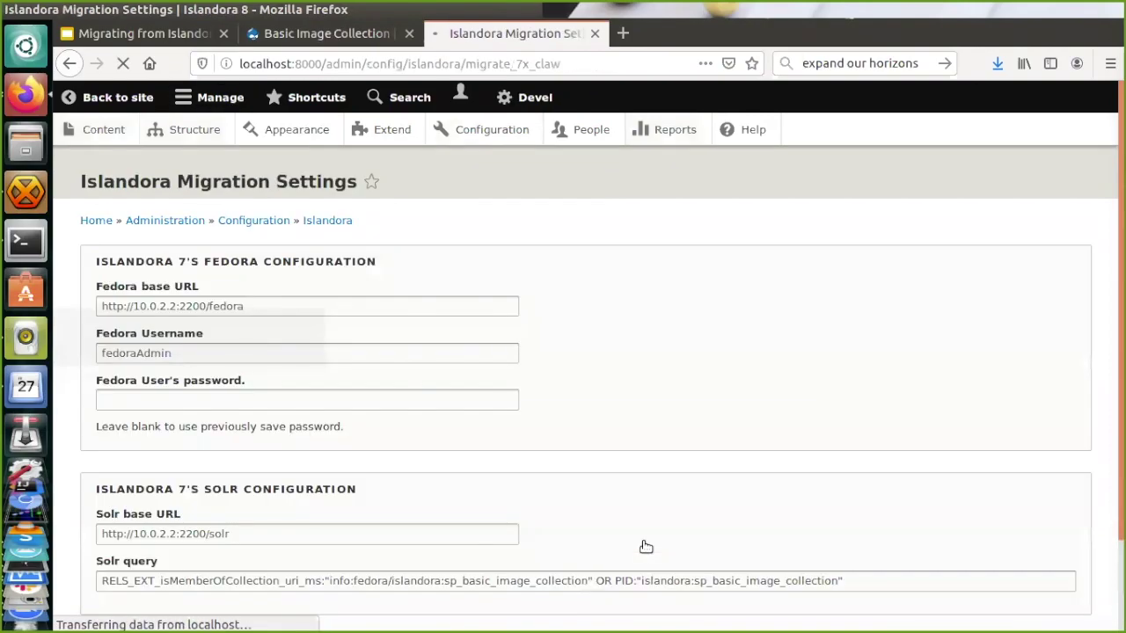
scroll(262, 325, "down", 2)
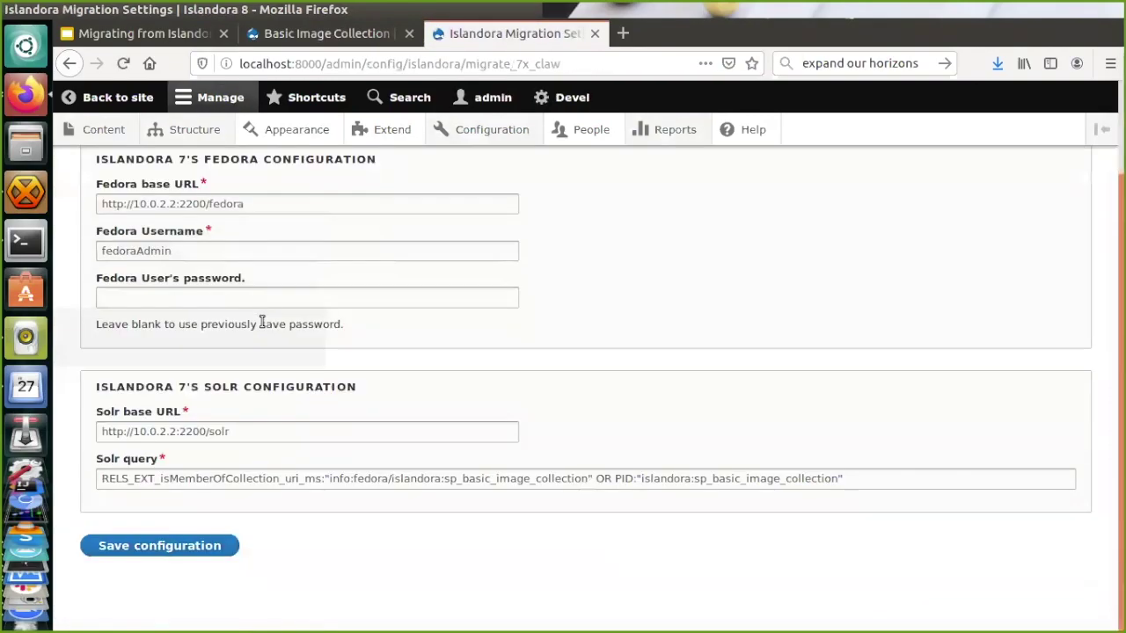
left_click(180, 556)
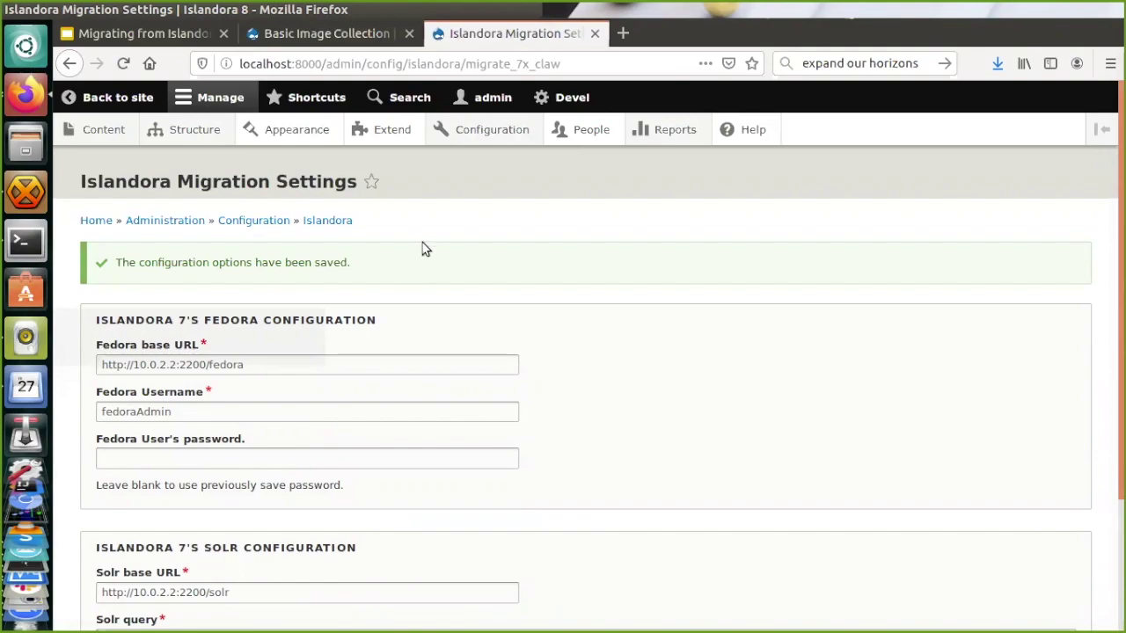
key("alt+Tab")
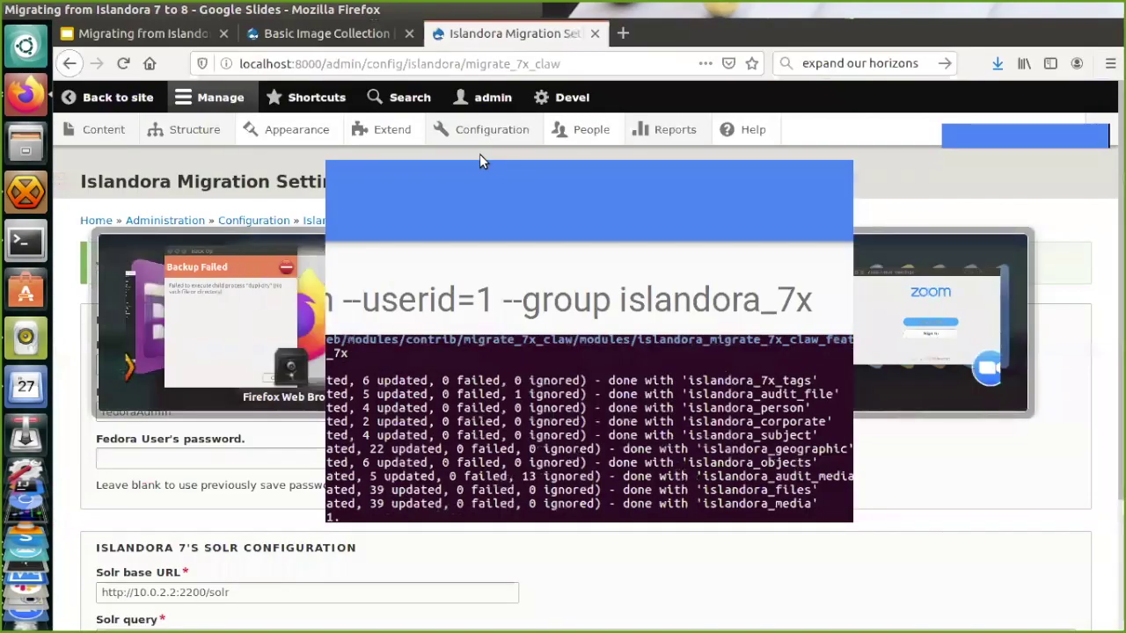
- Rerun the previous drush islandora_7x group import, which fails again on islandora_audit_file
key("alt+Tab")
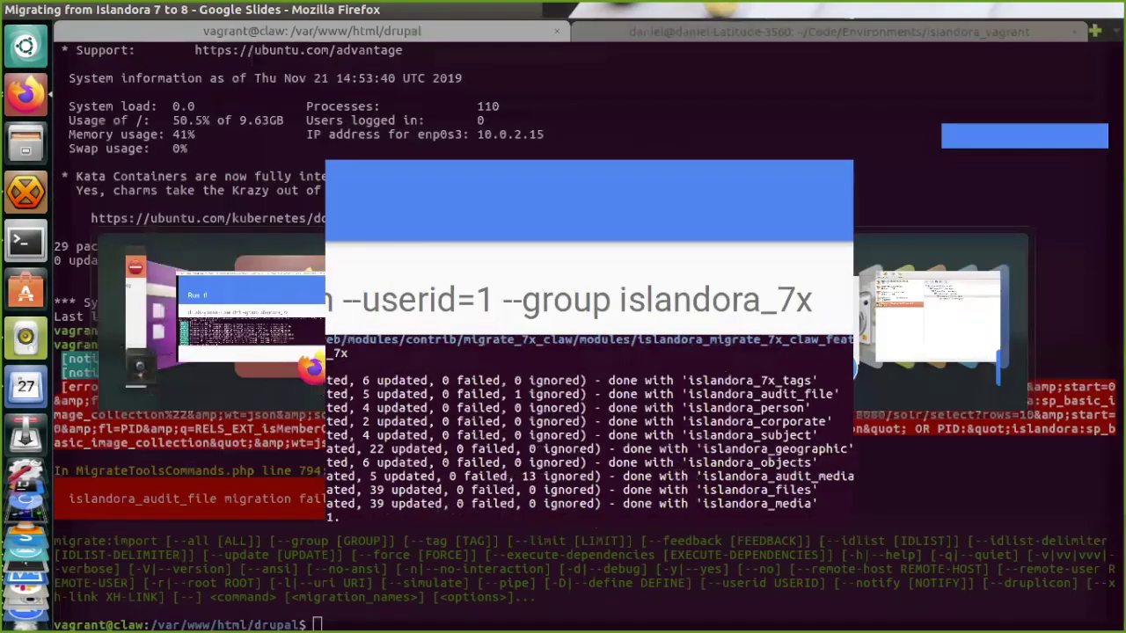
key("Up")
key("Return")
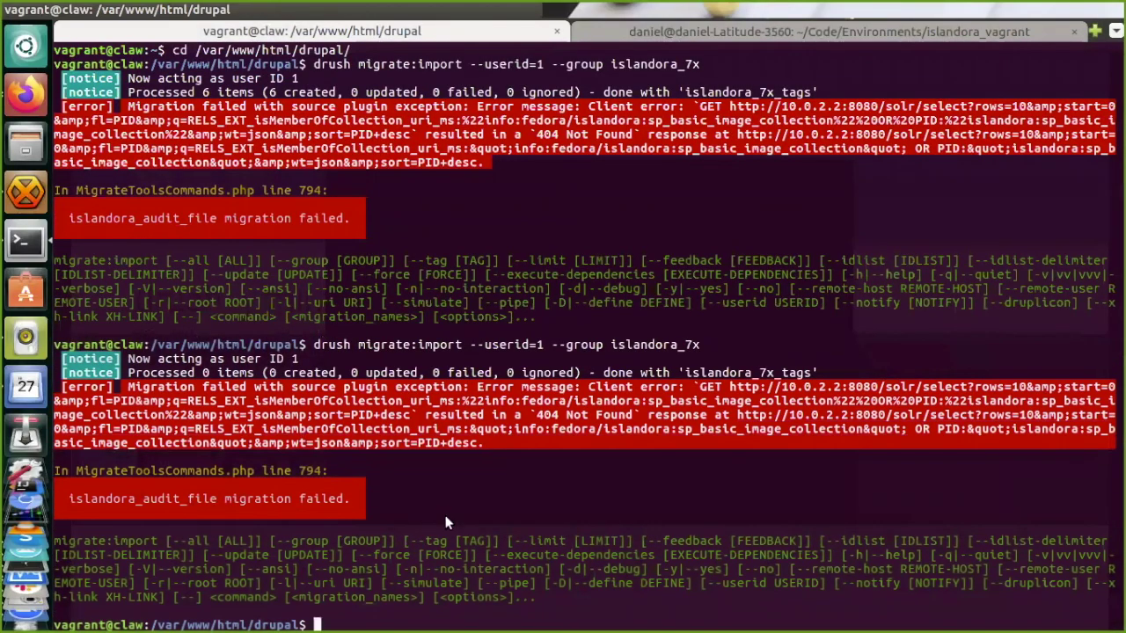
key("alt+Tab")
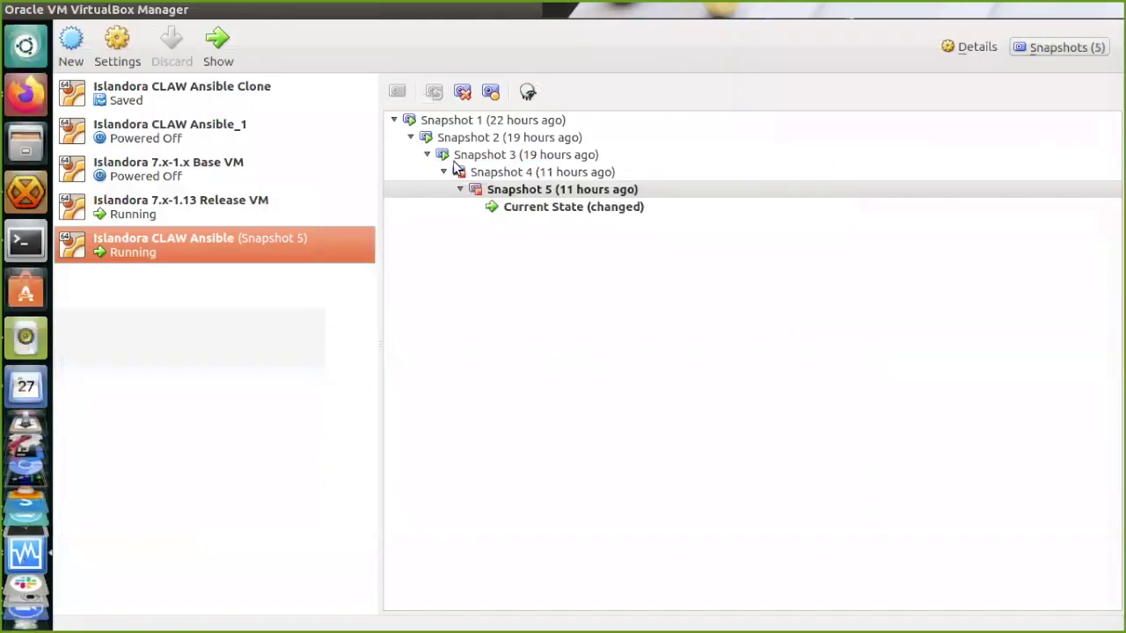
left_click(26, 94)
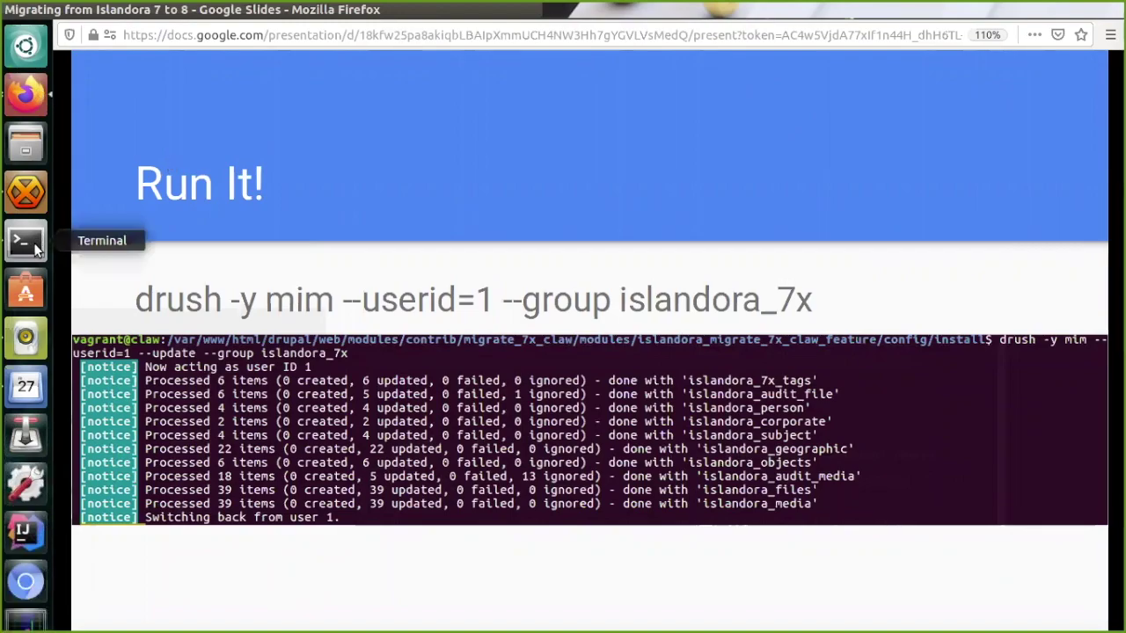
scroll(39, 589, "down", 5)
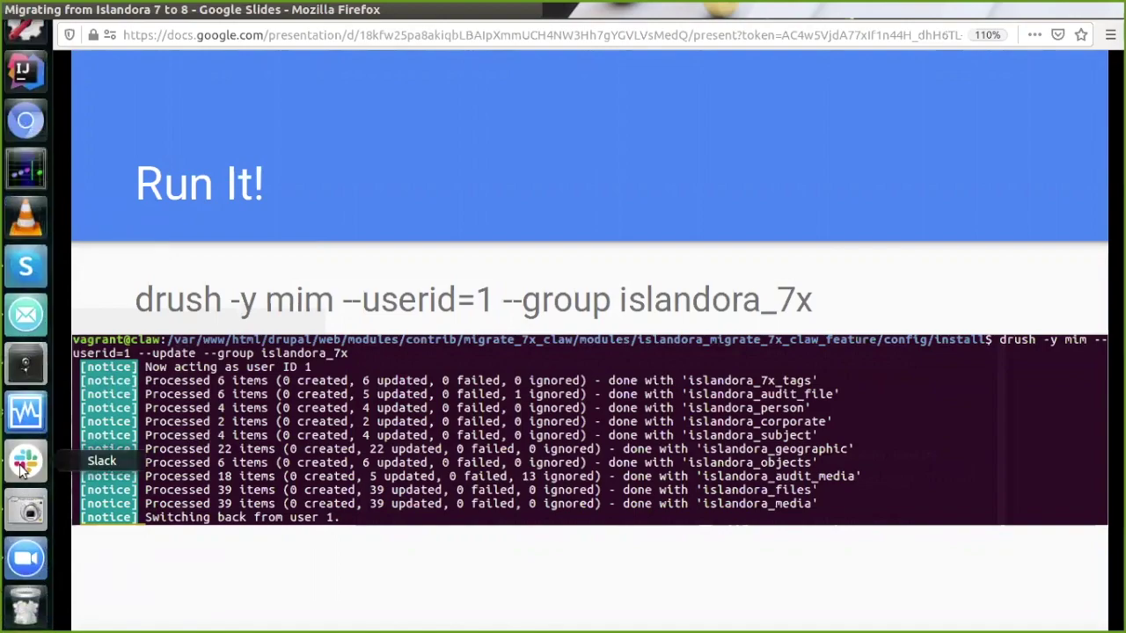
scroll(23, 86, "up", 10)
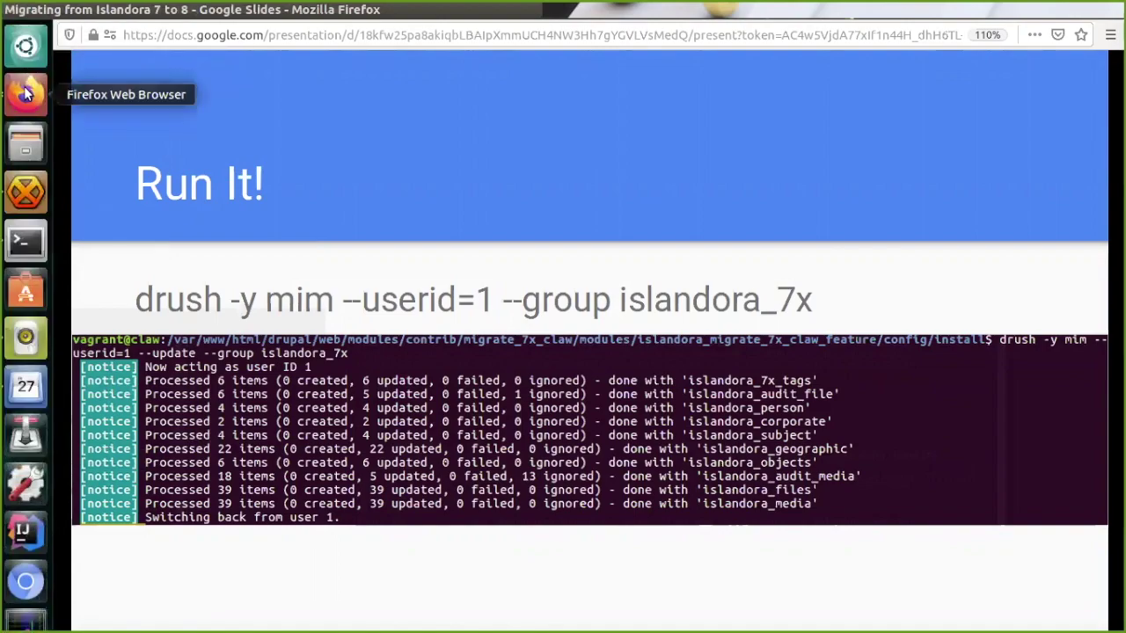
left_click(24, 86)
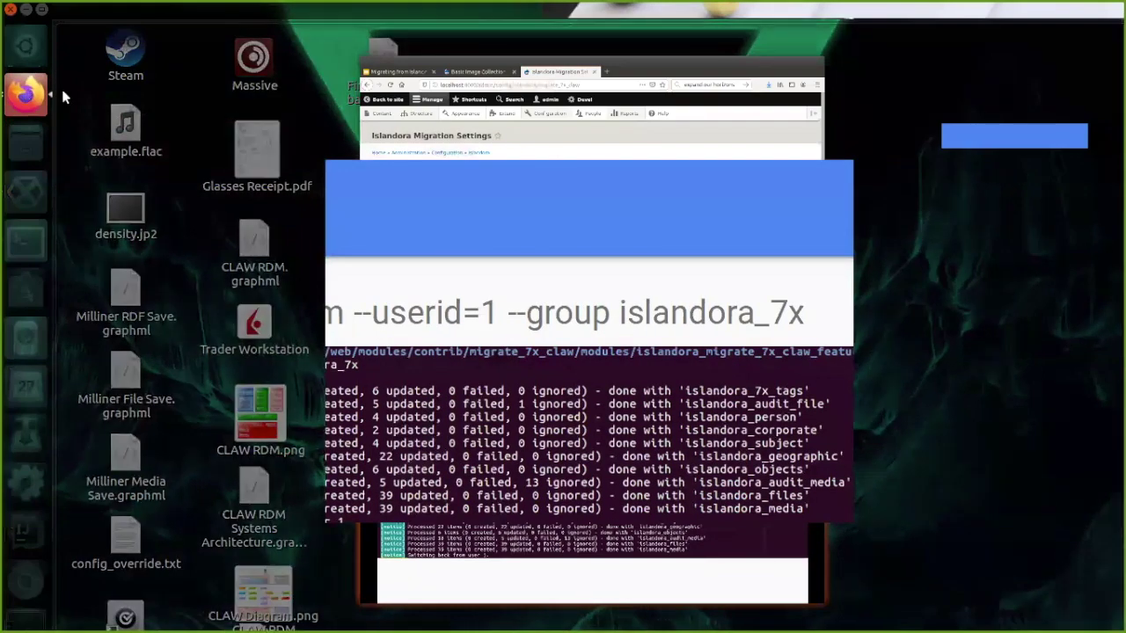
- Navigate into web/modules/contrib/migrate_7x_claw under the Drupal directory and list its files
left_click(32, 236)
type("cd /var/www/html/drupal/web/modules/")
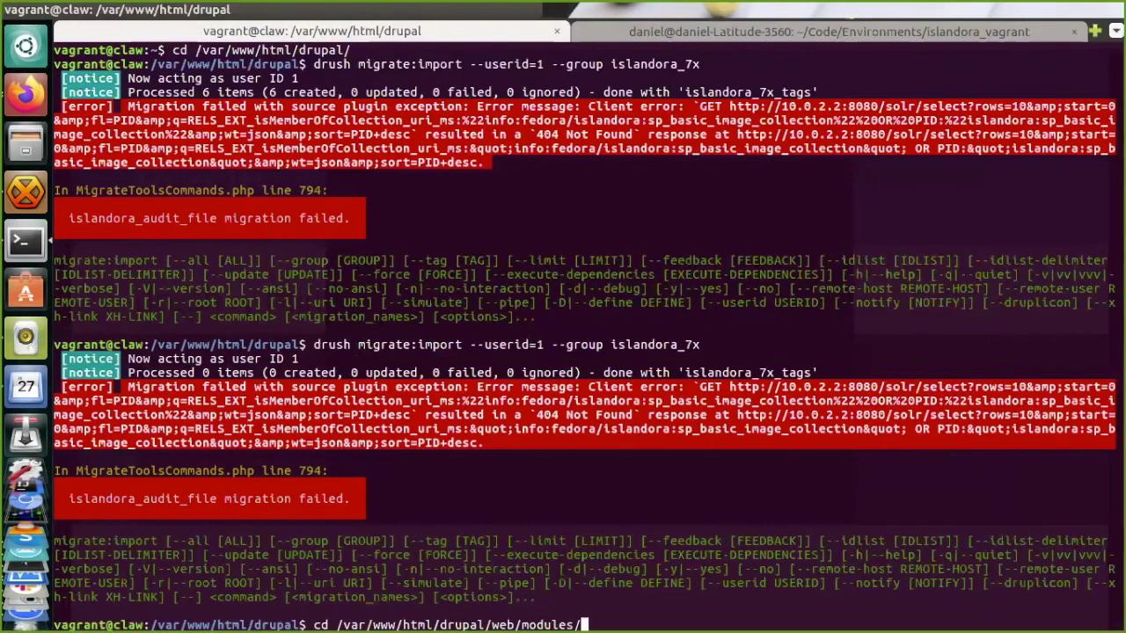
type("contrib/islandora")
key("Return")
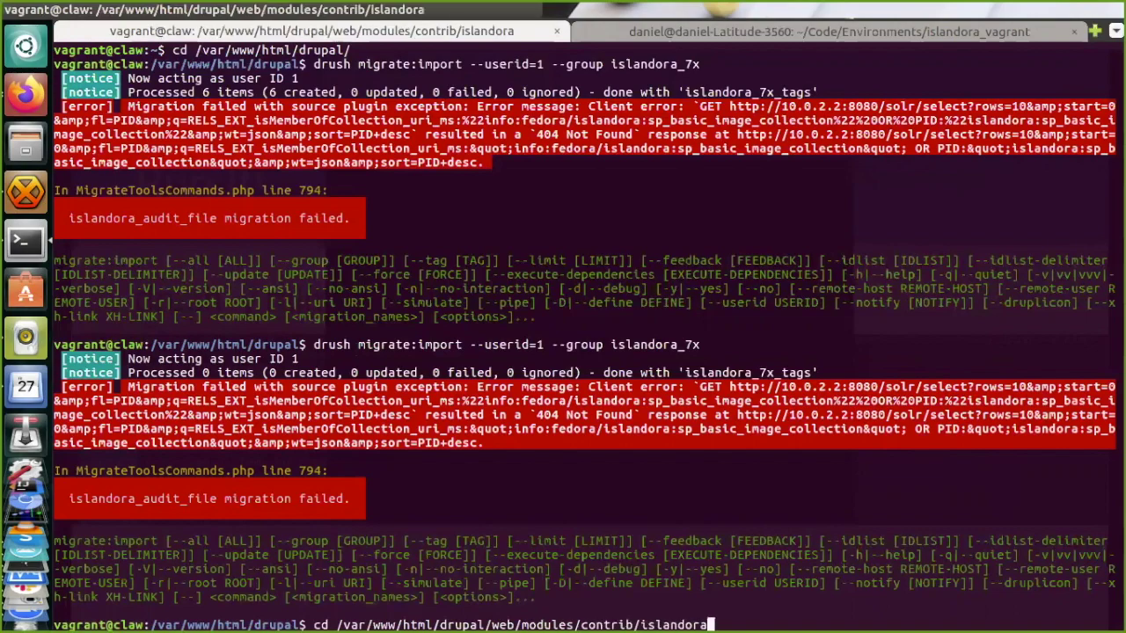
type("ls")
key("Return")
type("cd ..")
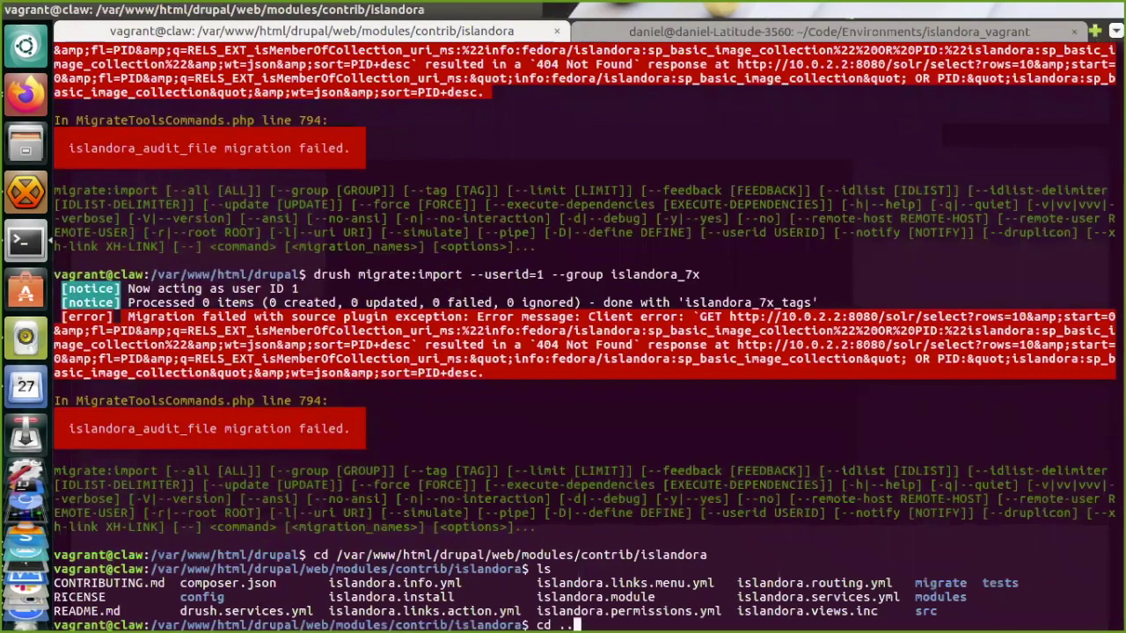
key("Return")
type("cd migrate_7x_claw/")
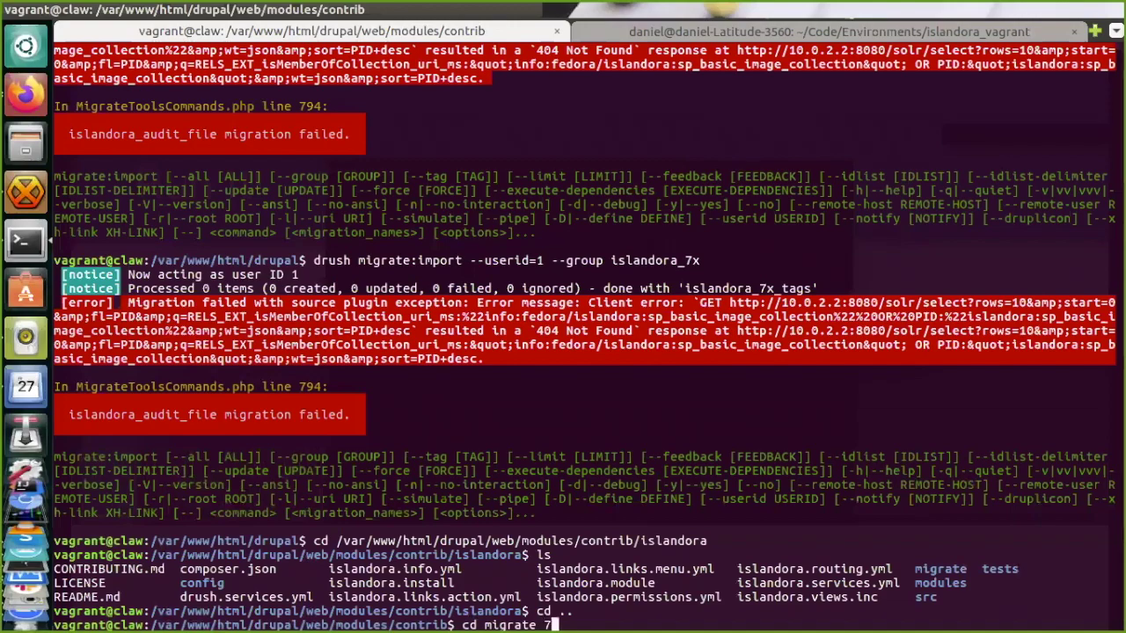
key("Return")
type("ls")
key("Return")
- Enable the islandora_migrate_7x_claw_feature module with drush en
type("composer")
key("BackSpace")
key("BackSpace")
key("BackSpace")
key("BackSpace")
key("BackSpace")
key("BackSpace")
key("BackSpace")
key("BackSpace")
type("drush en islandora_migrate_7x_claw_feature")
key("Return")
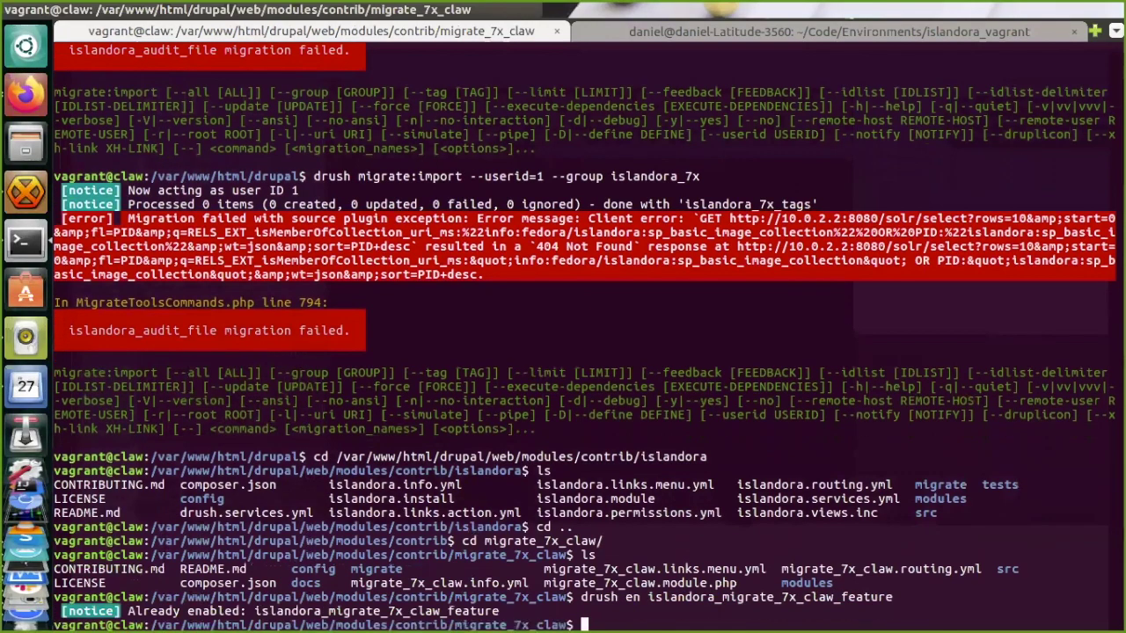
- Run drush fim islandora_migrate_7x_claw_feature, accepting every migration config import from audit_file through subject
type("drush fim isla")
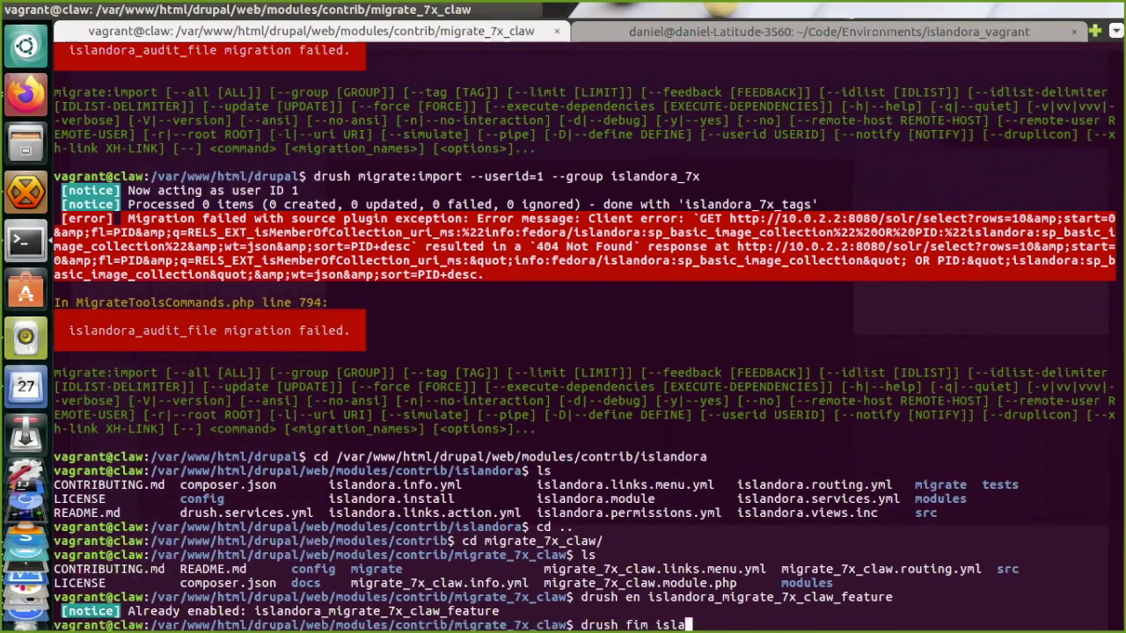
key("Up")
key("Left")
key("Left")
key("Left")
key("Left")
key("Left")
key("Left")
key("Left")
key("Left")
key("Left")
key("Left")
key("Left")
key("Left")
key("Left")
key("Left")
key("Left")
key("Left")
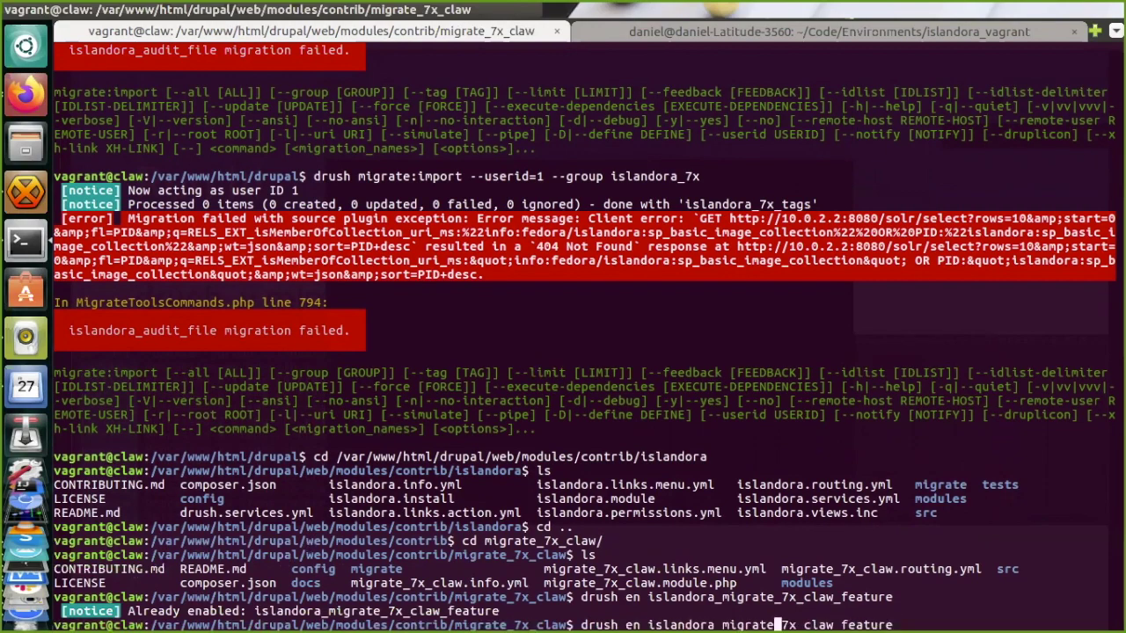
key("Left")
key("Left")
key("Left")
key("Left")
key("Left")
key("Left")
key("Left")
key("Left")
key("Left")
key("Left")
key("Left")
key("Left")
key("Left")
key("Left")
key("Left")
key("Left")
key("Left")
key("Left")
key("BackSpace")
key("BackSpace")
type("fim")
key("Return")
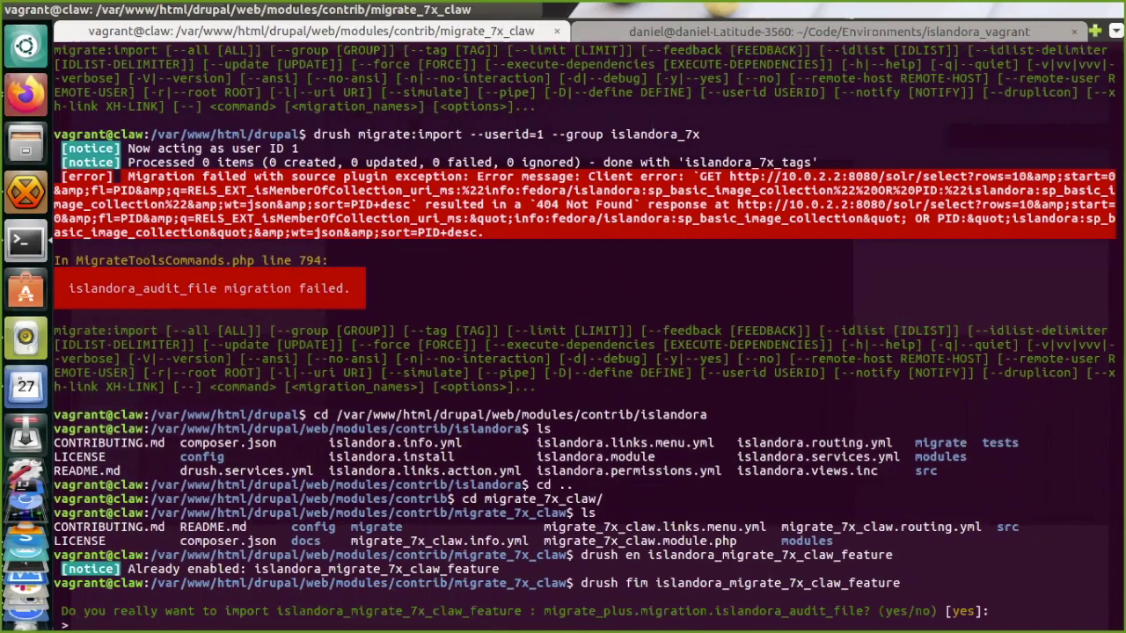
key("Return")
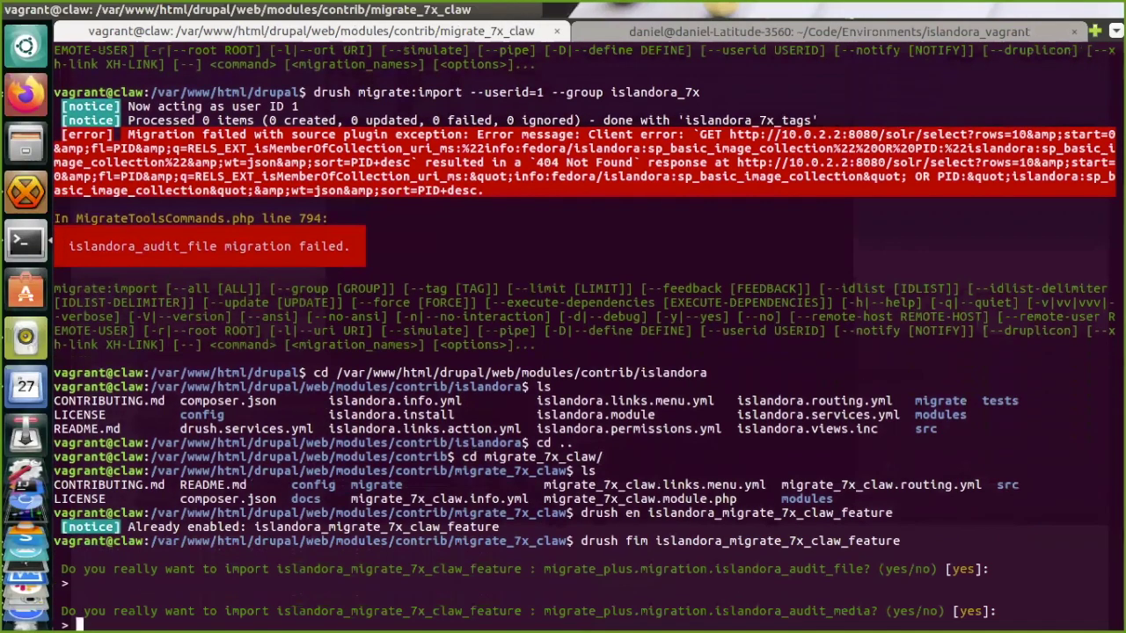
key("Return")
key("Return")
key("Return")
key("Return")
key("Return")
key("Return")
key("Return")
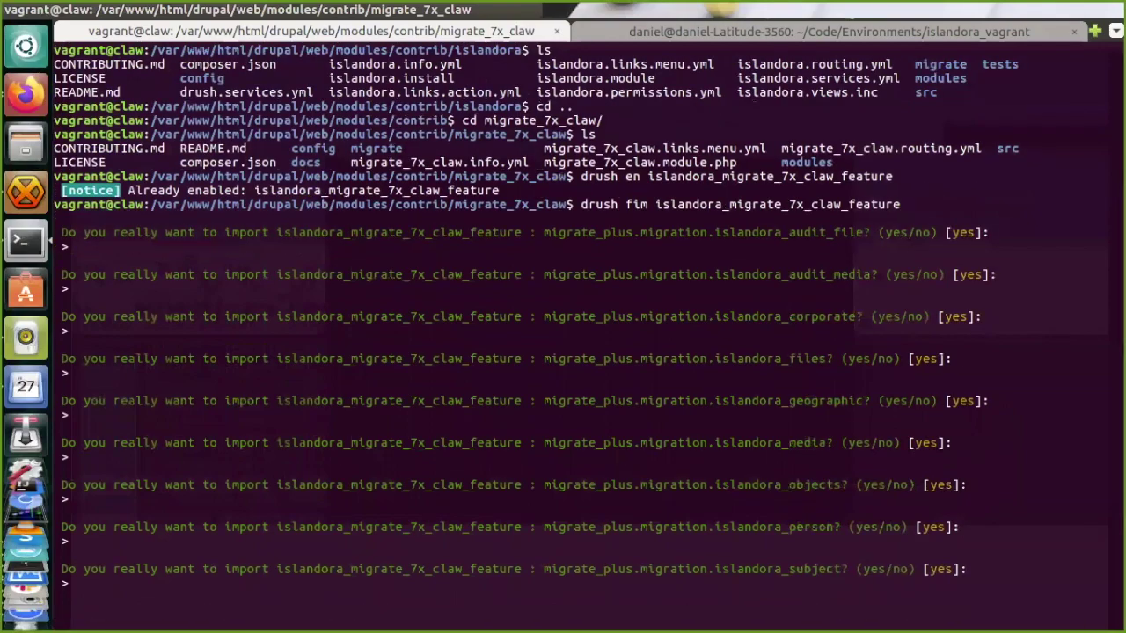
key("Return")
key("Return")
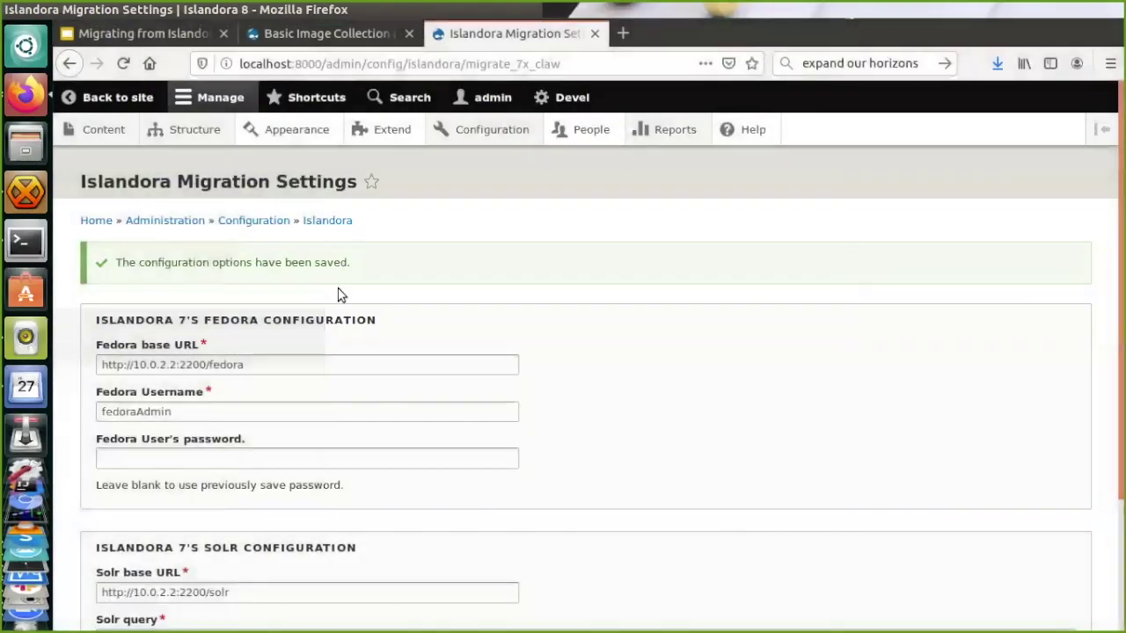
- Enter the Fedora user's password, save the migration settings, and go to Structure > Migrations
scroll(341, 295, "down", 3)
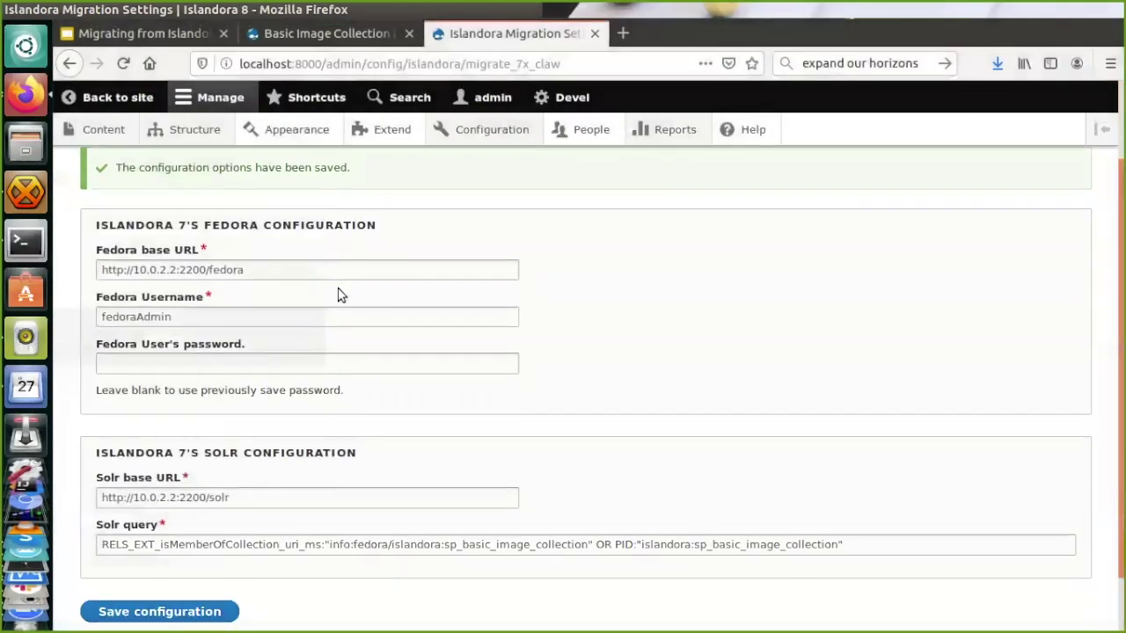
left_click(238, 298)
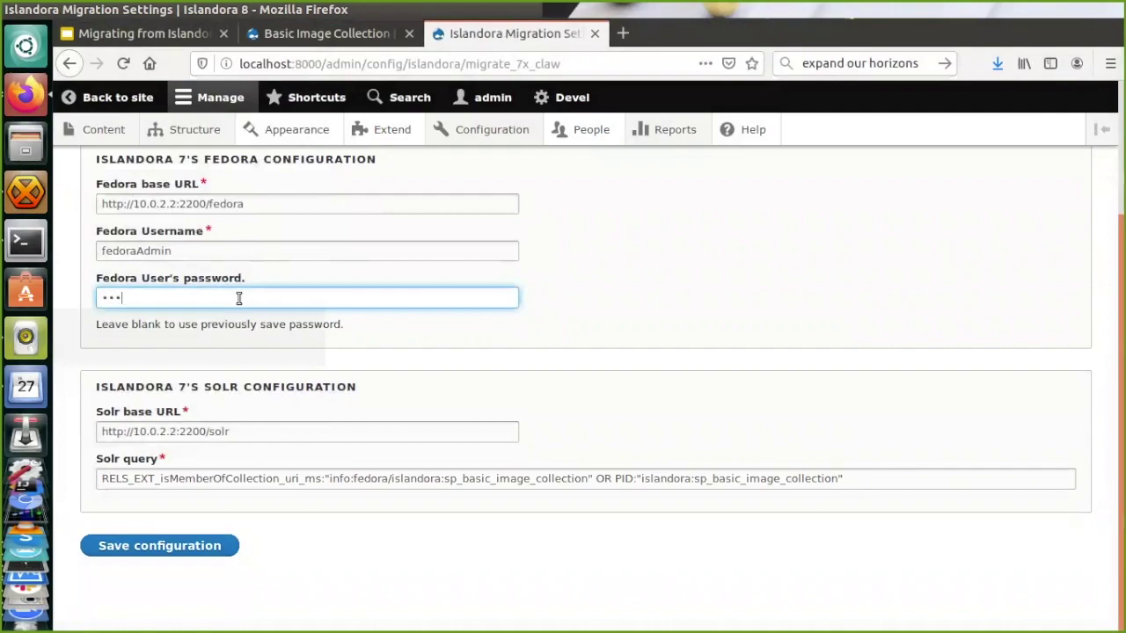
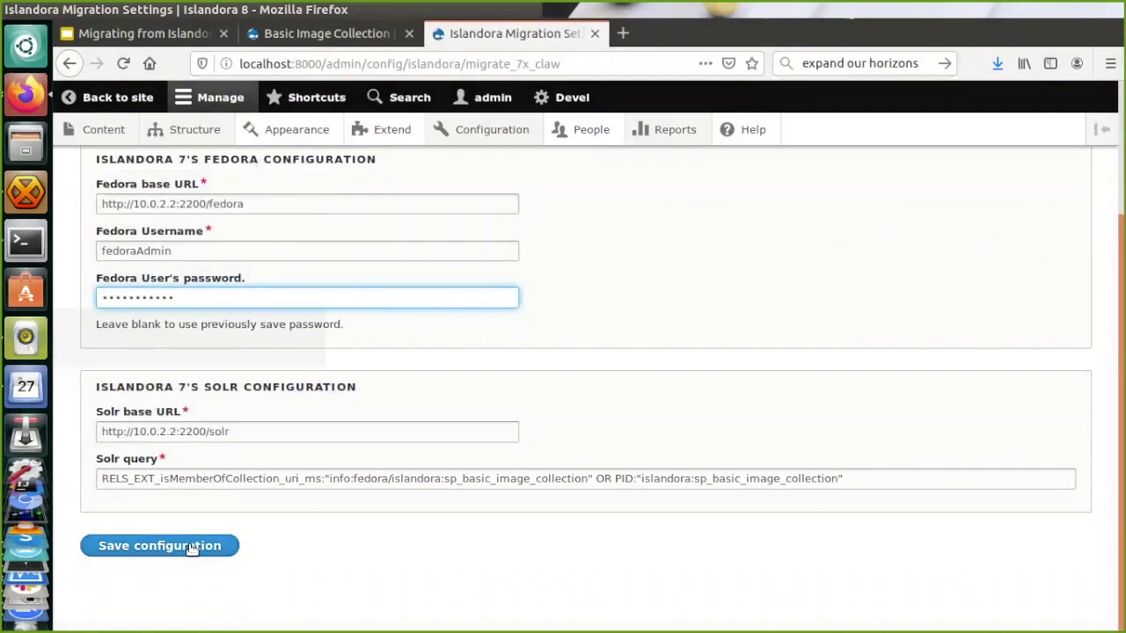
left_click(191, 547)
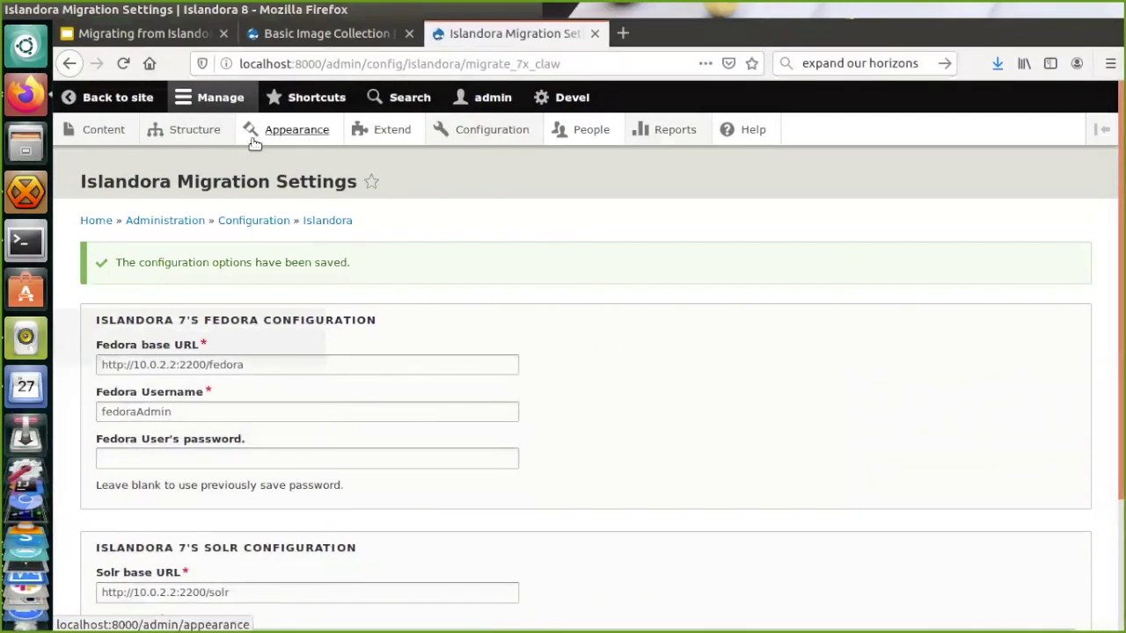
mouse_move(184, 132)
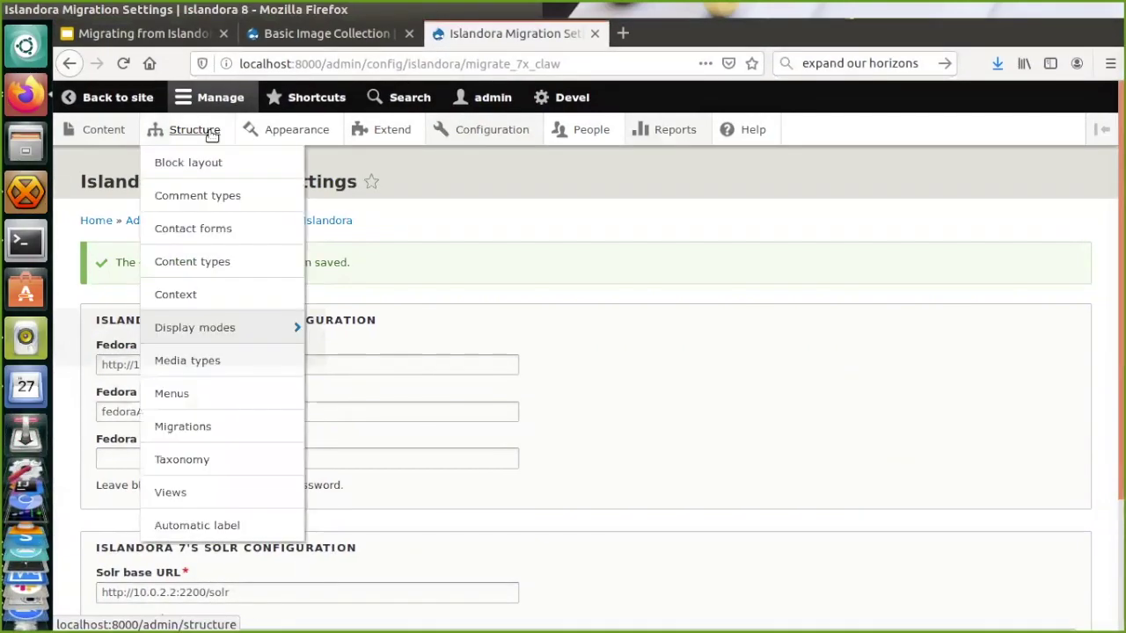
left_click(192, 426)
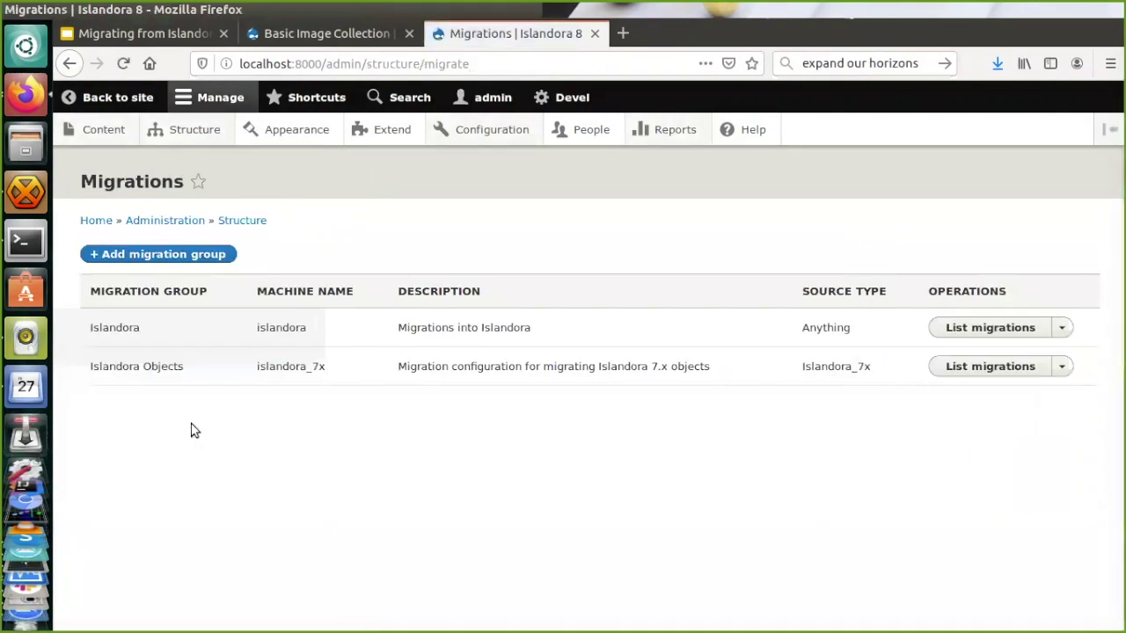
- Review the islandora_7x list showing 39 files, 39 media and 6 objects unprocessed, then return to the slides
left_click(974, 368)
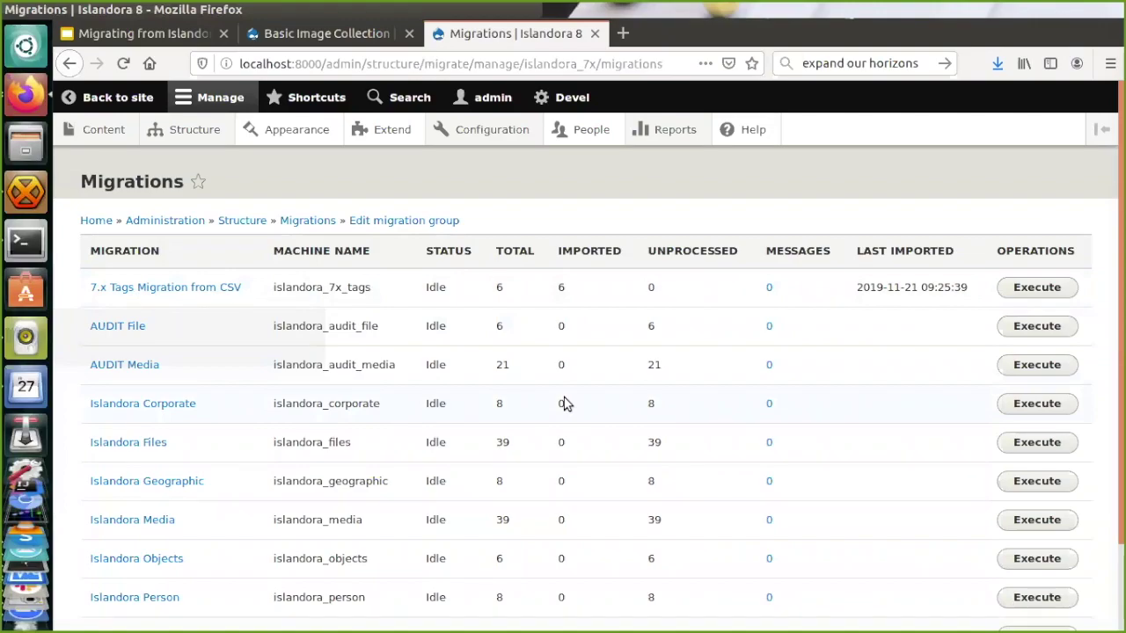
scroll(565, 404, "down", 2)
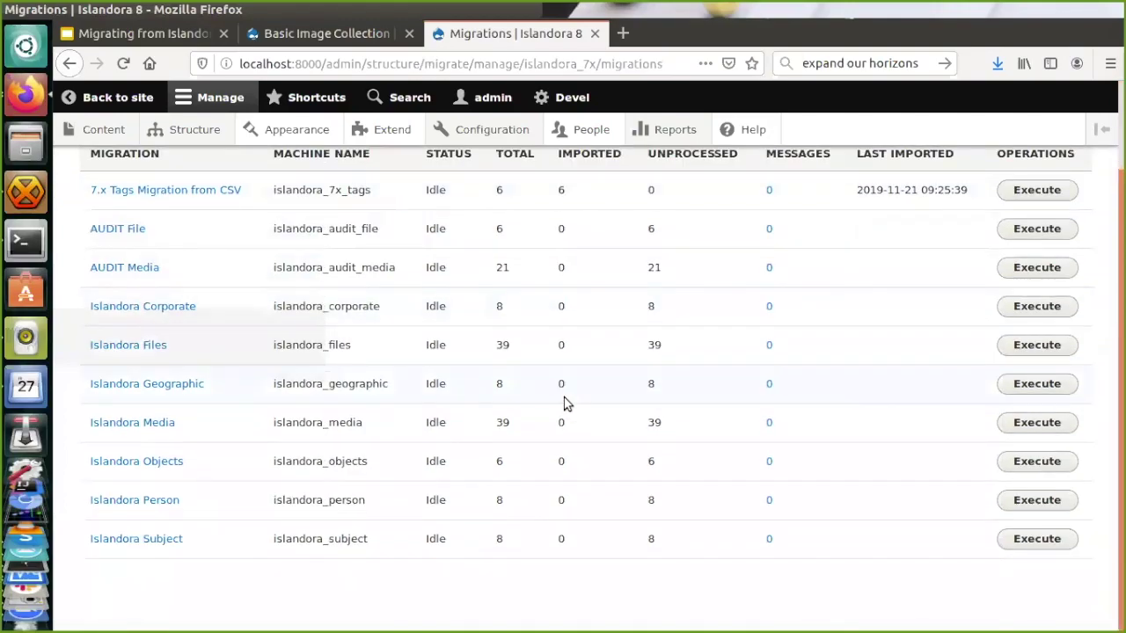
scroll(566, 404, "up", 2)
scroll(566, 404, "down", 2)
scroll(565, 404, "up", 2)
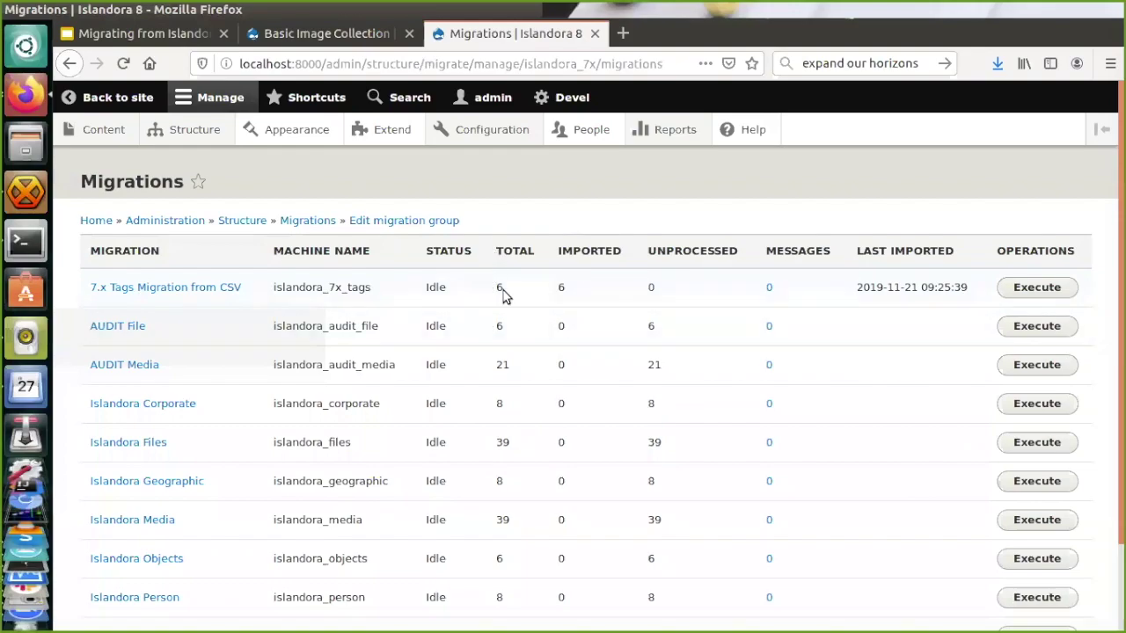
scroll(616, 589, "down", 2)
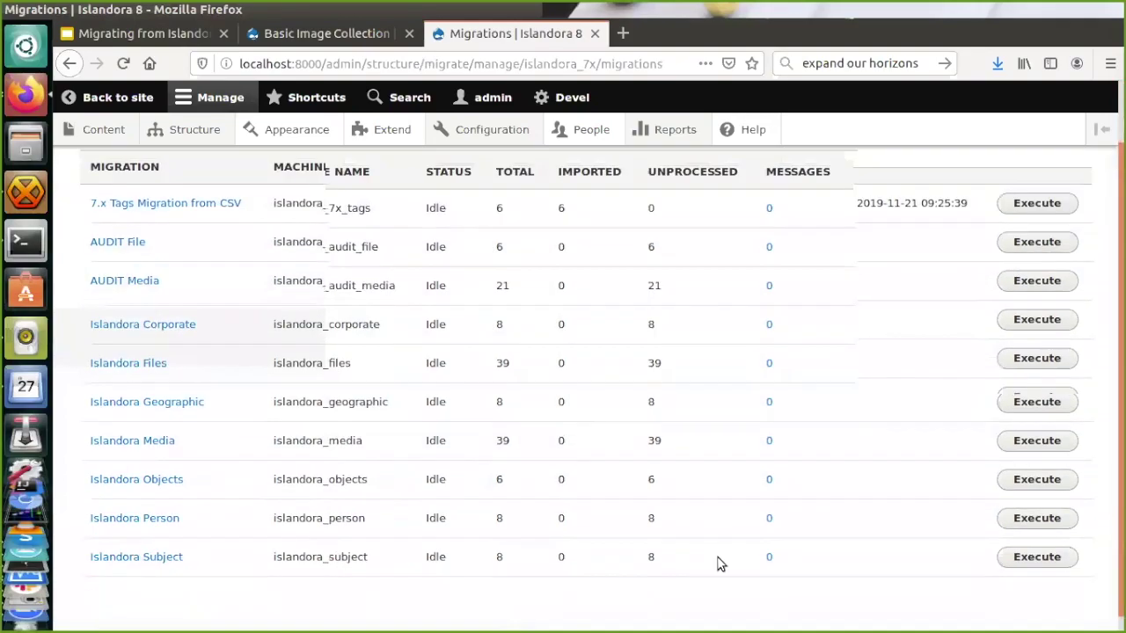
scroll(641, 355, "up", 2)
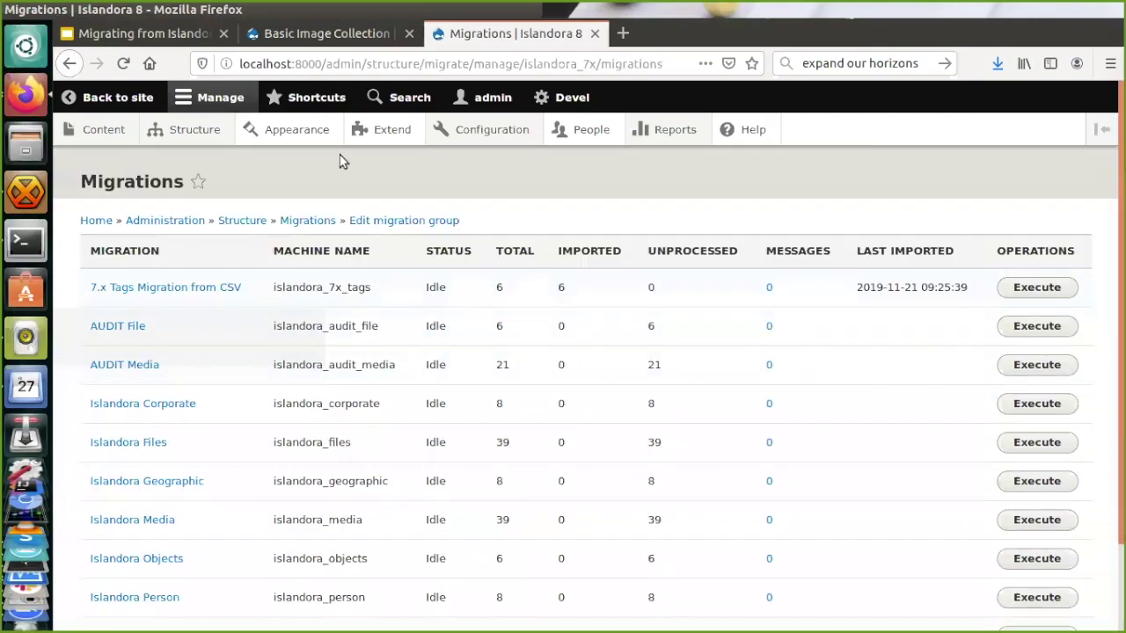
left_click(143, 40)
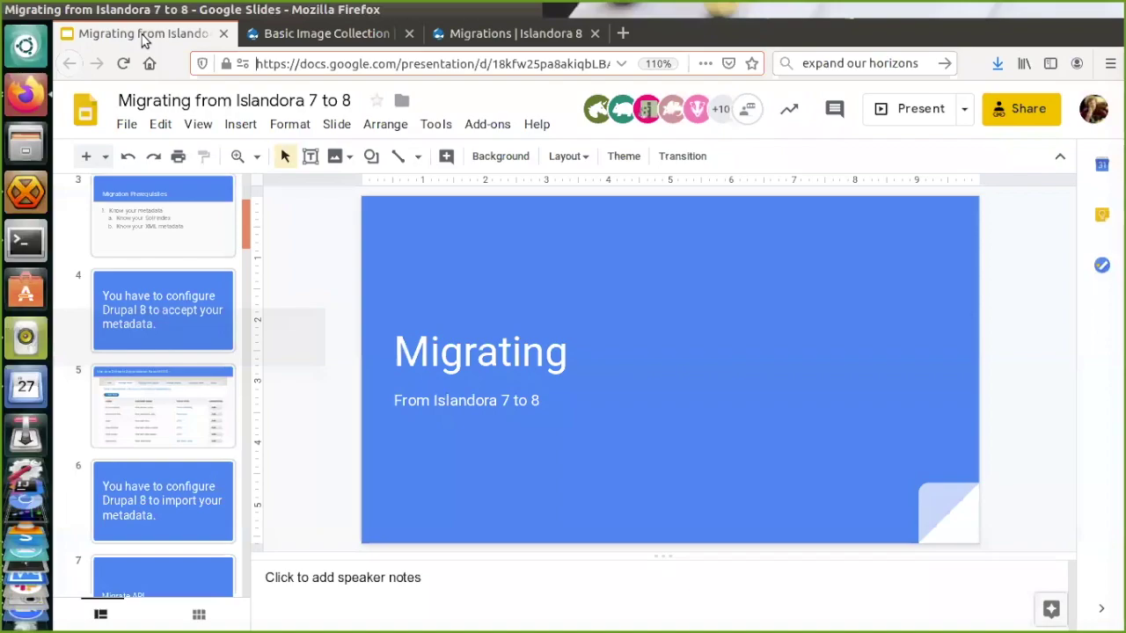
- Rerun drush migrate:import --userid=1 --group islandora_7x, creating 6 objects, 39 files, and geographic, person and subject terms
left_click(26, 246)
type("c")
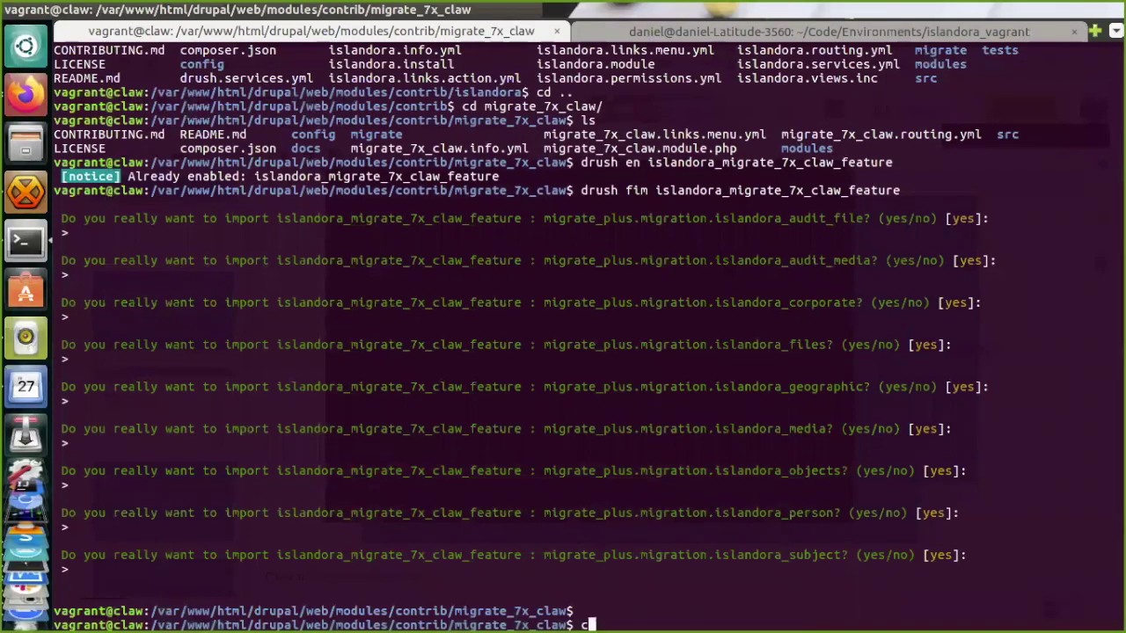
type("d ..")
key("Return")
type("cd ..")
key("Up")
key("Up")
key("Up")
key("Up")
key("Up")
key("Up")
key("Up")
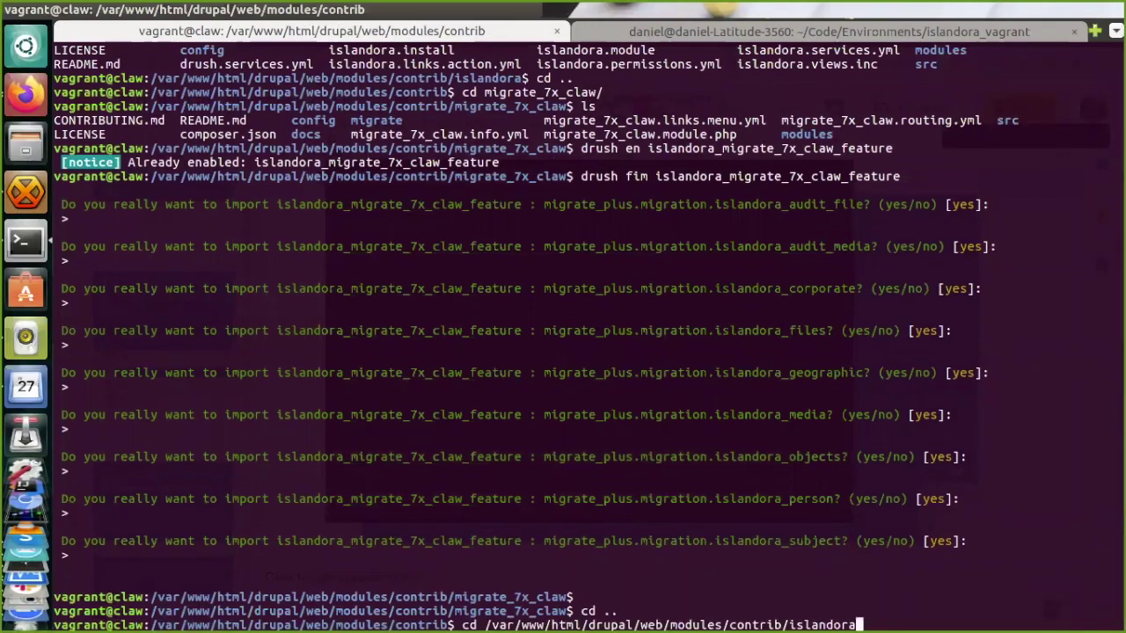
key("Up")
key("Up")
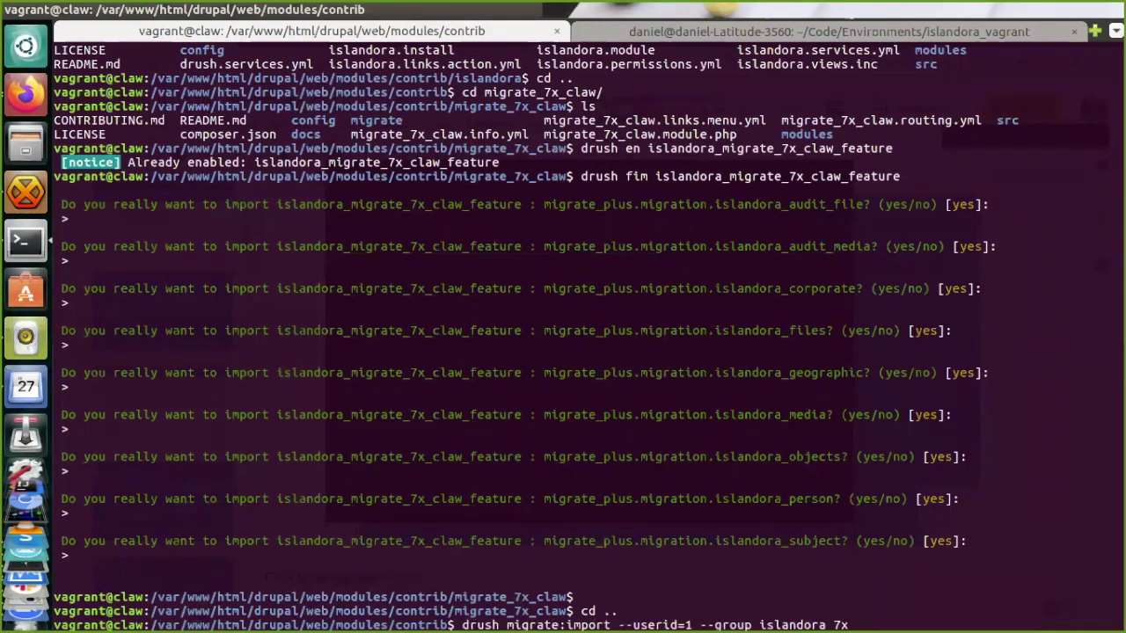
key("Return")
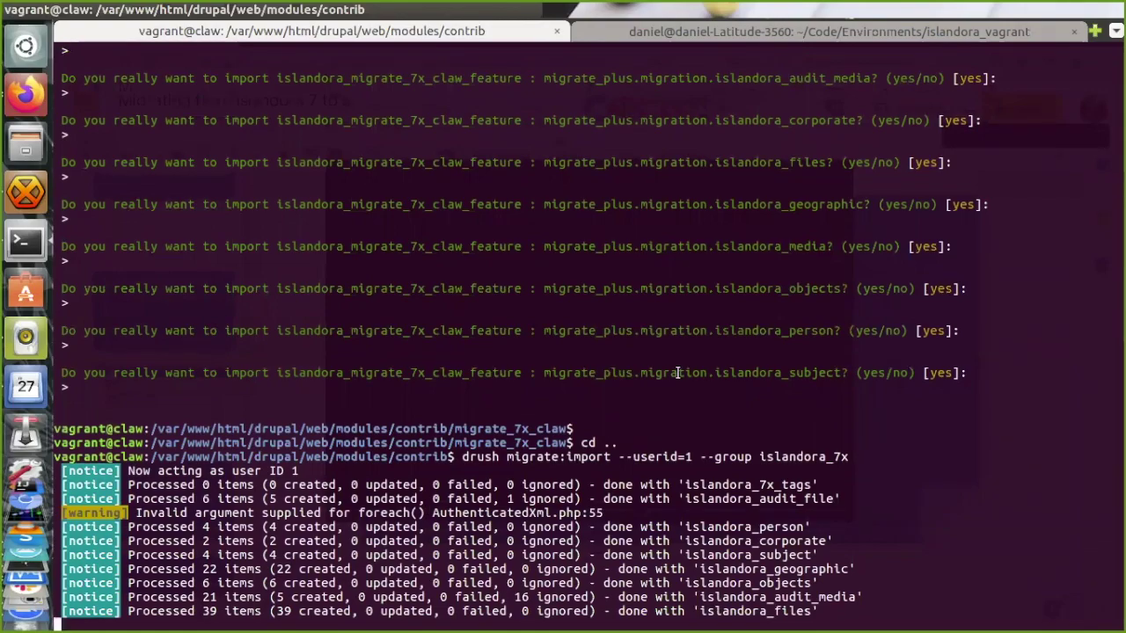
- Switch to the Migrations tab in Firefox and reload it twice to see the updated import counts
key("alt+Tab")
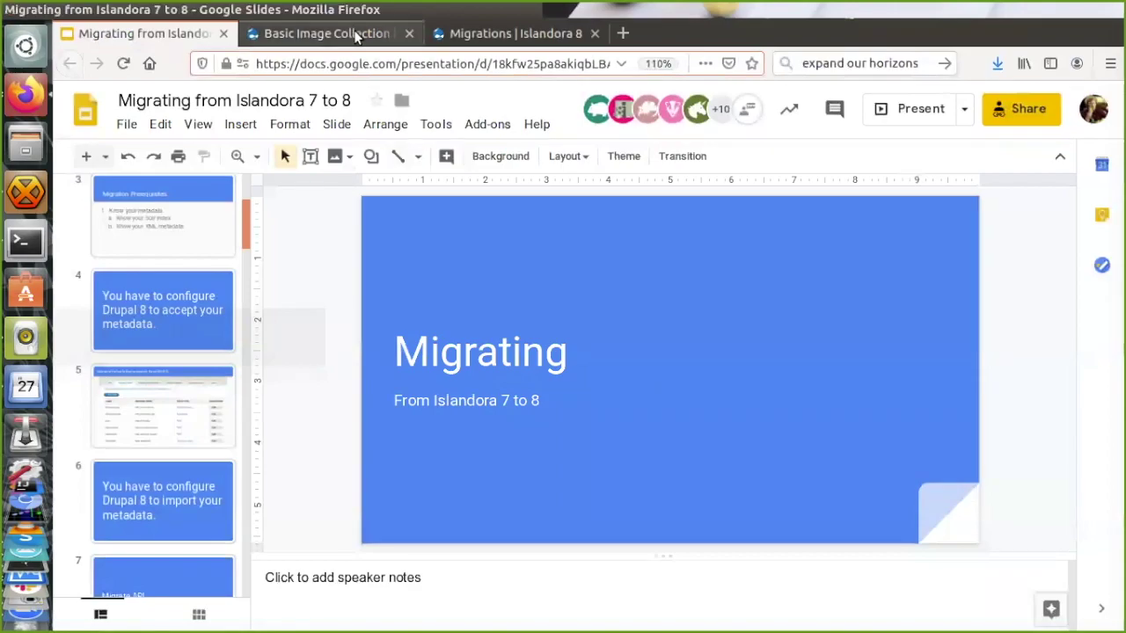
left_click(356, 32)
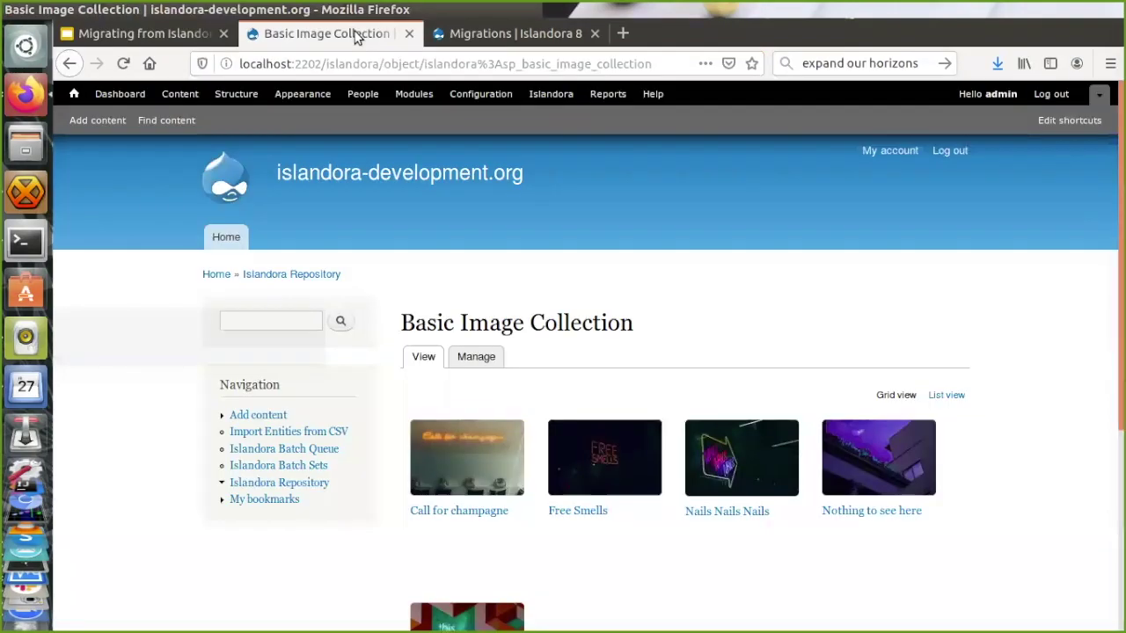
left_click(474, 36)
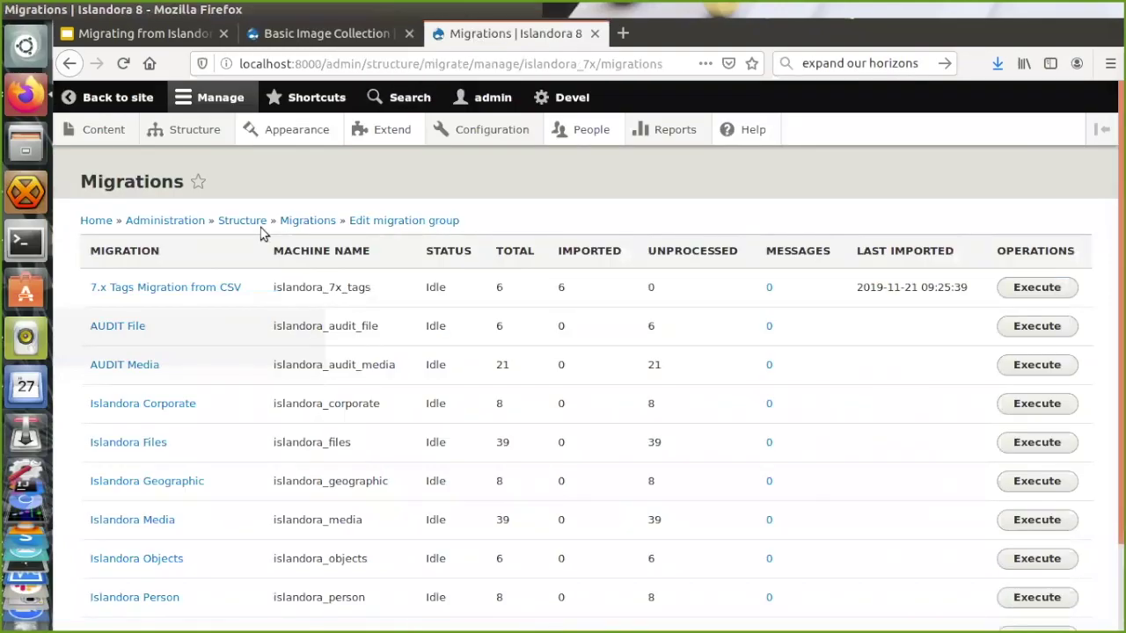
key("F5")
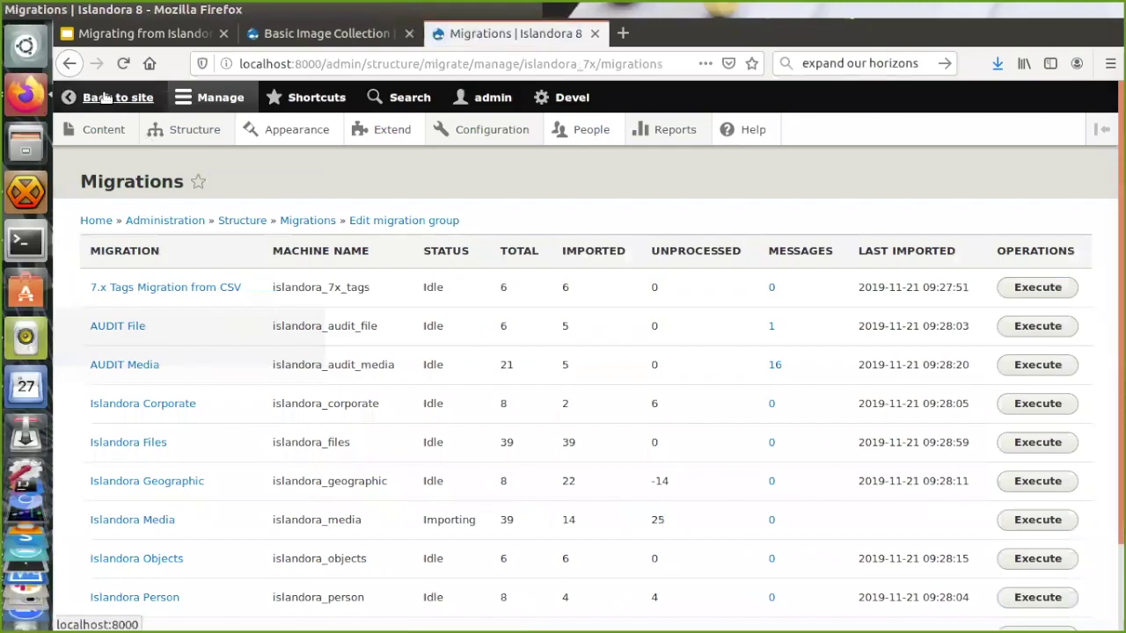
key("F5")
- From the home page, open 'This must be the place' and review its neon-sign image, description and subject terms
left_click(105, 97)
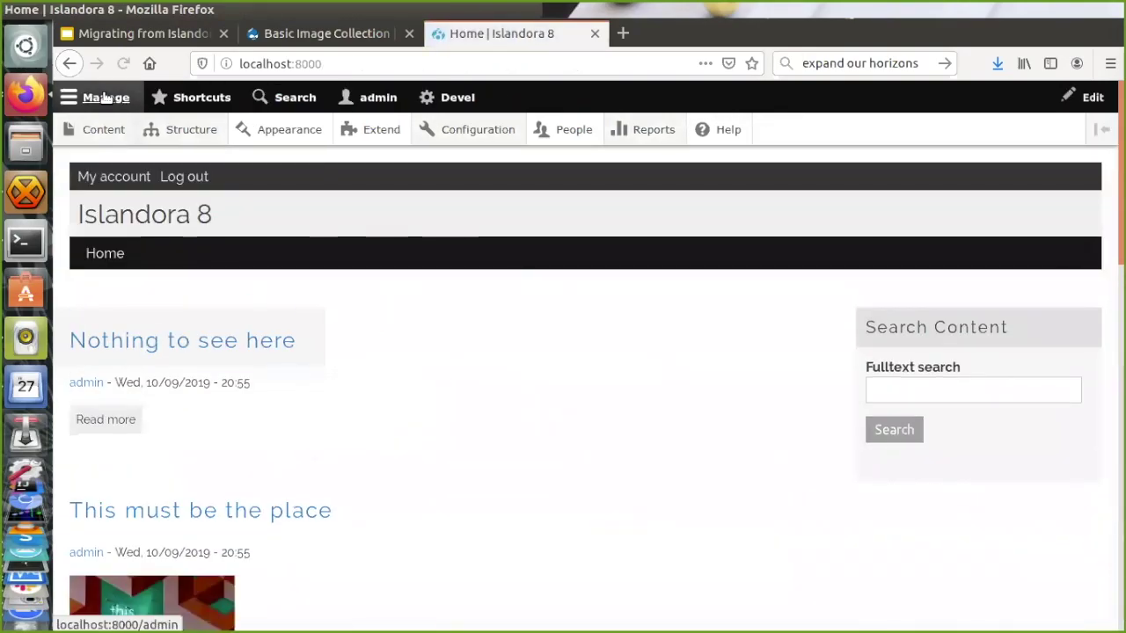
scroll(590, 385, "down", 5)
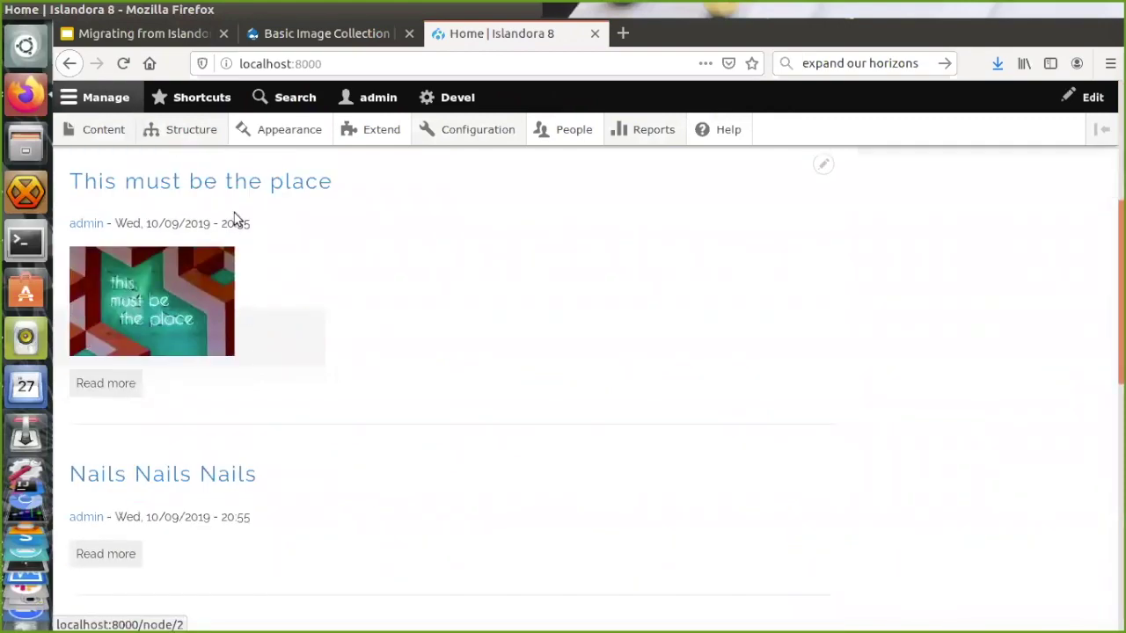
left_click(254, 192)
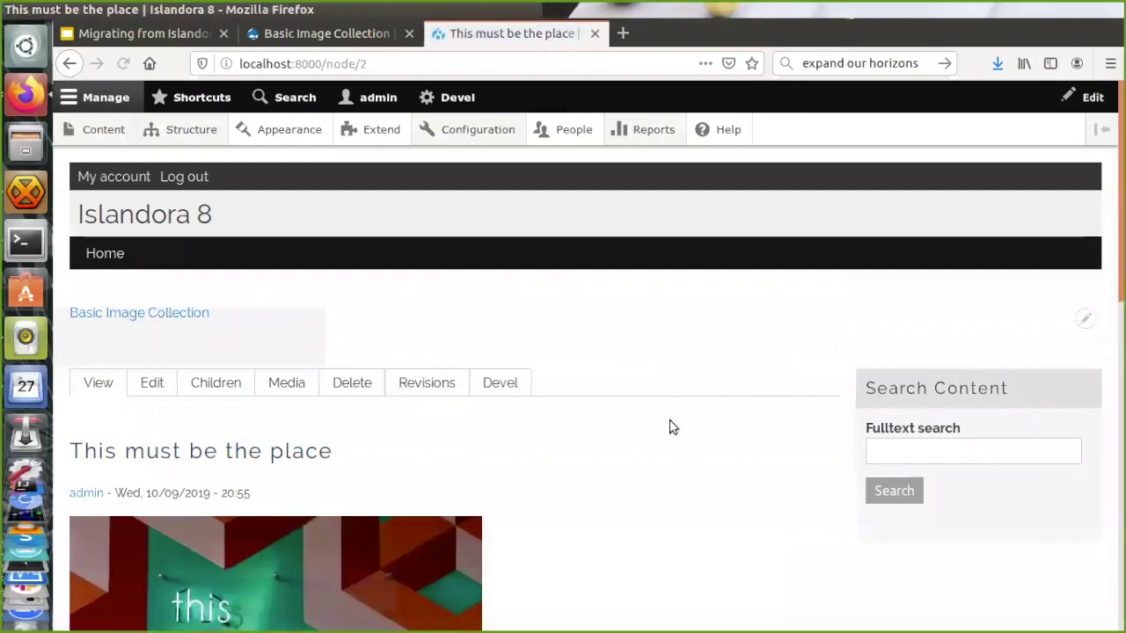
scroll(669, 427, "down", 5)
scroll(669, 427, "down", 6)
scroll(668, 427, "up", 5)
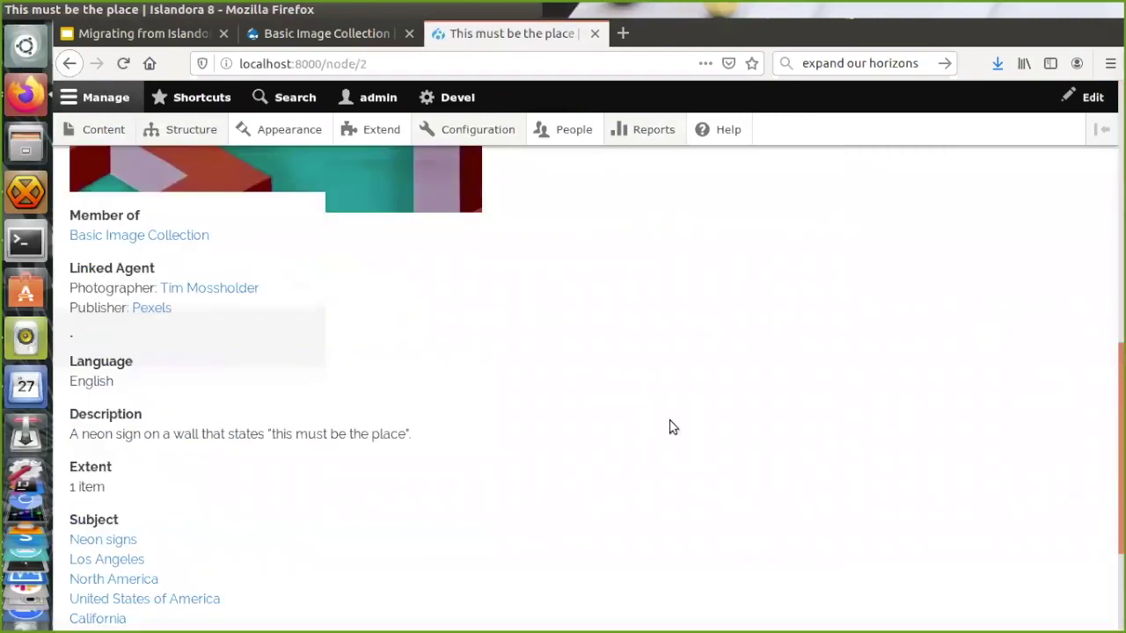
scroll(419, 377, "up", 6)
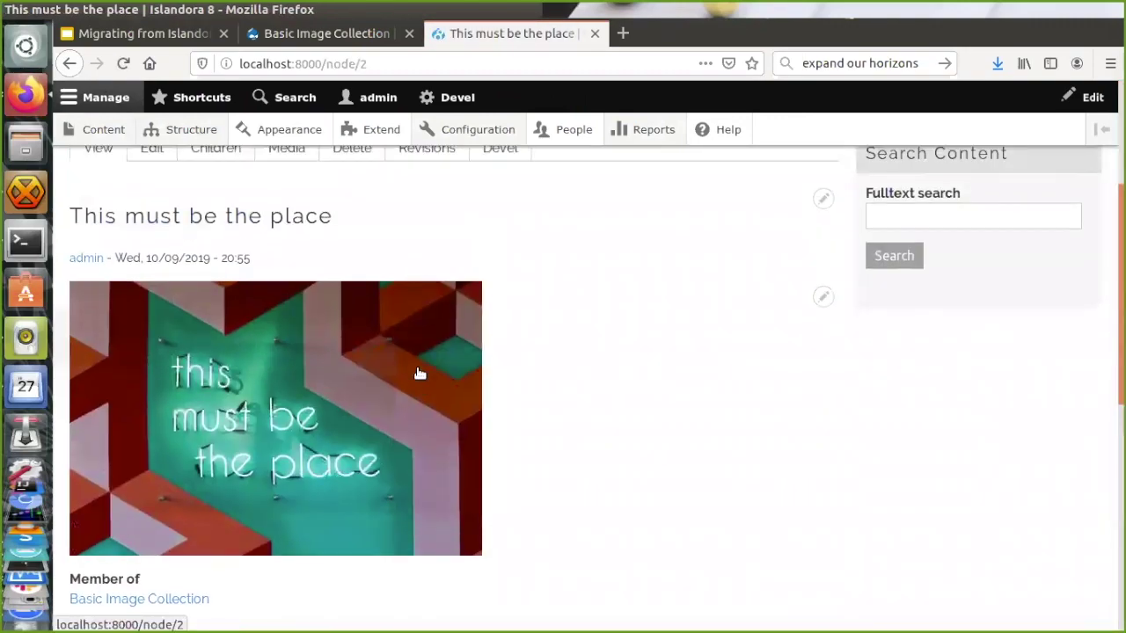
scroll(420, 374, "down", 6)
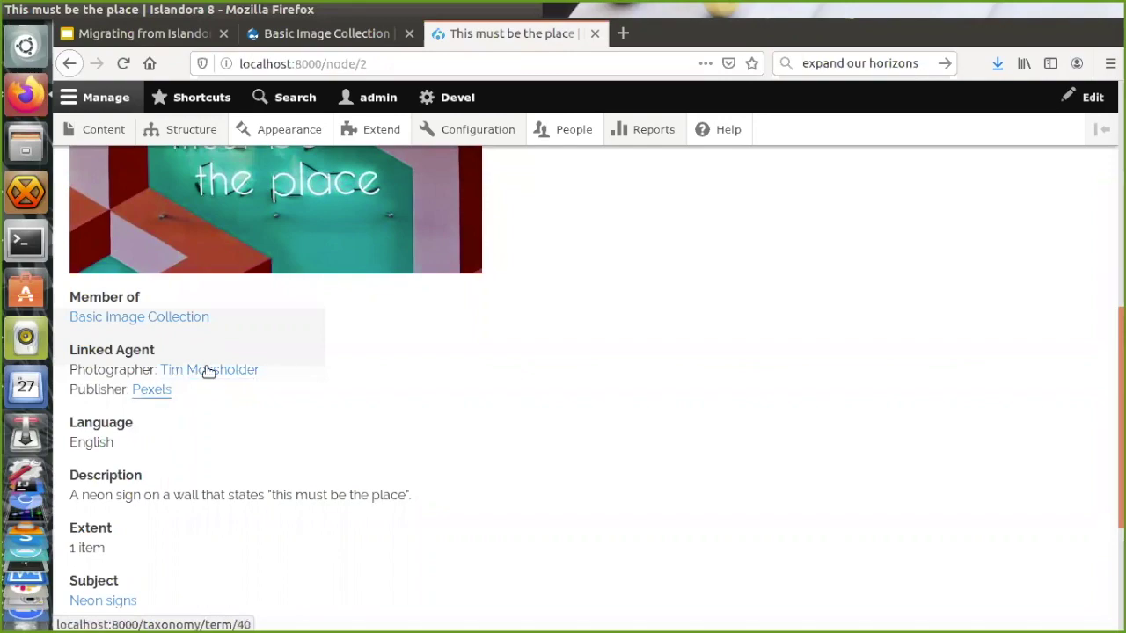
scroll(284, 419, "down", 3)
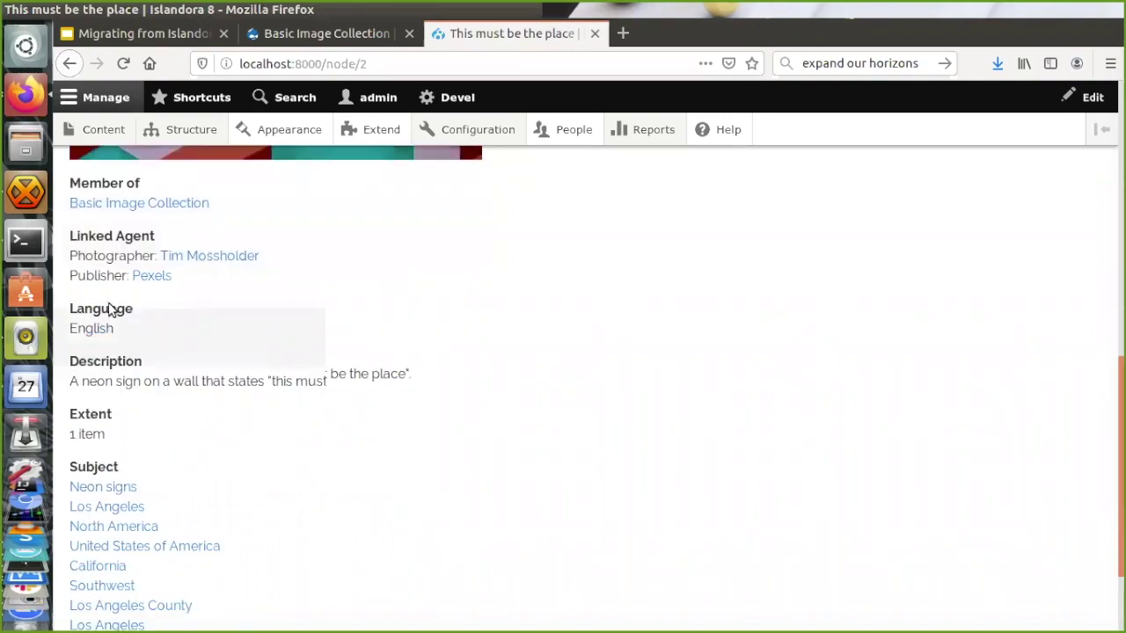
scroll(221, 369, "down", 3)
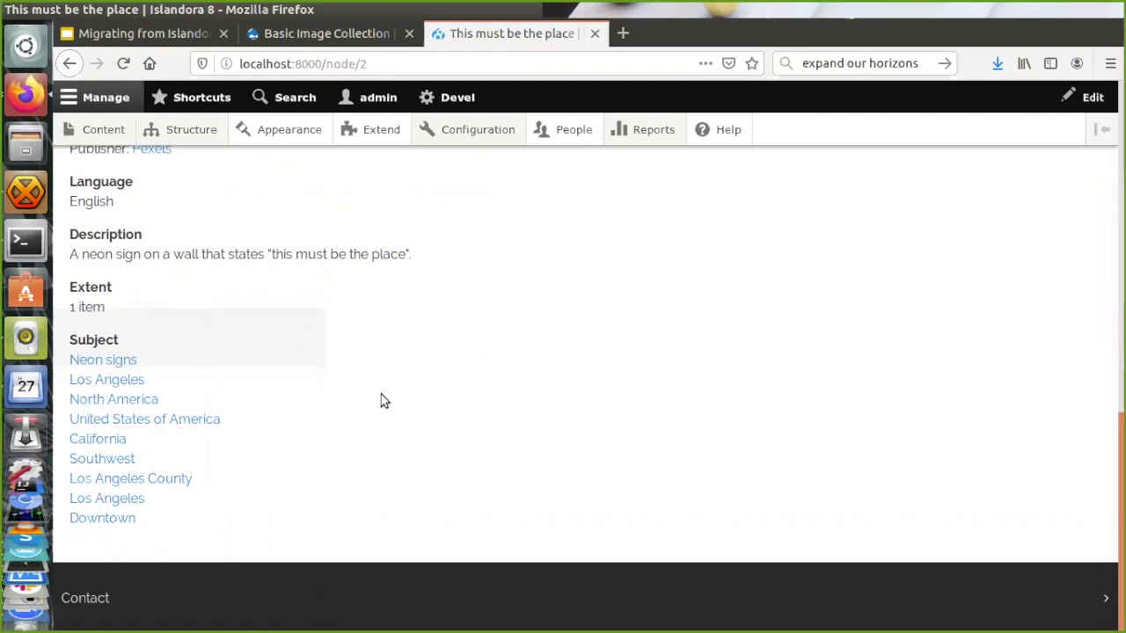
scroll(383, 401, "up", 12)
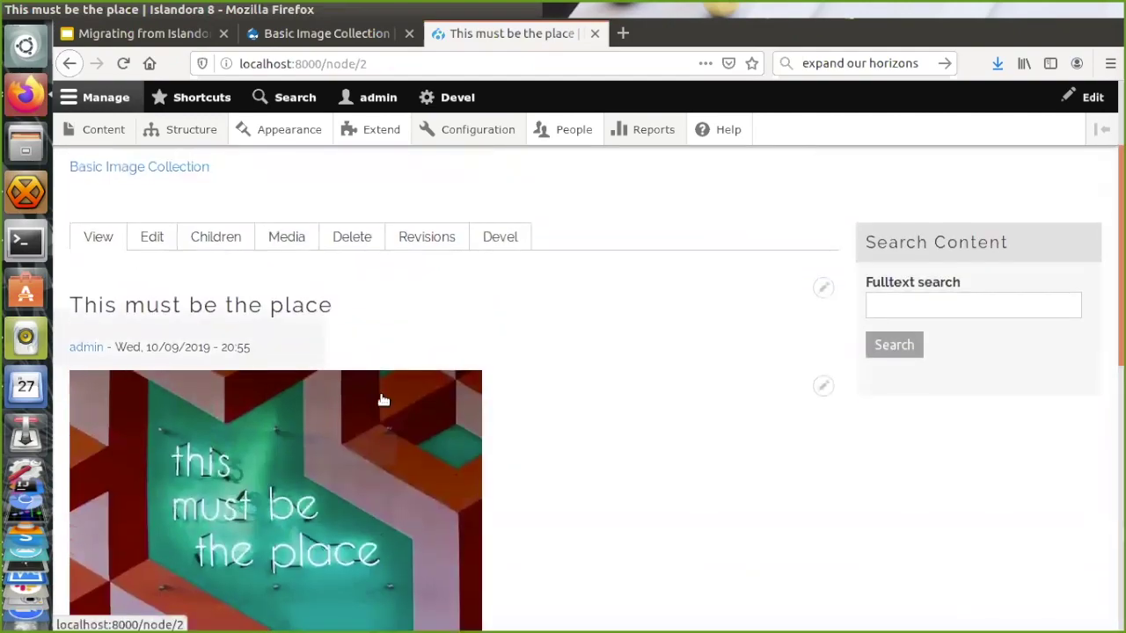
scroll(382, 401, "up", 3)
left_click(283, 382)
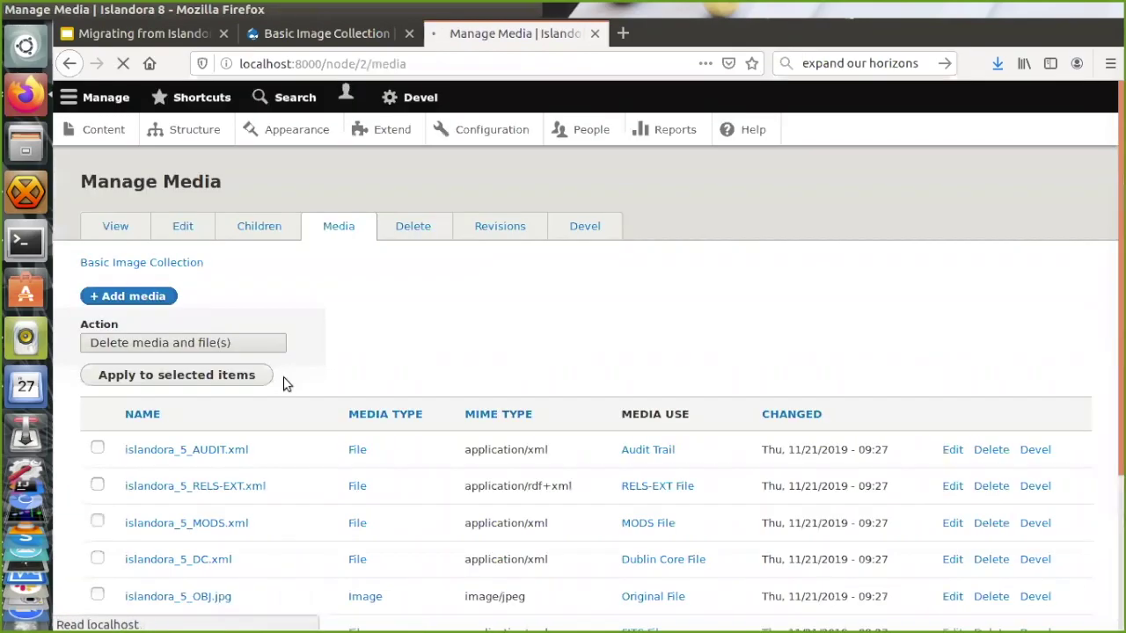
scroll(284, 382, "down", 4)
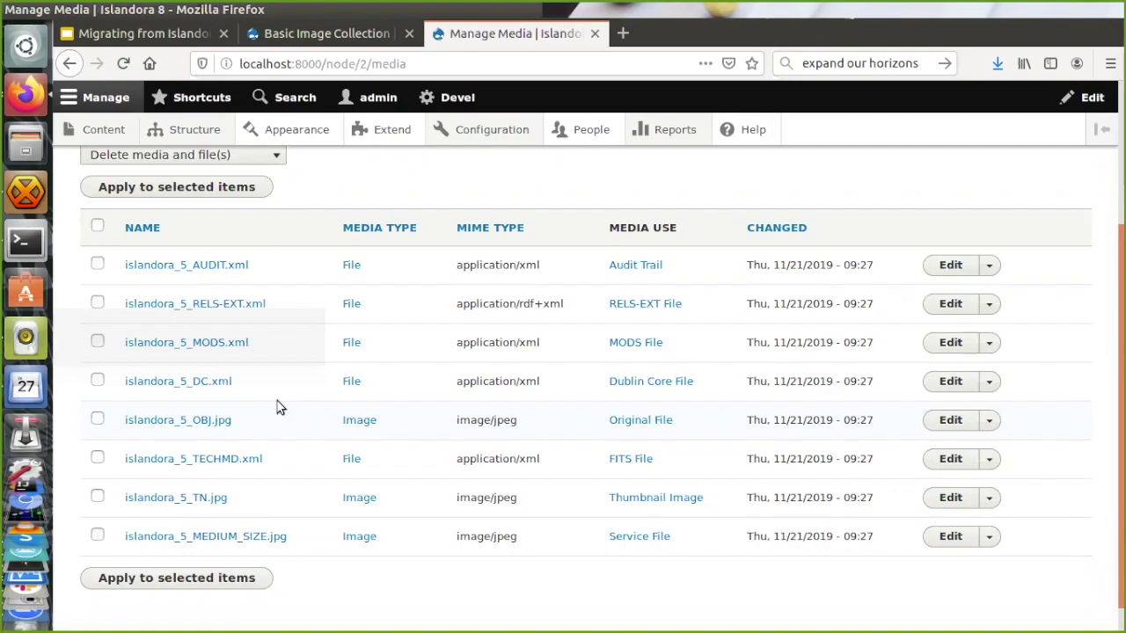
scroll(276, 407, "up", 3)
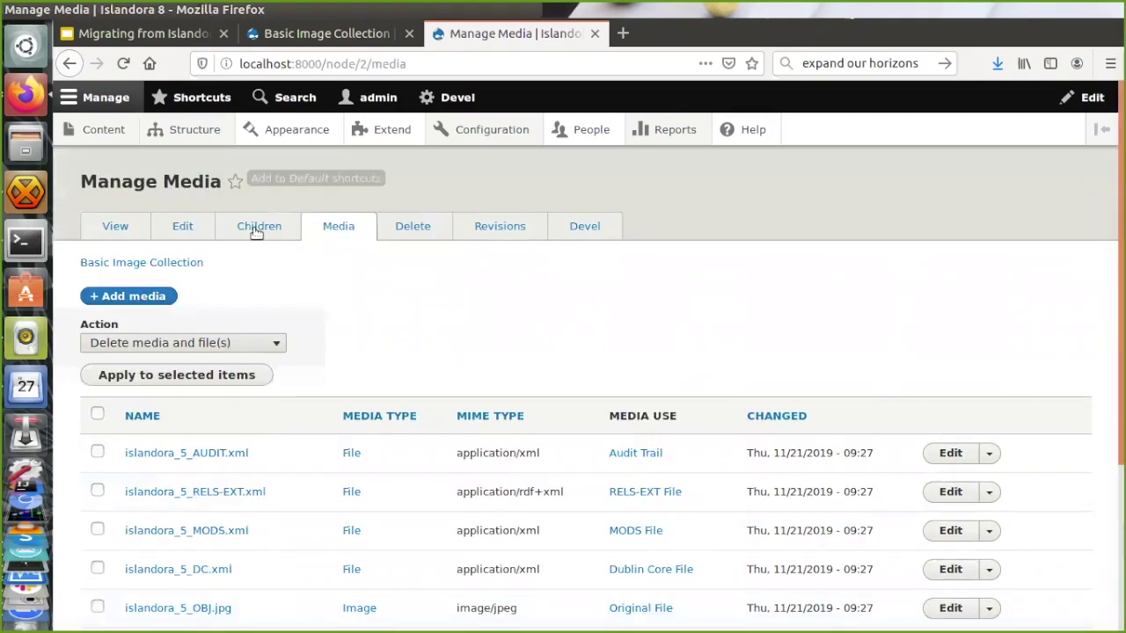
left_click(71, 63)
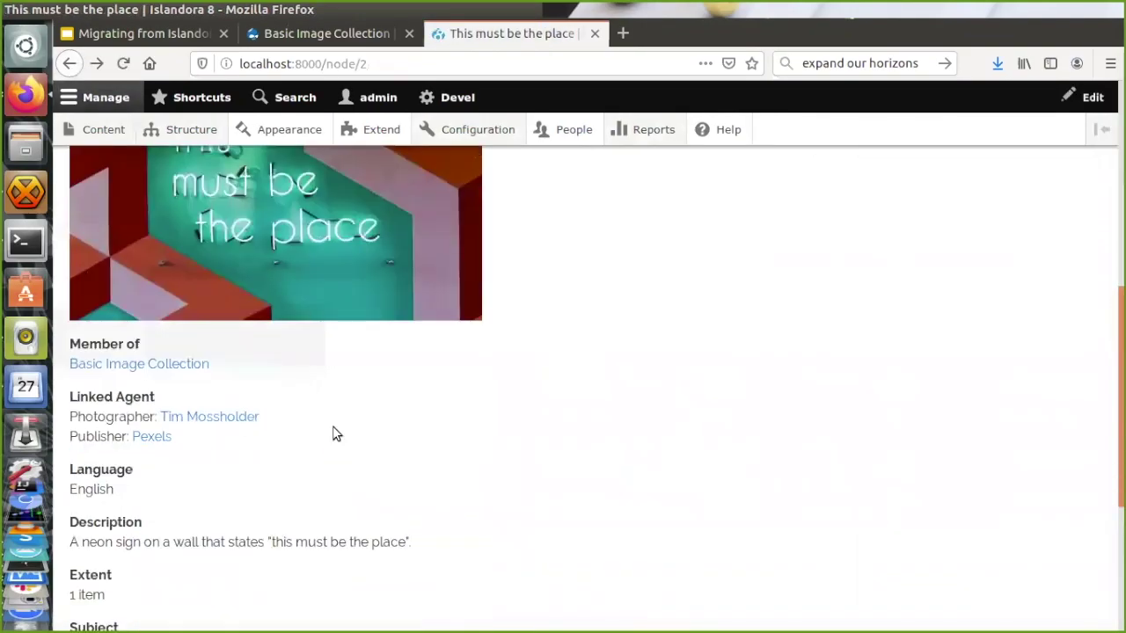
scroll(334, 431, "down", 5)
- Open the Basic Image Collection from the item's Member of link and view its Media tab
left_click(141, 270)
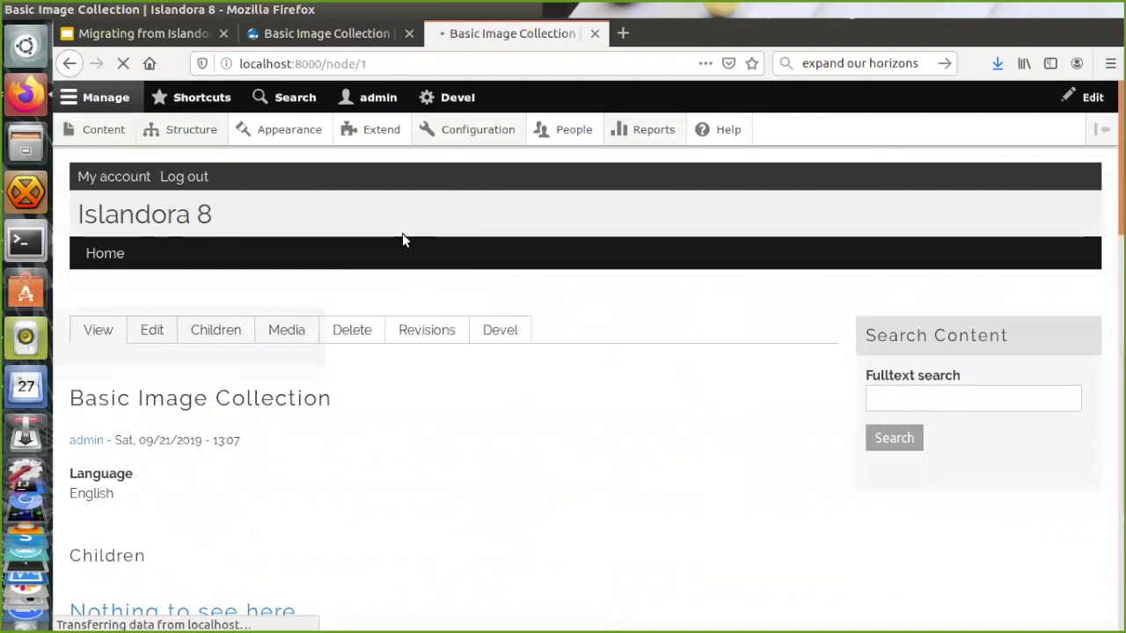
scroll(313, 295, "down", 3)
scroll(313, 294, "up", 3)
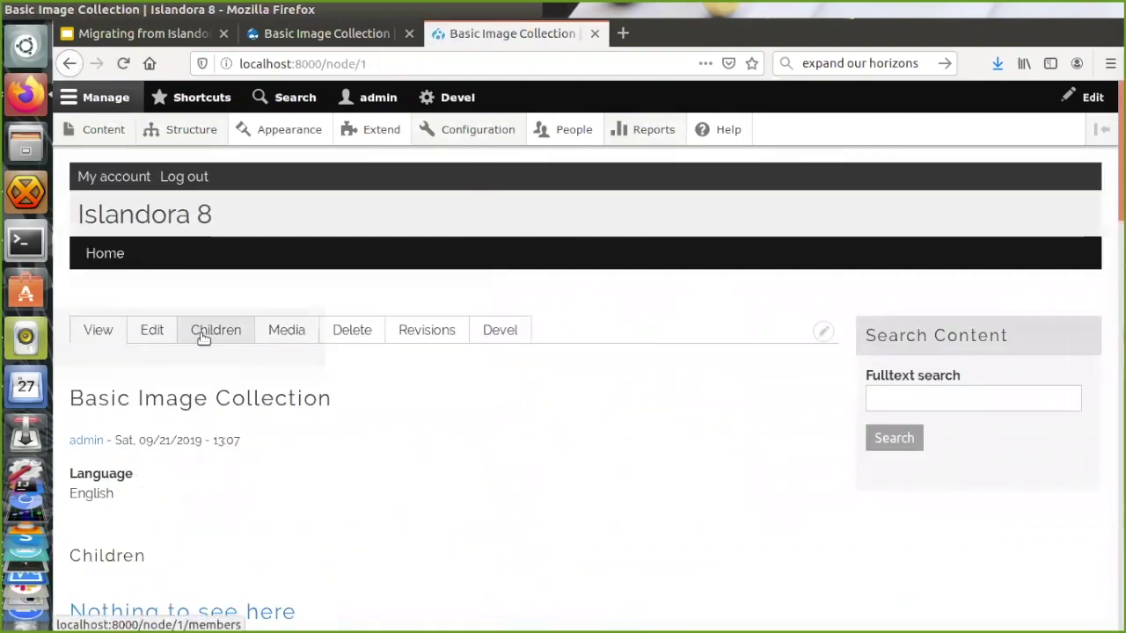
left_click(286, 332)
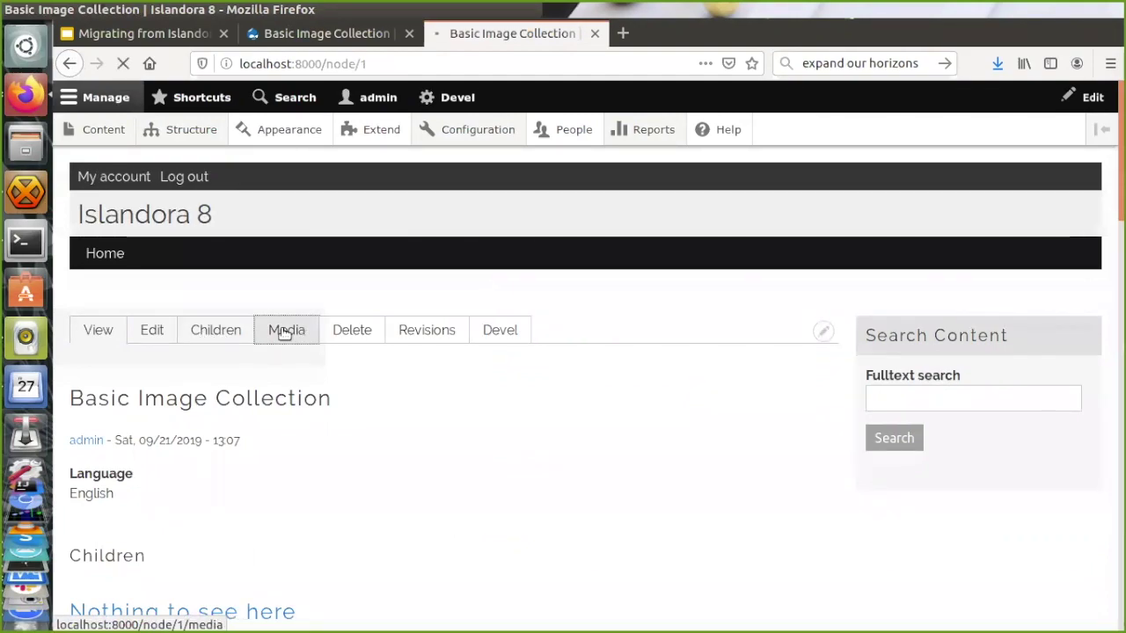
scroll(281, 335, "down", 3)
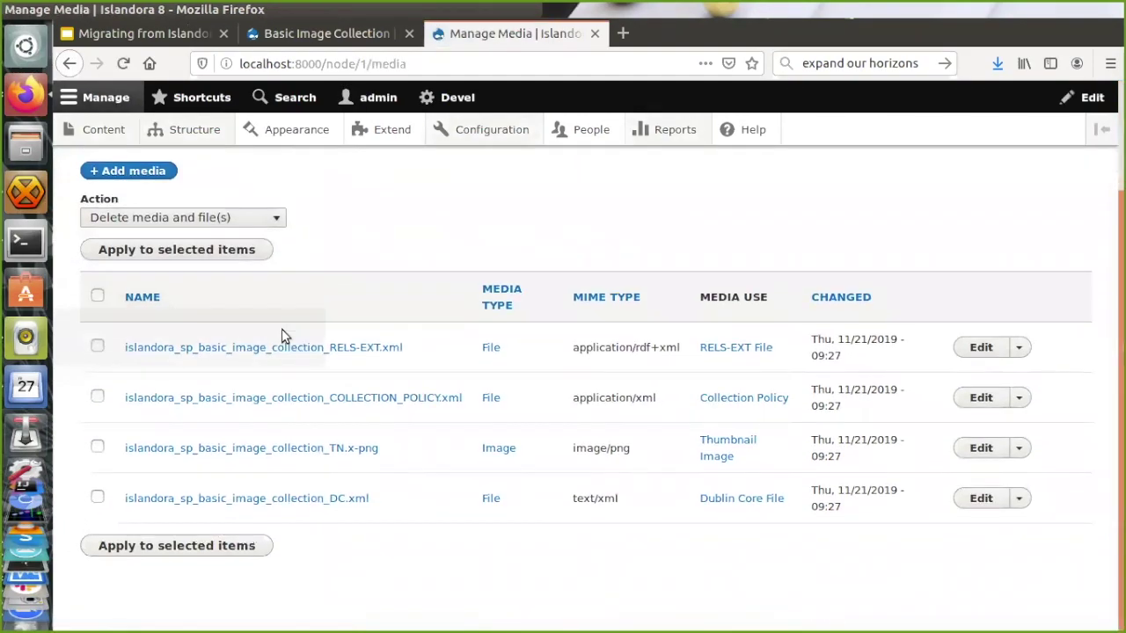
left_click(356, 400)
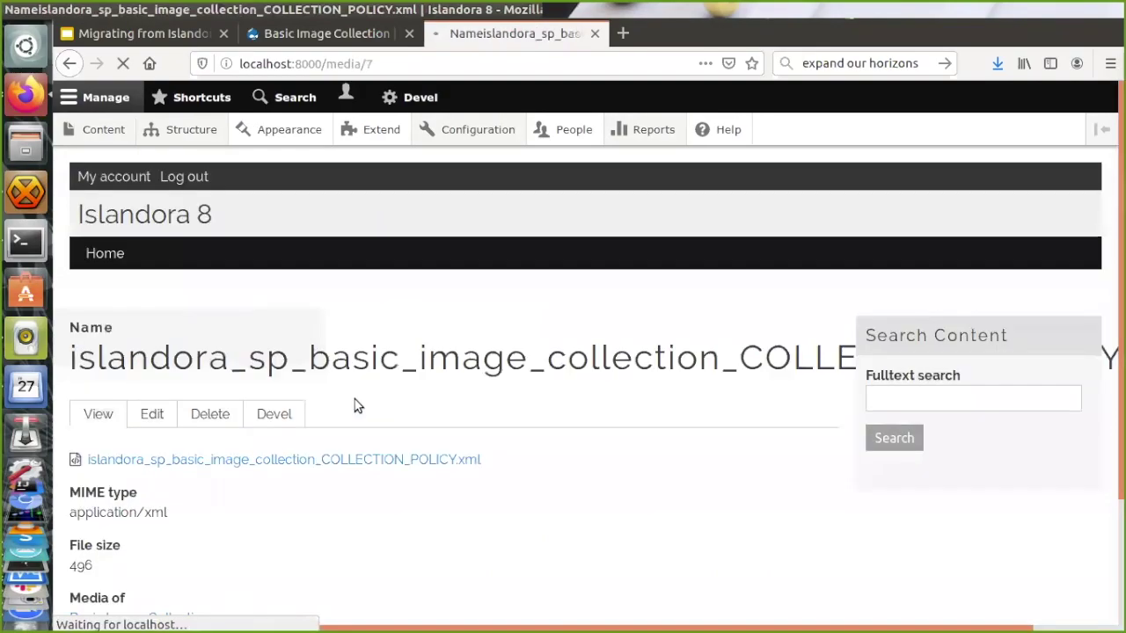
left_click(348, 460)
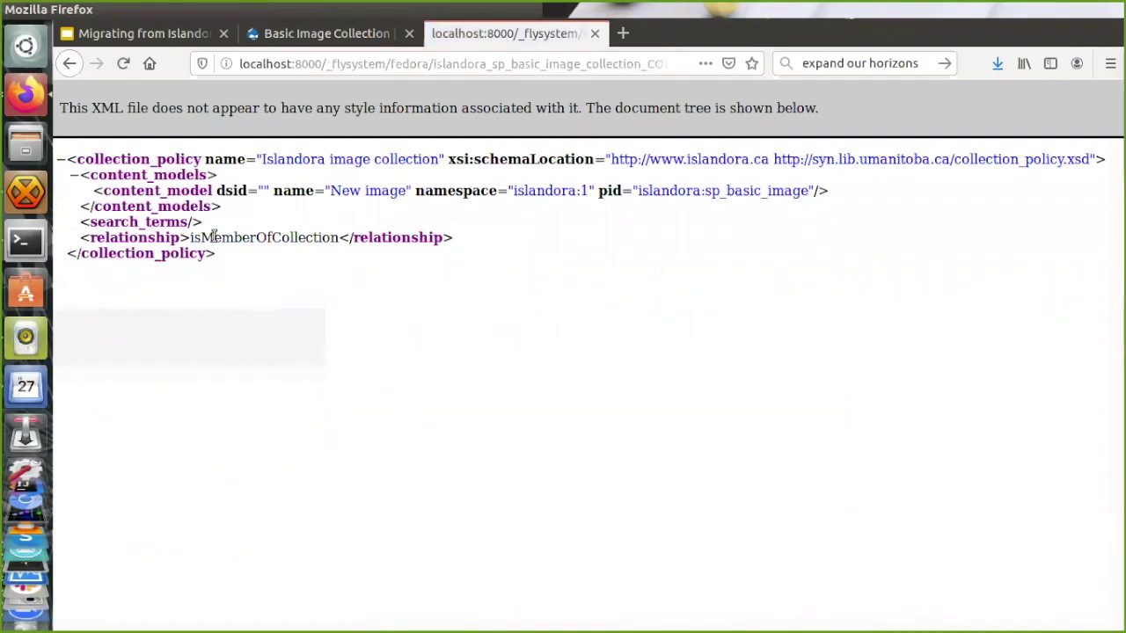
left_click(69, 68)
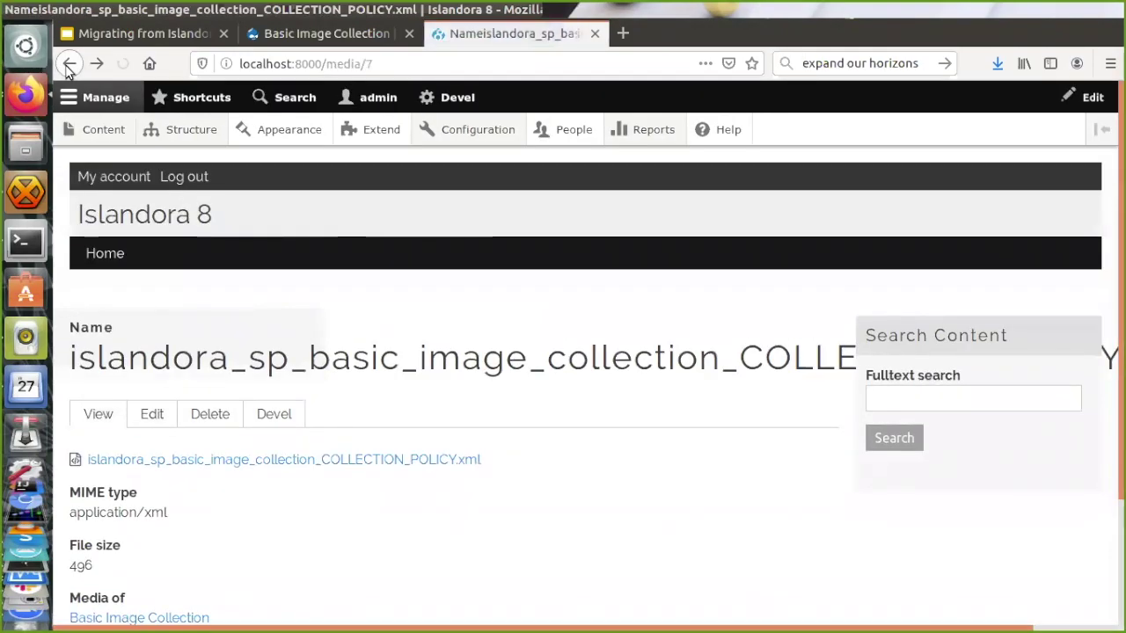
left_click(69, 67)
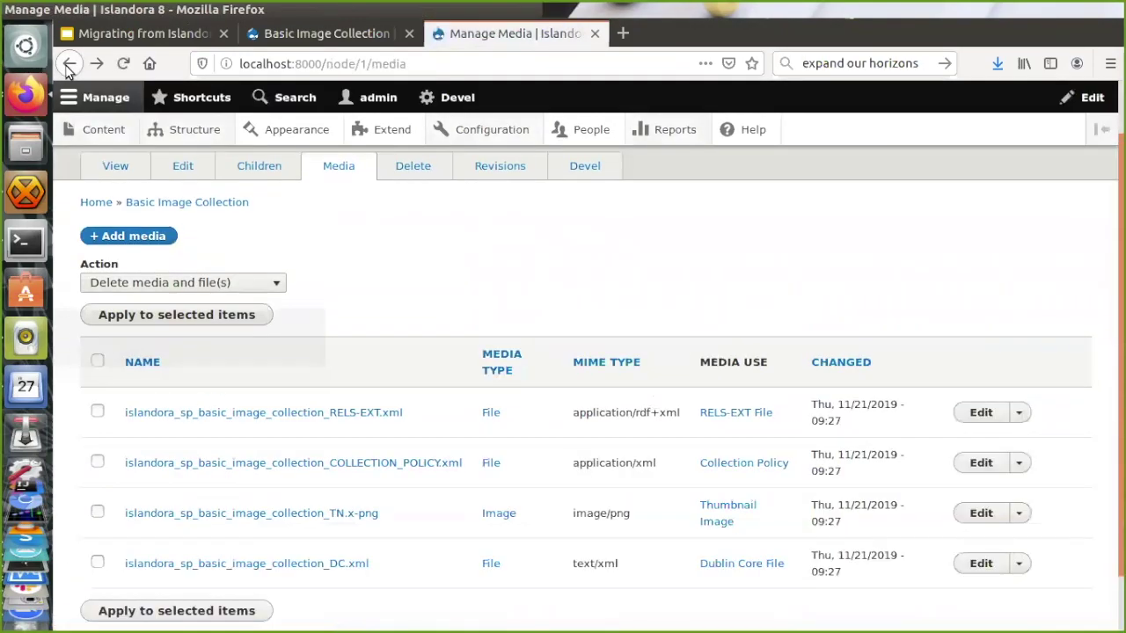
left_click(69, 66)
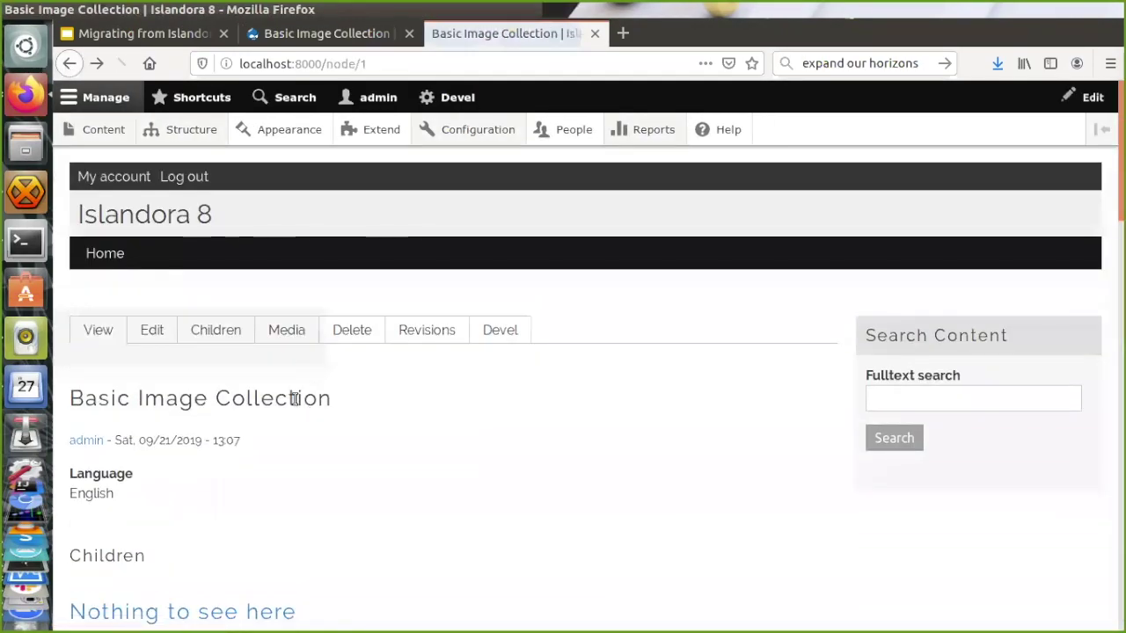
scroll(294, 403, "down", 15)
scroll(294, 403, "up", 2)
scroll(296, 406, "up", 10)
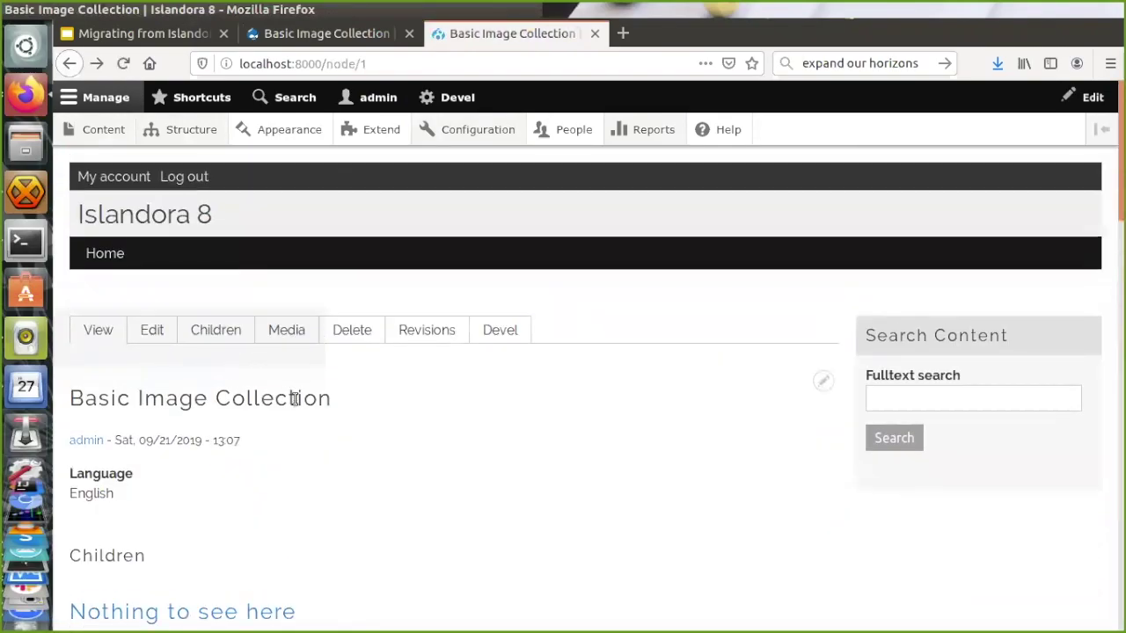
scroll(295, 400, "down", 18)
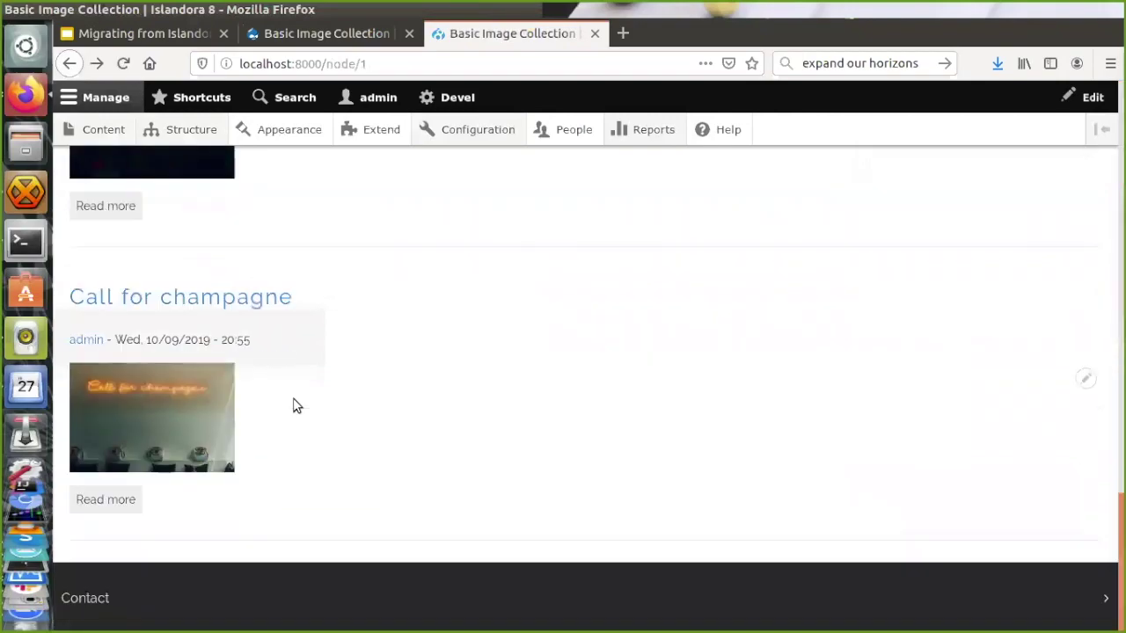
scroll(282, 405, "up", 18)
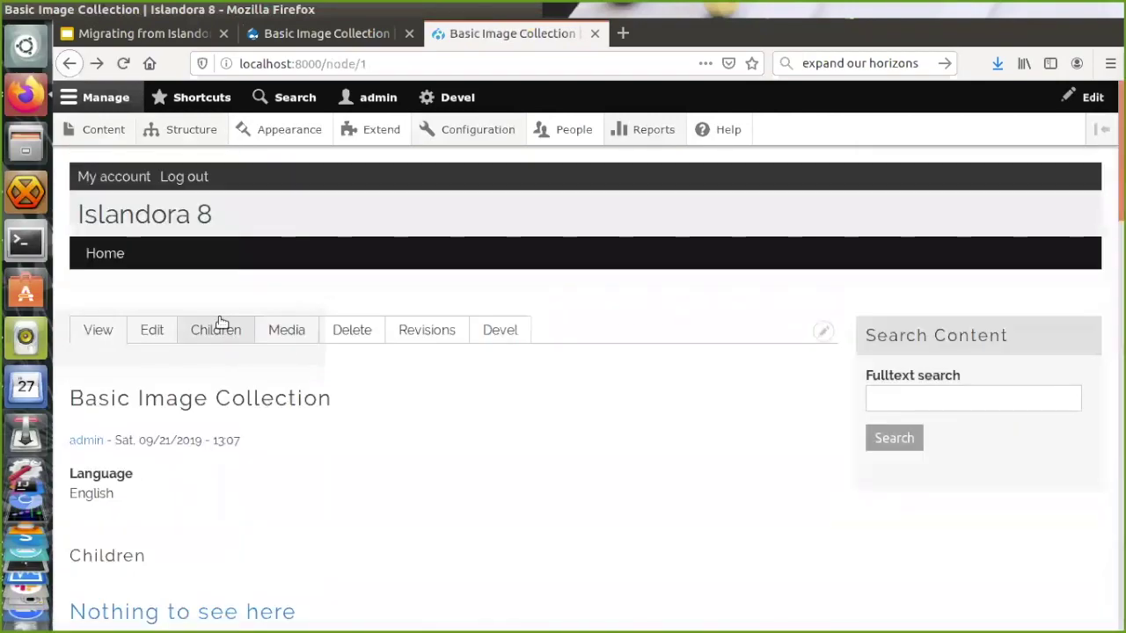
- List the collection's member items, then compare with the Islandora 7 Basic Image Collection page
left_click(220, 323)
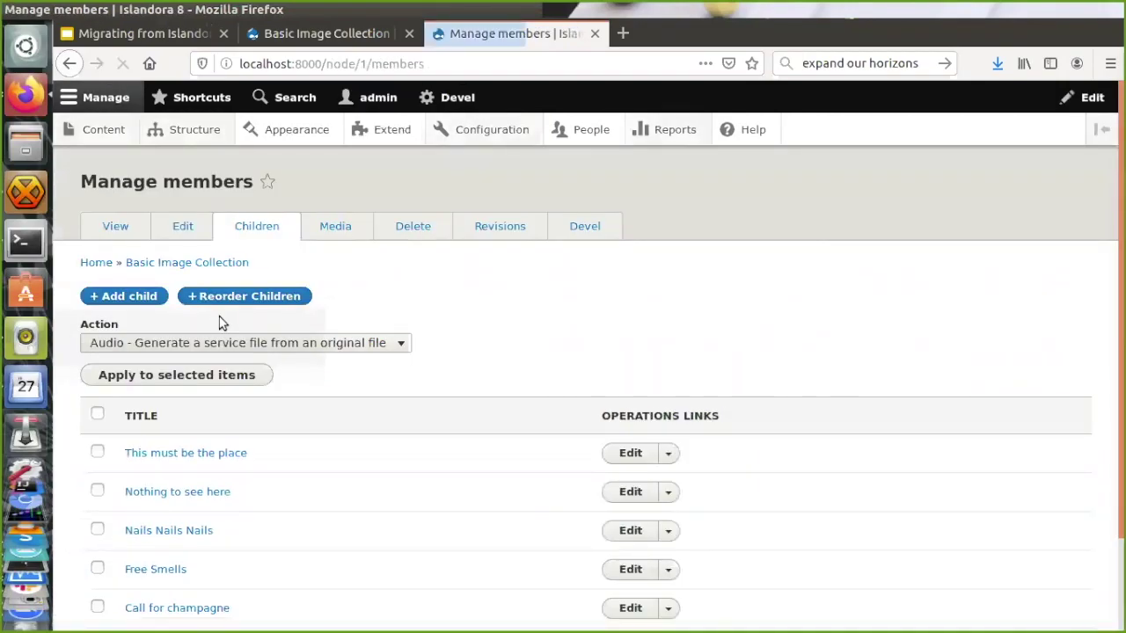
scroll(360, 431, "down", 2)
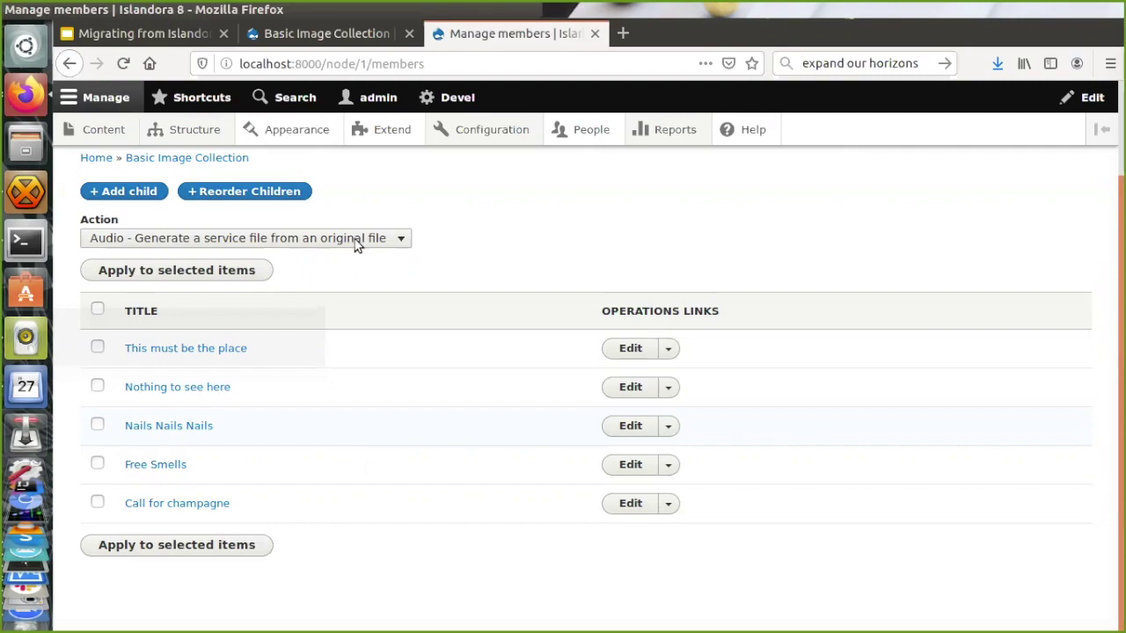
left_click(314, 35)
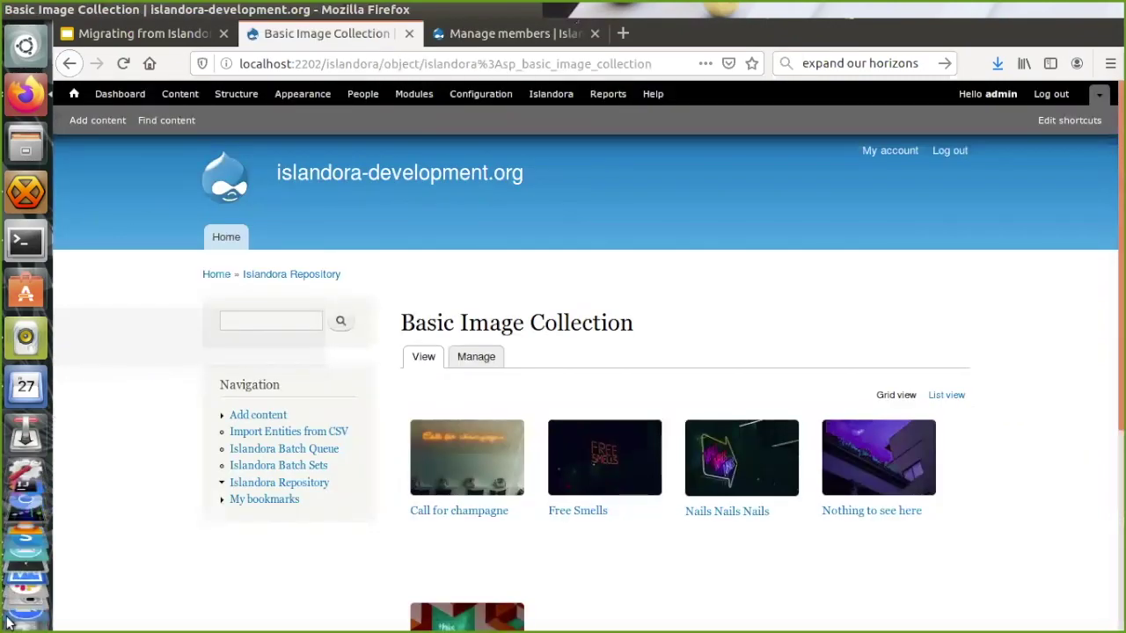
scroll(10, 602, "down", 5)
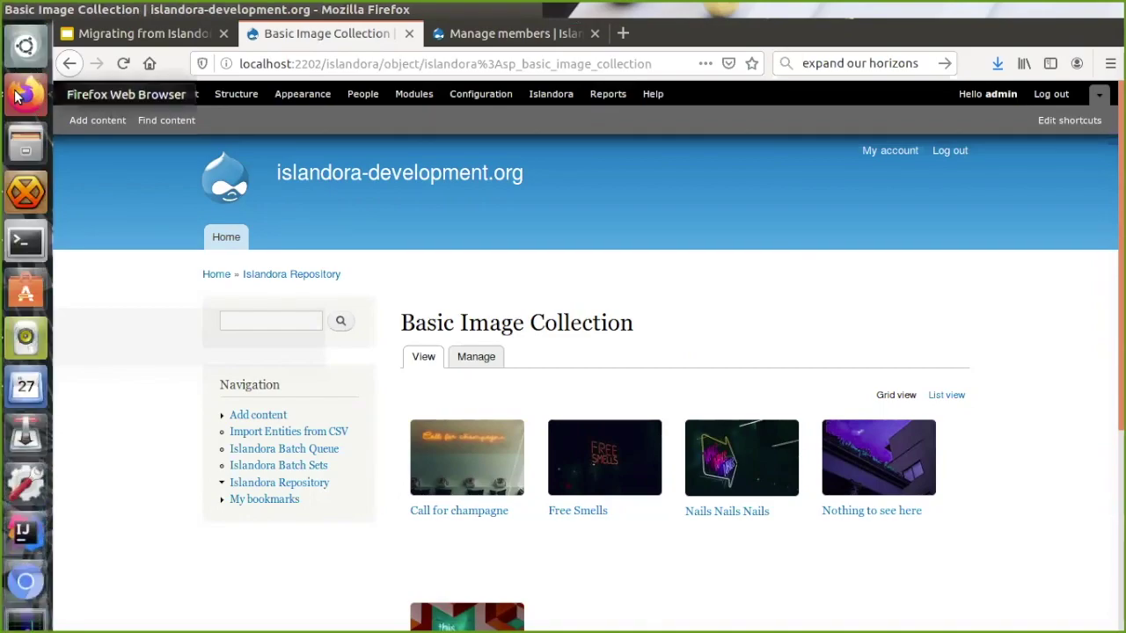
- Advance the presentation to the 'Check out the results!' slide and exit full-screen
left_click(18, 95)
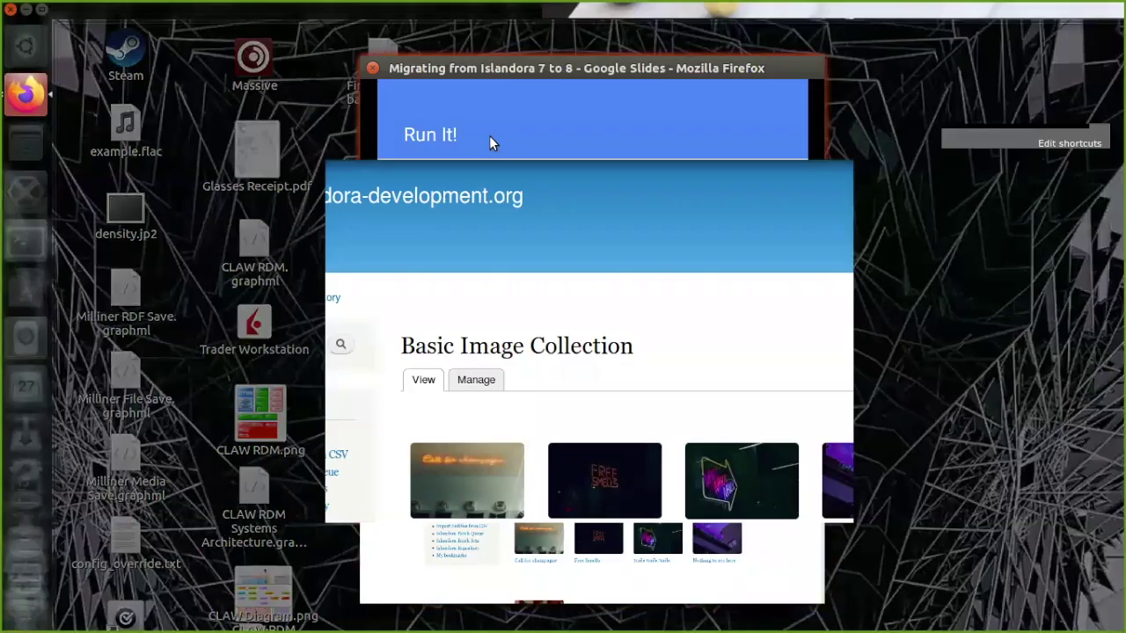
left_click(490, 138)
key("Right")
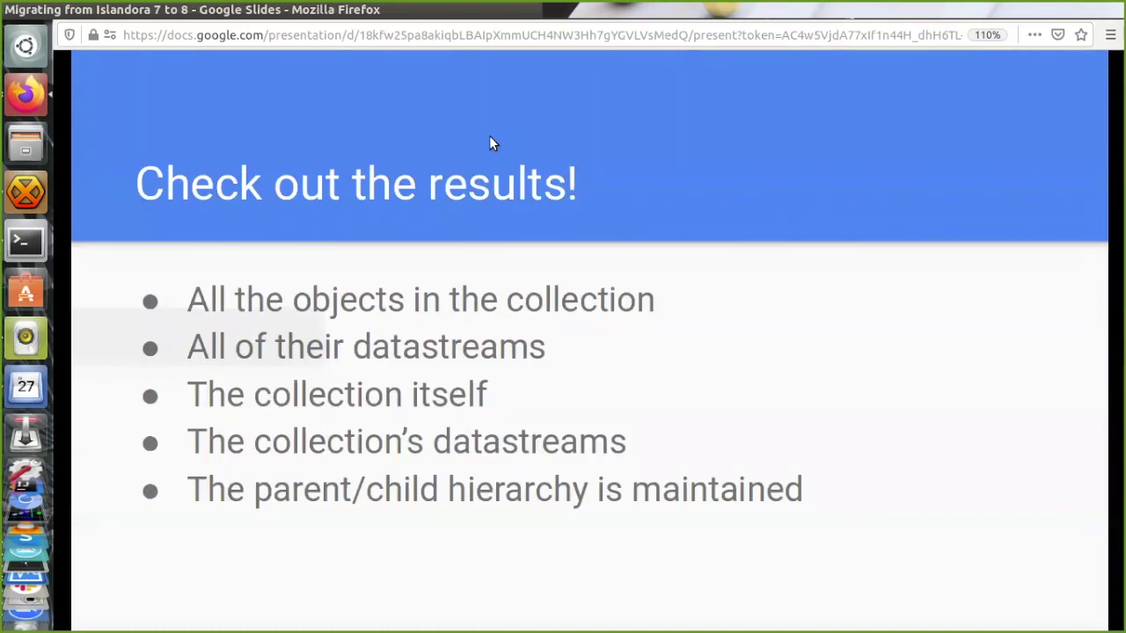
left_click(23, 96)
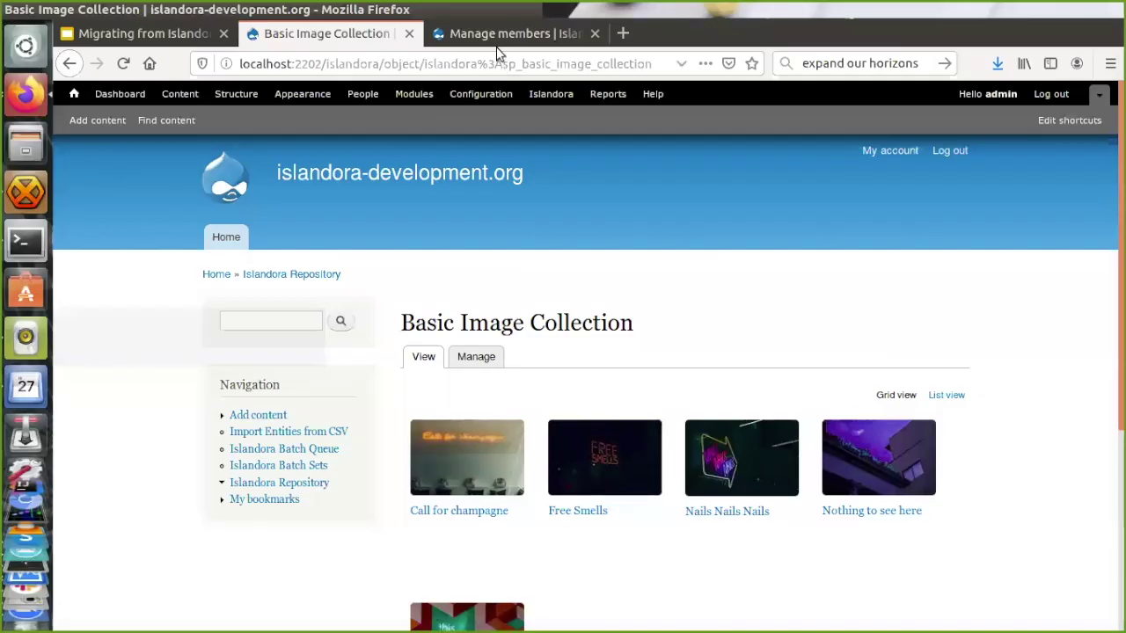
- Open the taxonomy vocabulary overview and list the Corporate Body terms
left_click(496, 46)
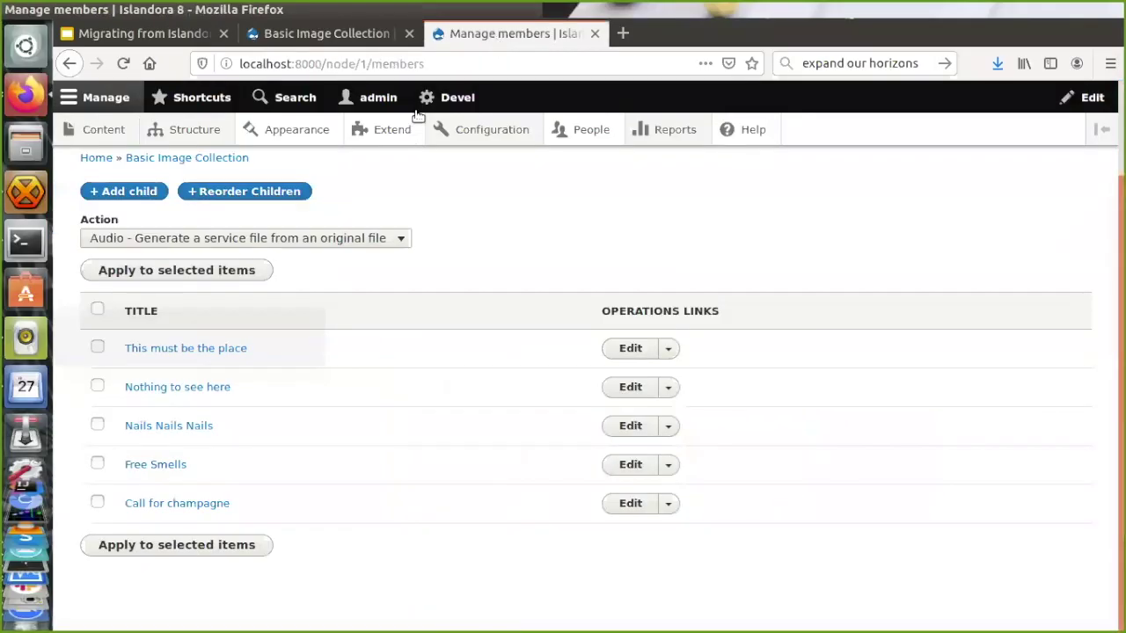
scroll(211, 391, "up", 1)
scroll(209, 394, "up", 2)
mouse_move(196, 132)
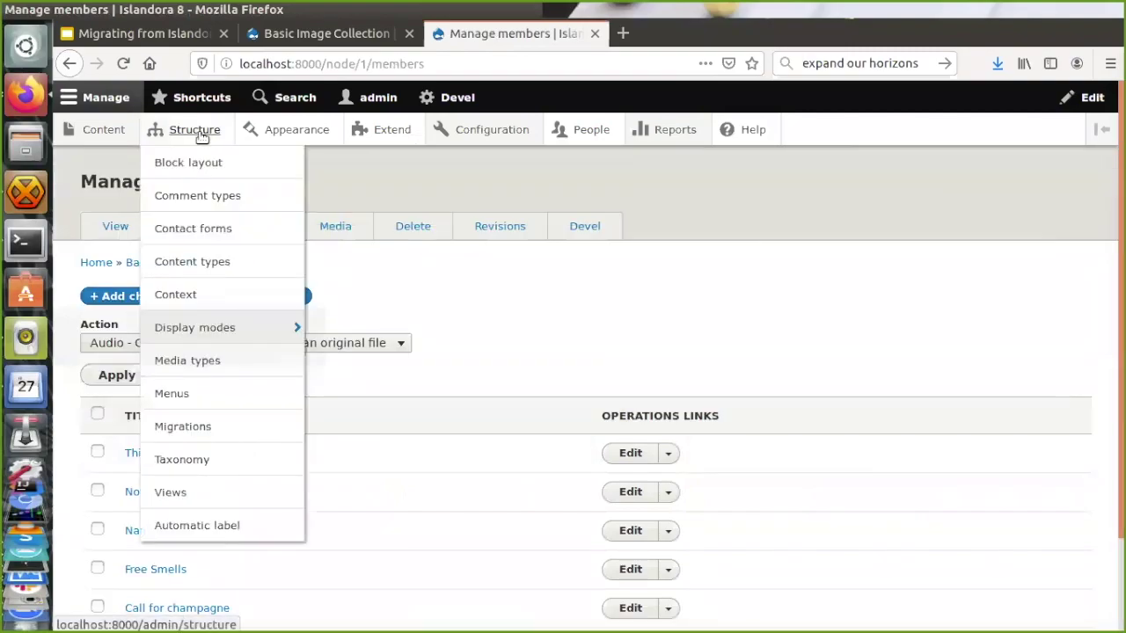
left_click(217, 463)
scroll(976, 295, "down", 2)
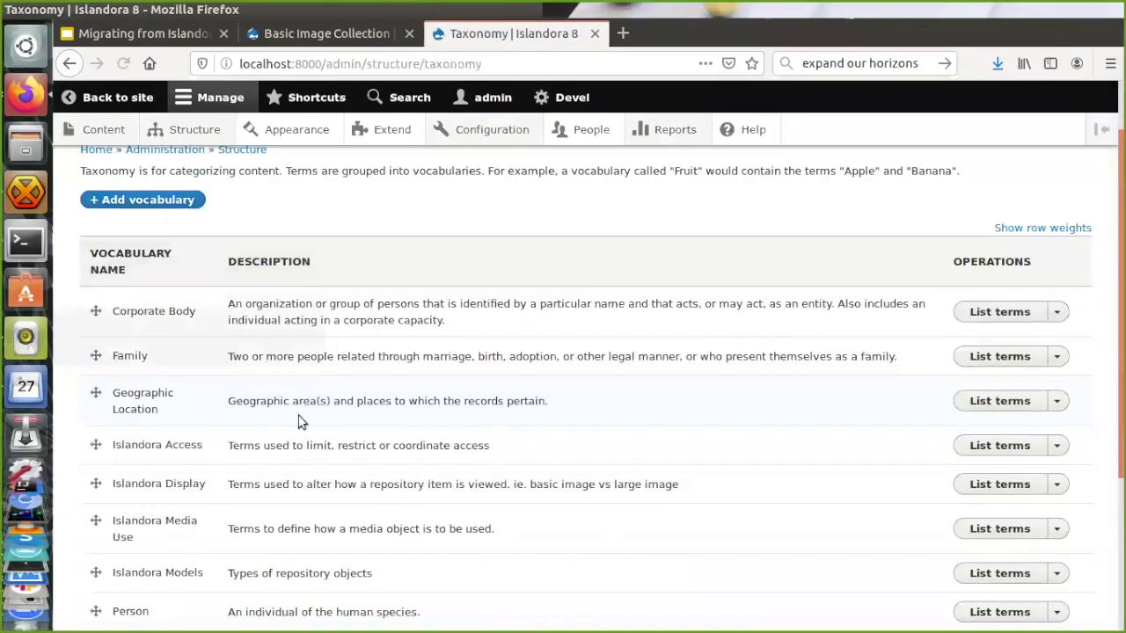
left_click(977, 295)
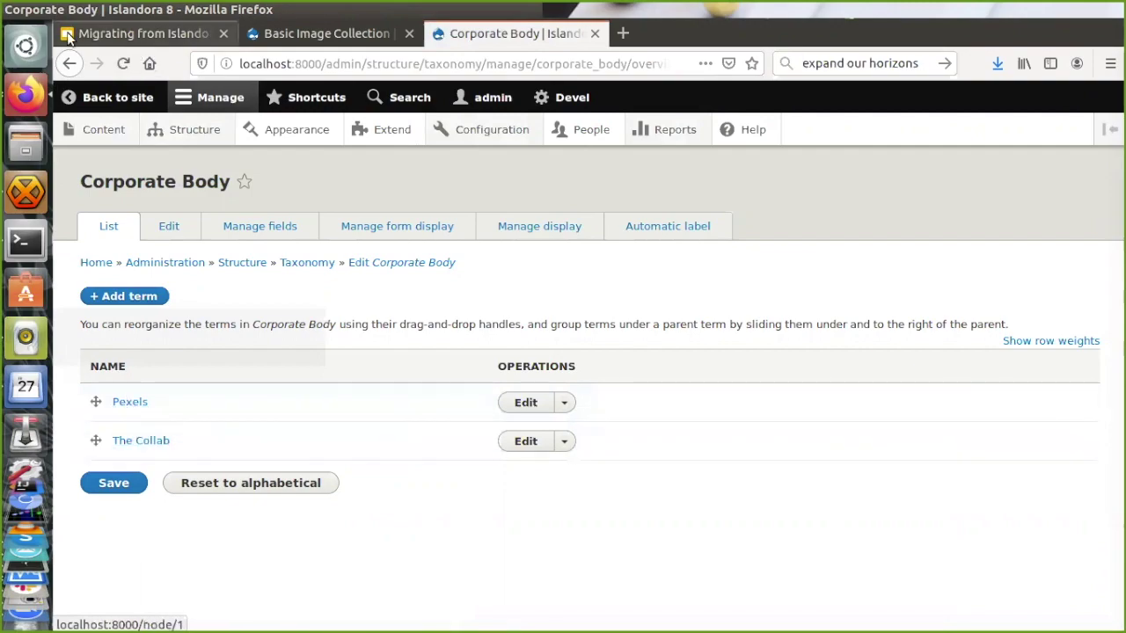
- Return to the vocabulary overview and list the Person terms
left_click(70, 64)
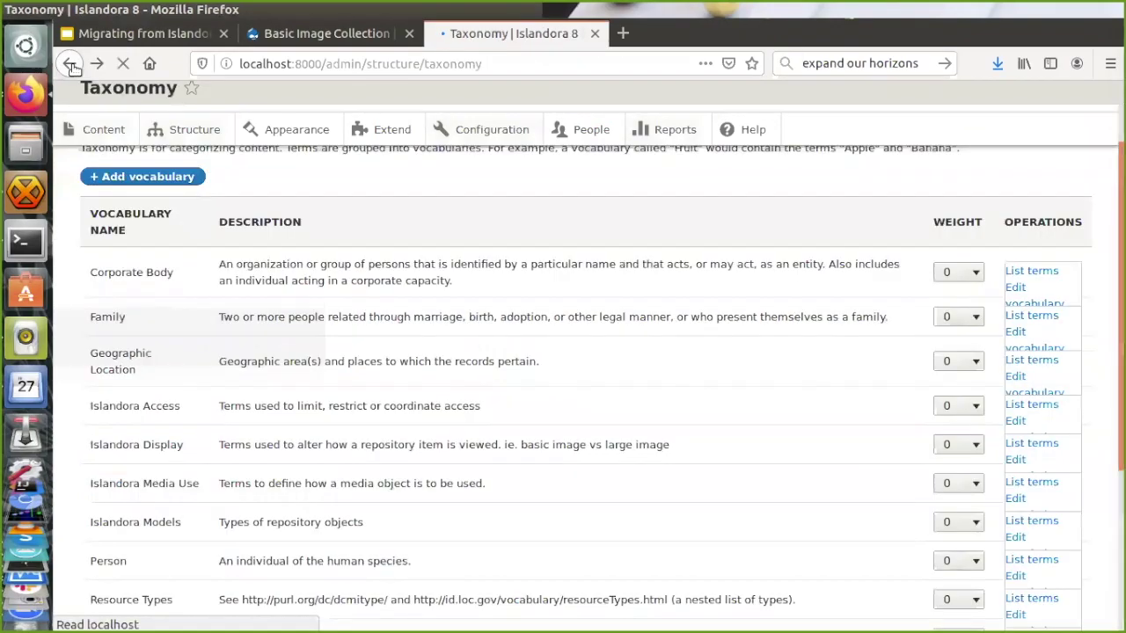
scroll(440, 430, "down", 4)
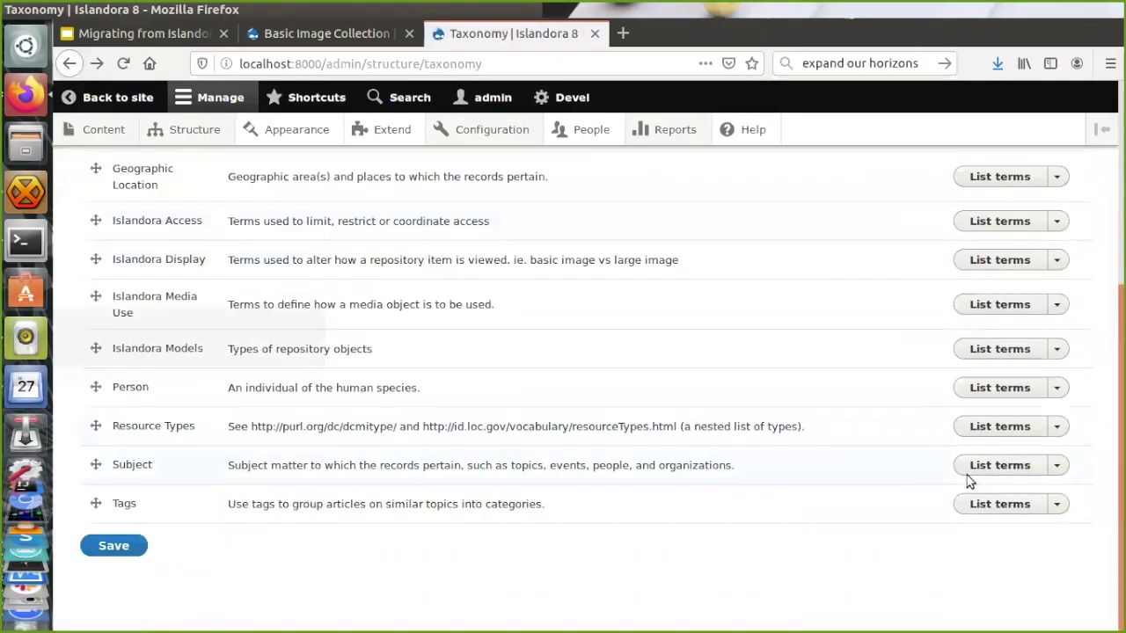
left_click(974, 389)
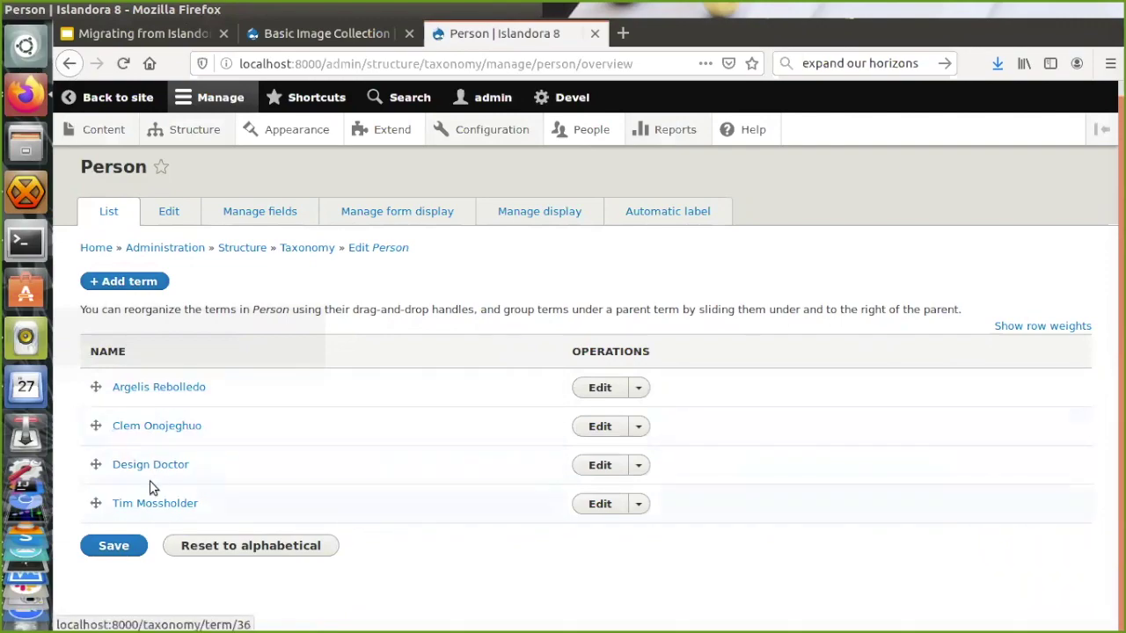
left_click(69, 64)
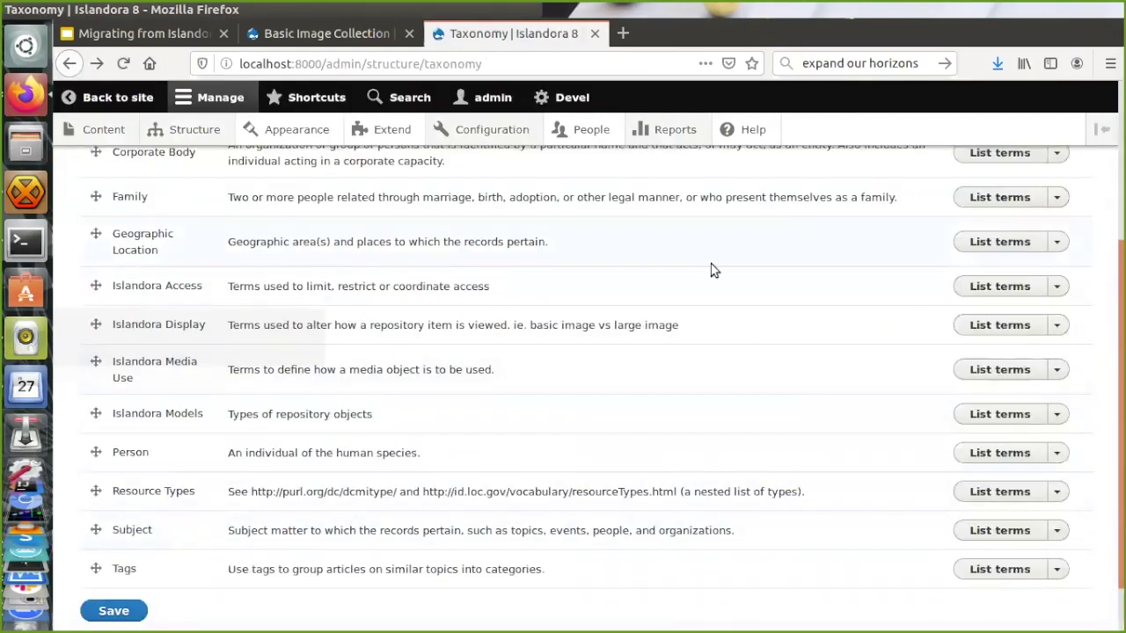
- List the Geographic Location terms, scrolling through places like California, England and London
left_click(982, 243)
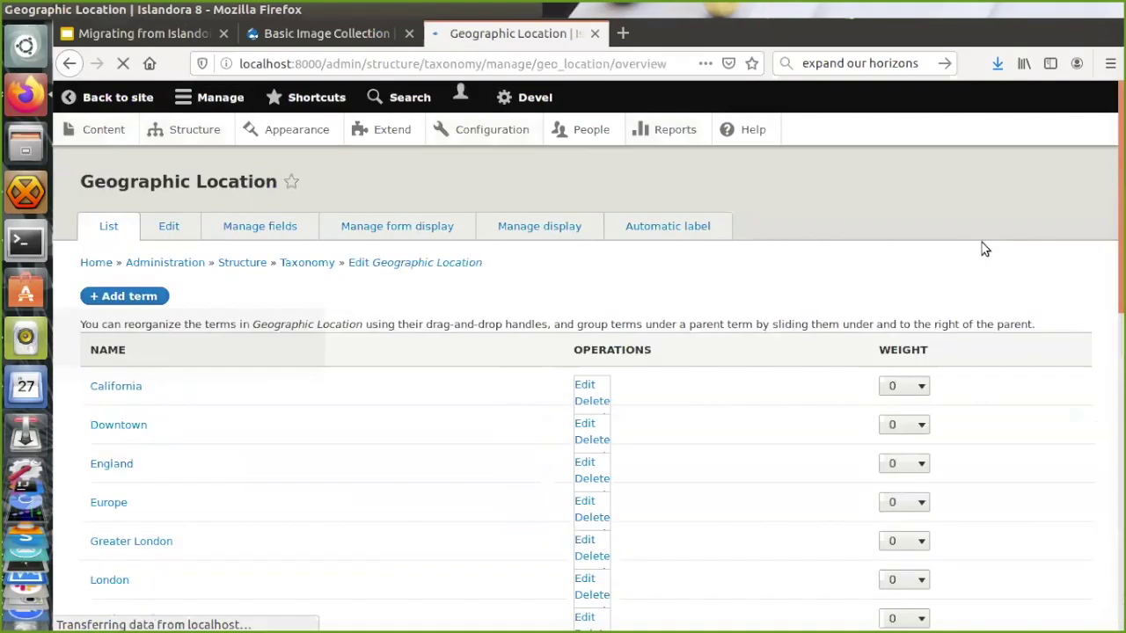
scroll(323, 387, "down", 10)
scroll(323, 387, "up", 5)
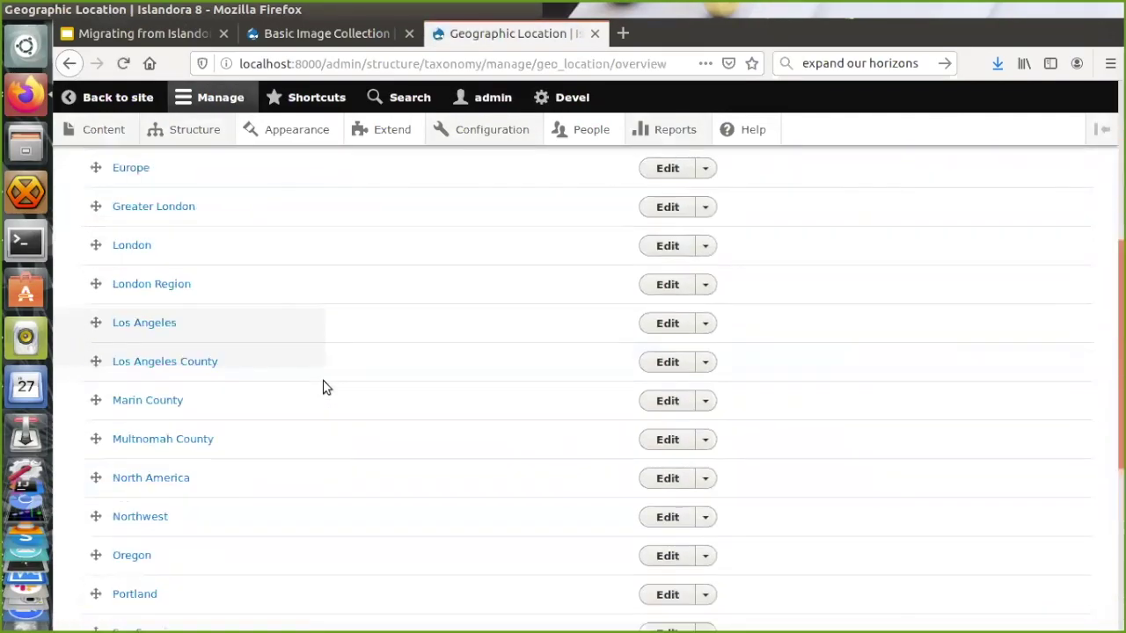
scroll(323, 387, "up", 4)
scroll(322, 387, "down", 8)
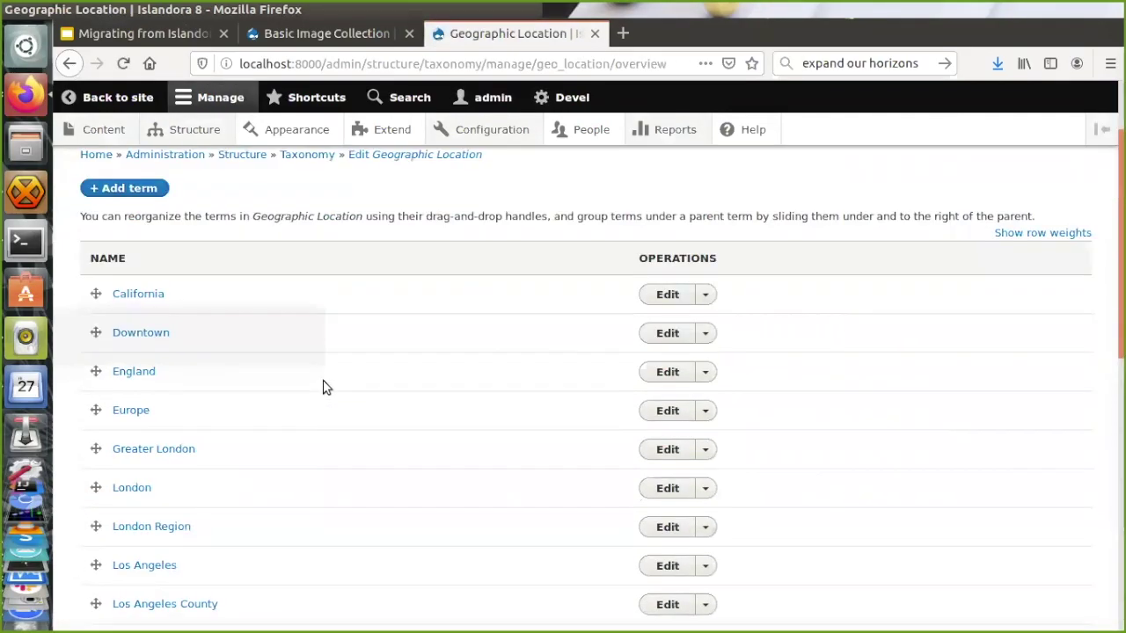
scroll(323, 387, "up", 3)
scroll(323, 387, "up", 4)
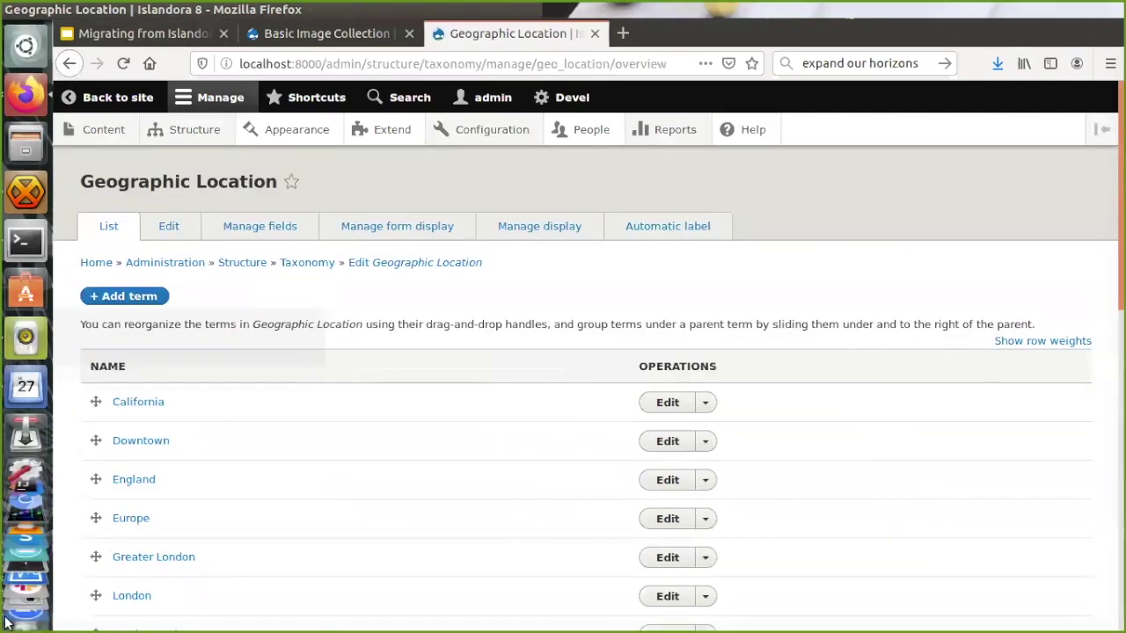
mouse_move(32, 623)
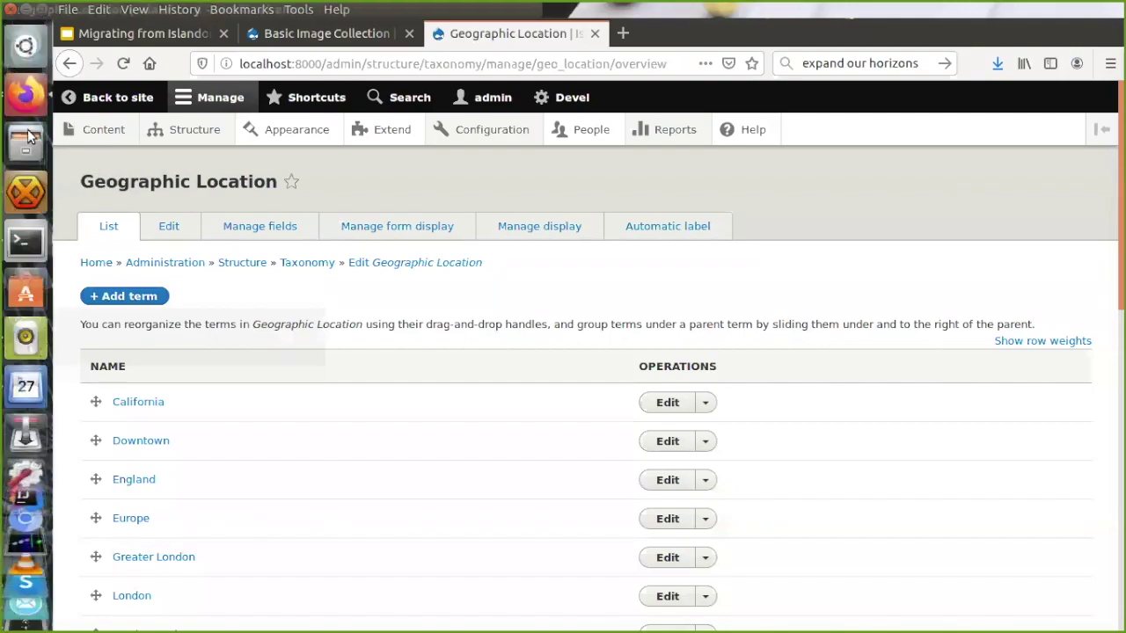
- Advance the slides to 'Let's go get some more' and return to the browser
left_click(22, 95)
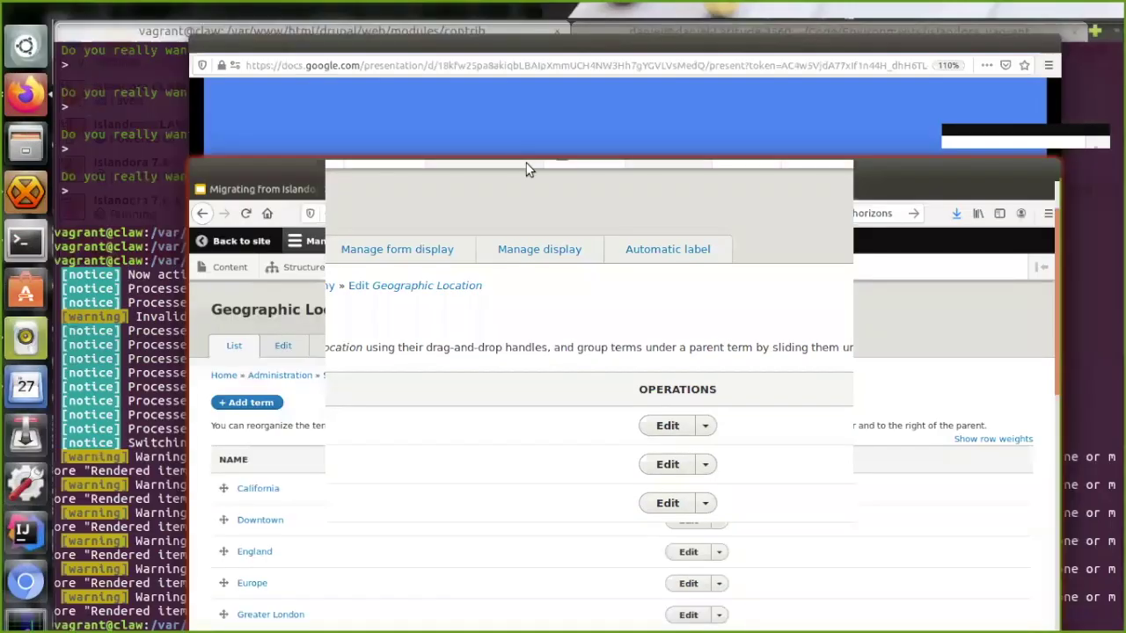
left_click(526, 168)
left_click(525, 168)
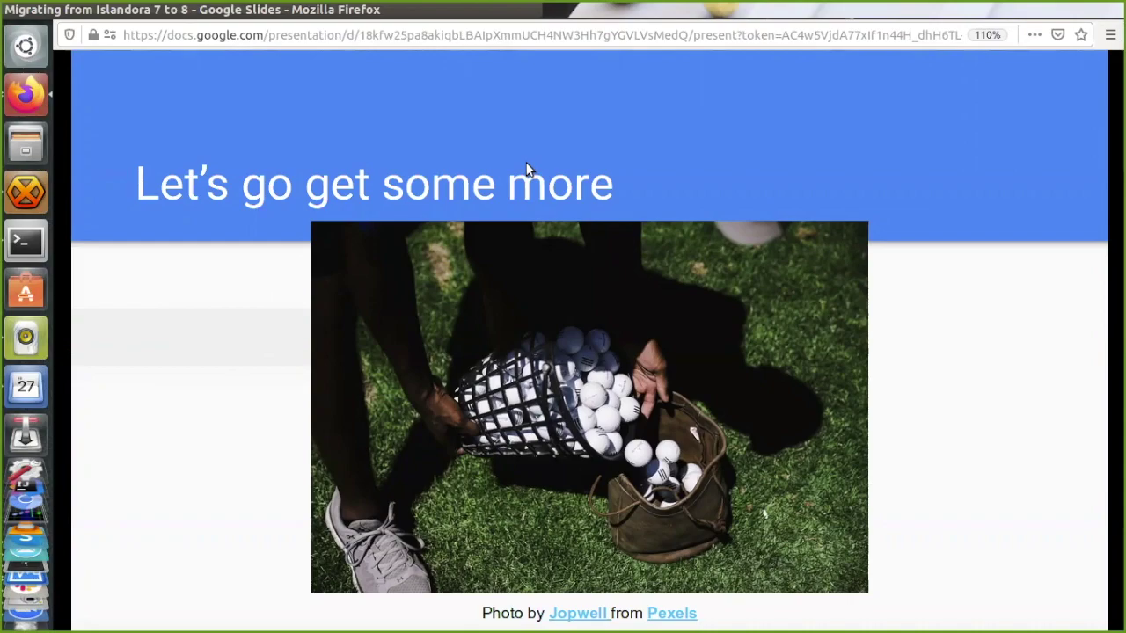
key("alt+Tab")
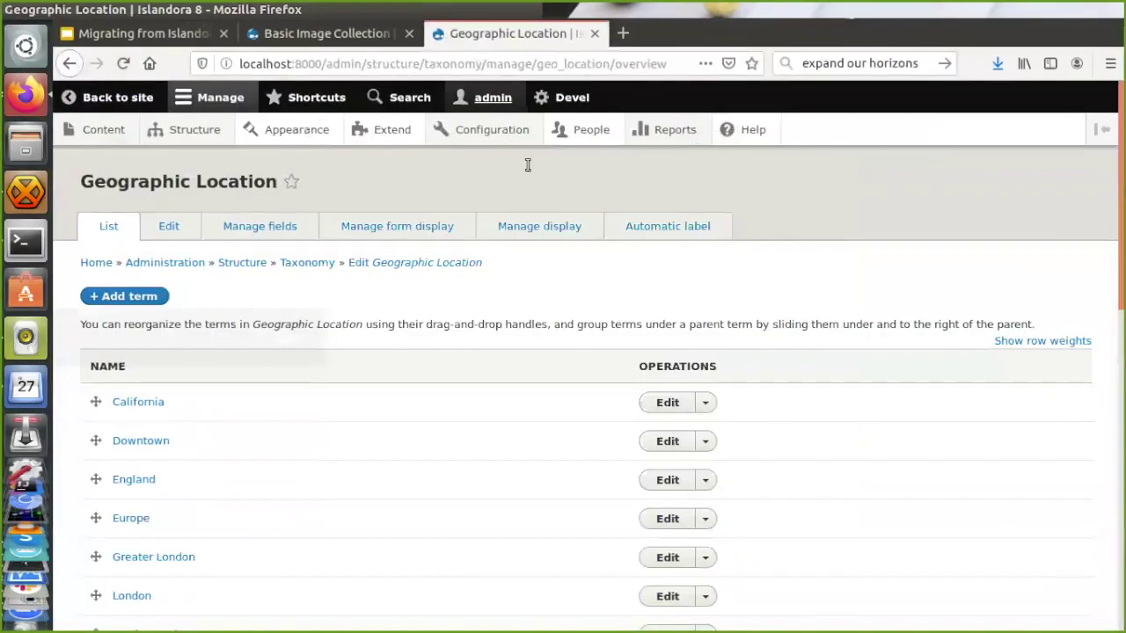
- In Islandora 7, open the top-level repository collection and browse the Audio Collection
left_click(342, 31)
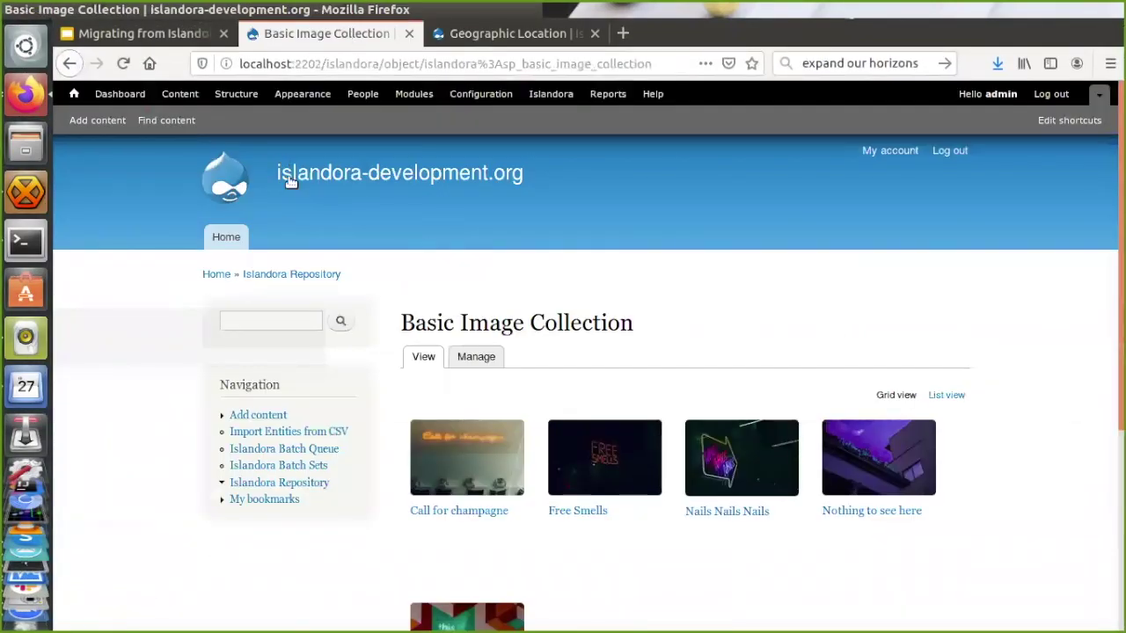
left_click(293, 484)
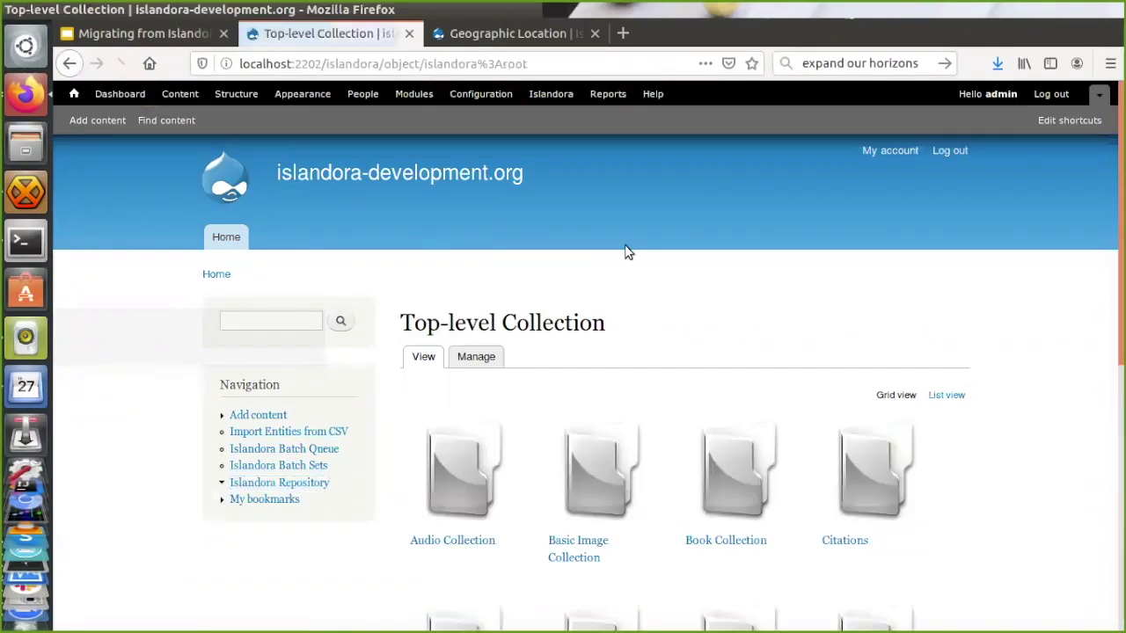
scroll(626, 252, "down", 5)
left_click(466, 198)
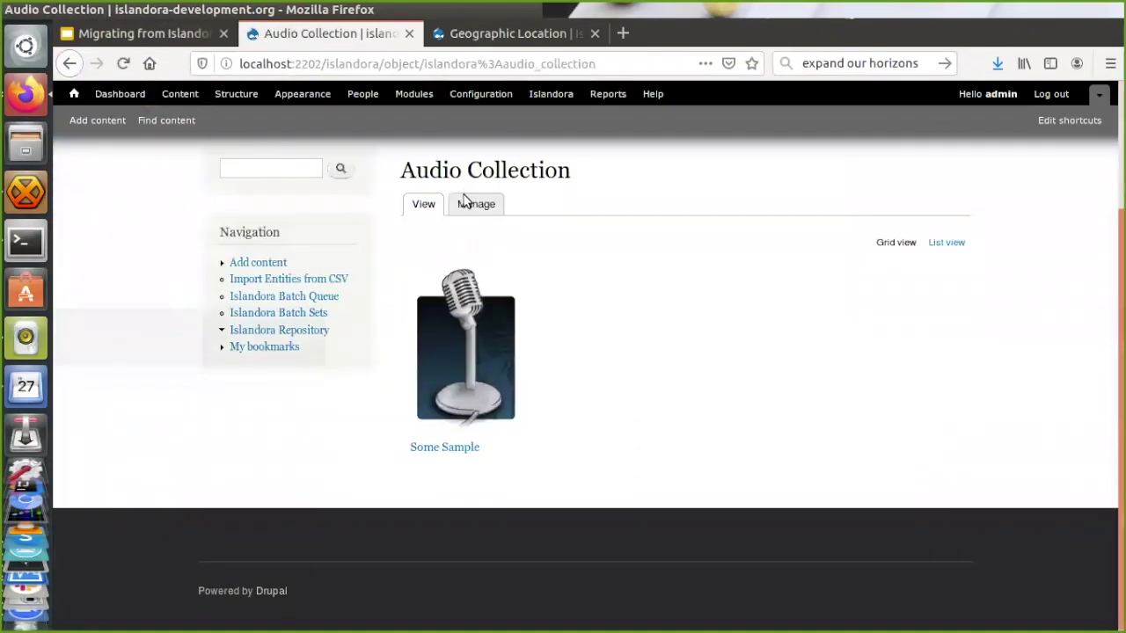
scroll(493, 331, "up", 1)
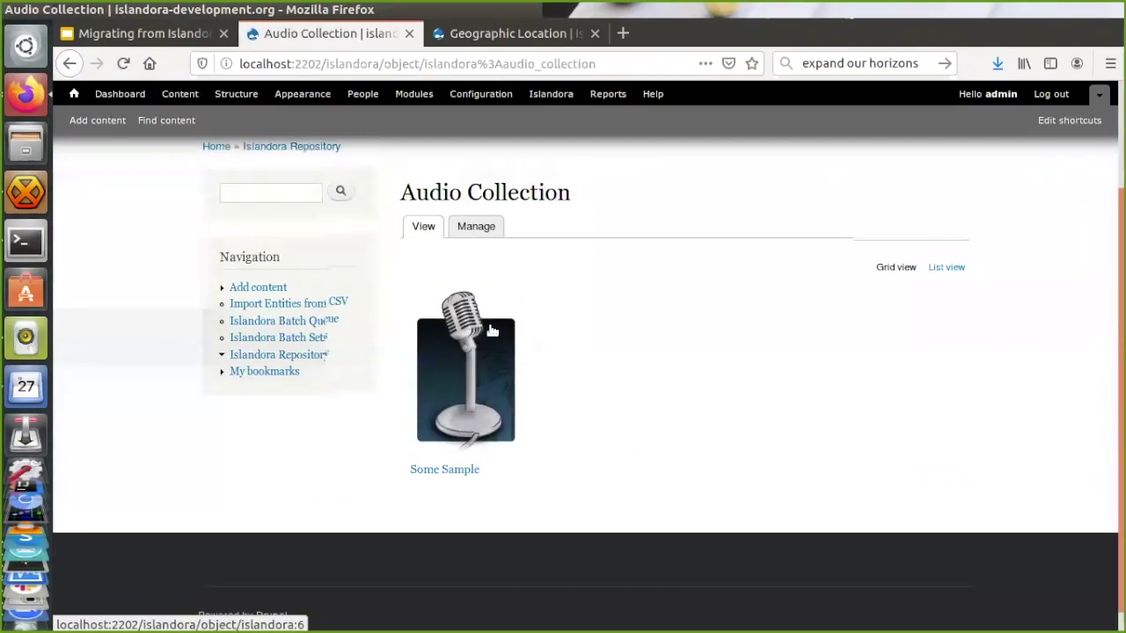
scroll(493, 331, "up", 3)
left_click(68, 70)
- Open the Airplane! video in the Video Collection, then return to the top-level collection
scroll(534, 352, "up", 3)
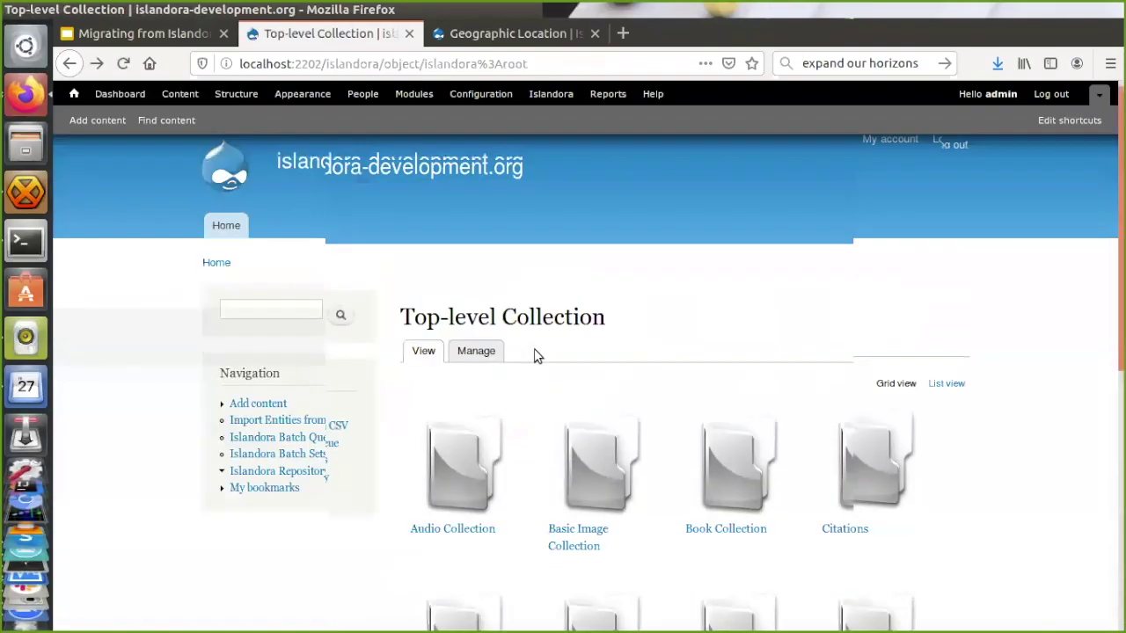
scroll(533, 351, "down", 5)
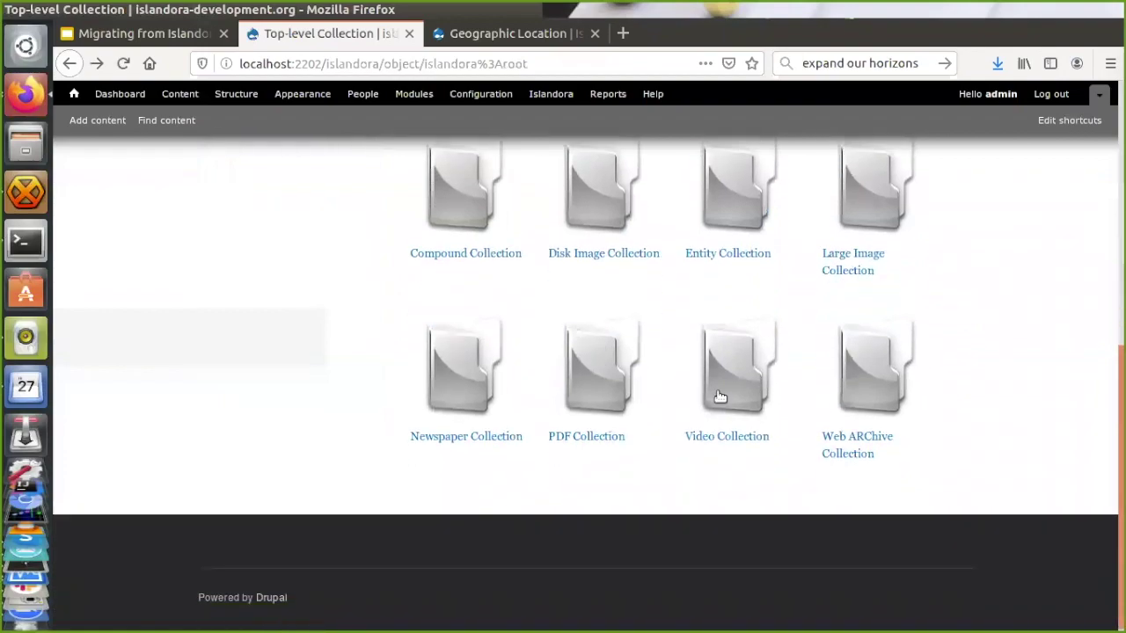
left_click(719, 396)
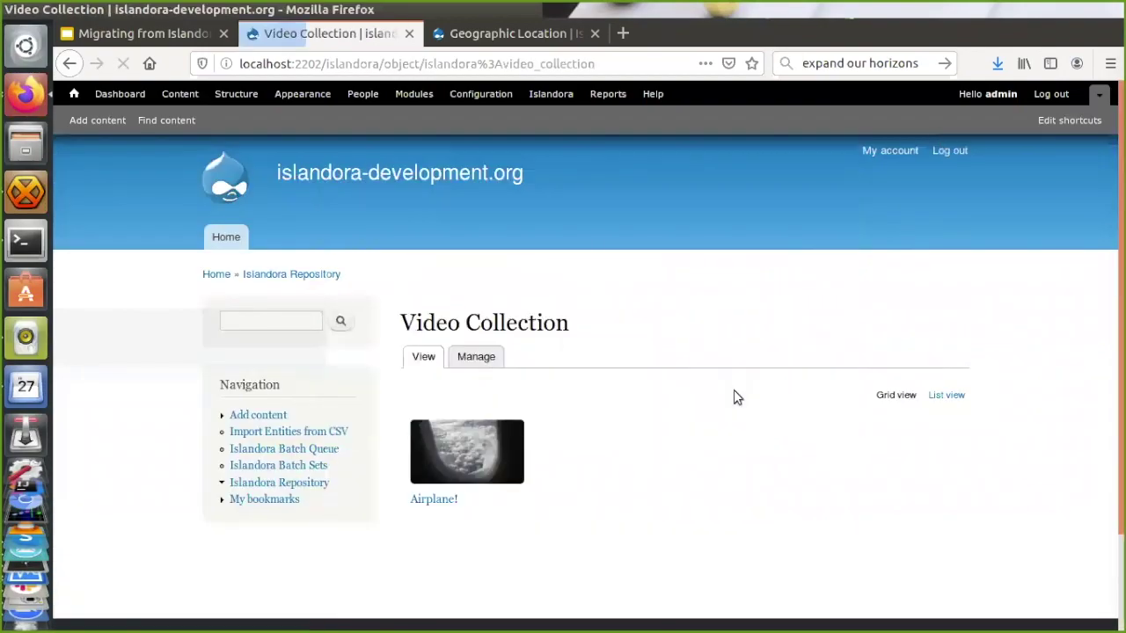
left_click(466, 451)
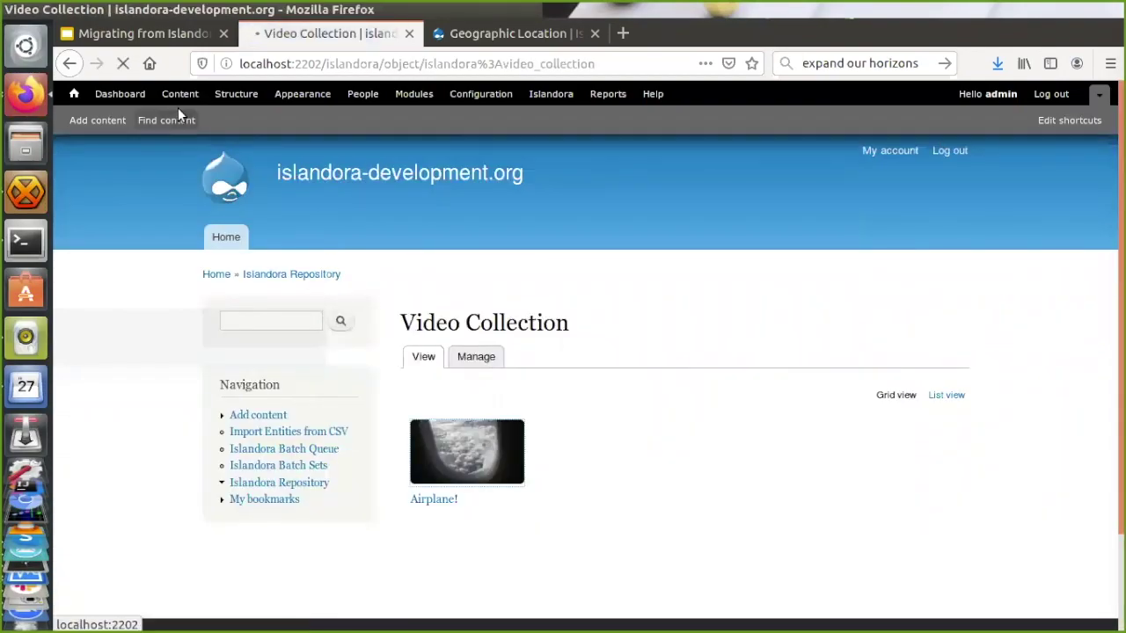
left_click(71, 65)
left_click(72, 65)
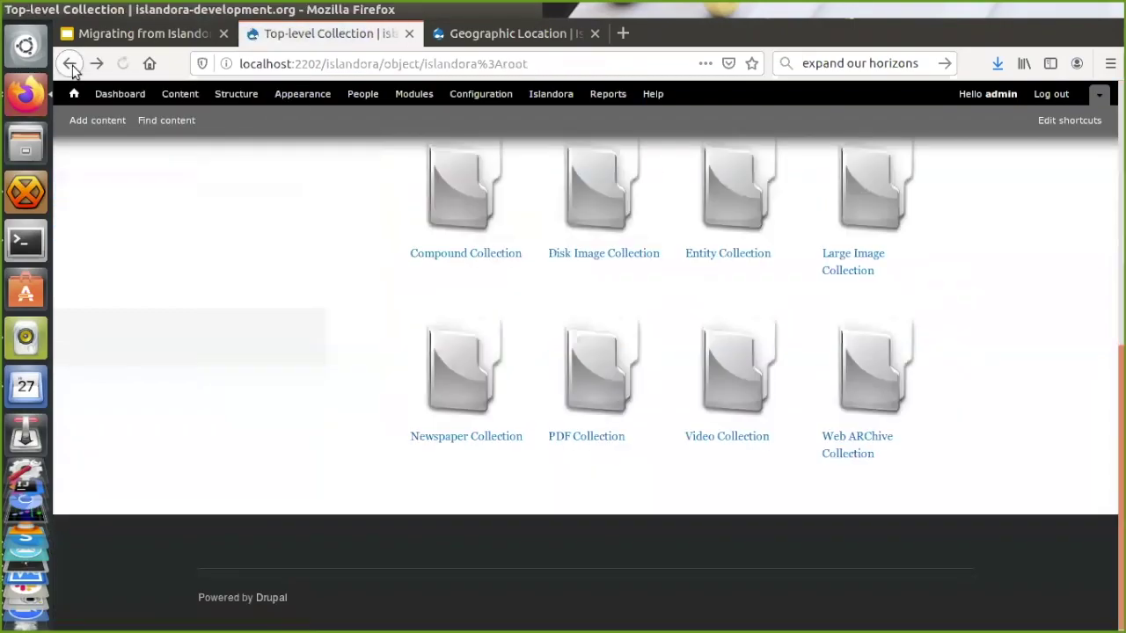
- Open the Camel In Action book from the PDF Collection, then return to Geographic Location terms
scroll(474, 278, "up", 5)
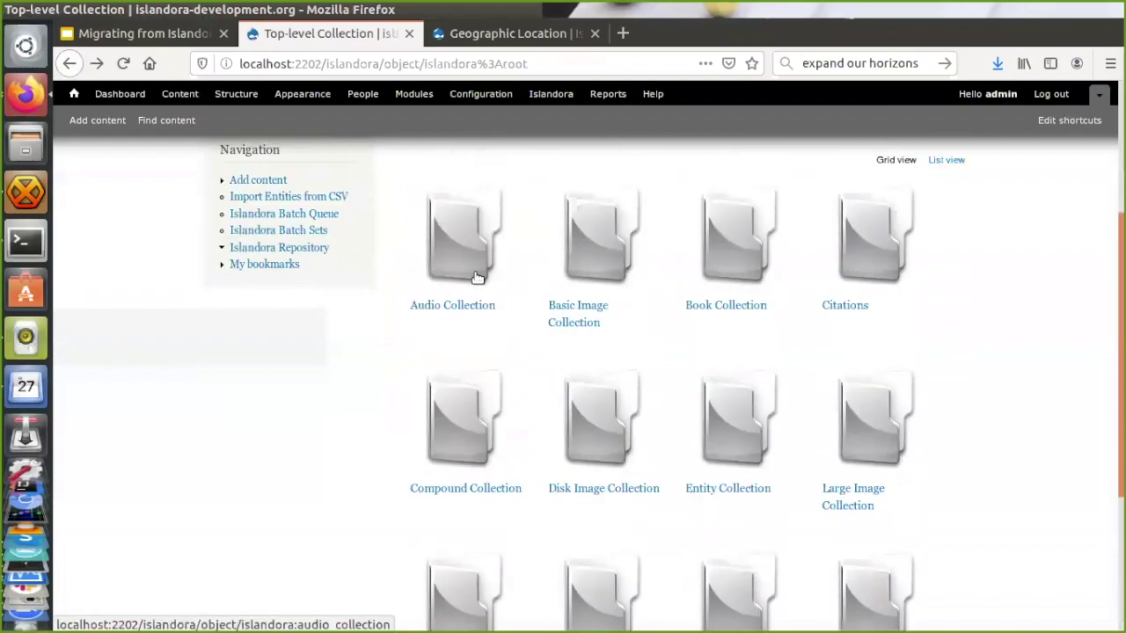
scroll(475, 278, "down", 3)
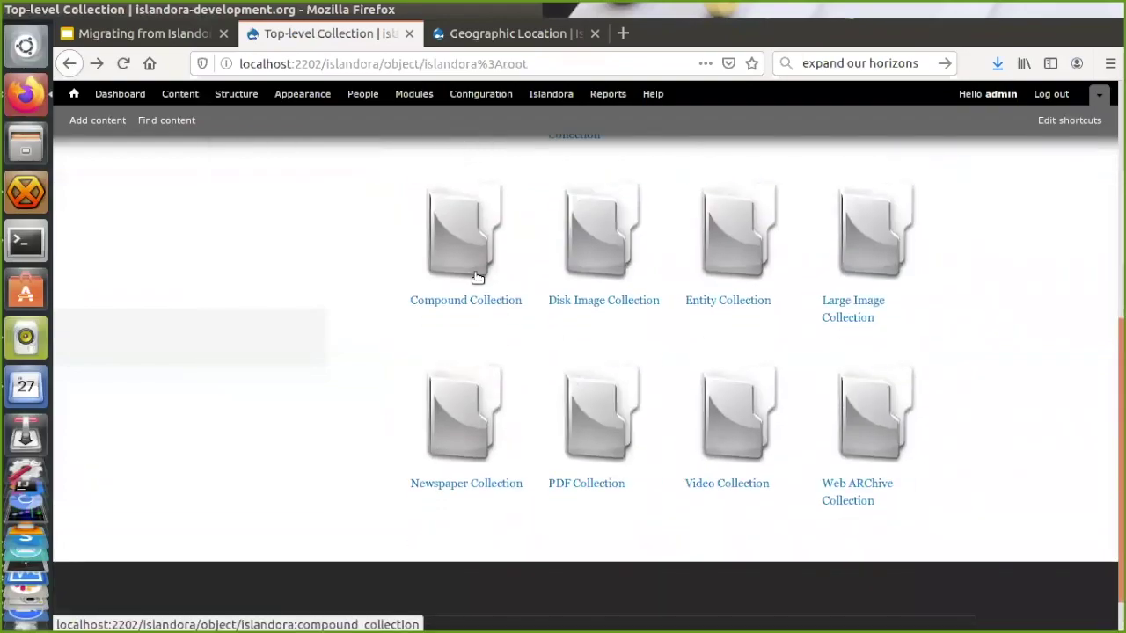
left_click(597, 400)
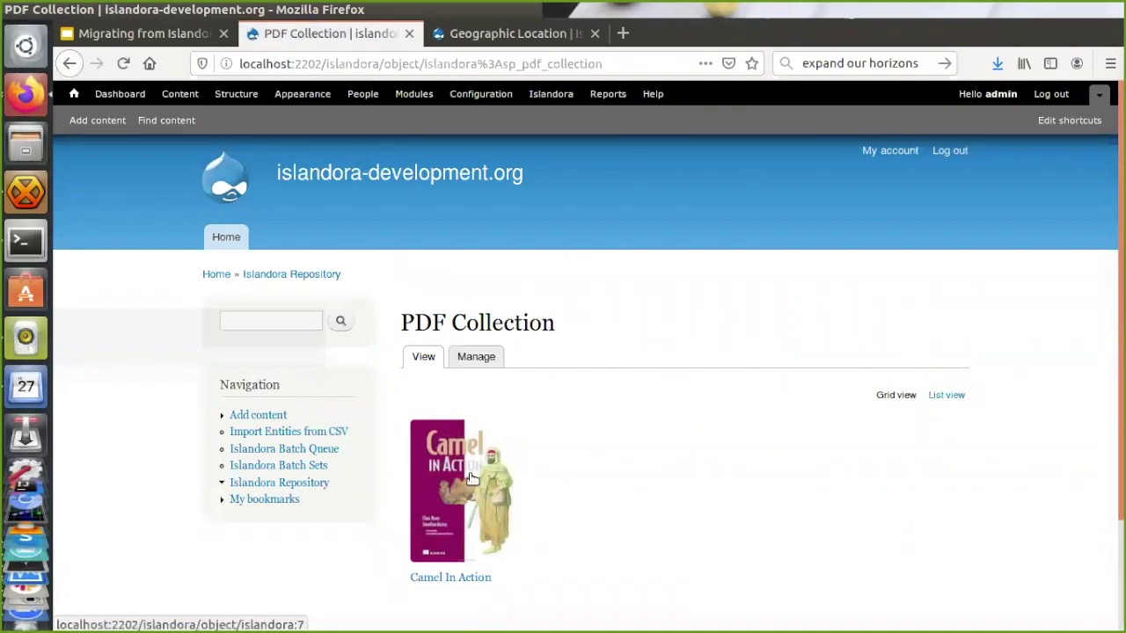
left_click(470, 477)
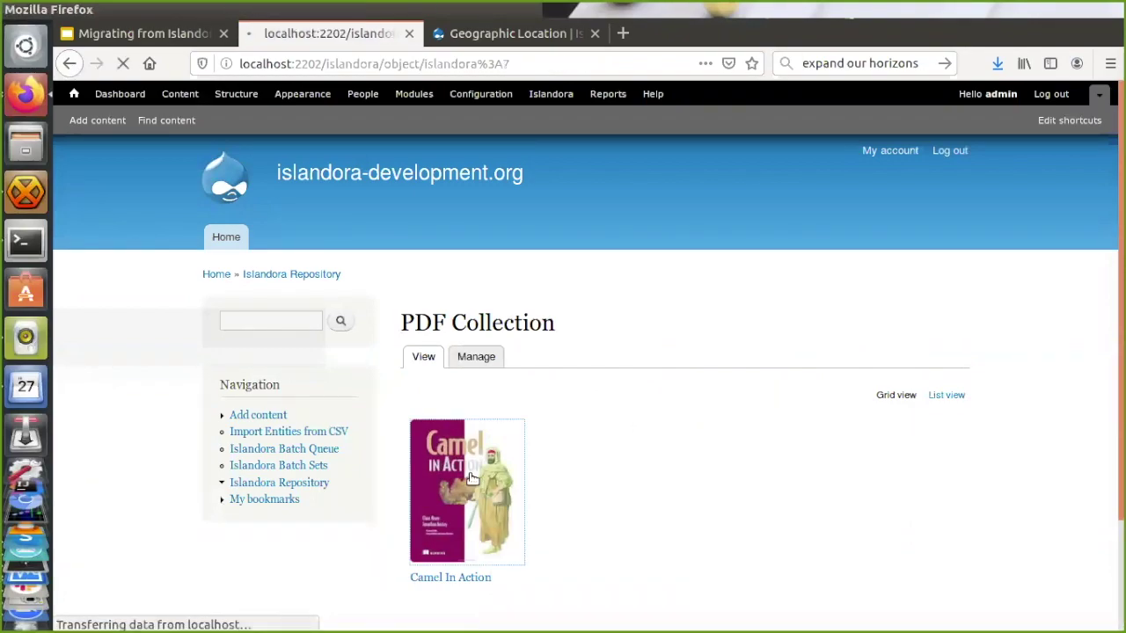
scroll(472, 478, "down", 5)
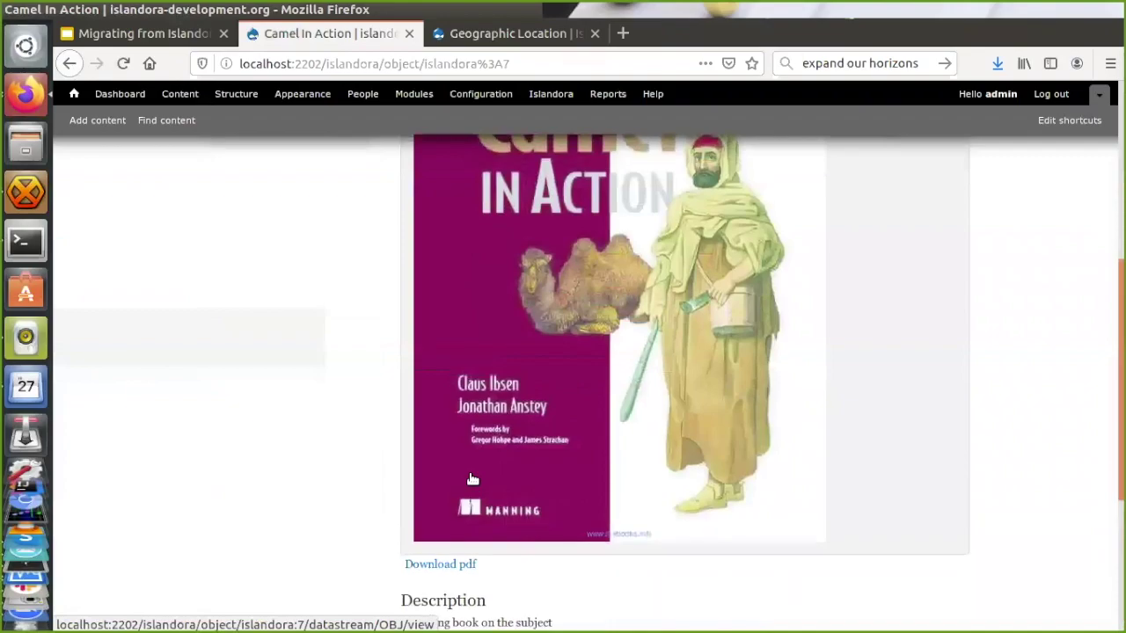
scroll(473, 478, "up", 3)
scroll(472, 478, "up", 3)
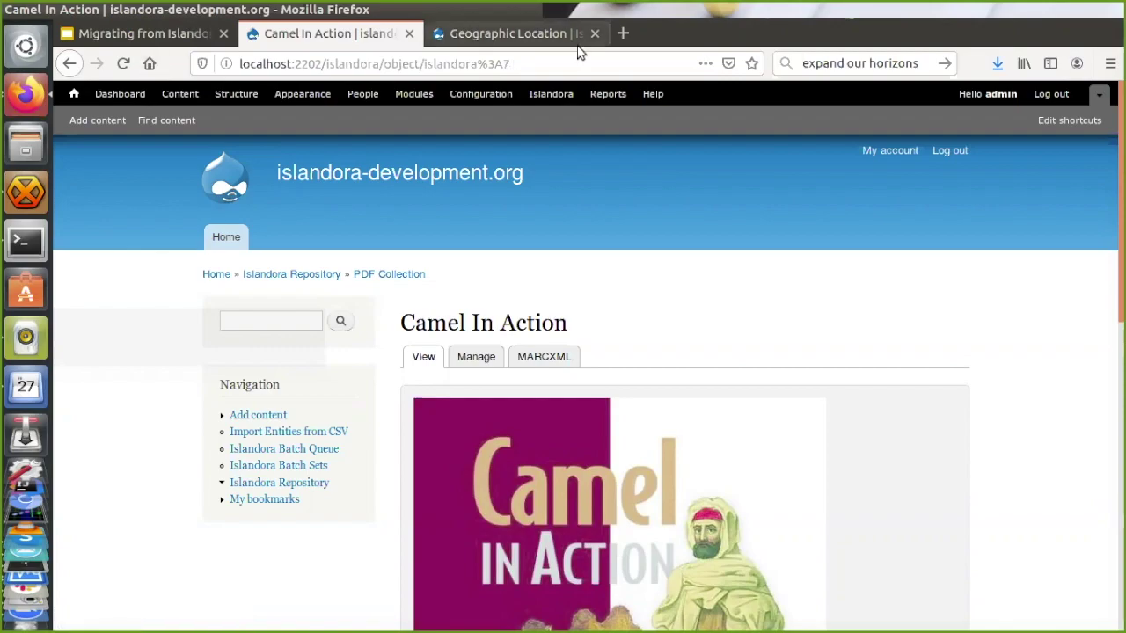
left_click(533, 37)
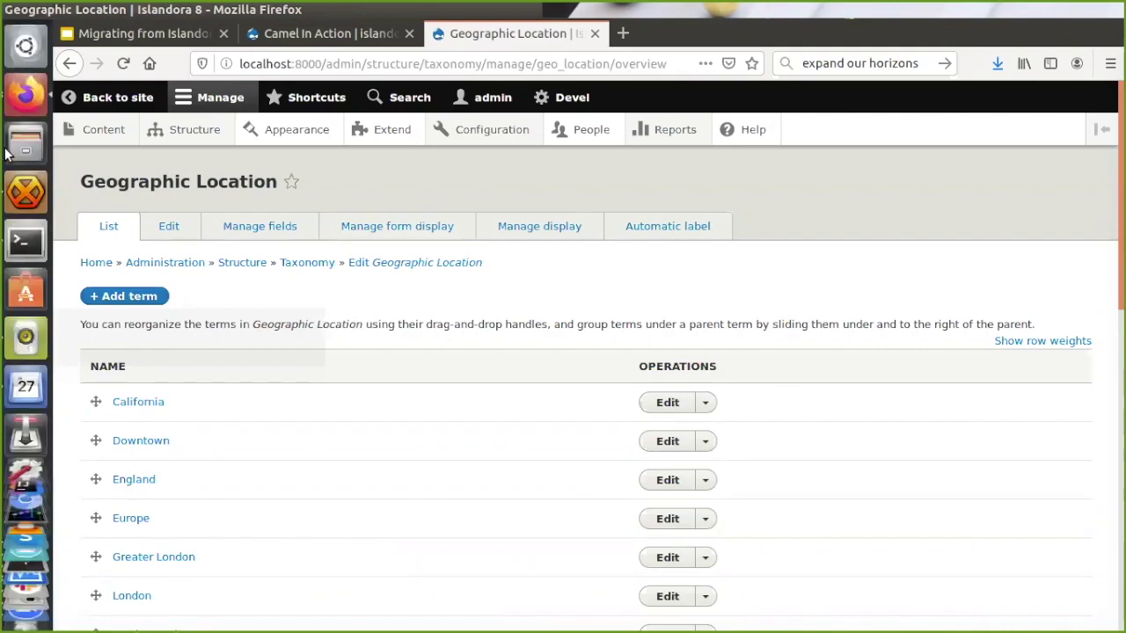
- Advance the slides to 'Change the Solr query' and bring the Islandora 8 browser back
left_click(21, 104)
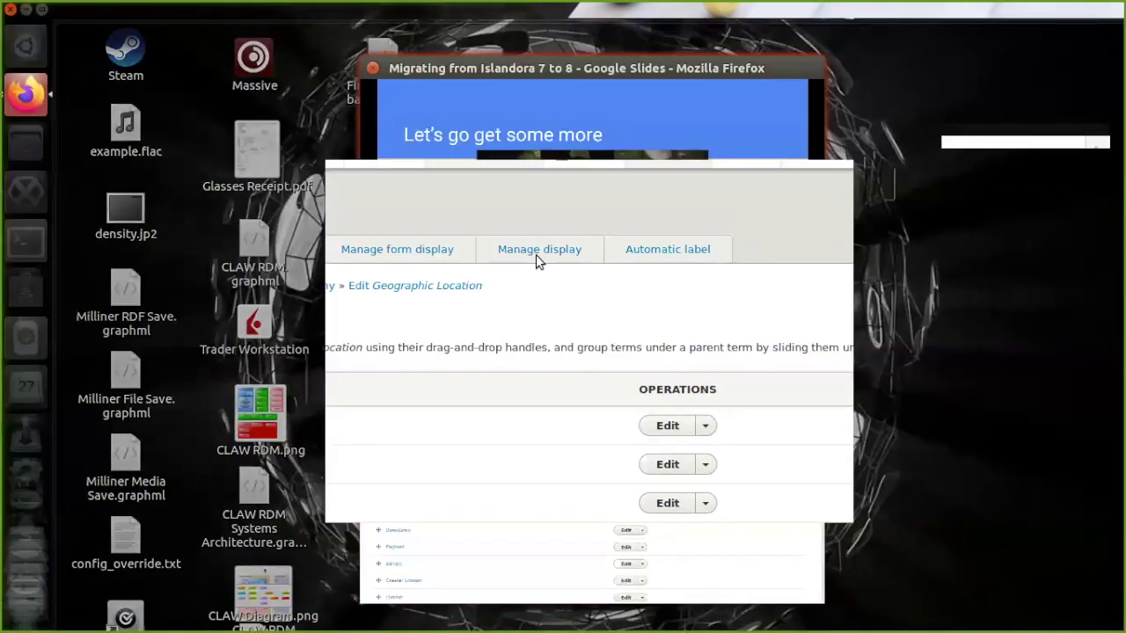
key("Right")
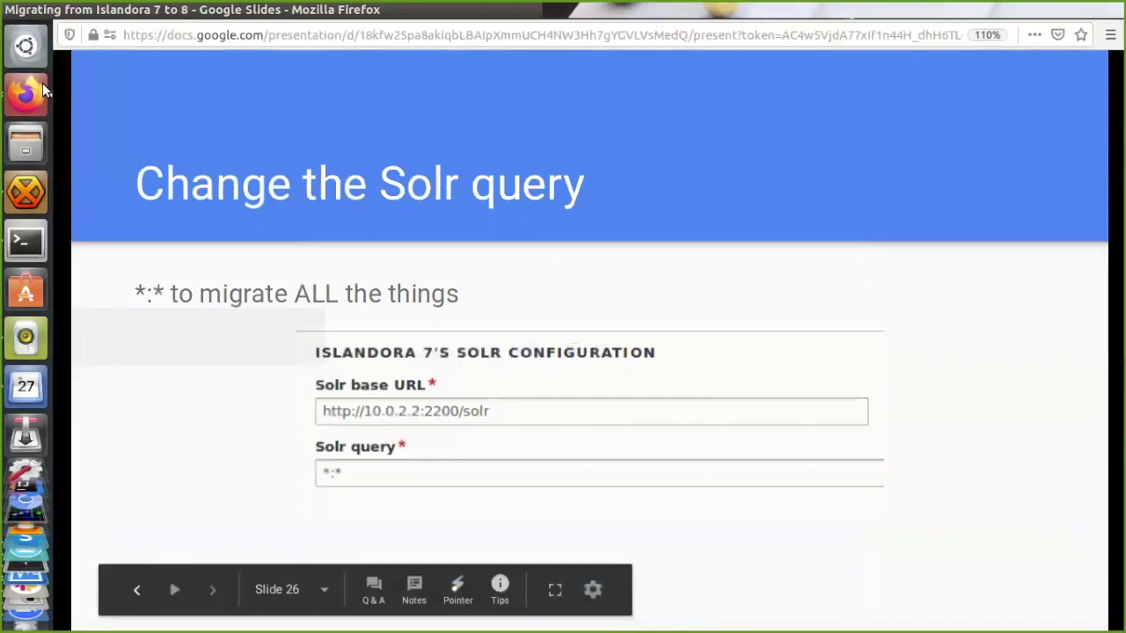
left_click(12, 88)
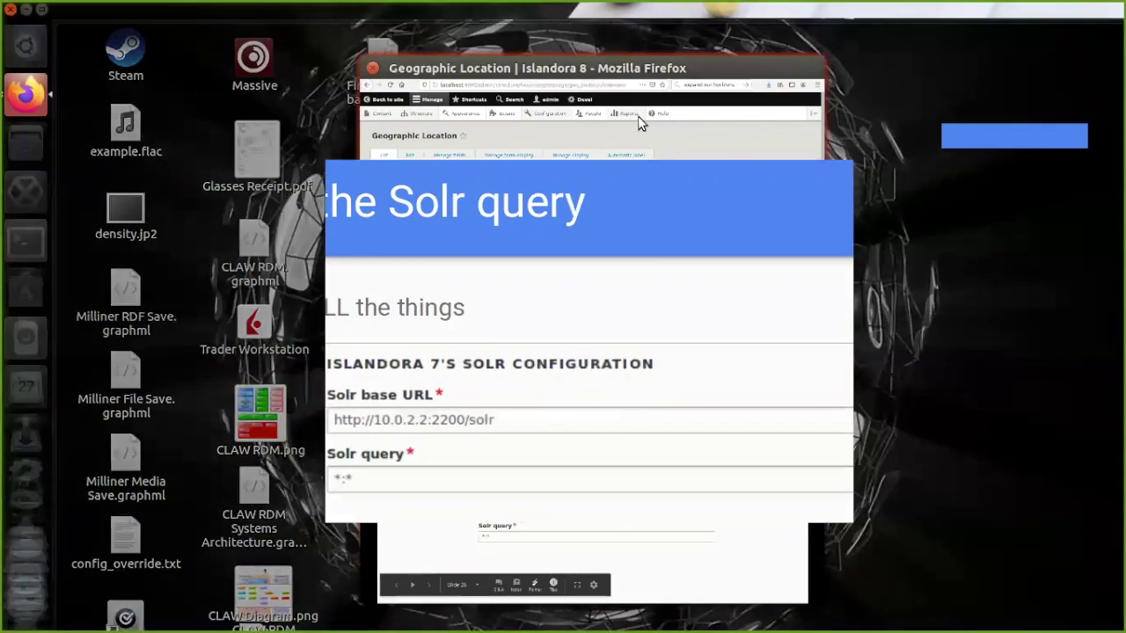
left_click(640, 121)
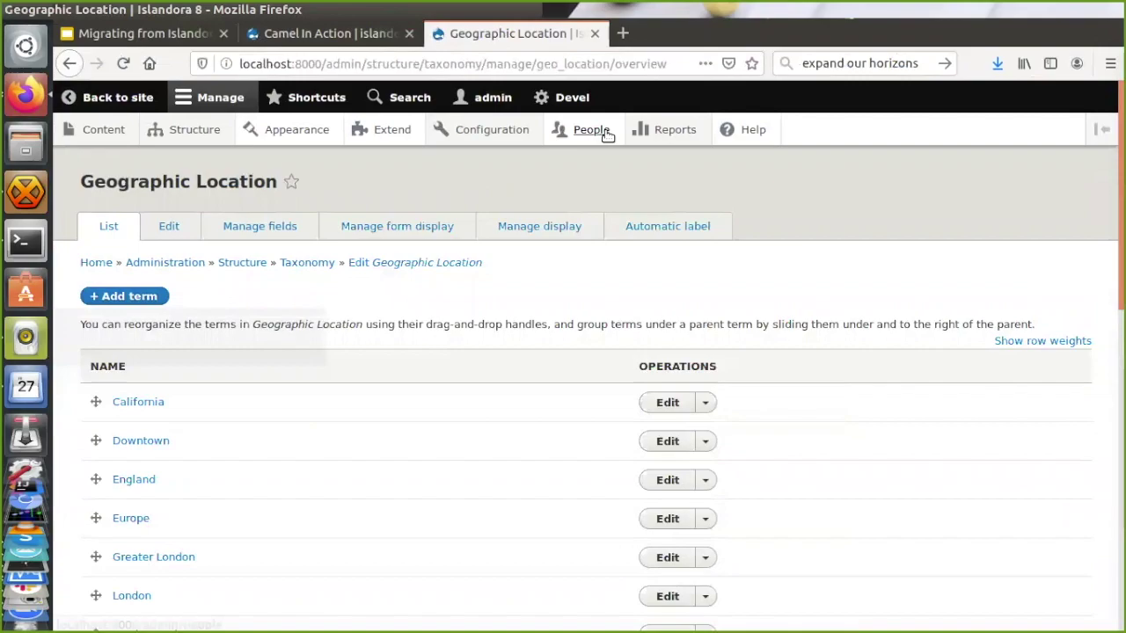
- Replace the Islandora Migration Settings Solr query with *:* and save the configuration
mouse_move(502, 127)
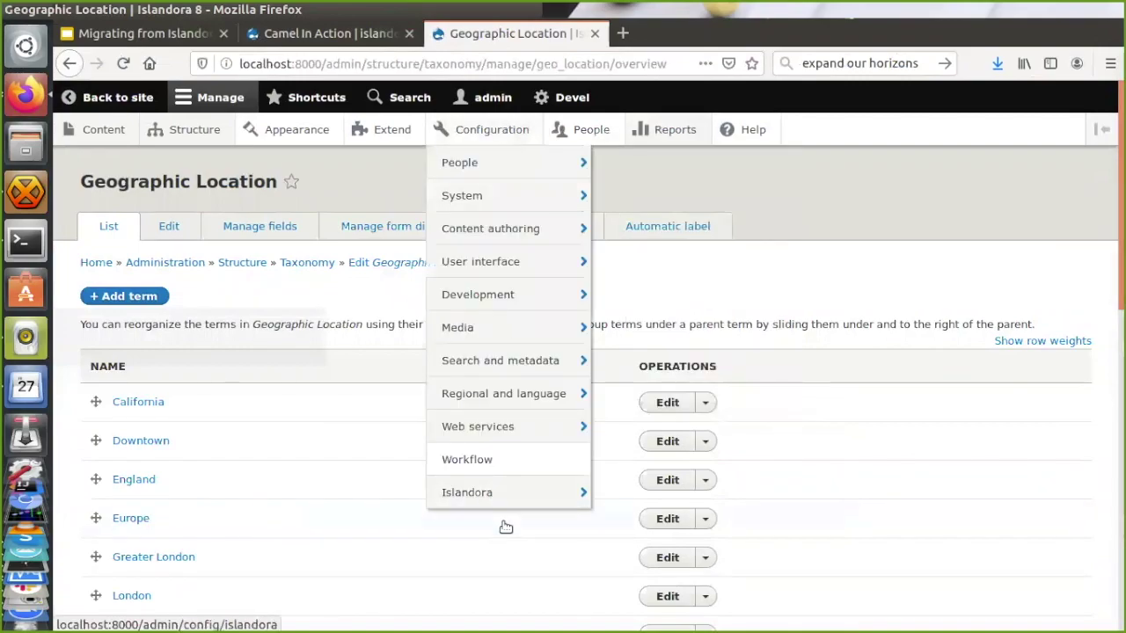
mouse_move(506, 497)
left_click(626, 528)
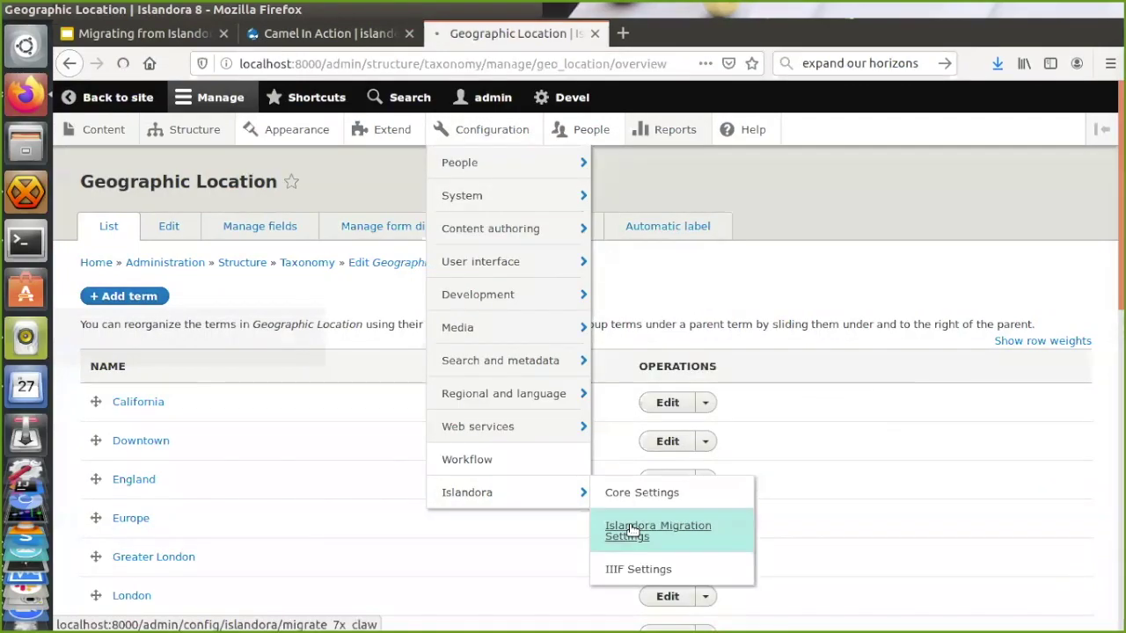
scroll(475, 457, "down", 2)
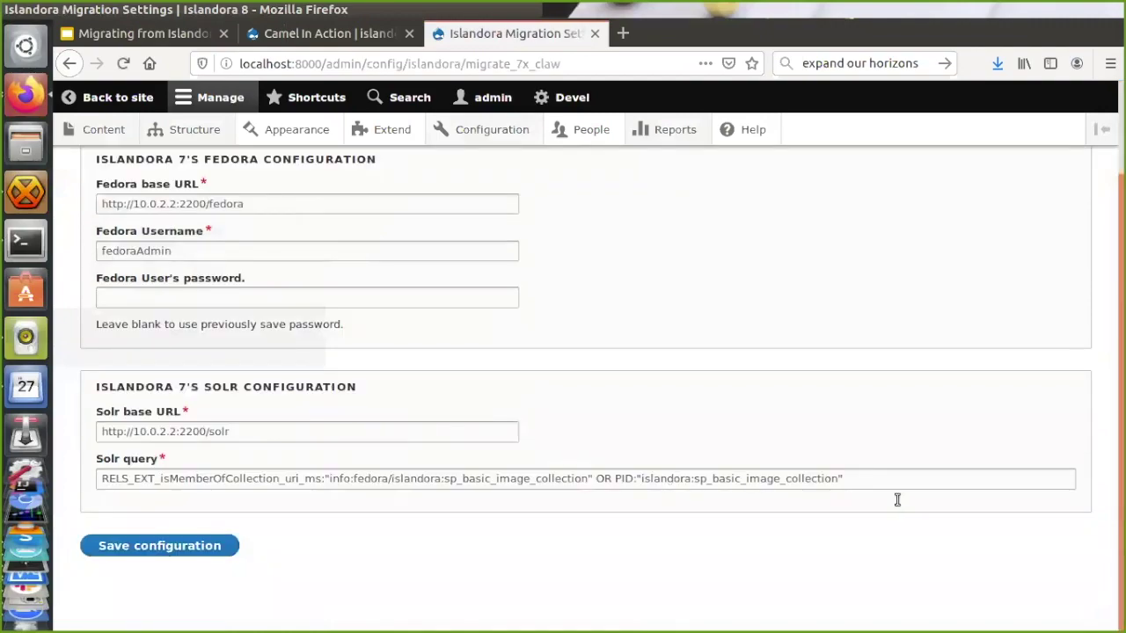
left_click_drag(859, 477, 117, 465)
type("*:*")
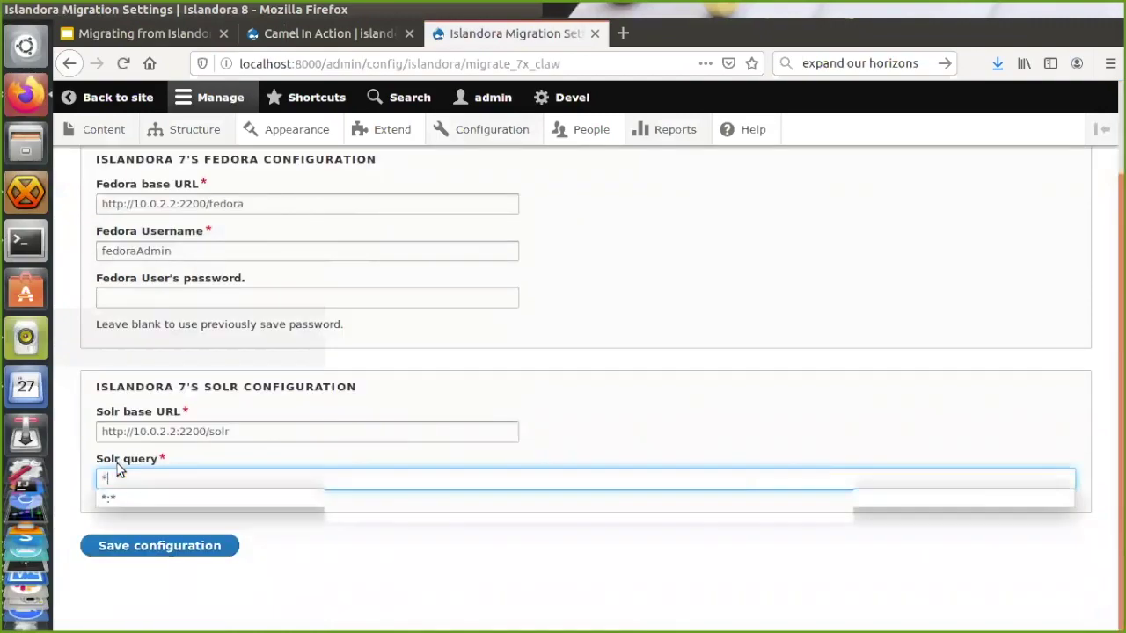
left_click(82, 453)
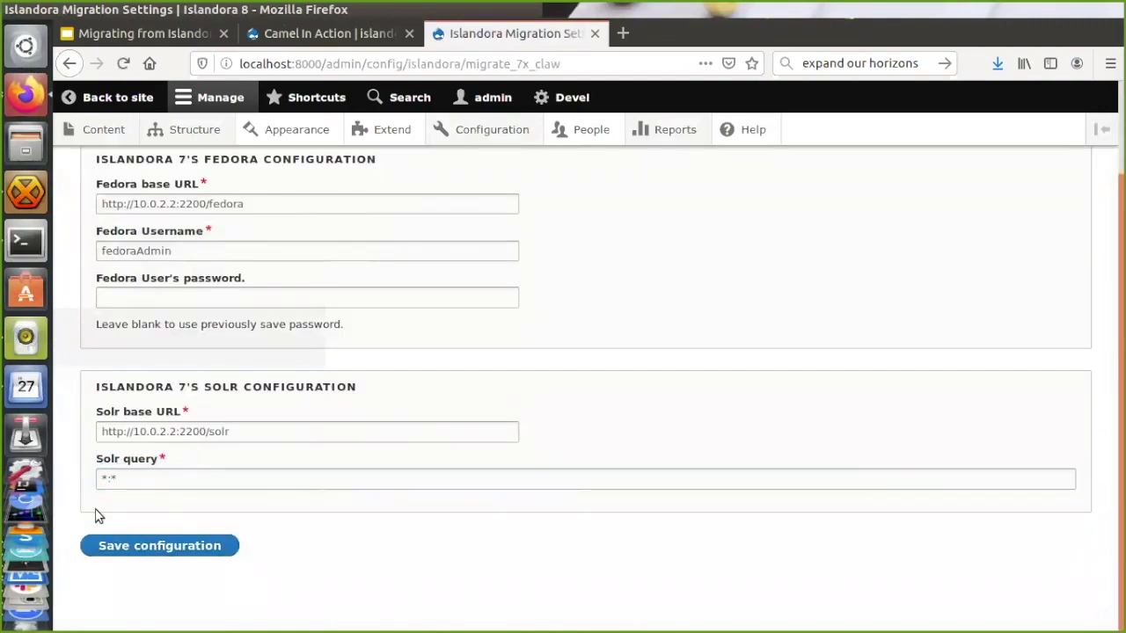
left_click(103, 549)
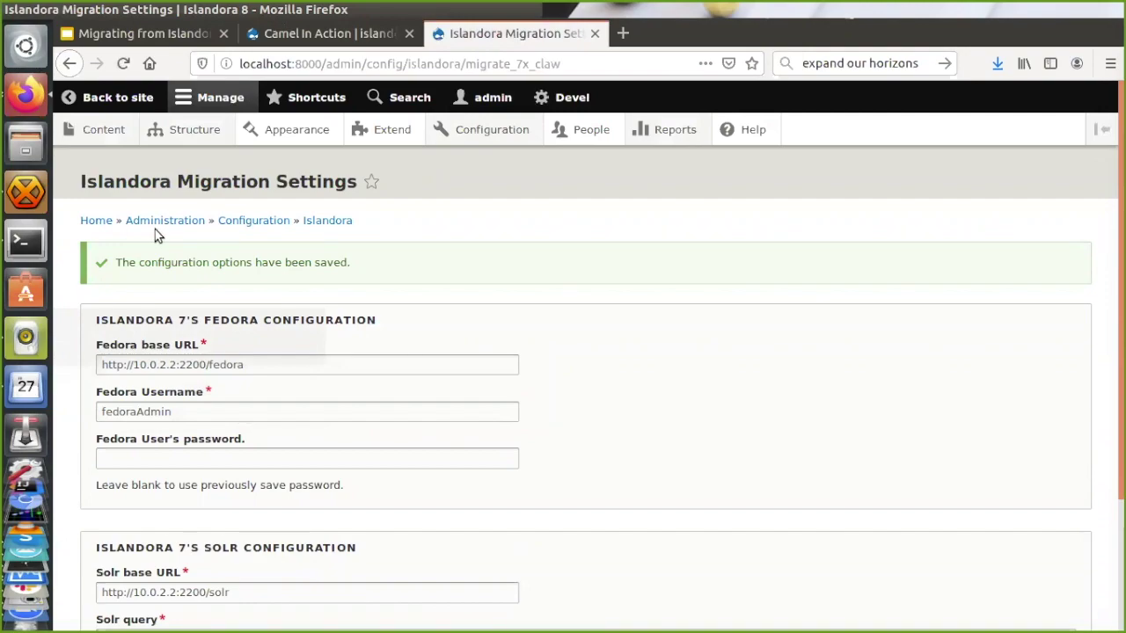
key("alt+Tab")
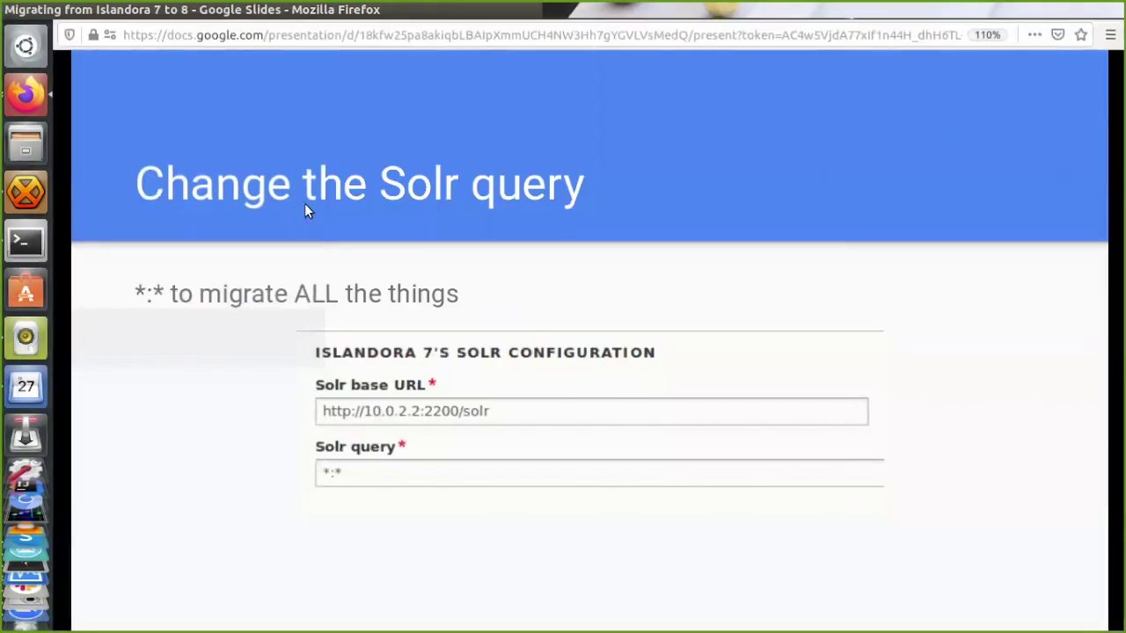
- Advance to the 'Refresh the migrations' slide and switch to the terminal
key("Right")
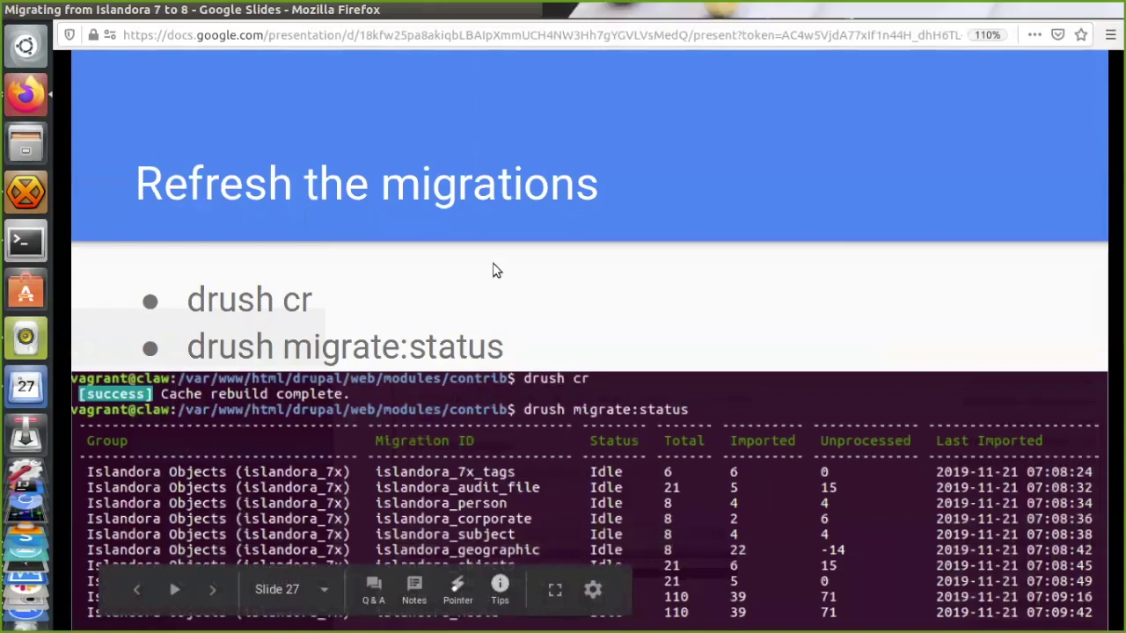
key("alt")
key("alt+Tab")
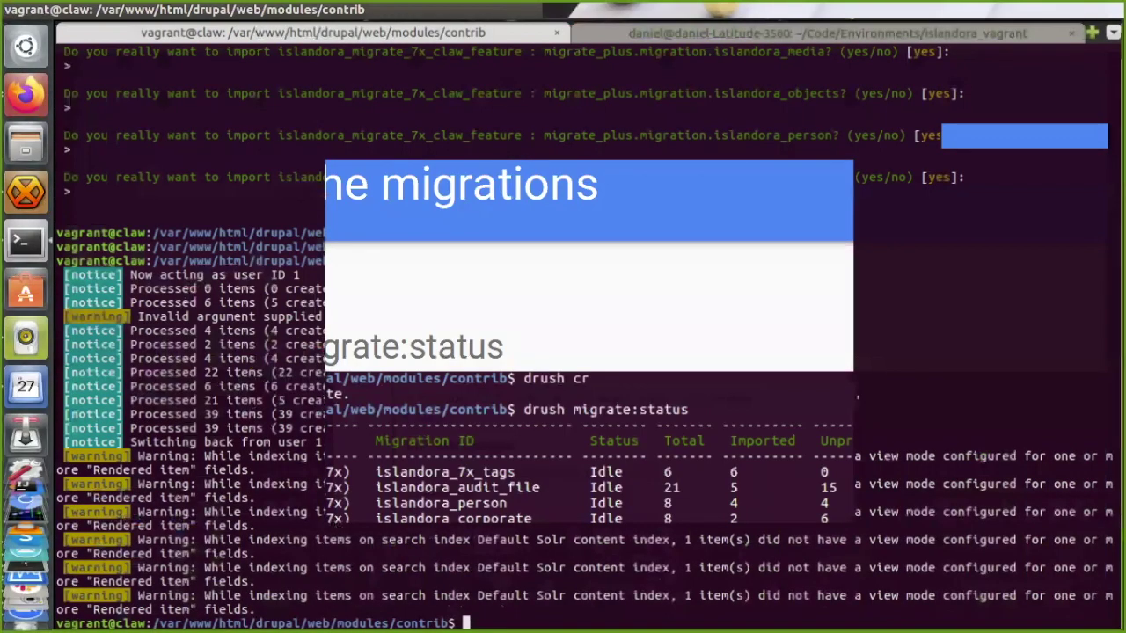
- Run drush cr, highlight the 39 files and 6 objects created, then type drush migrate:status
type("drush cr")
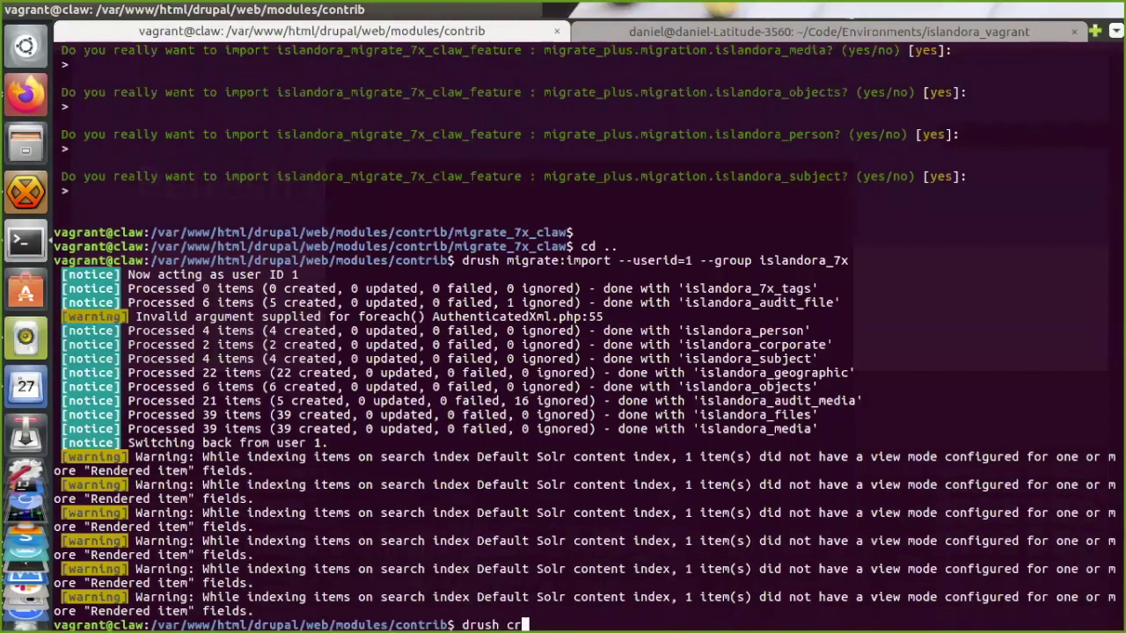
key("Return")
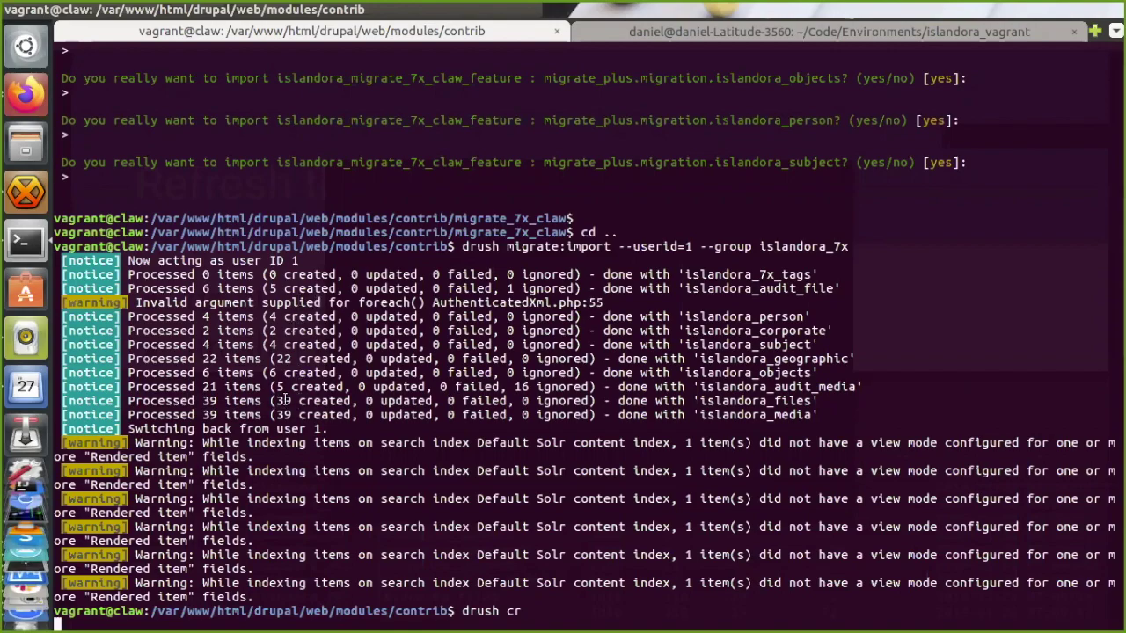
double_click(283, 387)
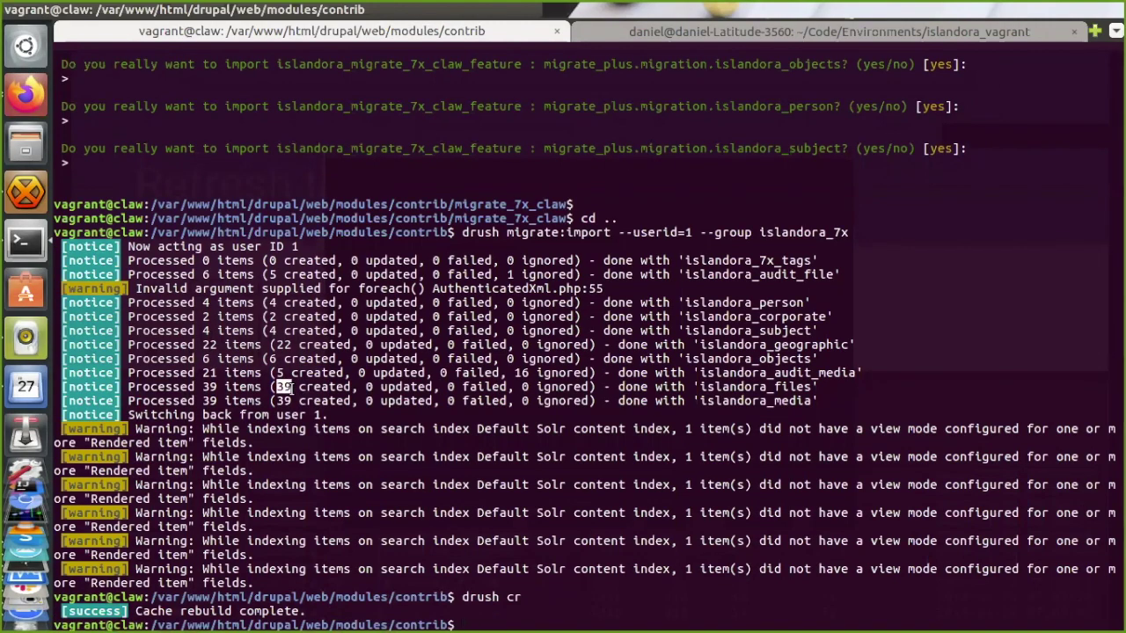
left_click_drag(266, 359, 282, 359)
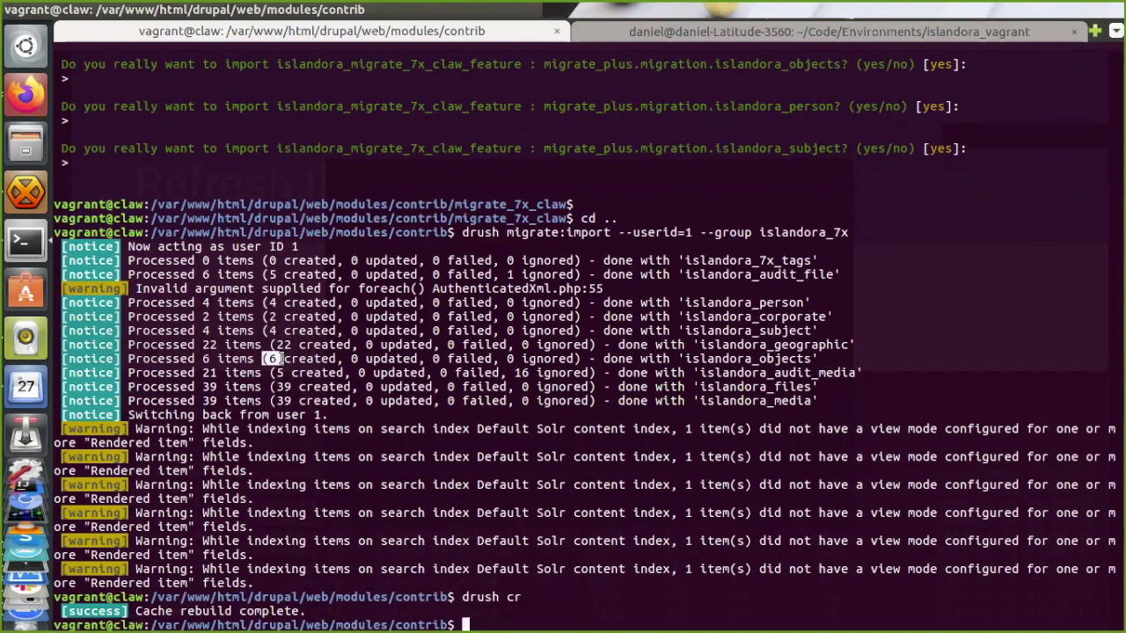
type("drush migrate:status")
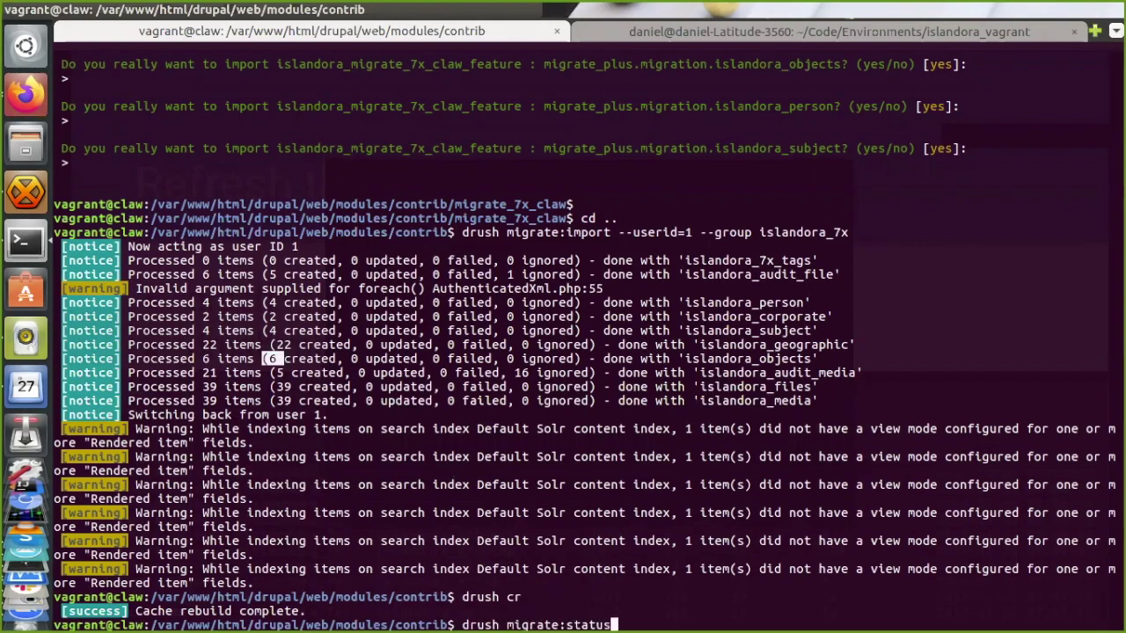
- Check drush migrate:status, which now shows 110 media and 21 objects in total
key("Return")
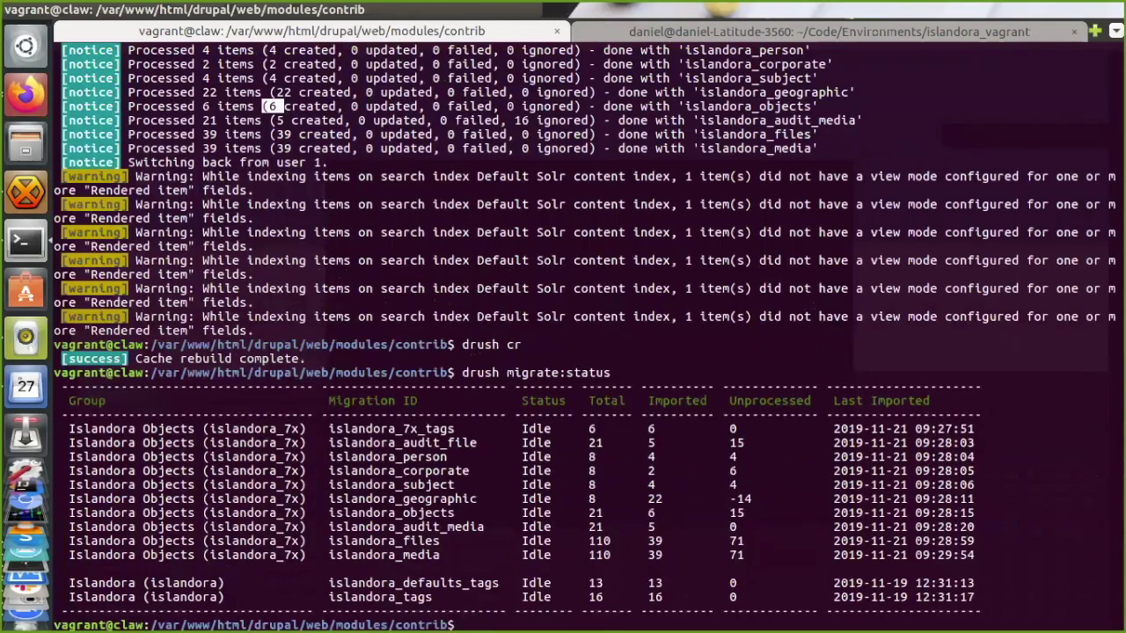
left_click_drag(589, 555, 661, 555)
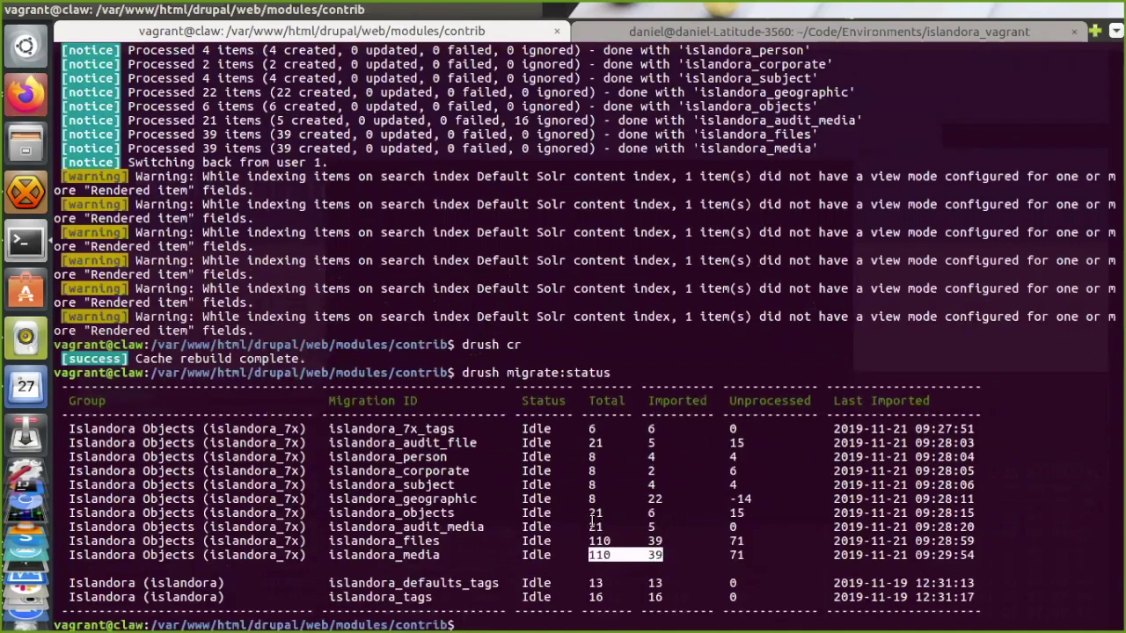
mouse_move(589, 526)
left_mouse_down()
mouse_move(624, 526)
mouse_move(589, 512)
mouse_move(758, 511)
mouse_move(605, 511)
left_mouse_up()
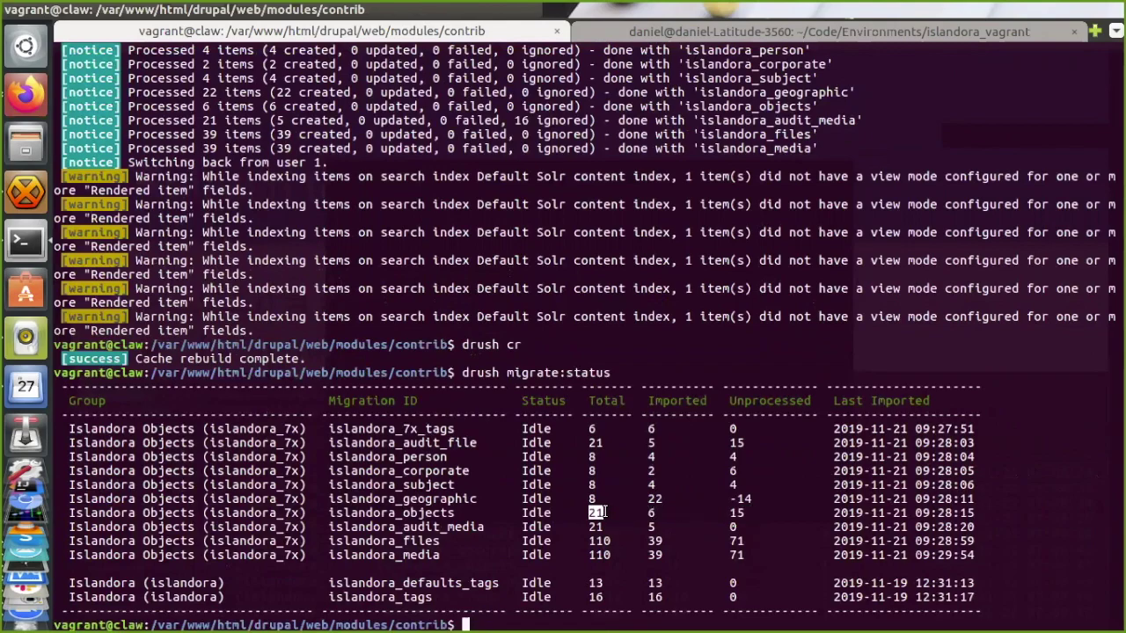
left_click(525, 531)
- Rerun the drush migrate:import for the islandora_7x group as user 1
key("Up")
key("Up")
key("Up")
key("Left")
key("Left")
key("Left")
key("Left")
key("Left")
key("Left")
key("Left")
key("Left")
key("Left")
key("Left")
key("Left")
key("Left")
key("Left")
key("Left")
key("Left")
key("Left")
key("Left")
key("Left")
key("Left")
key("Left")
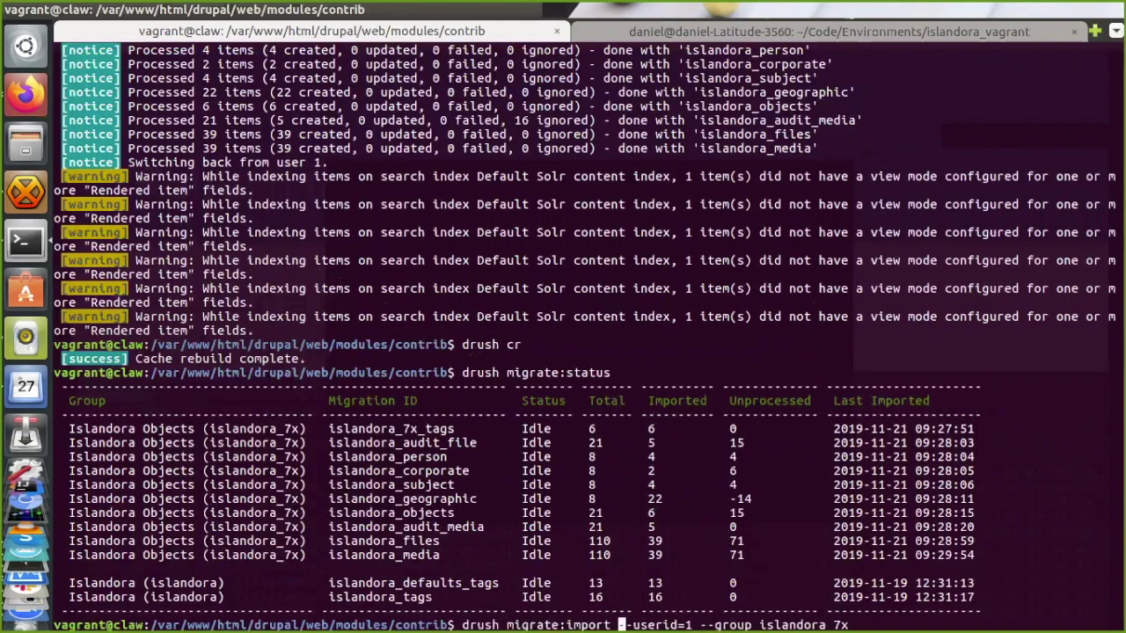
type("--")
type("pdate")
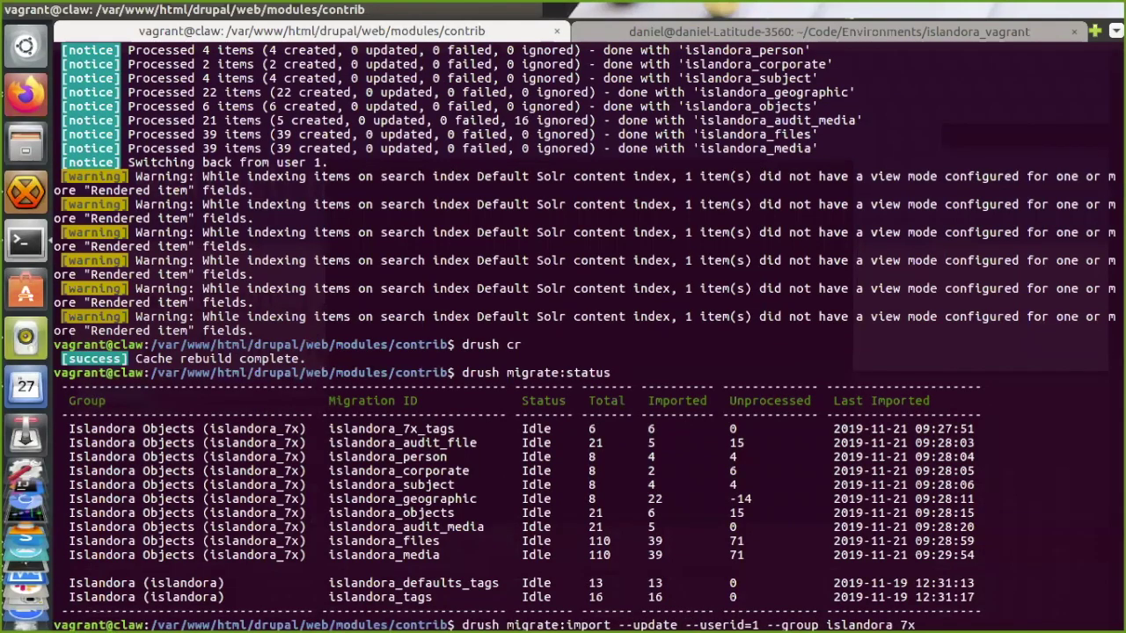
key("BackSpace")
key("BackSpace")
key("BackSpace")
key("BackSpace")
key("BackSpace")
key("BackSpace")
key("BackSpace")
key("BackSpace")
key("BackSpace")
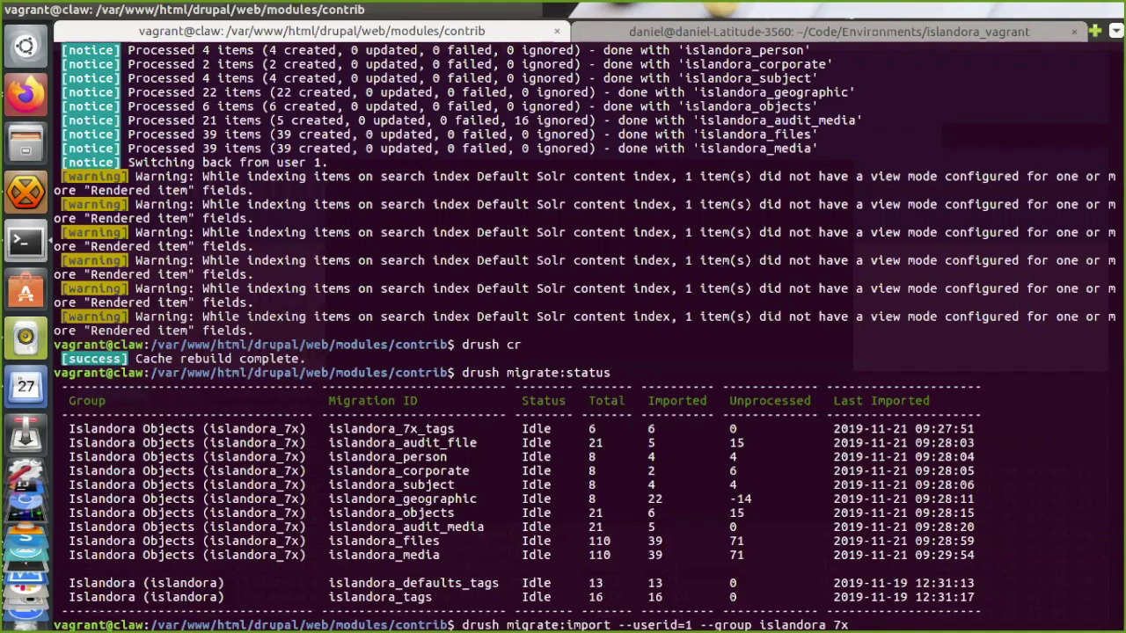
key("Return")
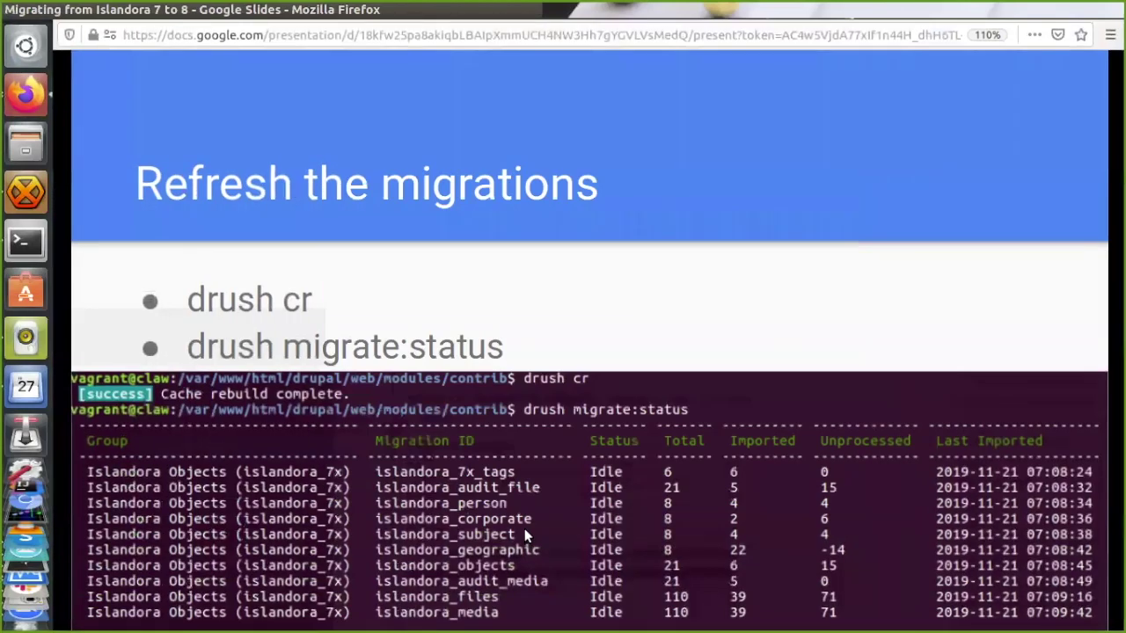
- Advance to the 'Check out the results!' slide, then bring up the open Firefox windows
key("Right")
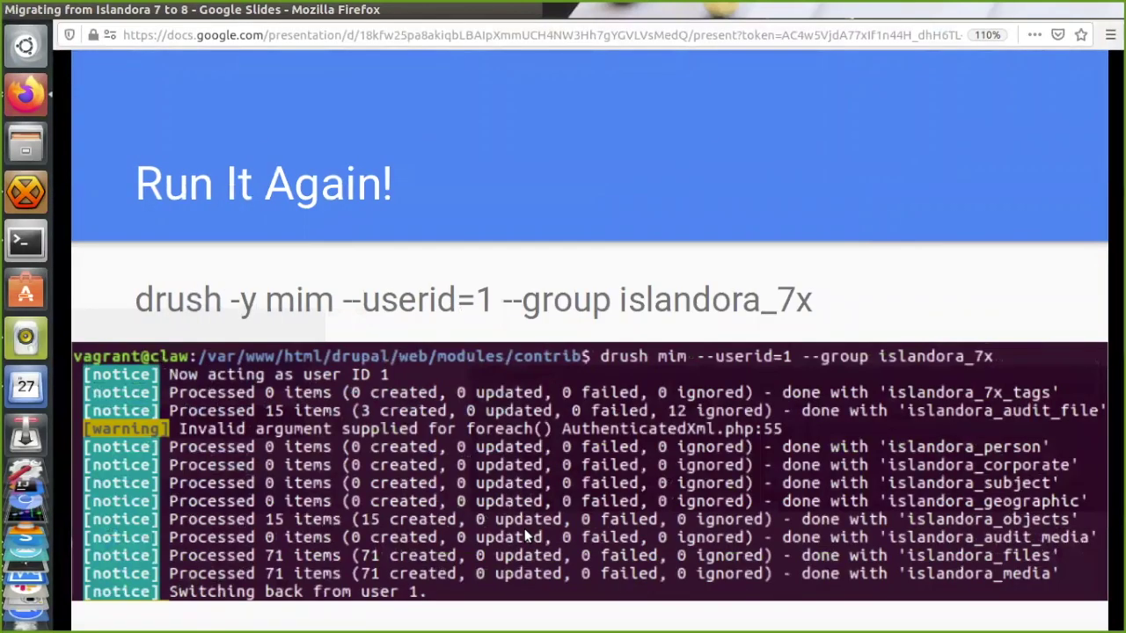
key("Right")
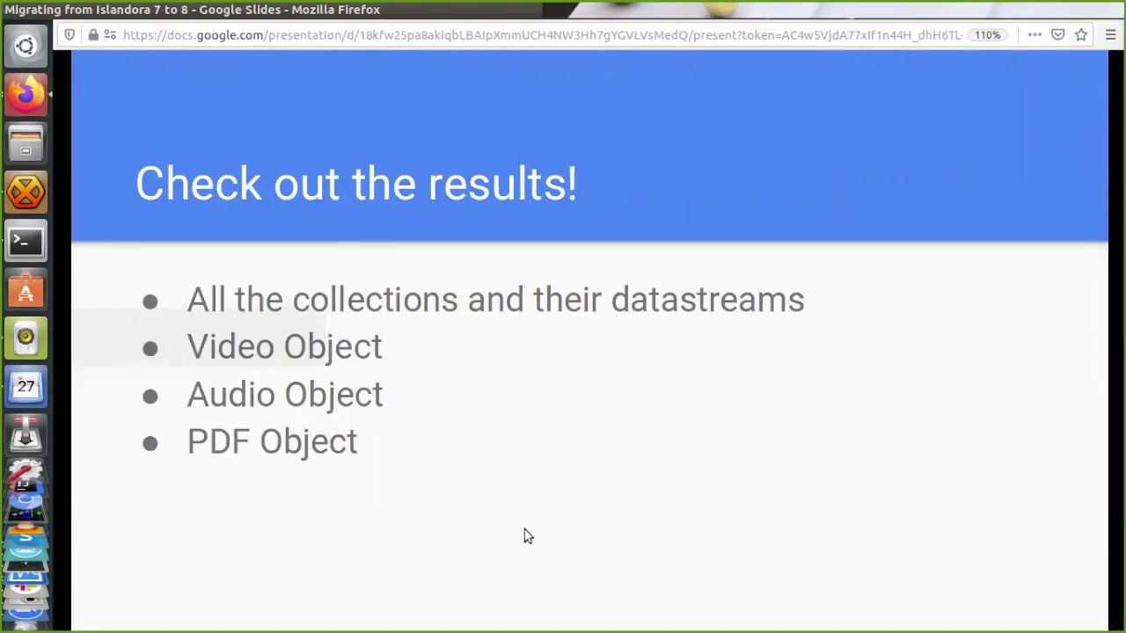
key("alt+Tab")
right_click(23, 96)
left_click(23, 97)
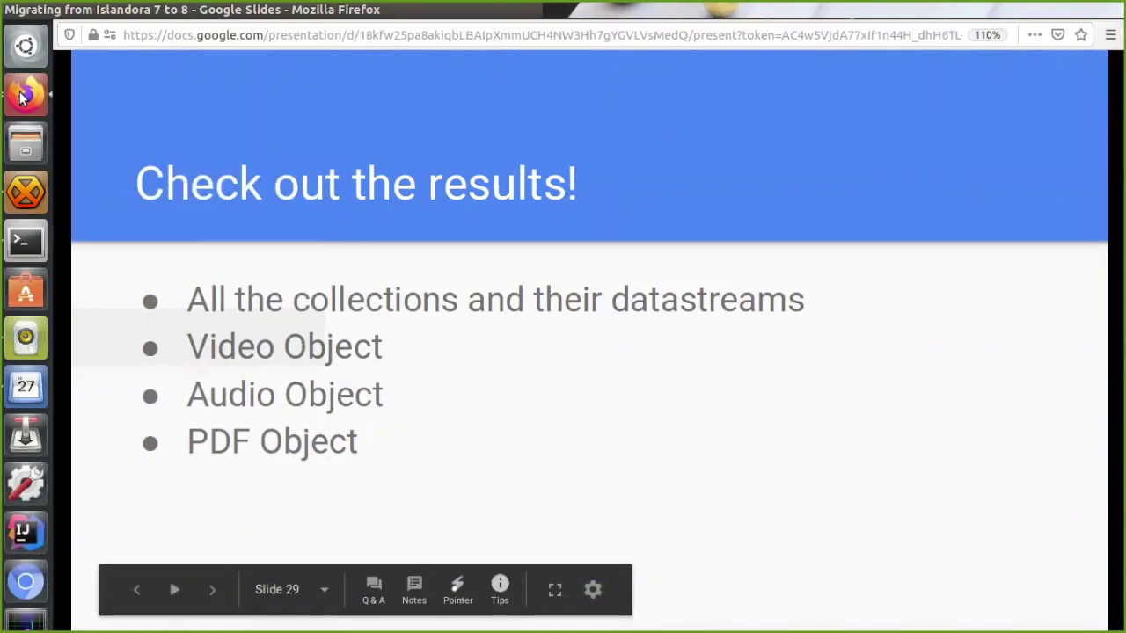
left_click(23, 97)
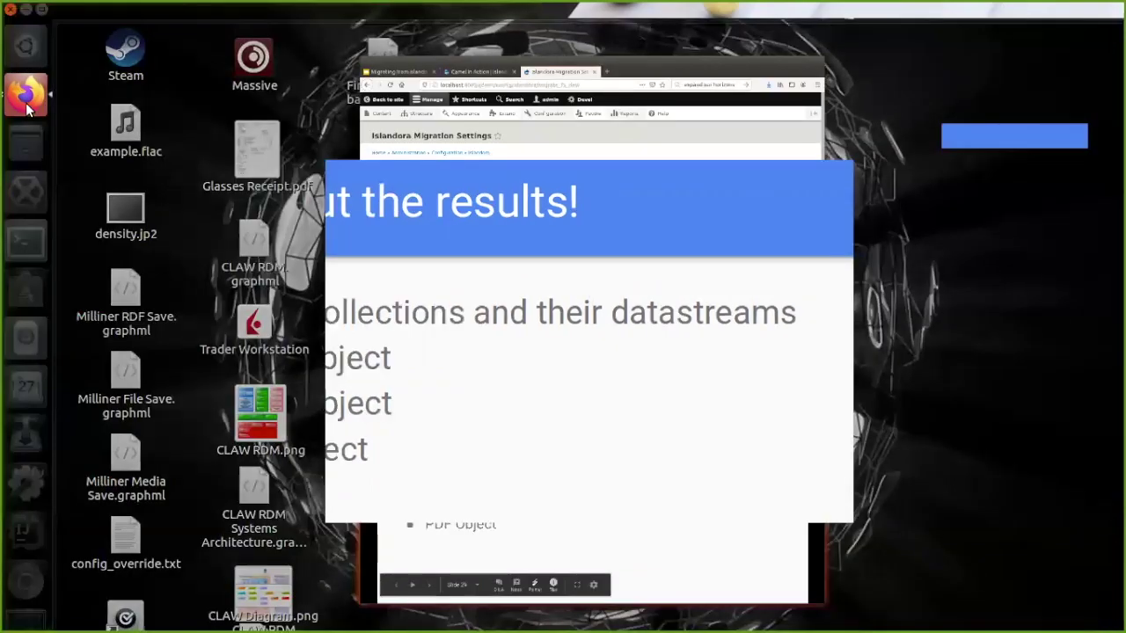
- Leave the admin settings and go to the Islandora 8 home page
left_click(690, 208)
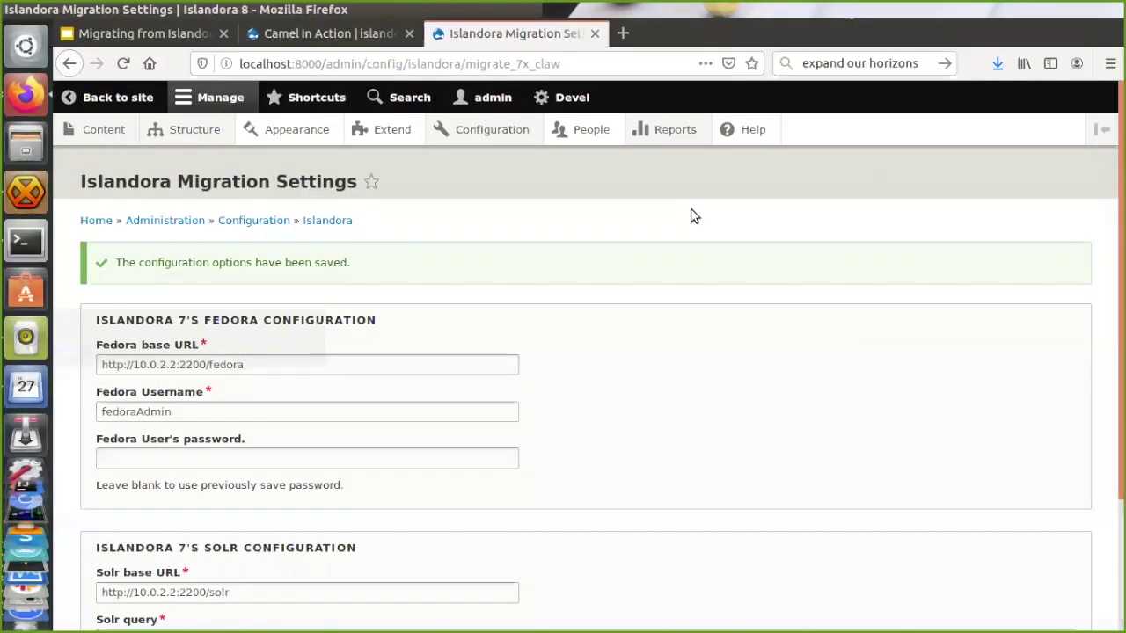
left_click(129, 104)
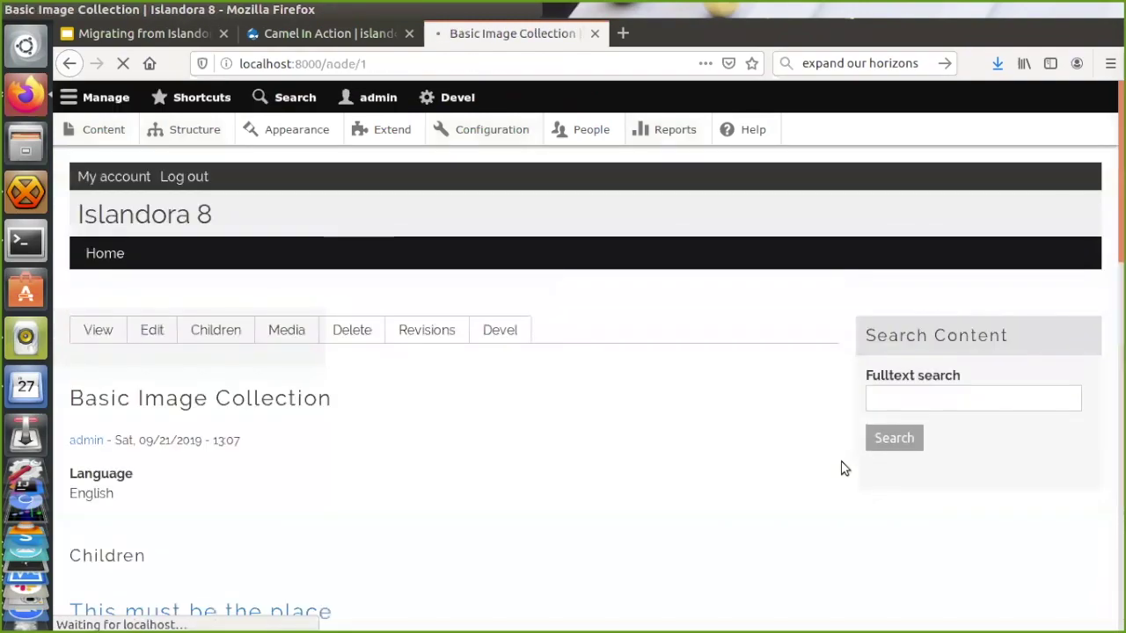
left_click(162, 217)
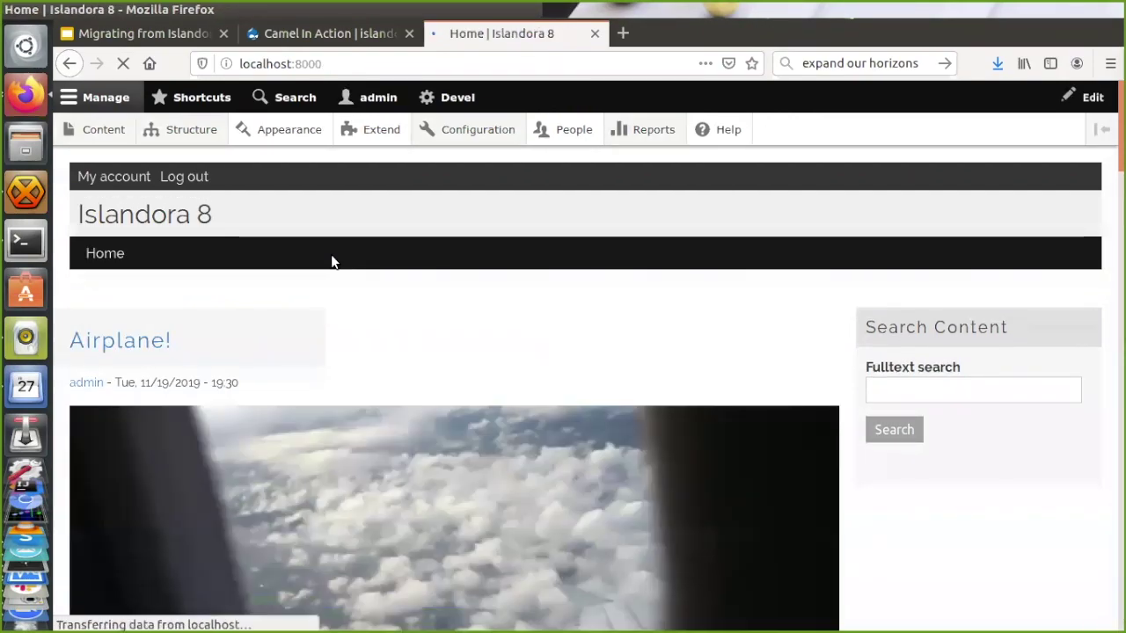
- Scroll through the front page's migrated items, from Airplane! down to Web ARChive Collection
scroll(512, 335, "down", 5)
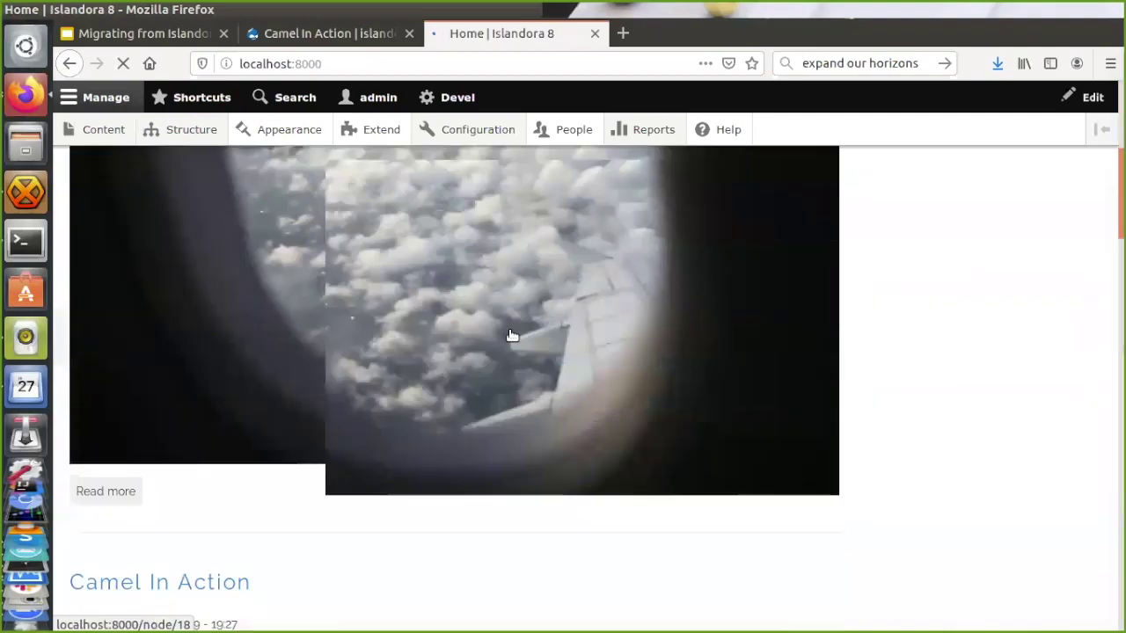
scroll(512, 335, "down", 6)
scroll(512, 335, "down", 3)
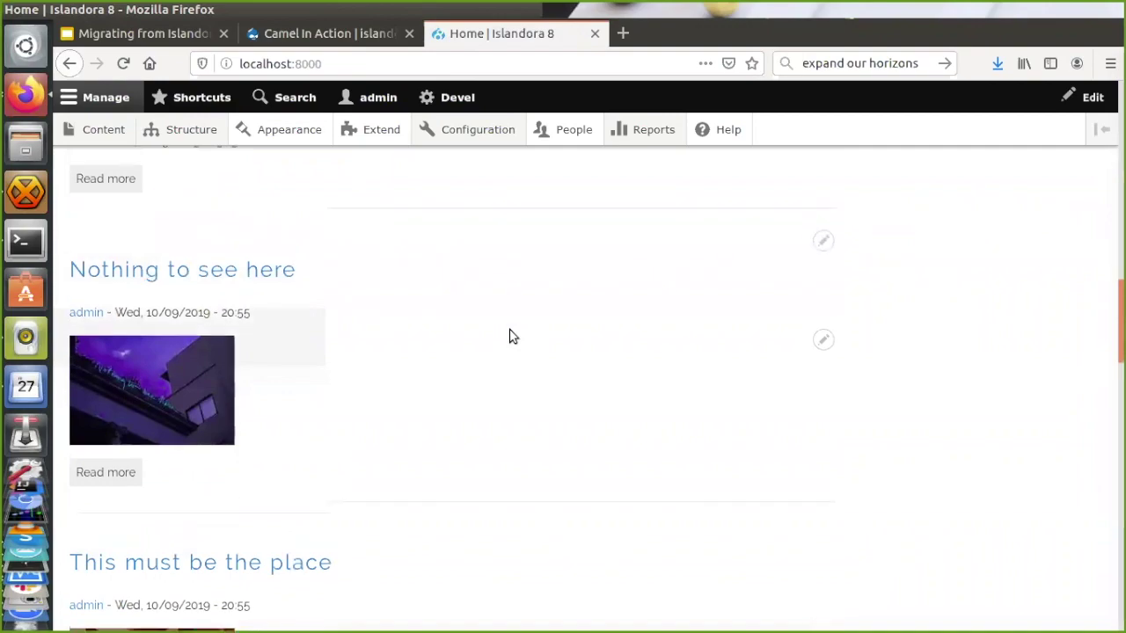
scroll(513, 337, "up", 2)
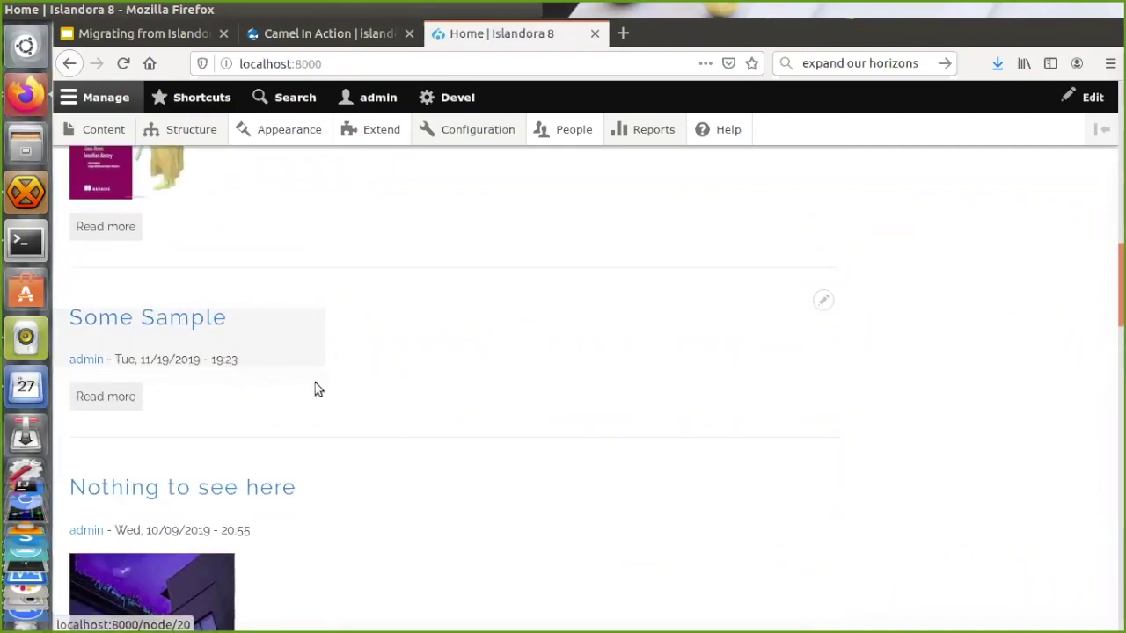
scroll(318, 390, "down", 10)
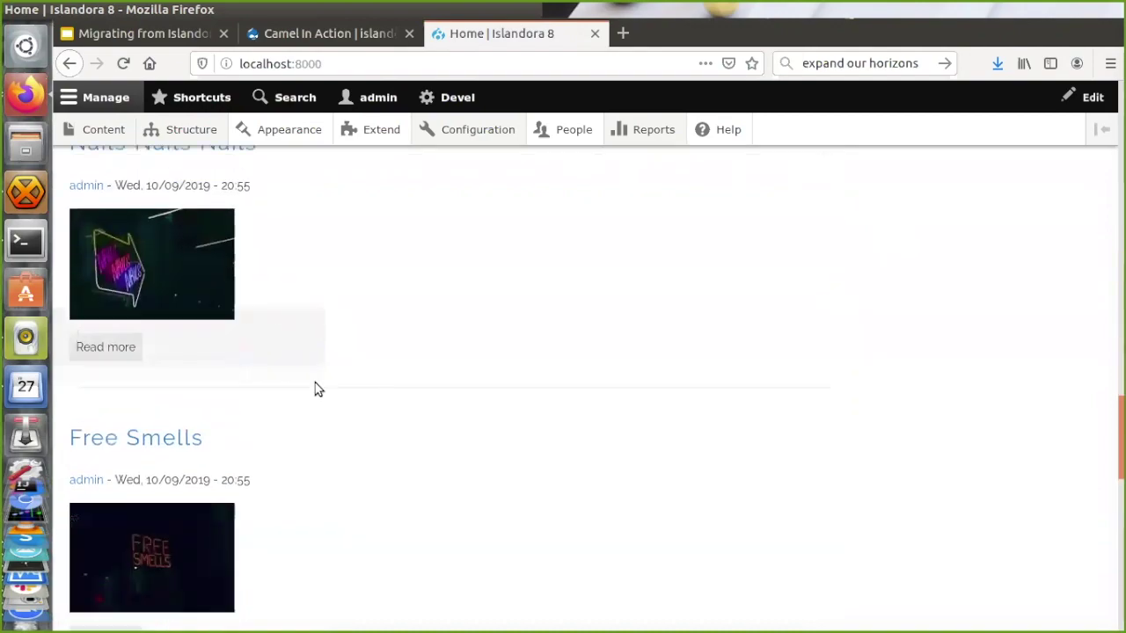
scroll(318, 389, "down", 6)
scroll(318, 390, "up", 10)
scroll(315, 387, "up", 10)
scroll(314, 386, "down", 20)
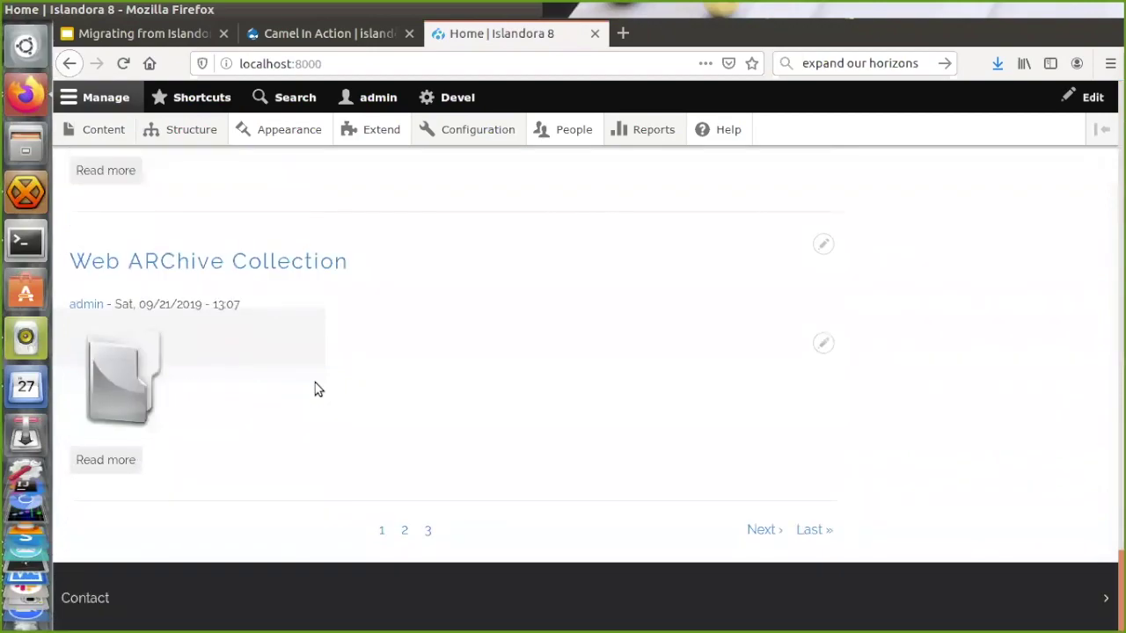
left_click(253, 264)
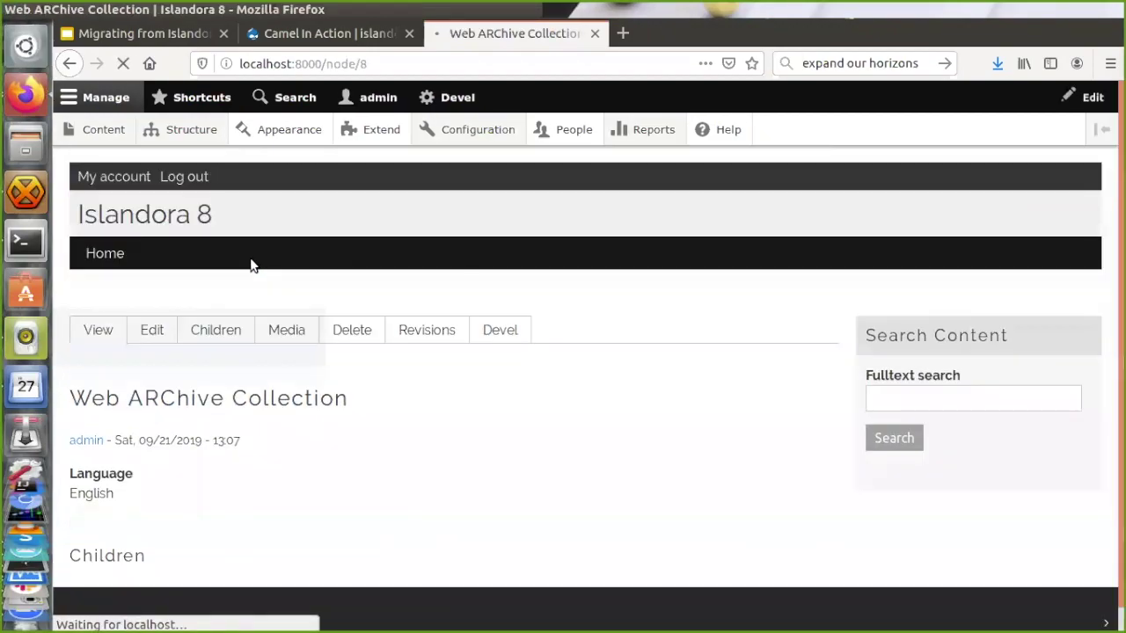
left_click(280, 328)
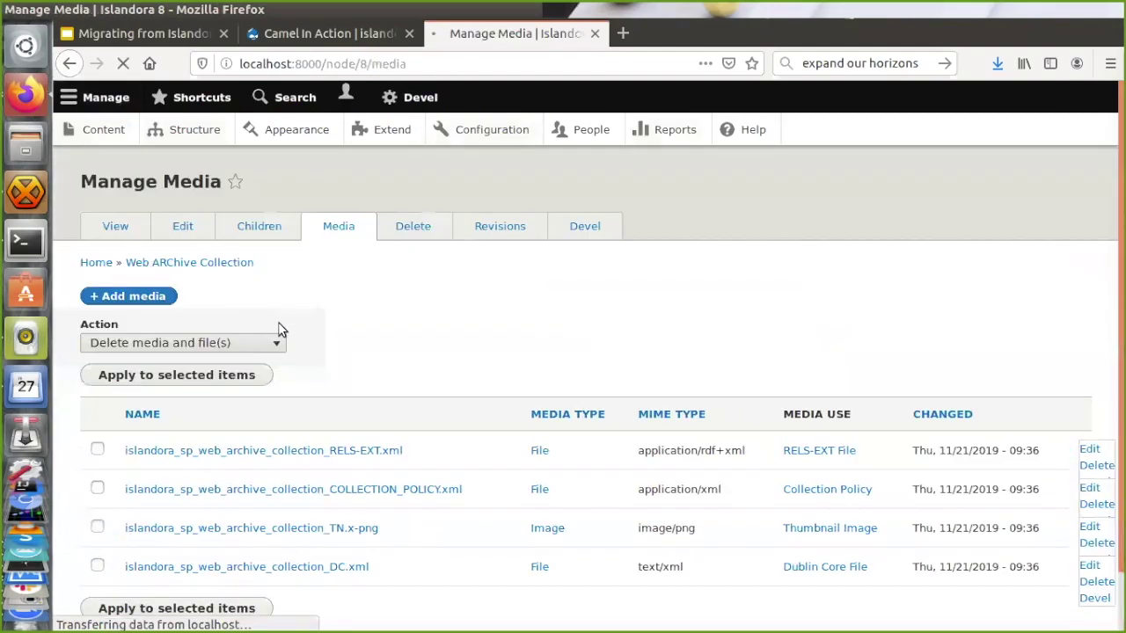
scroll(367, 427, "down", 2)
scroll(364, 327, "up", 2)
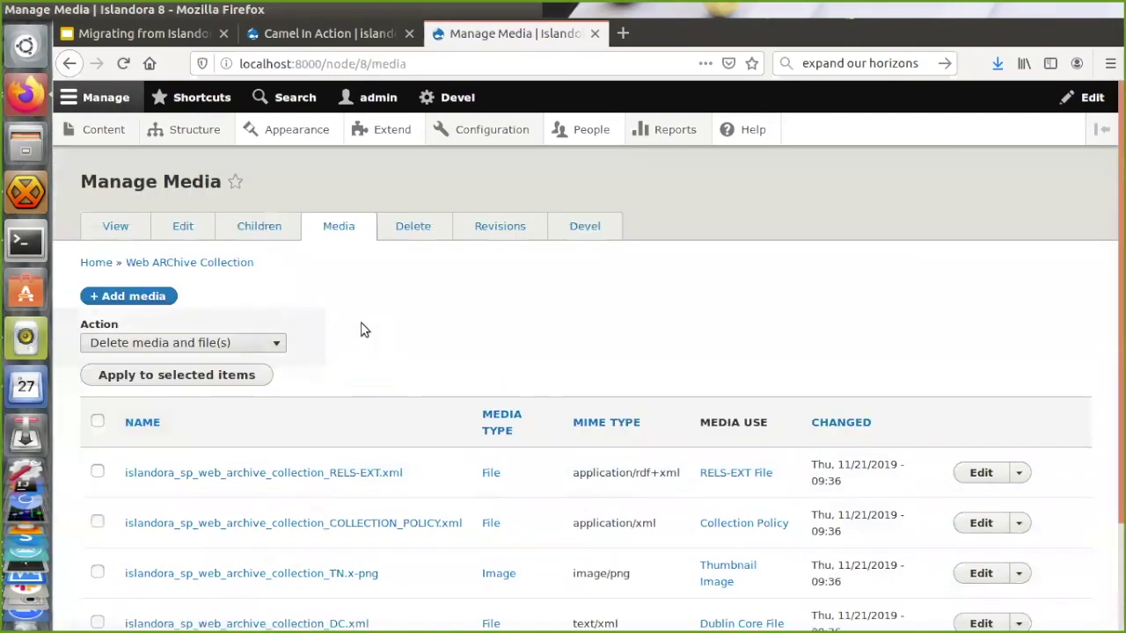
left_click(70, 63)
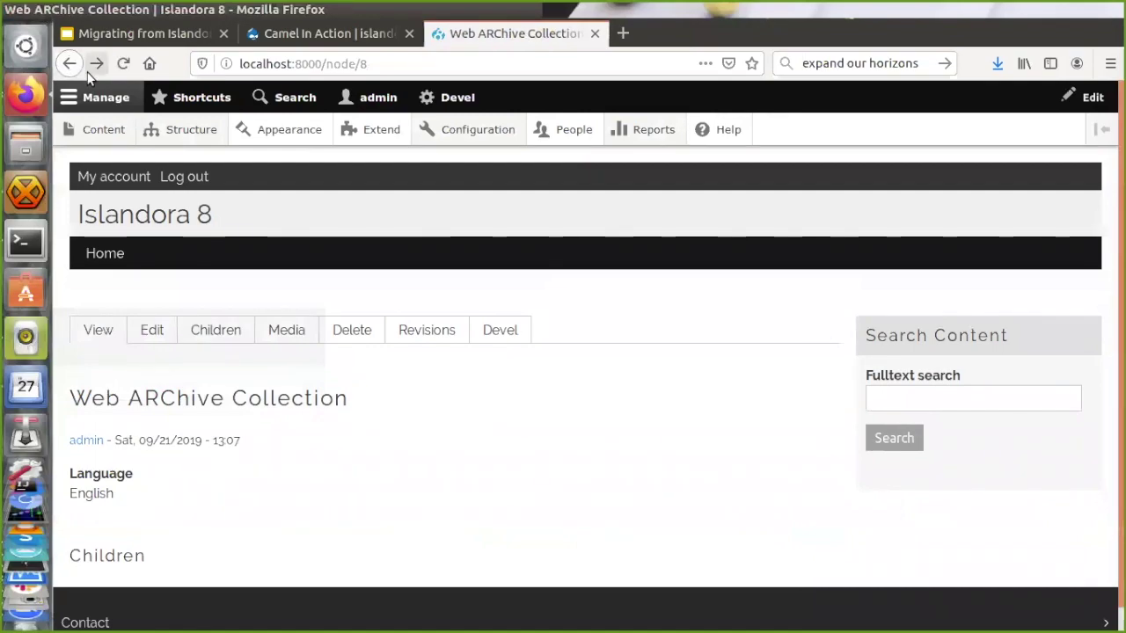
left_click(70, 63)
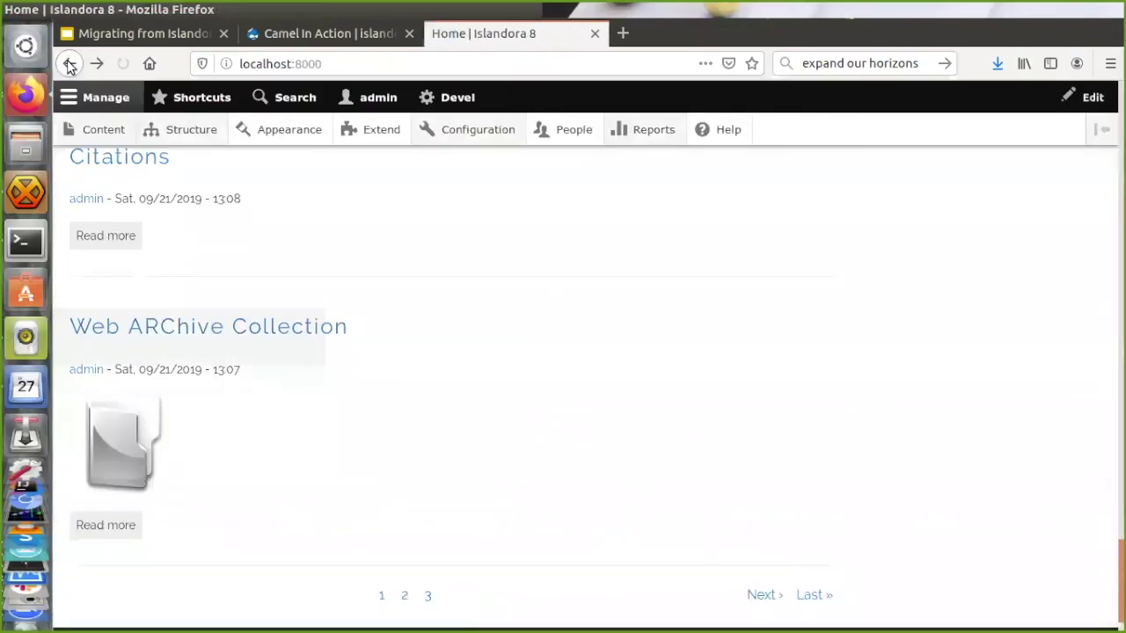
scroll(389, 354, "up", 10)
scroll(390, 354, "down", 5)
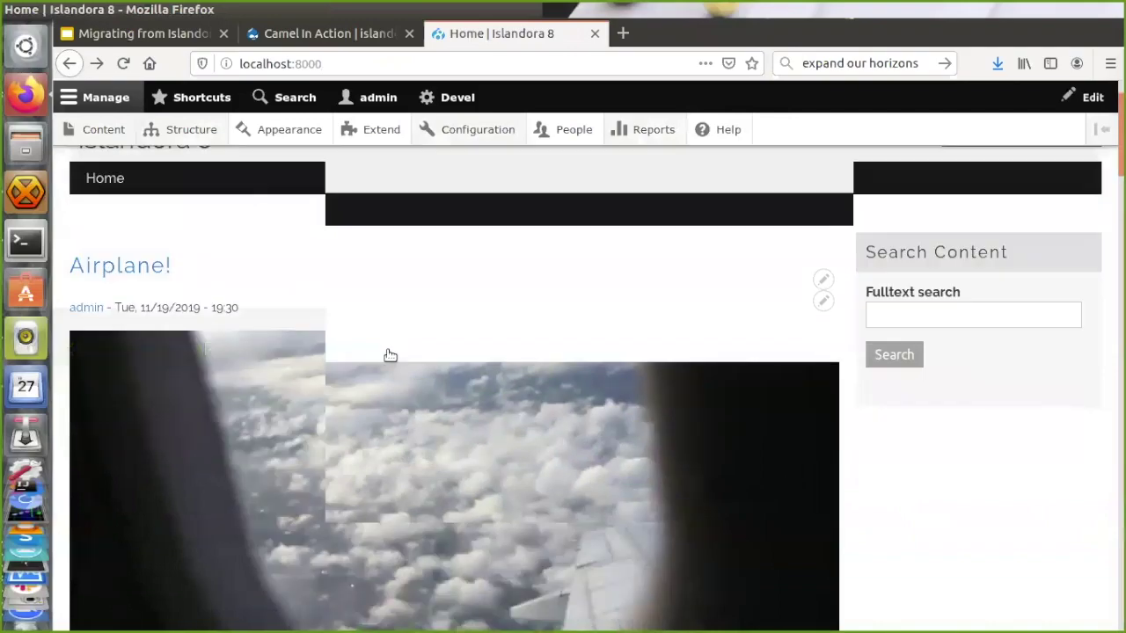
scroll(390, 354, "up", 4)
scroll(390, 355, "down", 1)
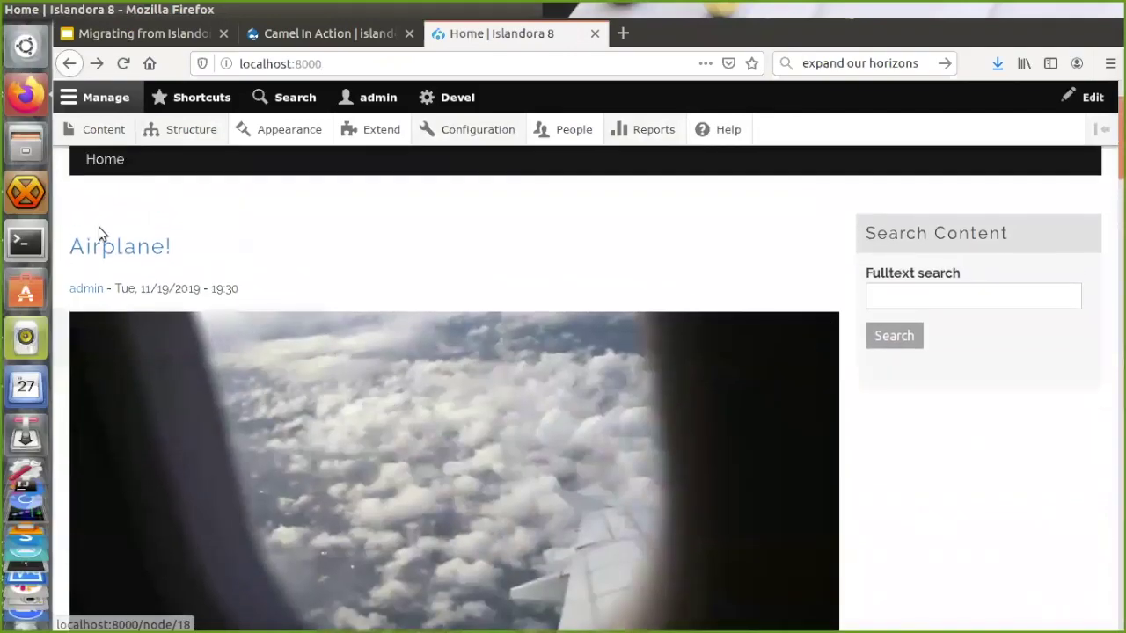
- Open the Airplane! item and play, then pause, its migrated video
left_click(105, 250)
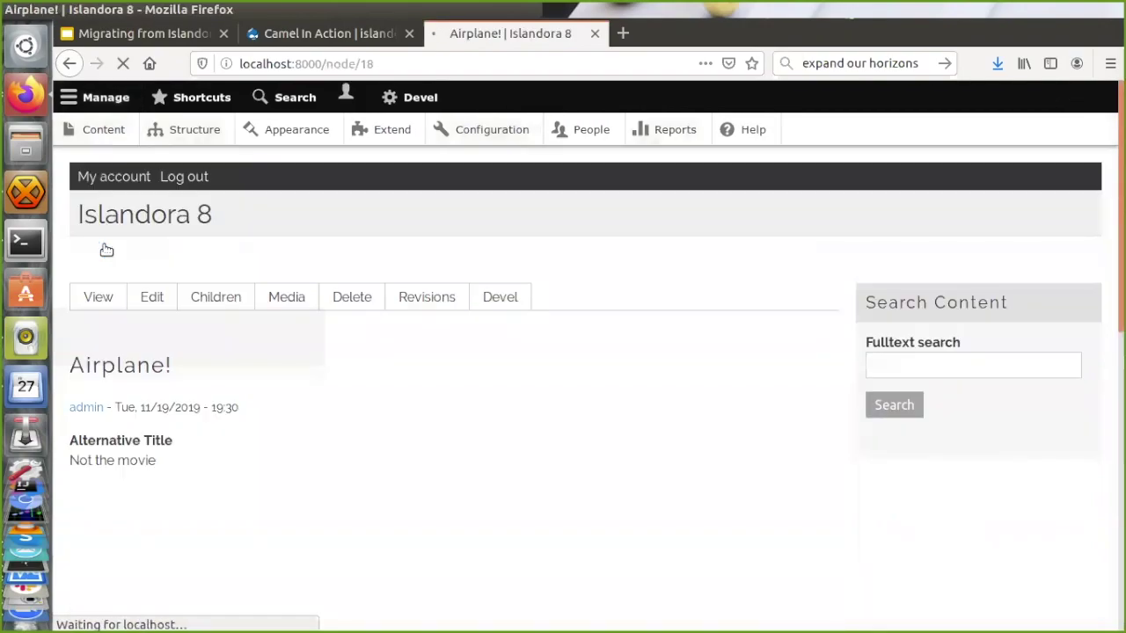
scroll(547, 362, "down", 2)
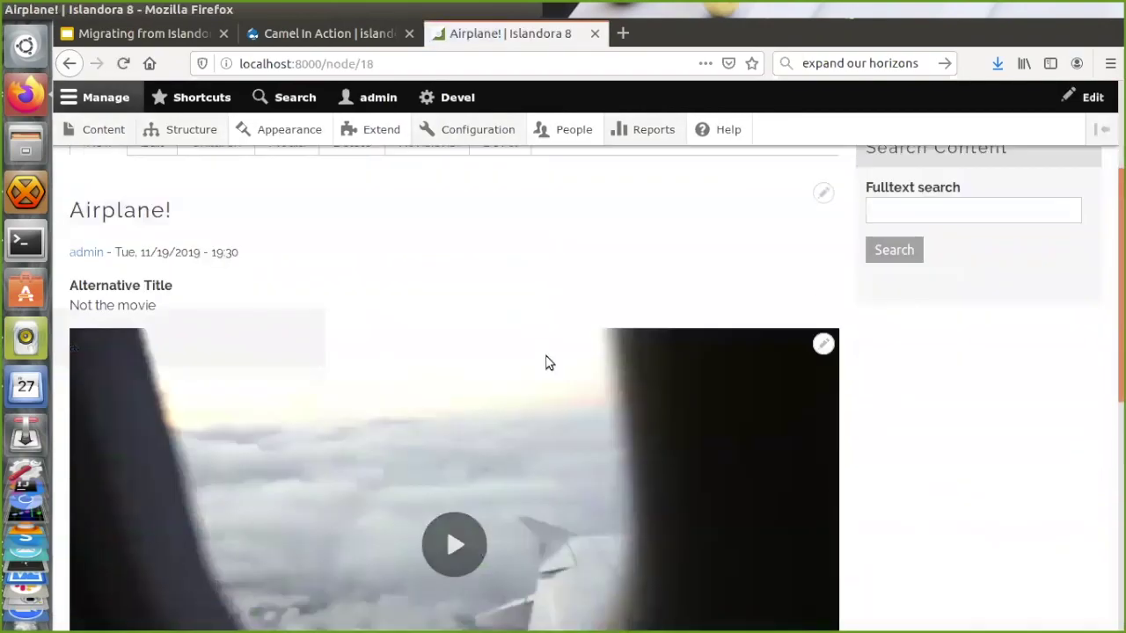
scroll(440, 395, "down", 2)
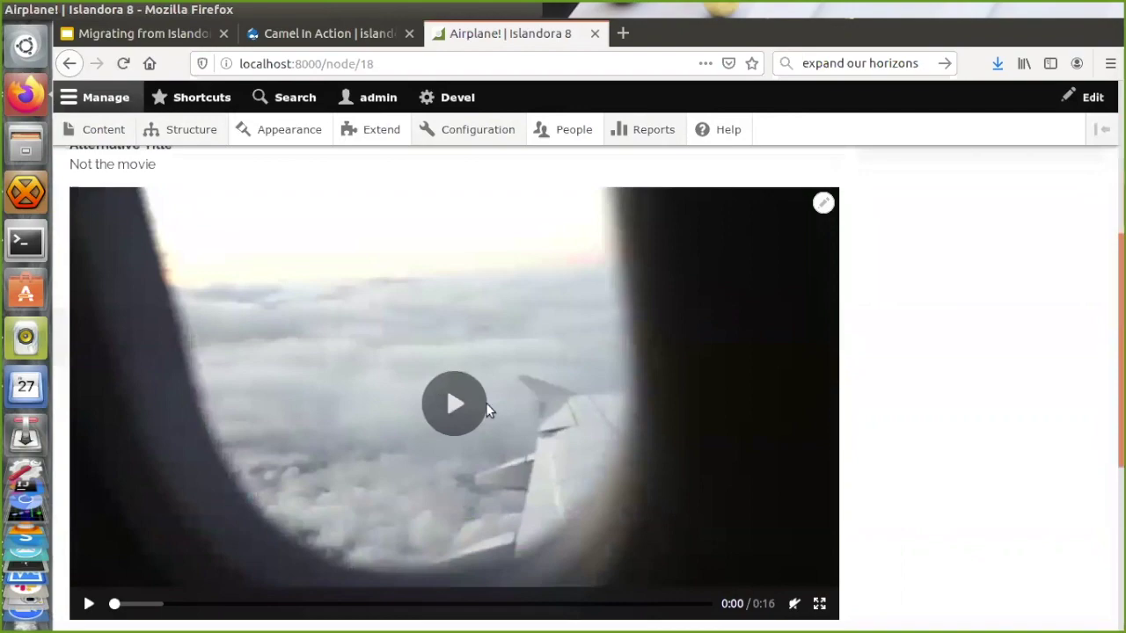
left_click(451, 416)
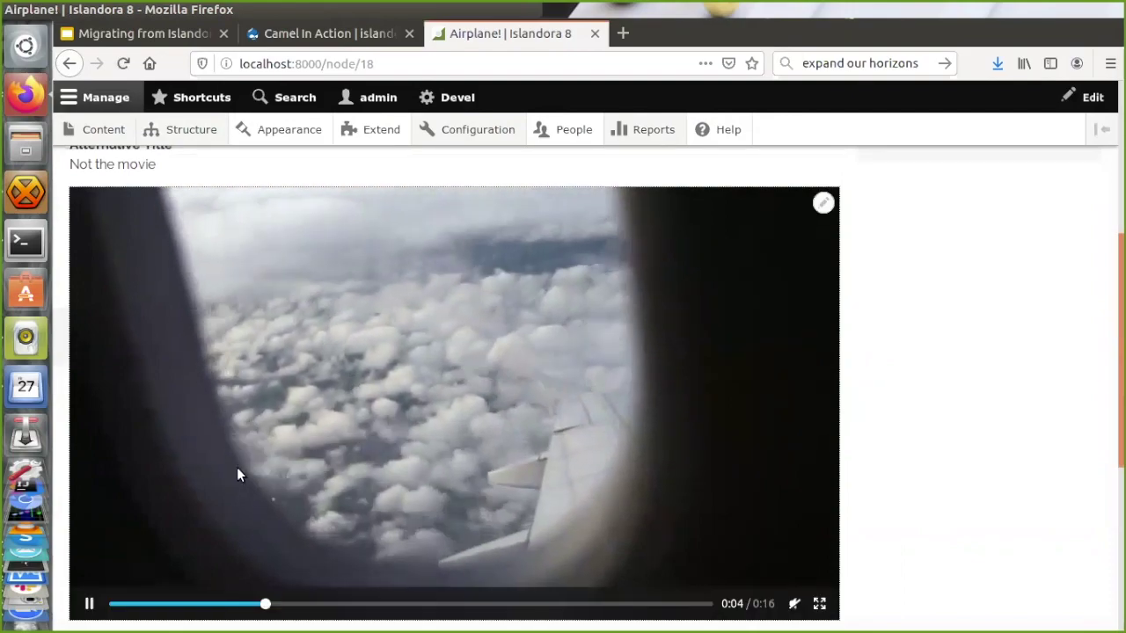
left_click(88, 607)
scroll(307, 427, "up", 6)
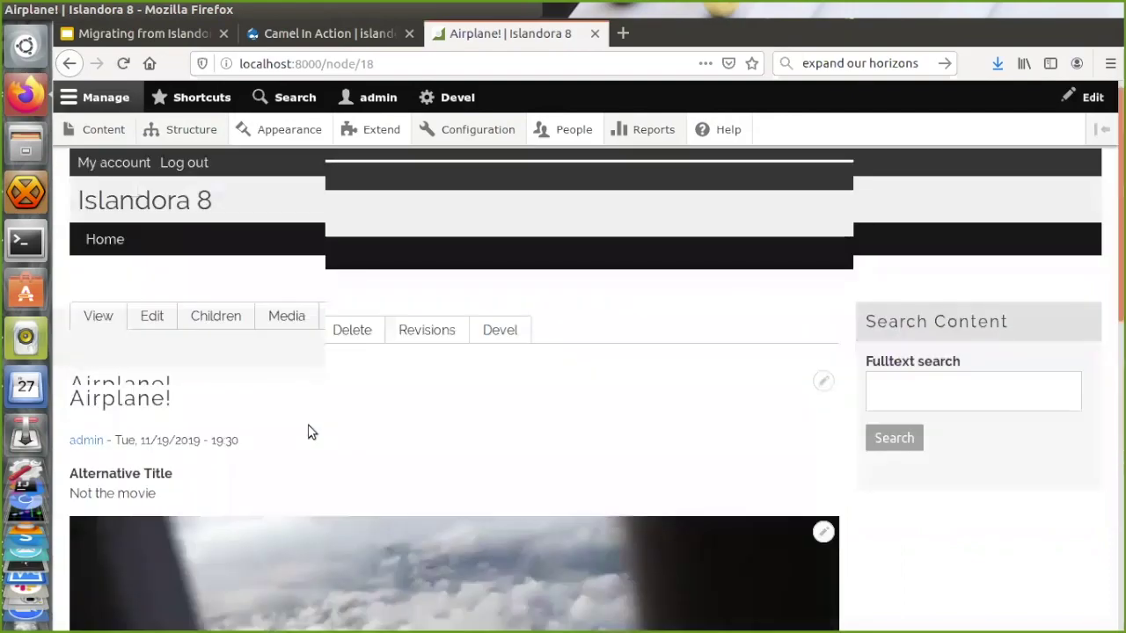
- Review the media attached to the Airplane! item, briefly comparing with Camel In Action
left_click(272, 341)
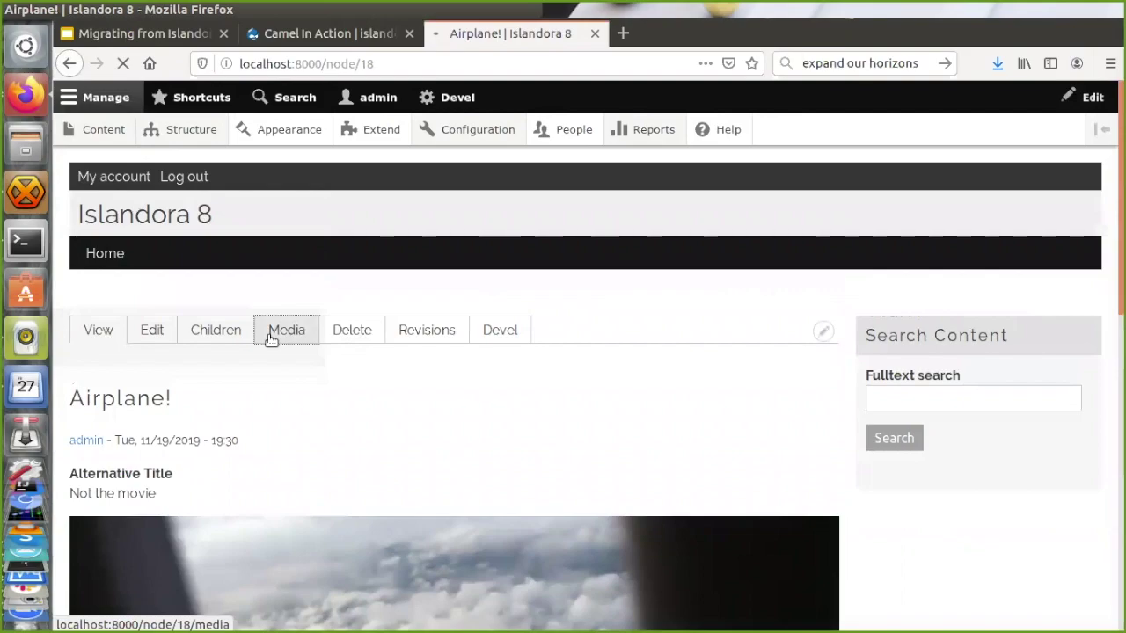
scroll(271, 340, "down", 4)
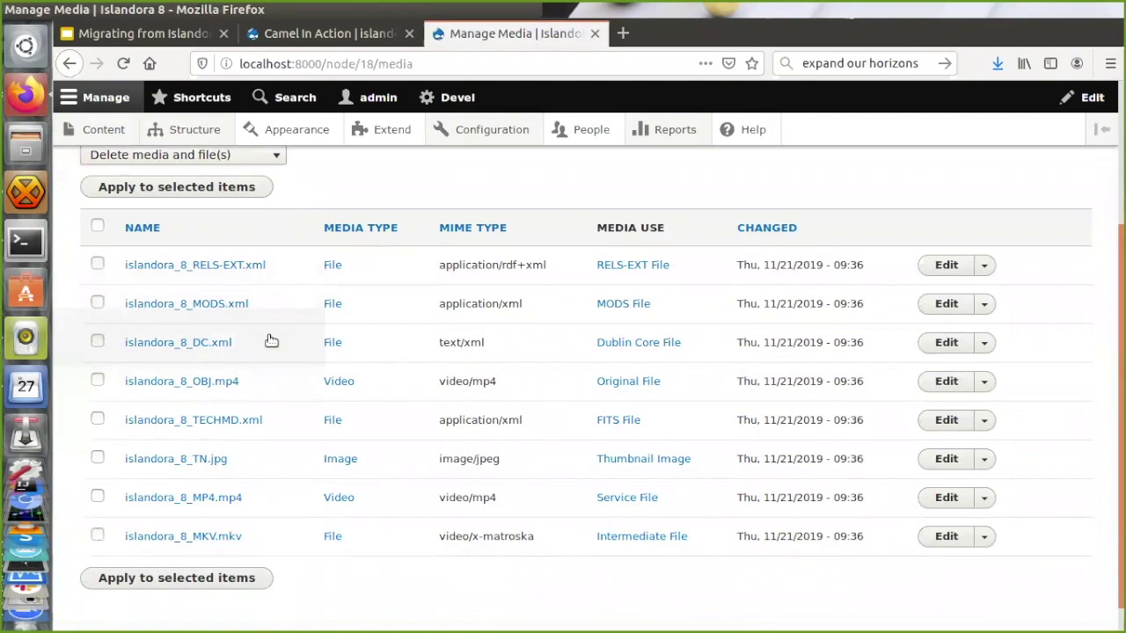
scroll(271, 341, "up", 4)
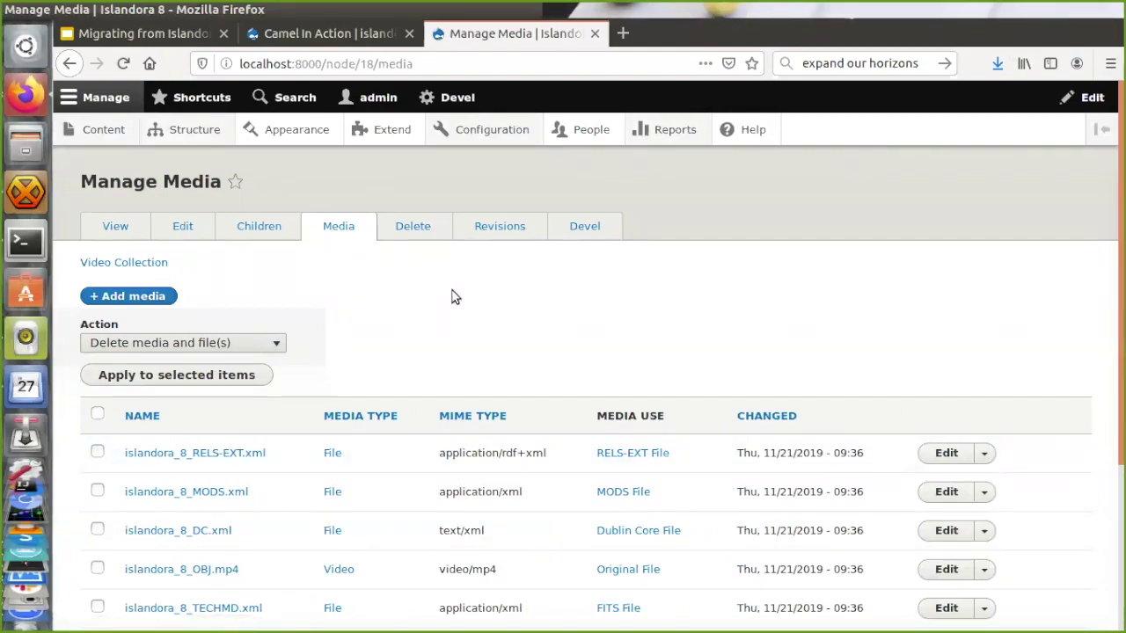
left_click(343, 41)
left_click(484, 39)
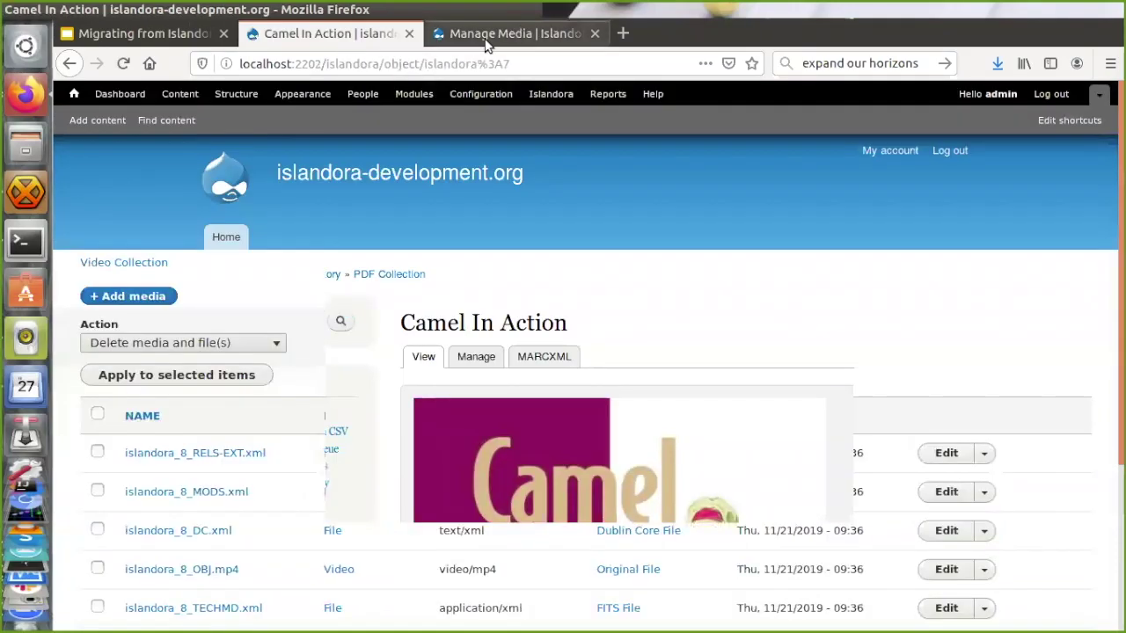
- Resume the full-screen presentation at the 'Let's extract a new bit of metadata' slide
left_click(121, 31)
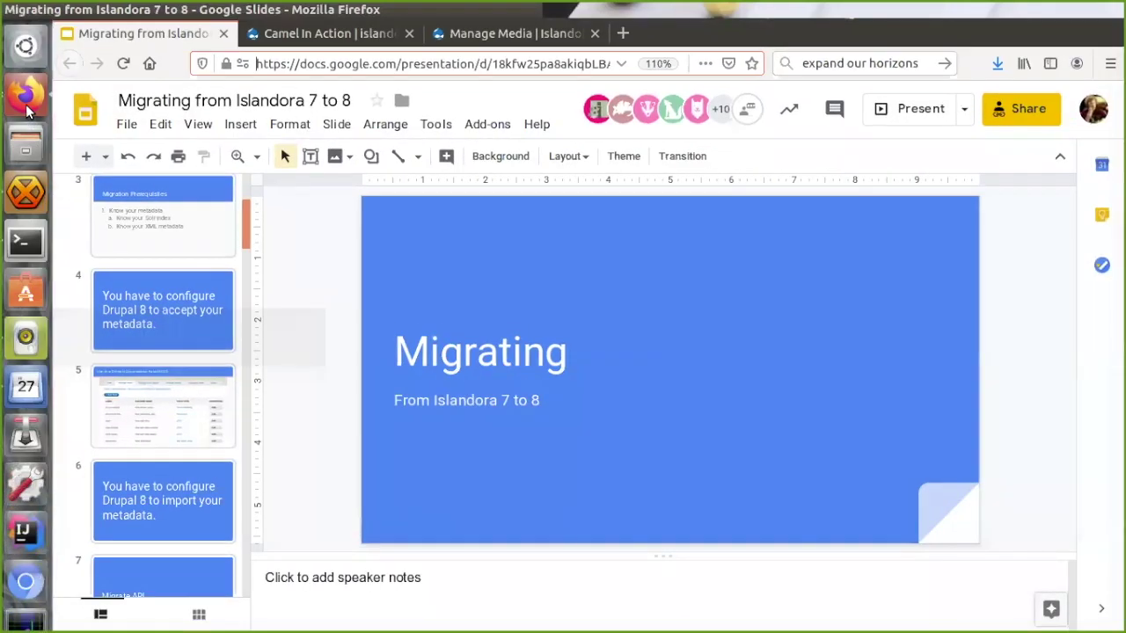
left_click(26, 104)
left_click(573, 304)
key("Right")
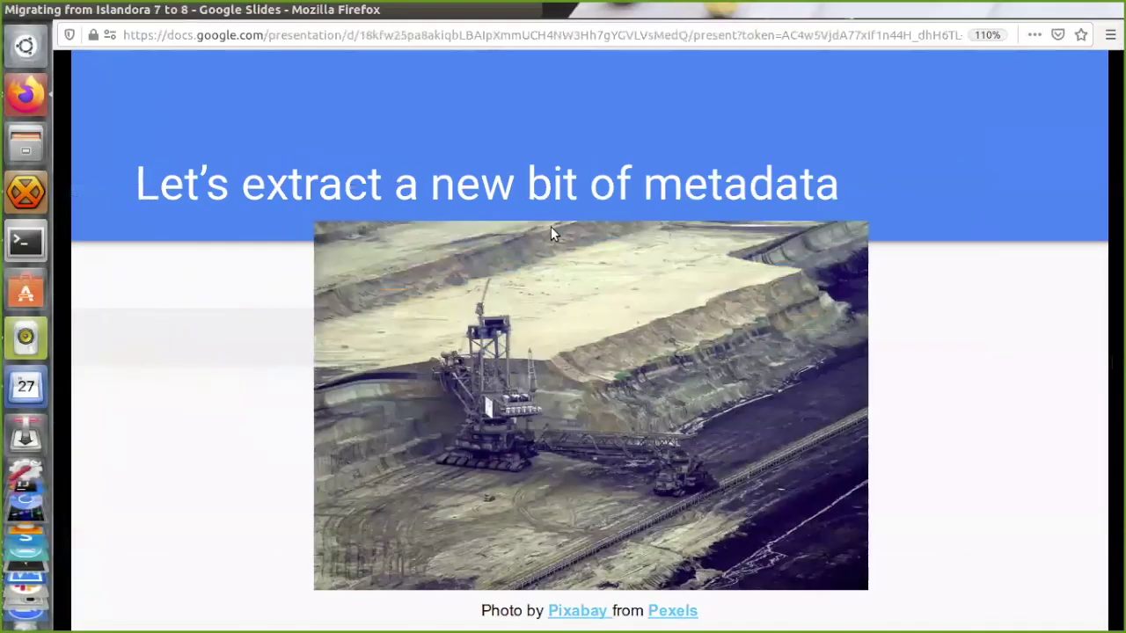
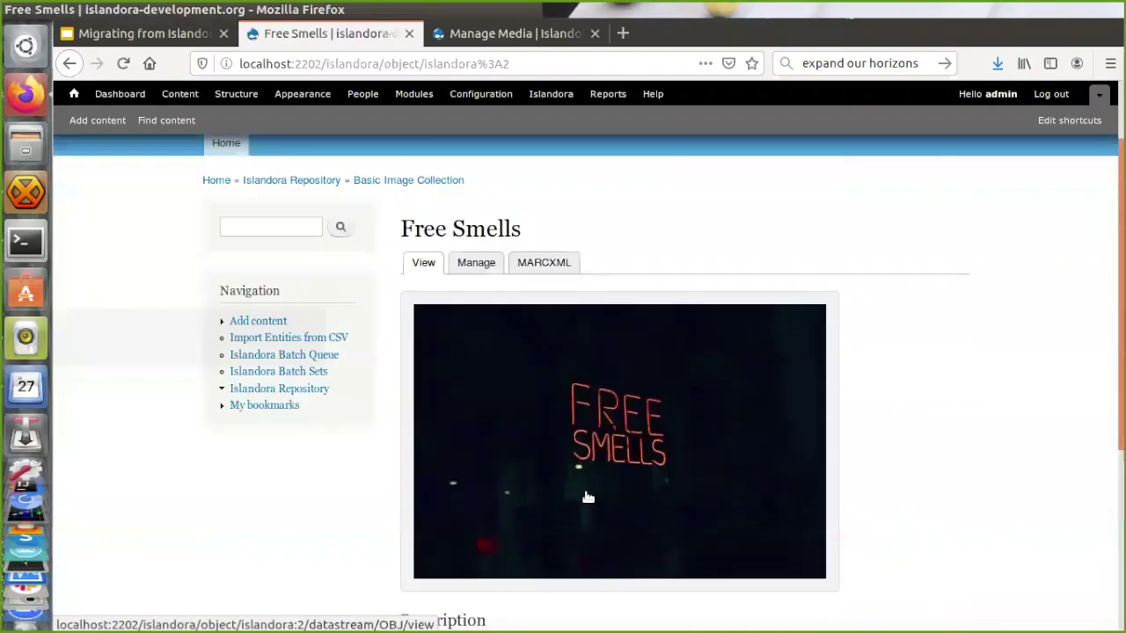
- Open the MODS datastream editor via Manage > Datastreams and locate the Genre value 'Free Smells'
left_click(470, 360)
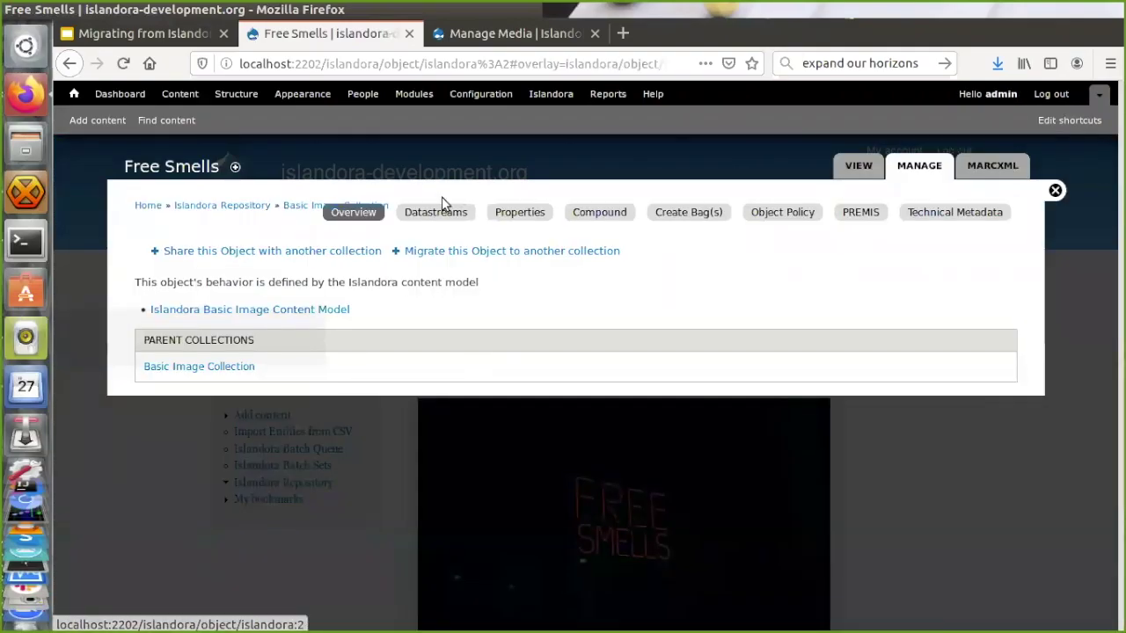
left_click(441, 216)
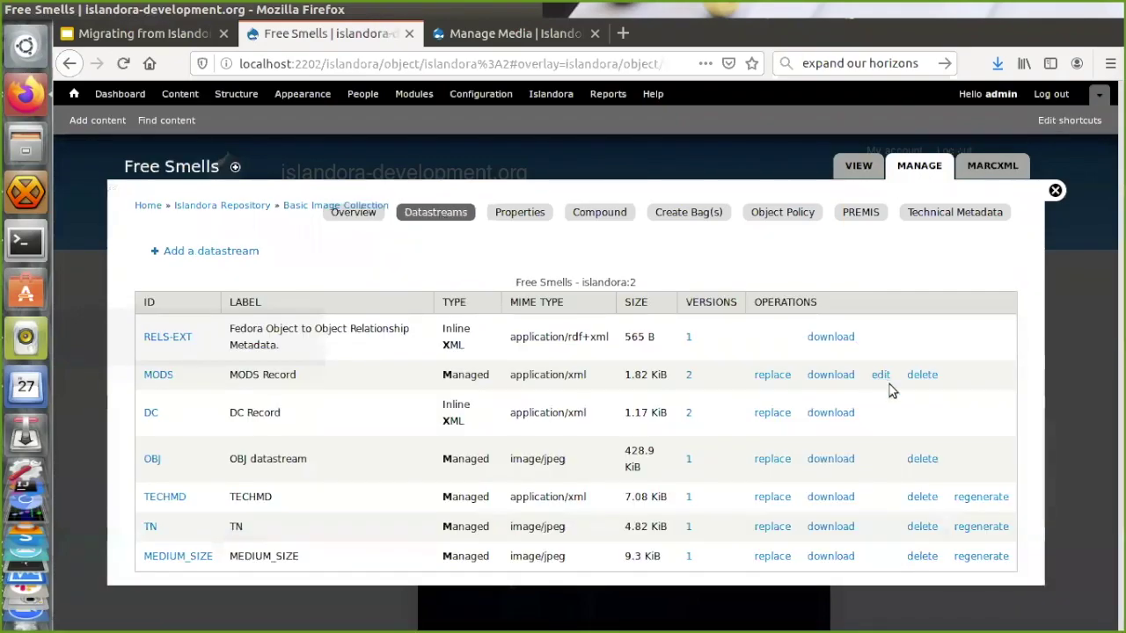
left_click(881, 374)
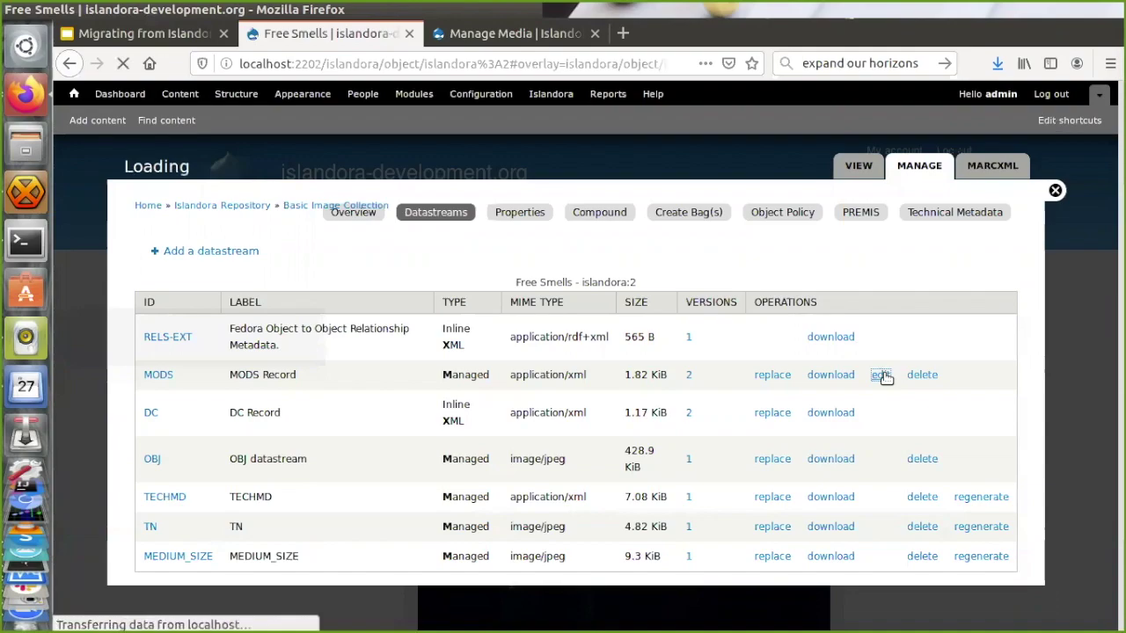
scroll(381, 402, "down", 5)
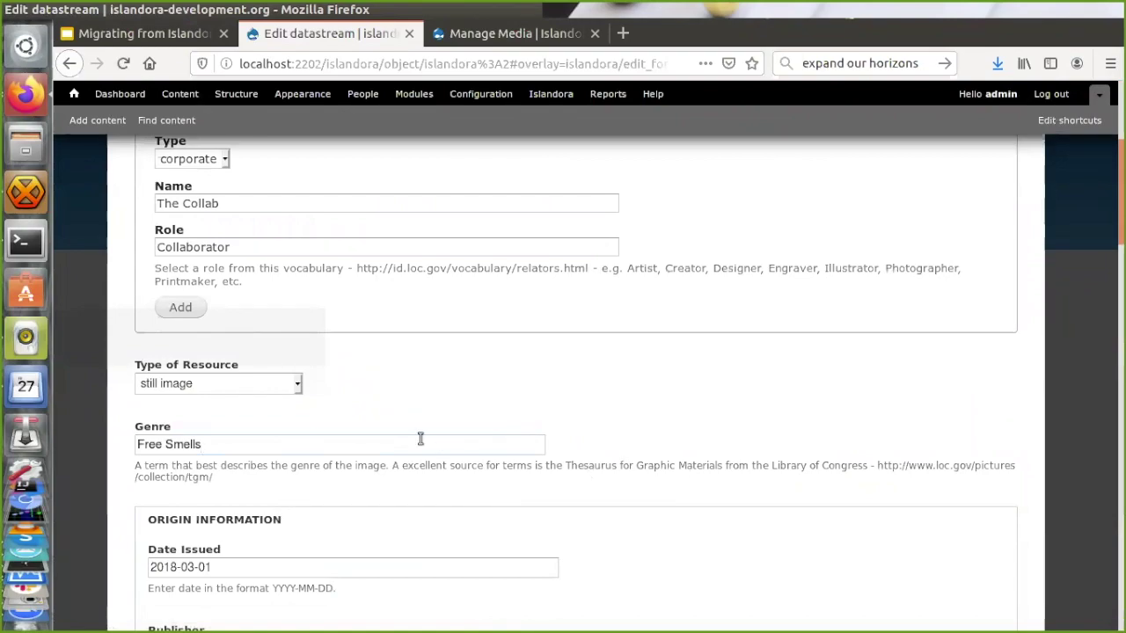
left_click_drag(225, 448, 56, 446)
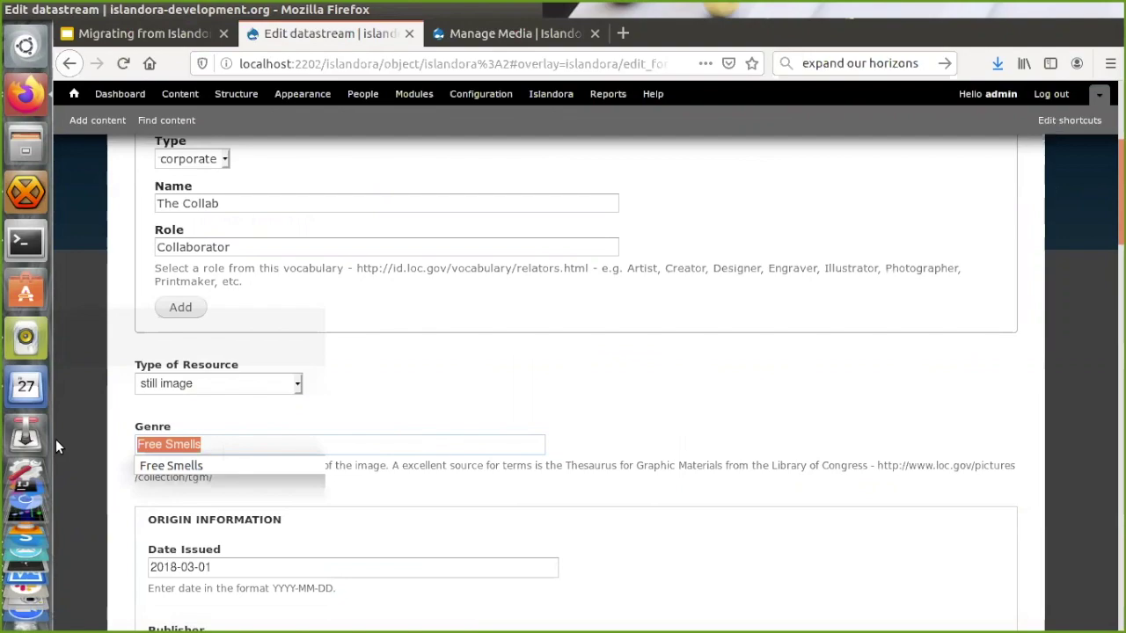
left_click(254, 445)
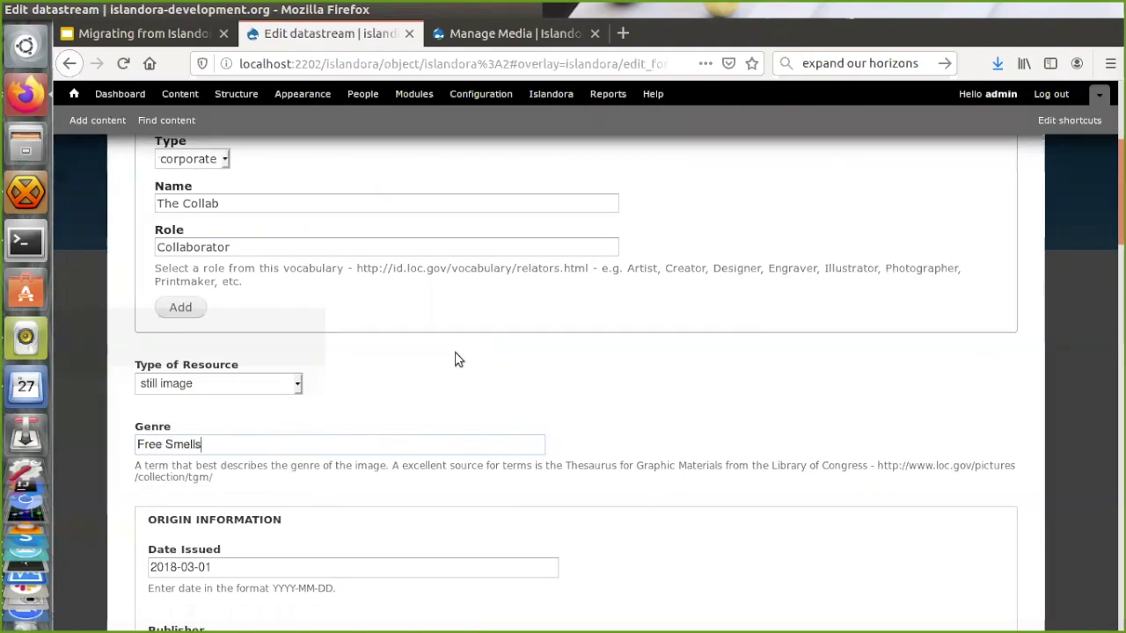
left_click(494, 34)
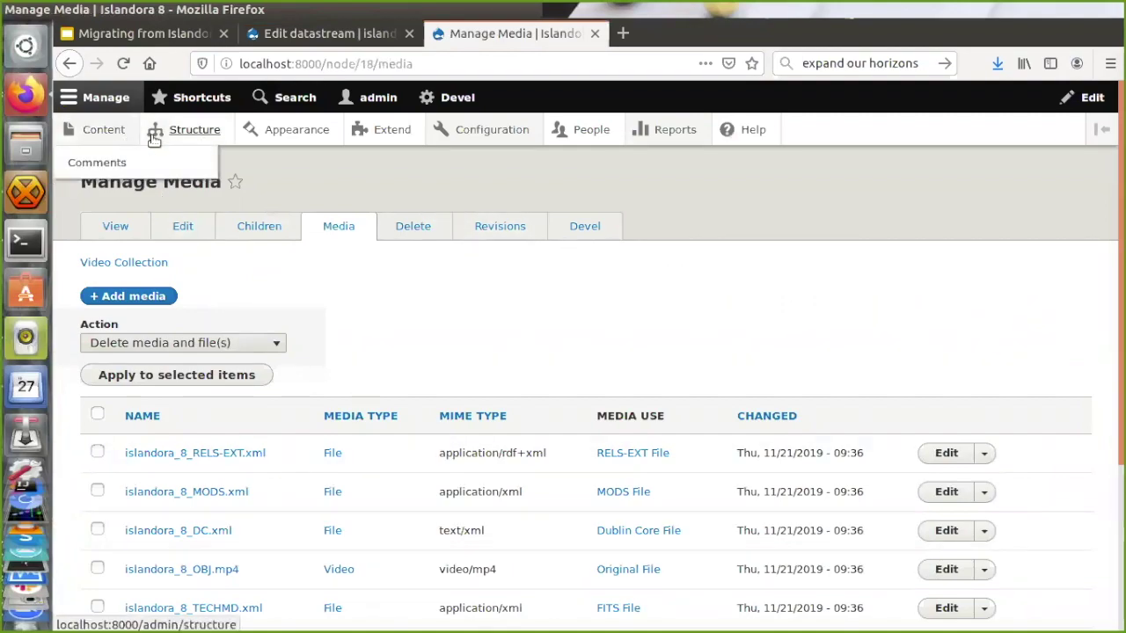
- Browse Repository Item's Manage fields list under Structure > Content types, then return to the MODS form
mouse_move(156, 135)
left_click(205, 266)
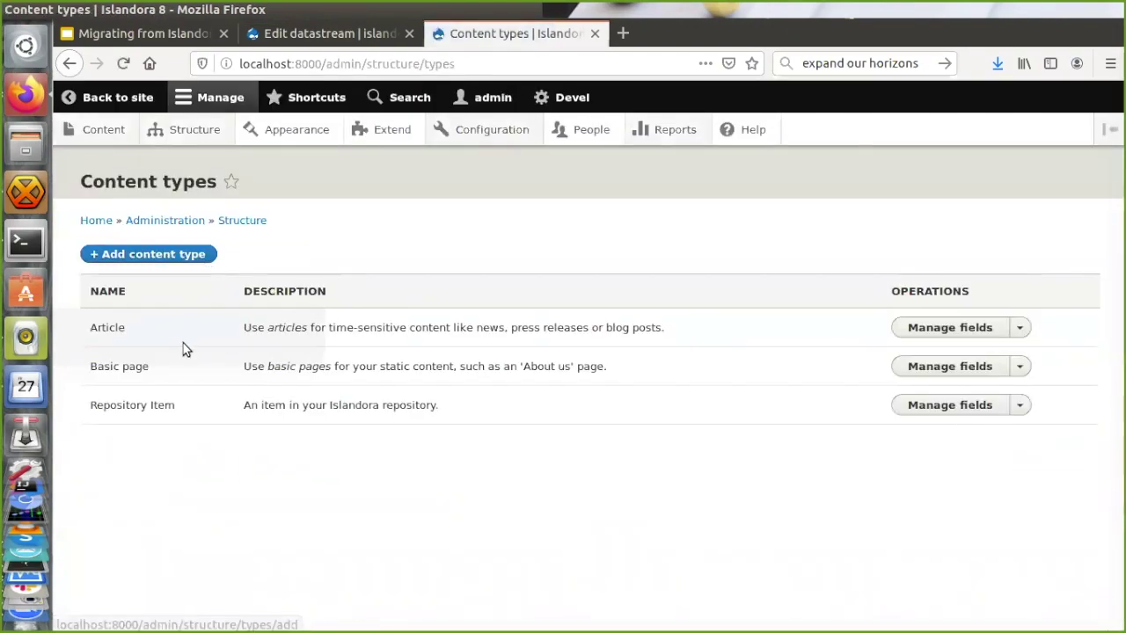
left_click(950, 407)
scroll(547, 449, "down", 3)
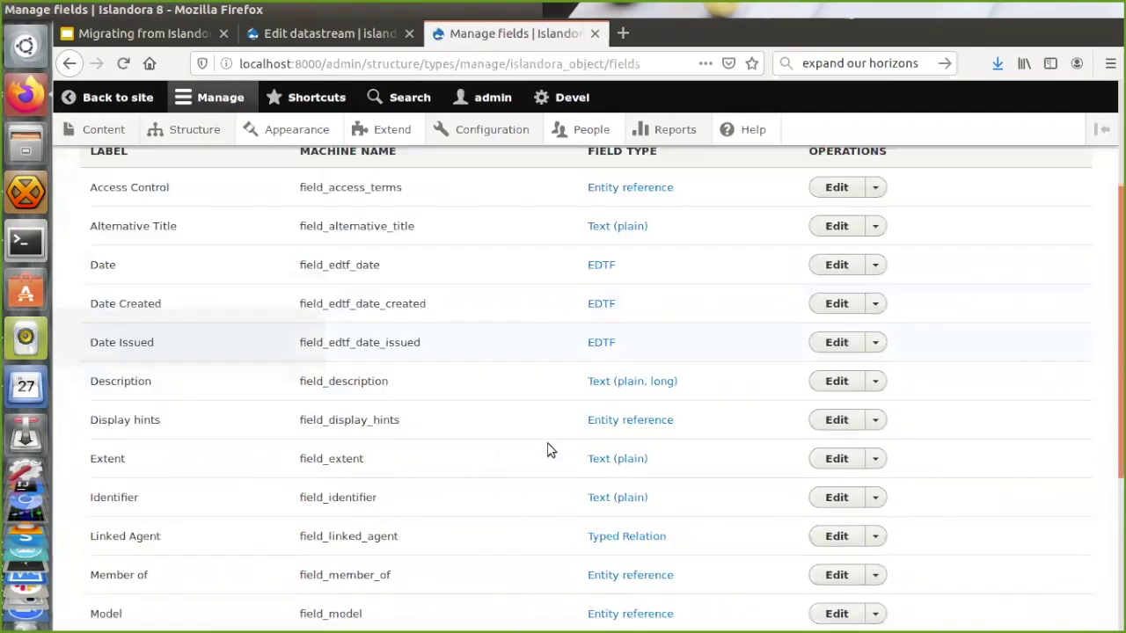
scroll(547, 448, "down", 5)
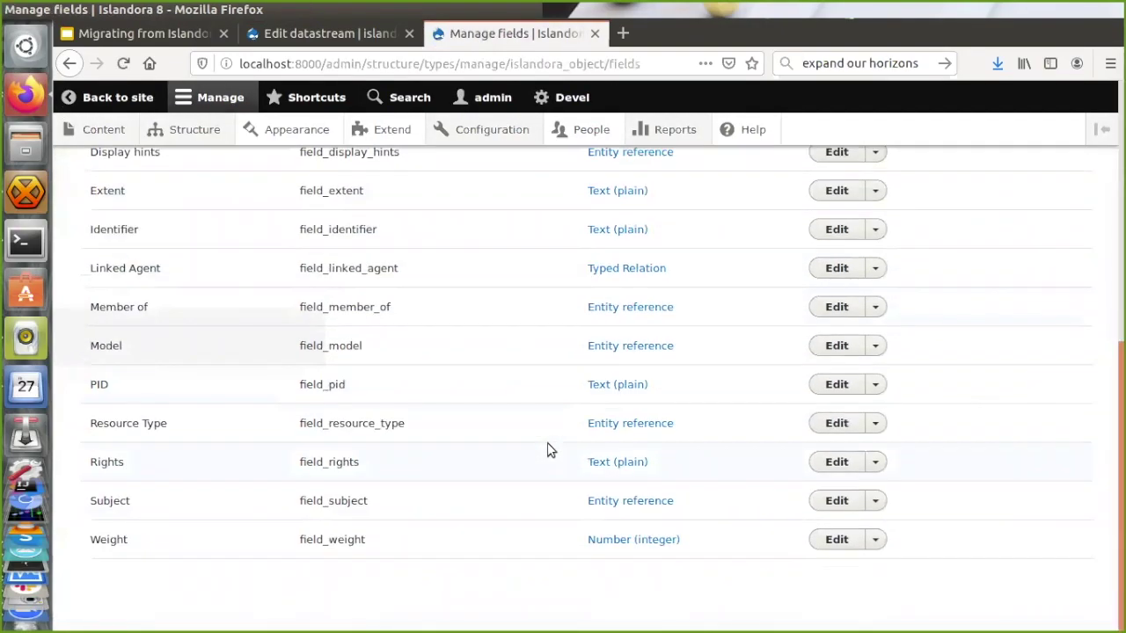
scroll(547, 450, "up", 5)
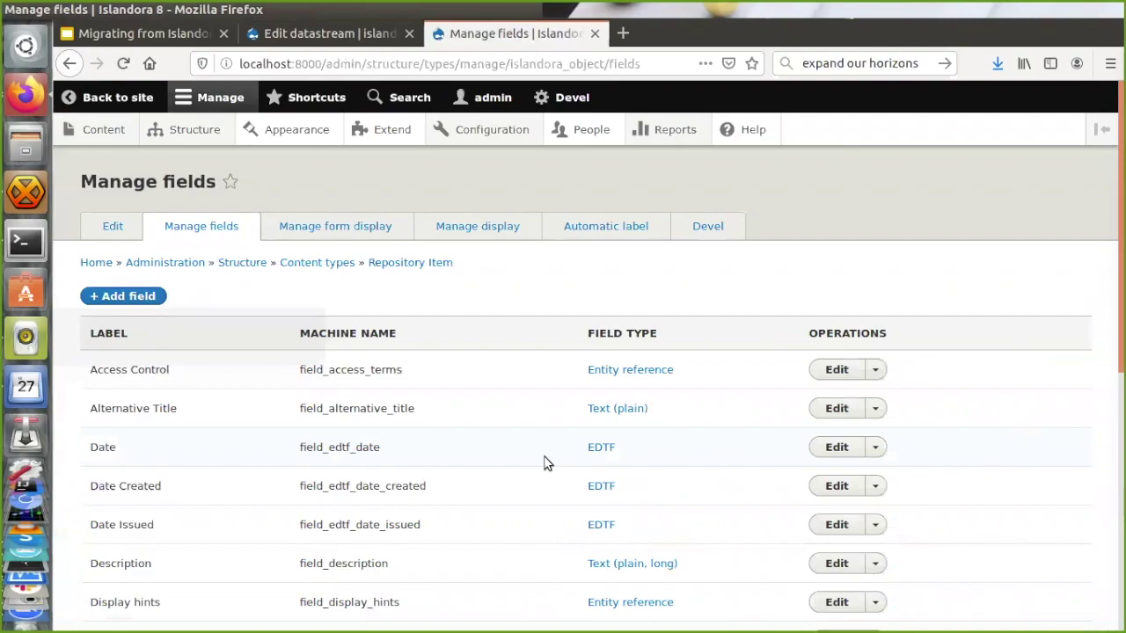
left_click(335, 42)
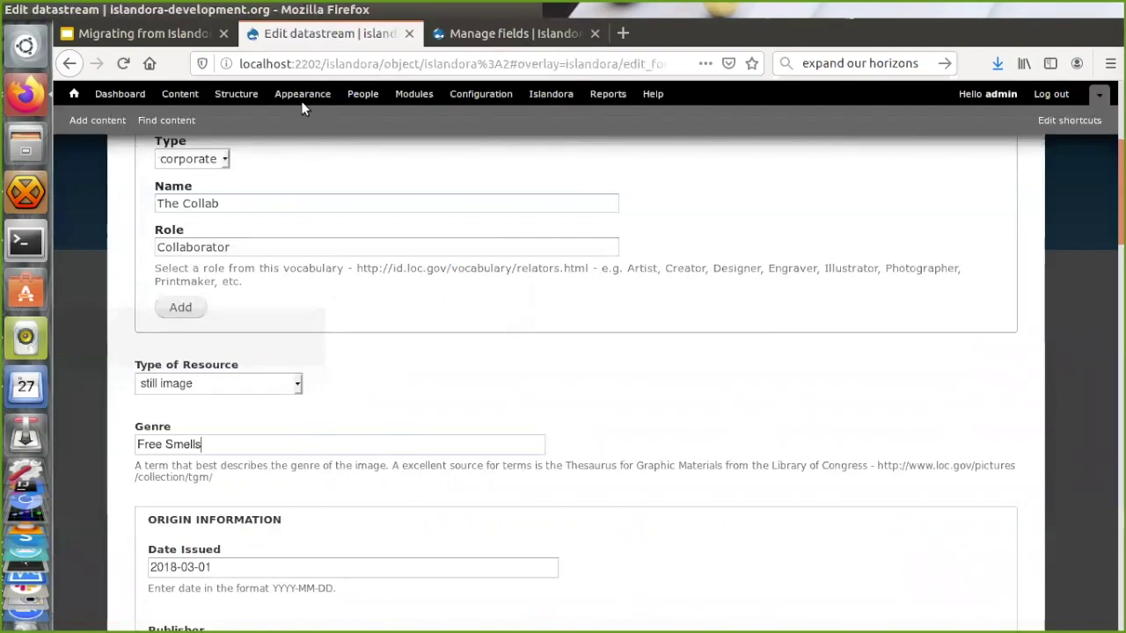
- Load the Solr Admin at localhost:2200/solr and select the collection1 core
left_click(311, 63)
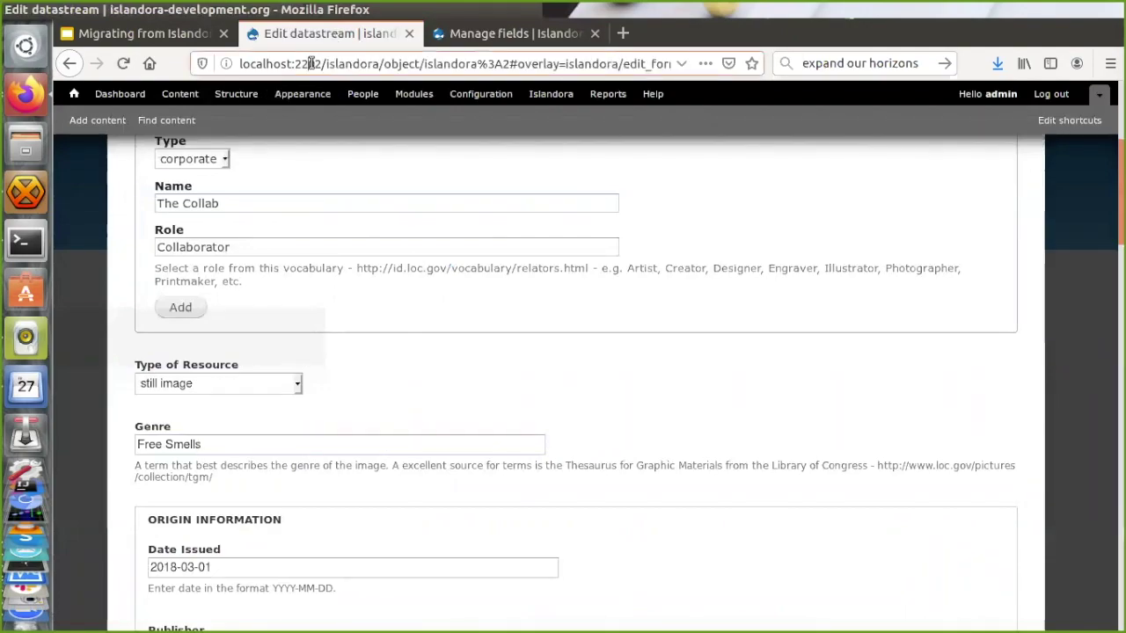
left_click_drag(313, 63, 713, 80)
type("00/")
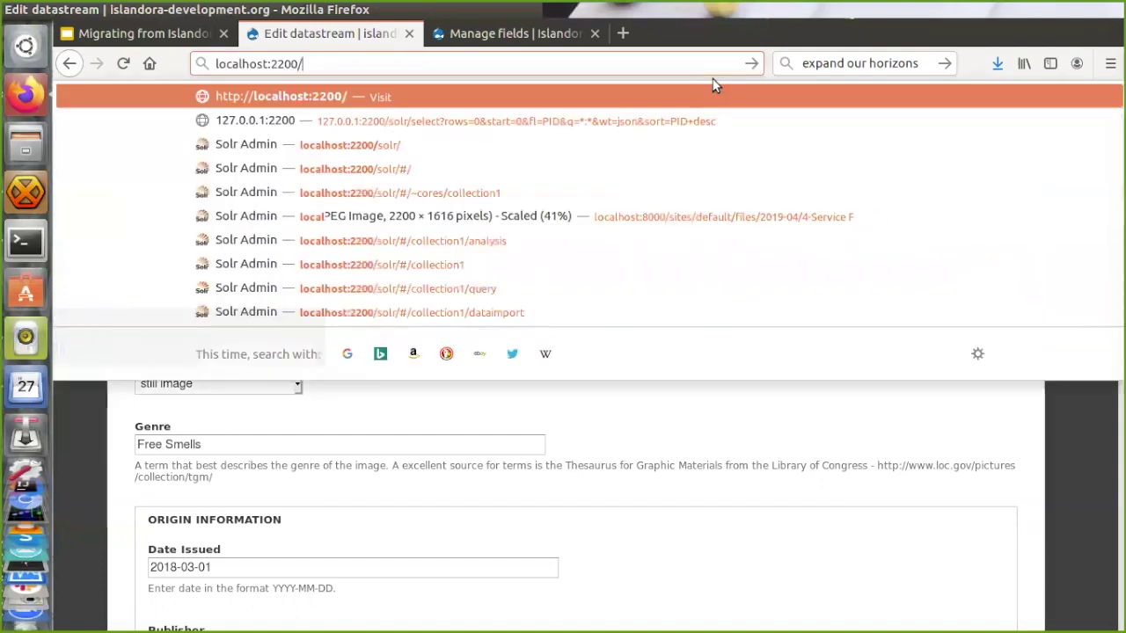
type("solr")
key("Return")
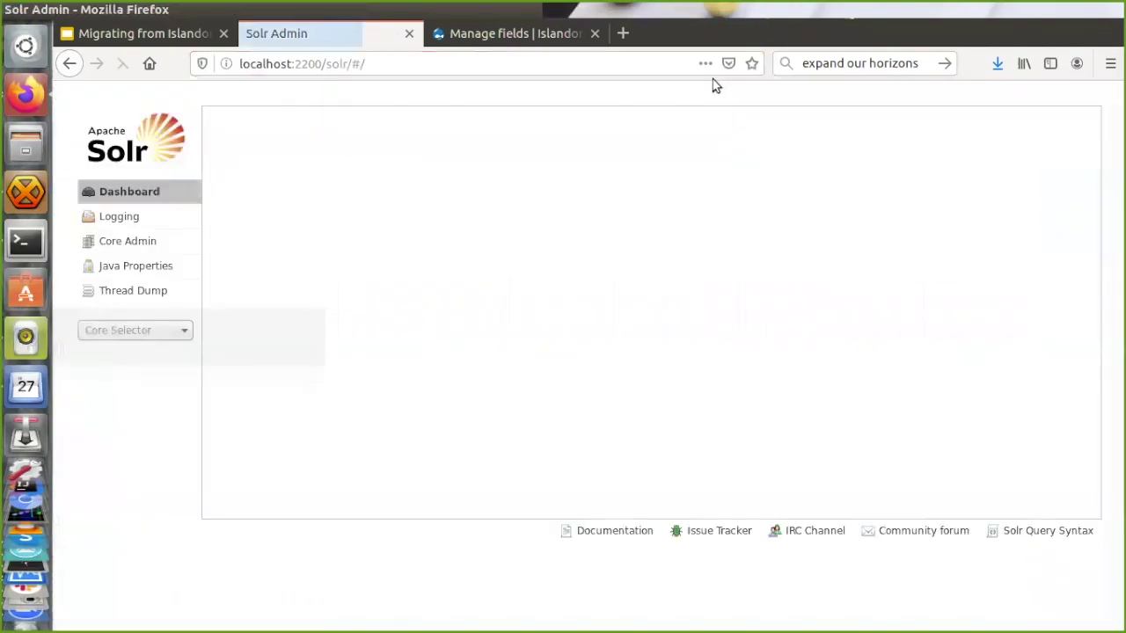
left_click(149, 328)
left_click(115, 381)
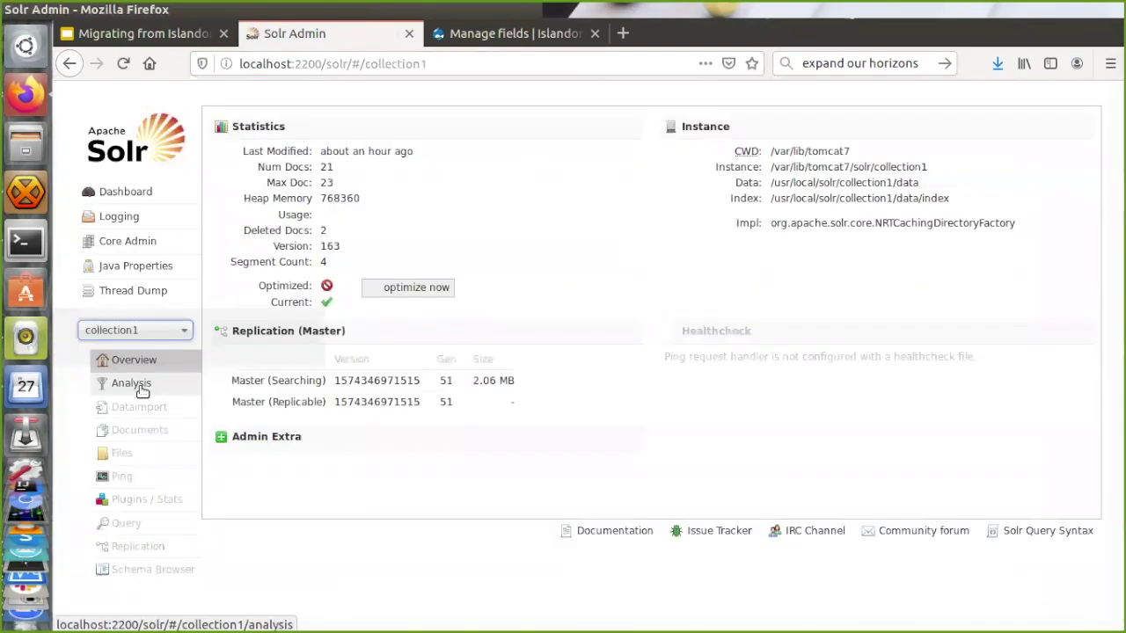
- Run a collection1 query returning 1000 rows
left_click(127, 525)
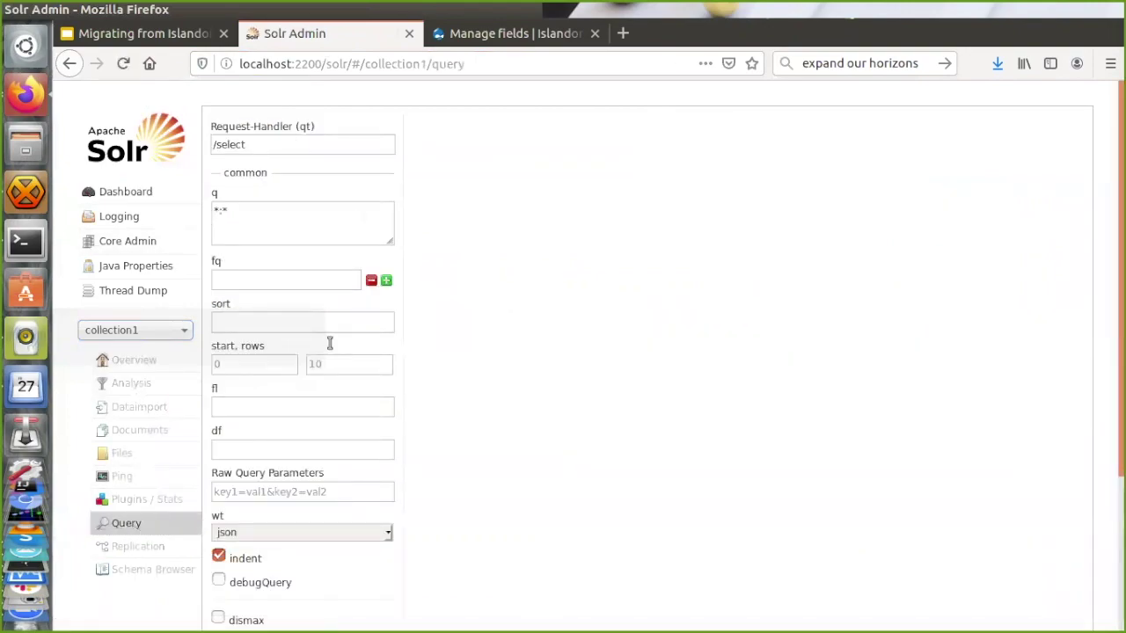
type("1000")
scroll(505, 444, "down", 3)
left_click(264, 563)
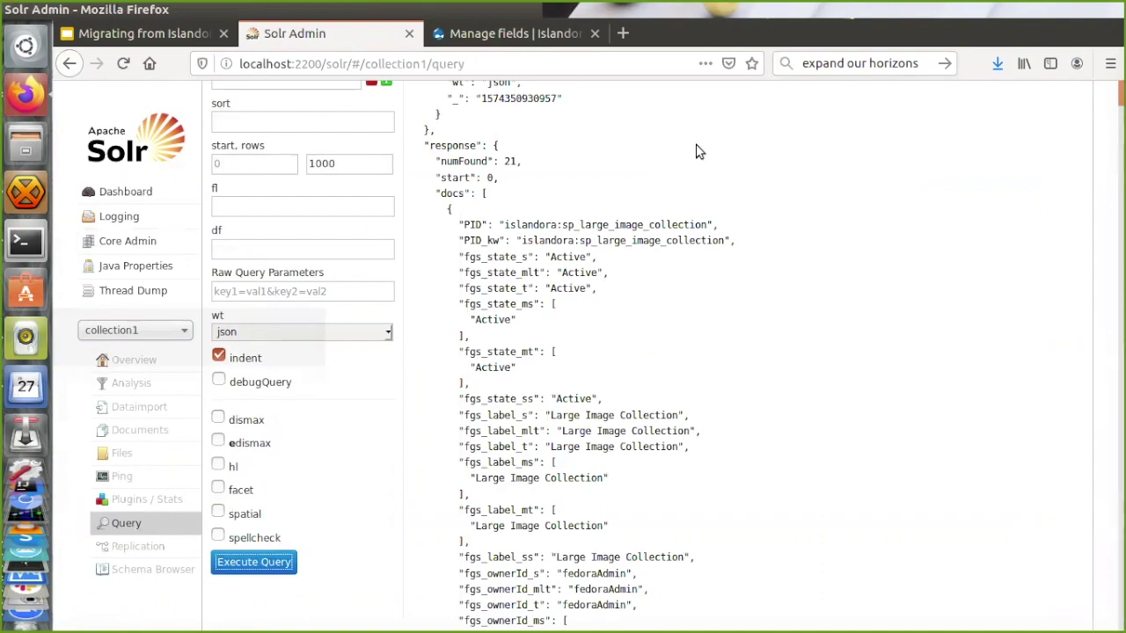
- Search the results for 'genre' to find the mods_genre fields holding Free Smells
key("ctrl+f")
type("genre")
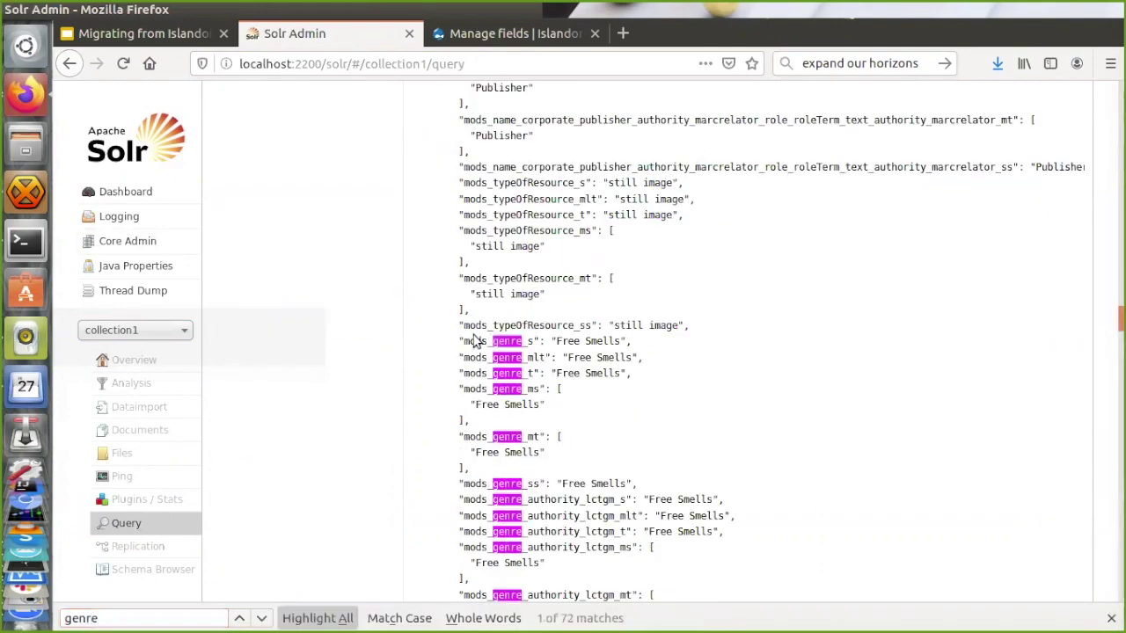
left_click_drag(463, 346, 532, 344)
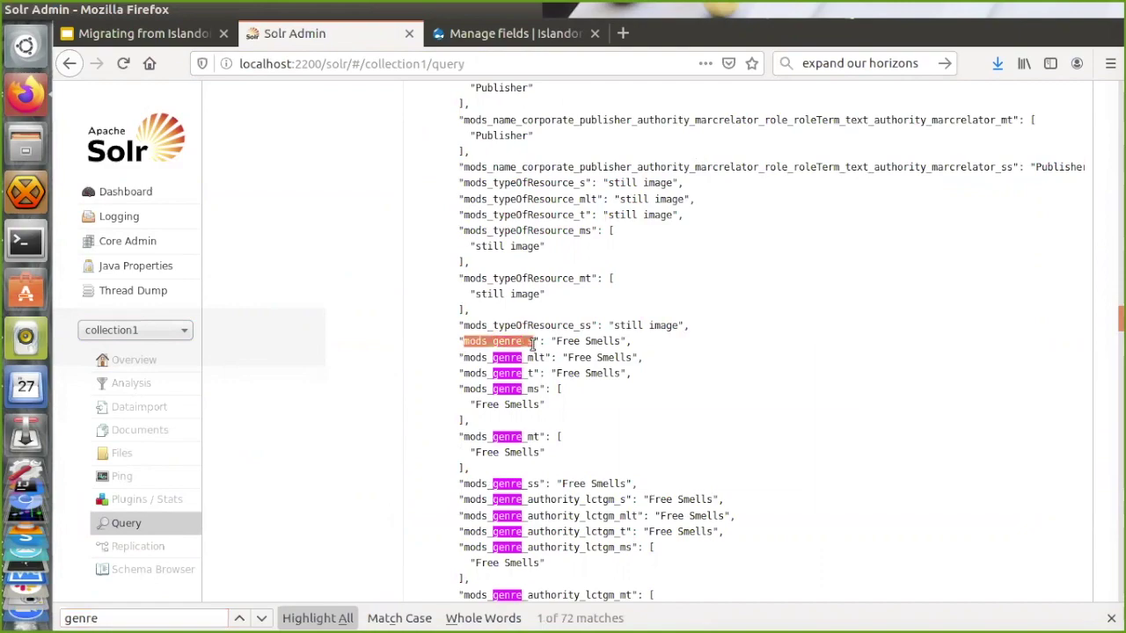
left_click(466, 35)
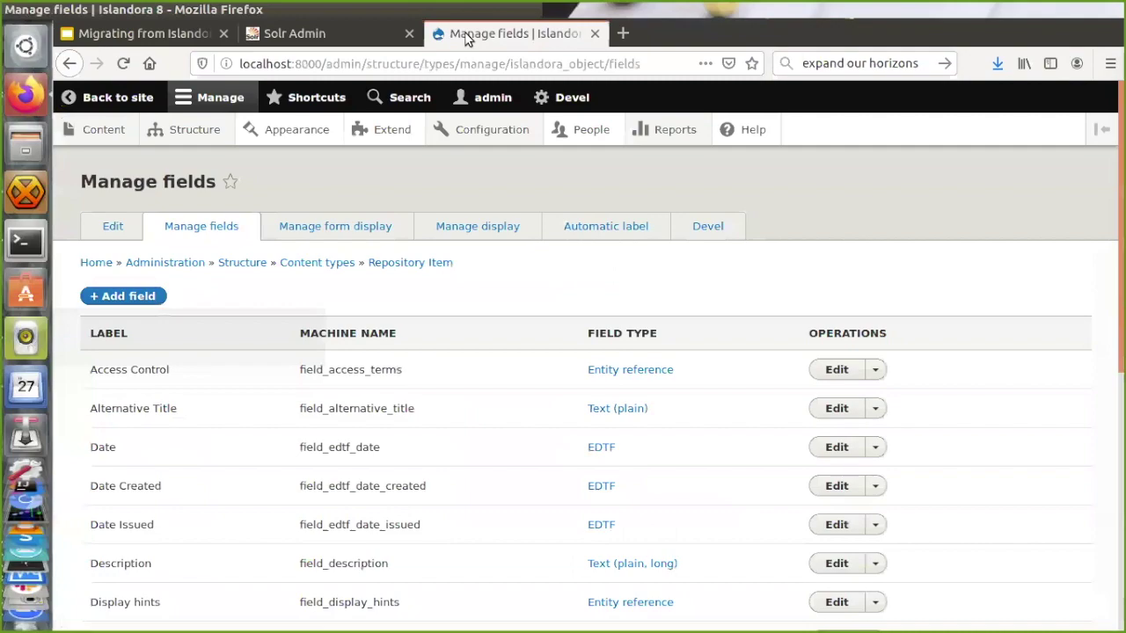
- Add a Text (plain) field labelled Genre to Repository Item, with 255 max length and one value
left_click(150, 296)
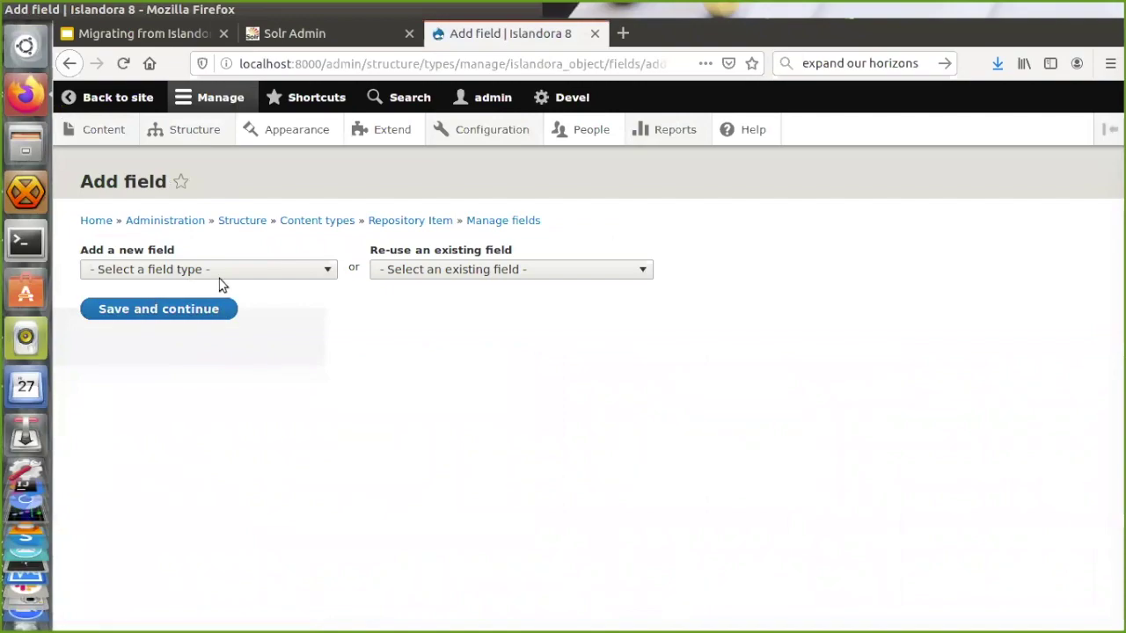
left_click(268, 277)
scroll(210, 459, "down", 3)
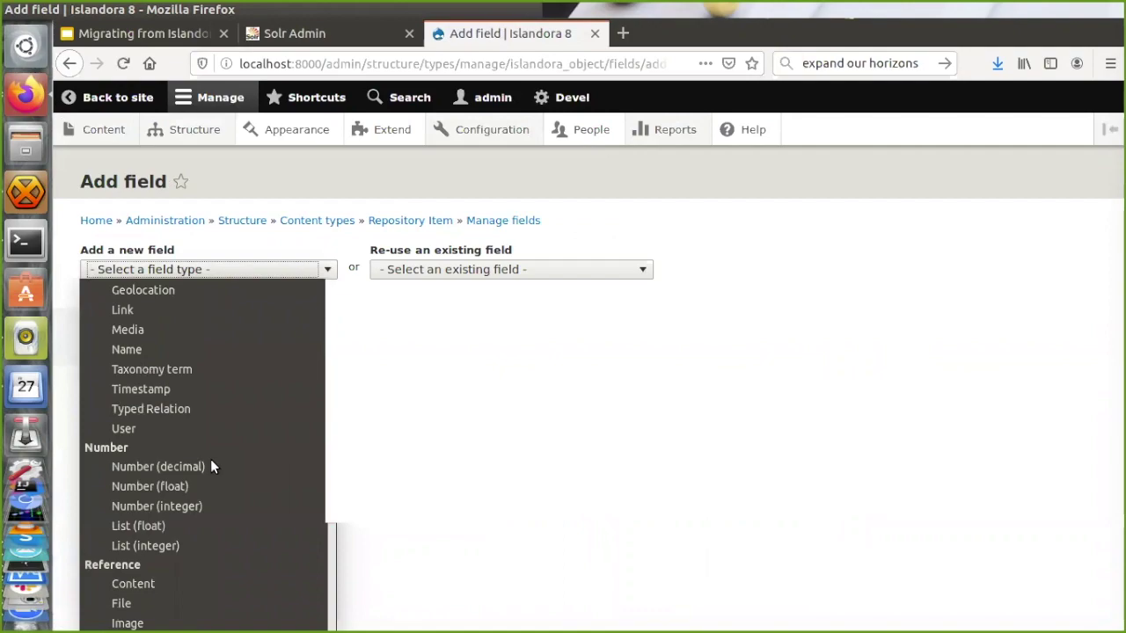
scroll(210, 459, "down", 5)
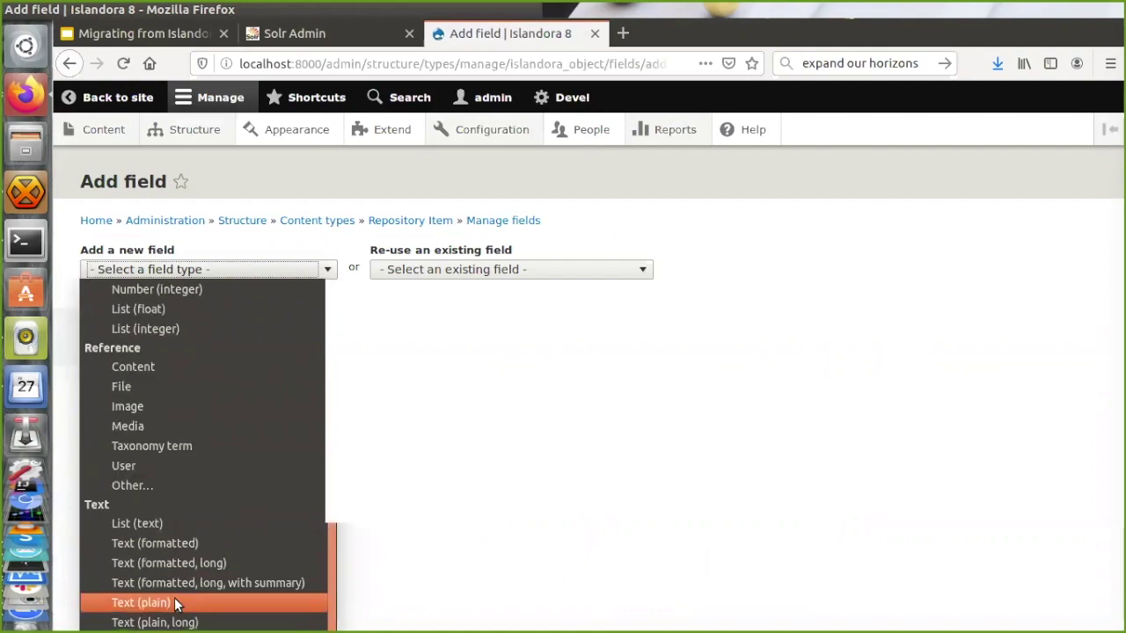
left_click(175, 601)
left_click(133, 322)
type("Genre")
left_click(157, 484)
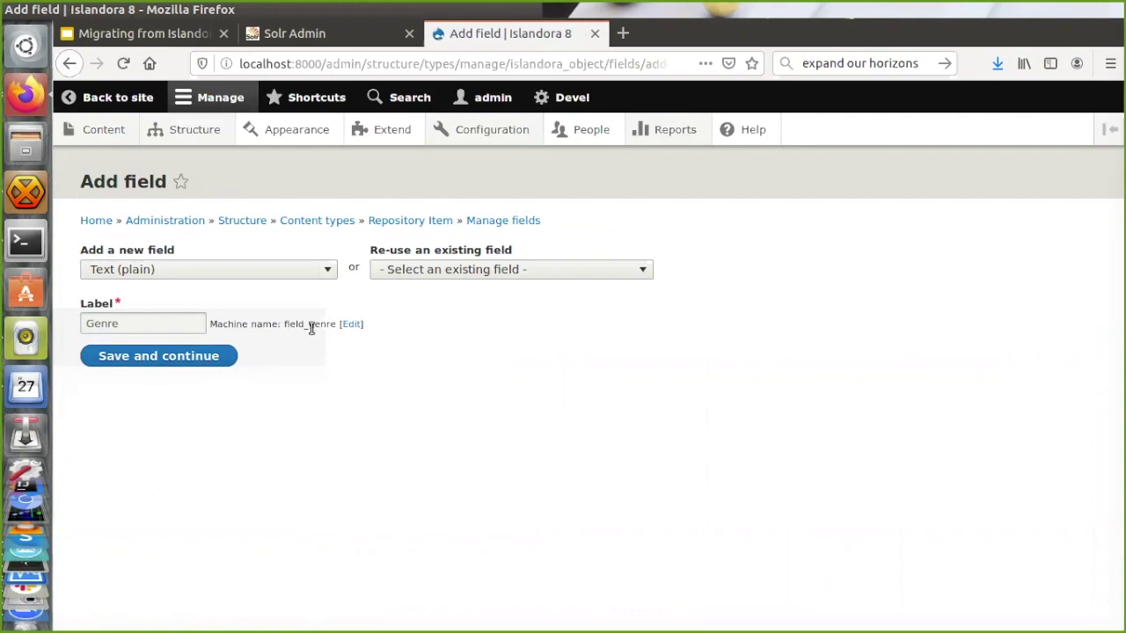
left_click(175, 360)
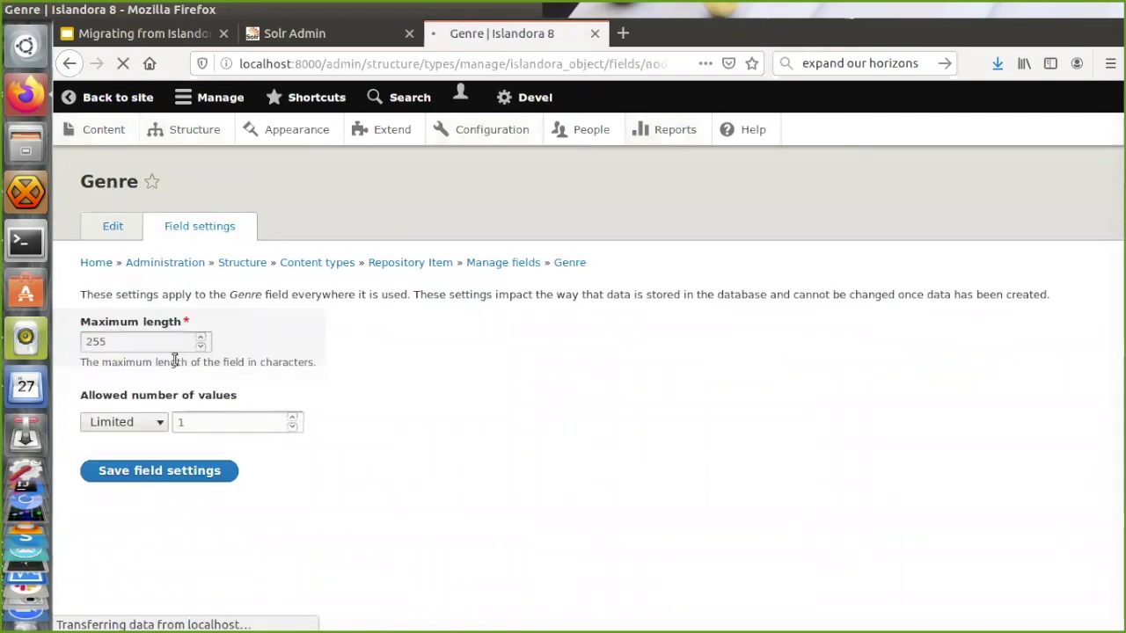
left_click(150, 472)
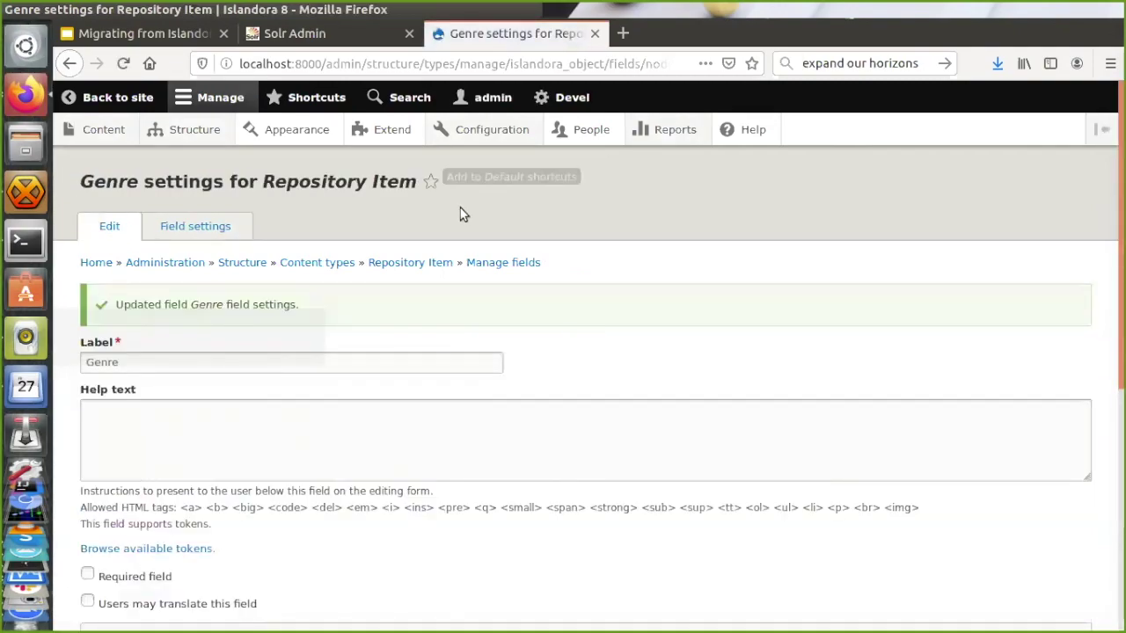
left_click(414, 266)
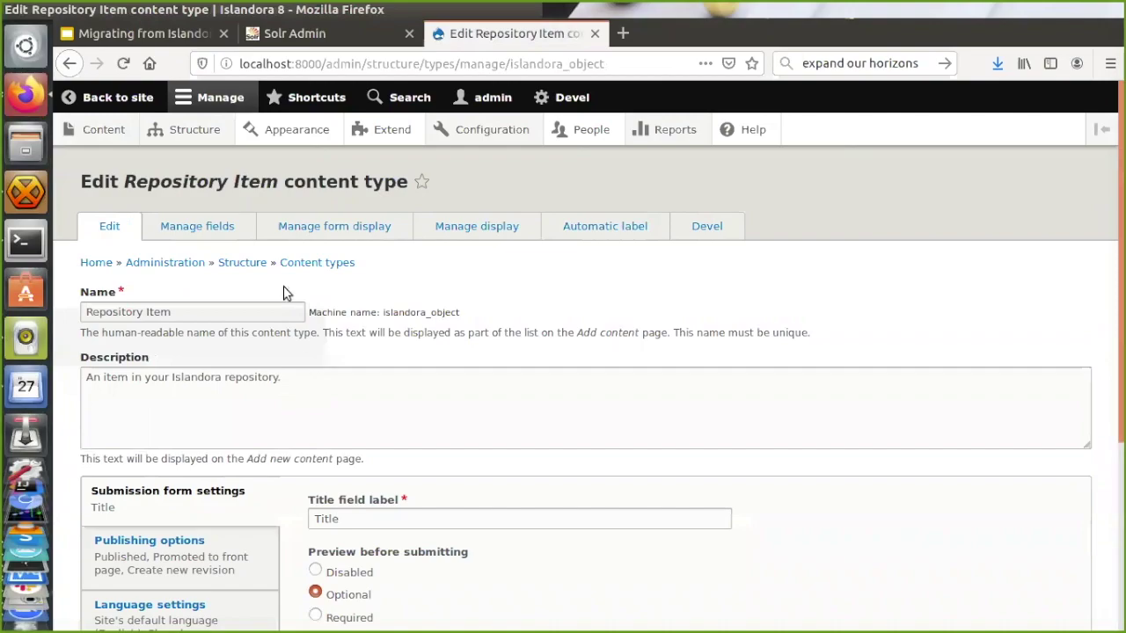
- In Manage form display, drag Genre into the General group under Description and save
left_click(232, 233)
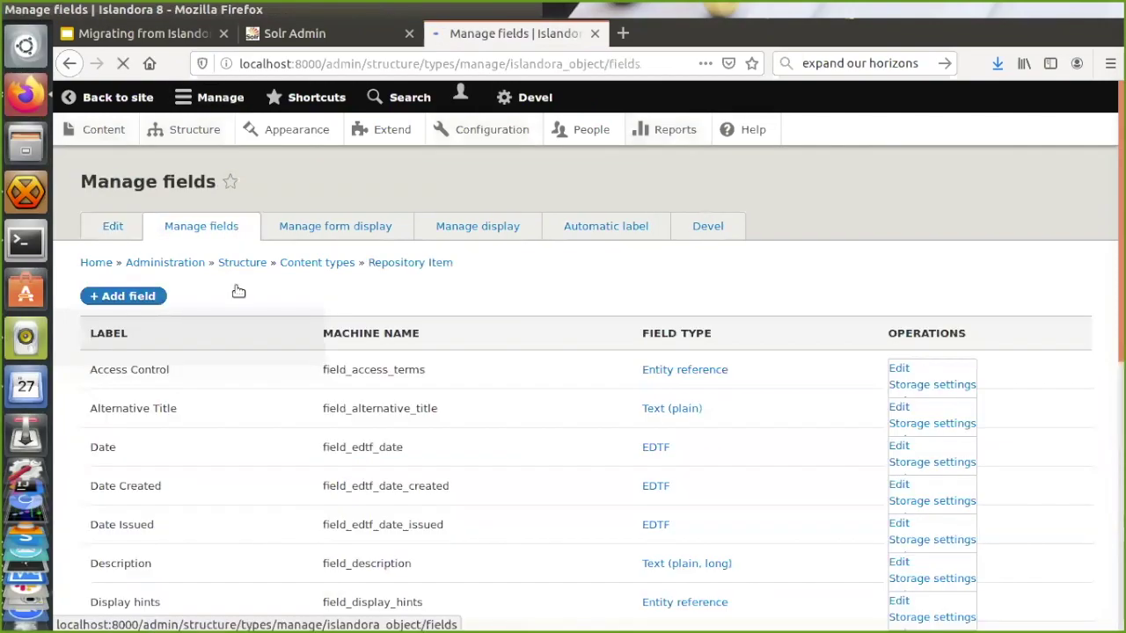
scroll(256, 507, "down", 5)
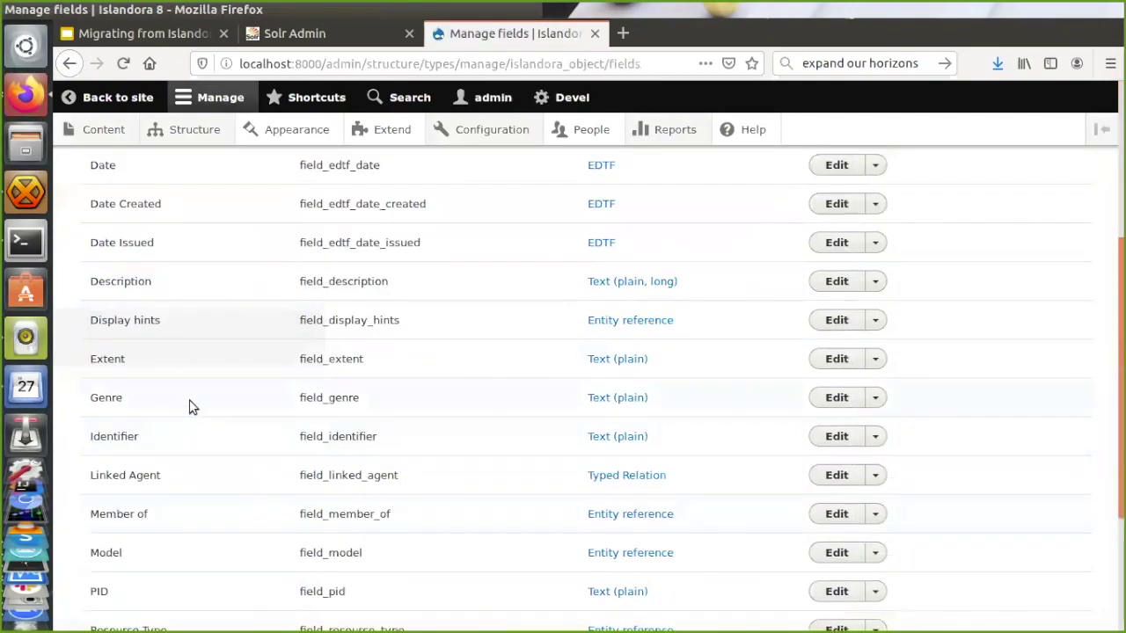
scroll(191, 406, "up", 5)
left_click(324, 226)
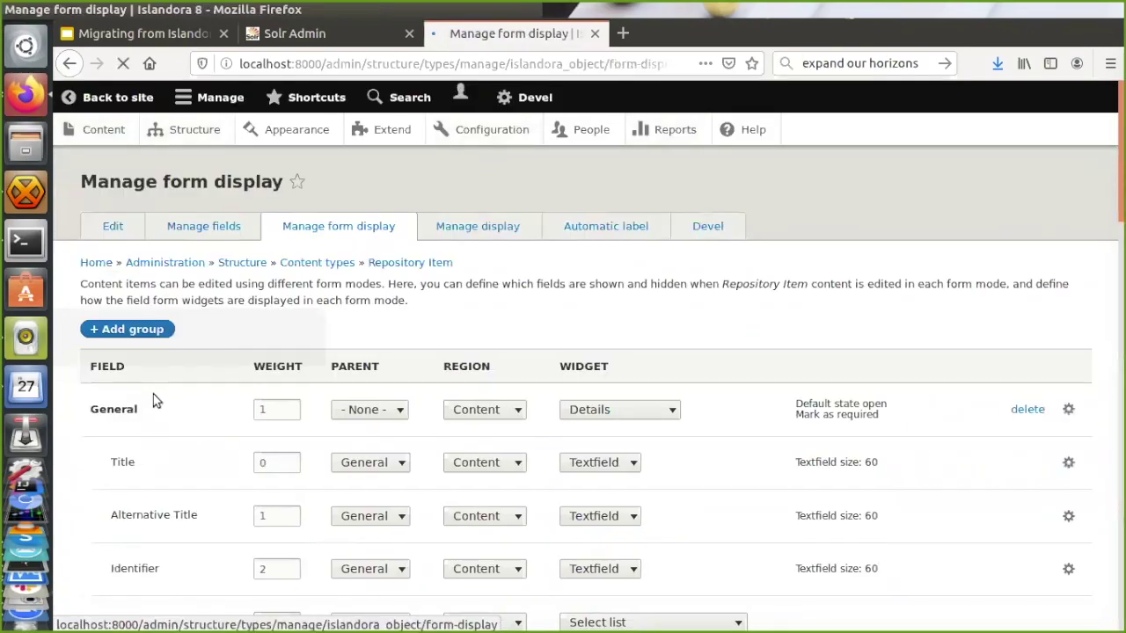
scroll(154, 398, "down", 10)
scroll(153, 398, "down", 10)
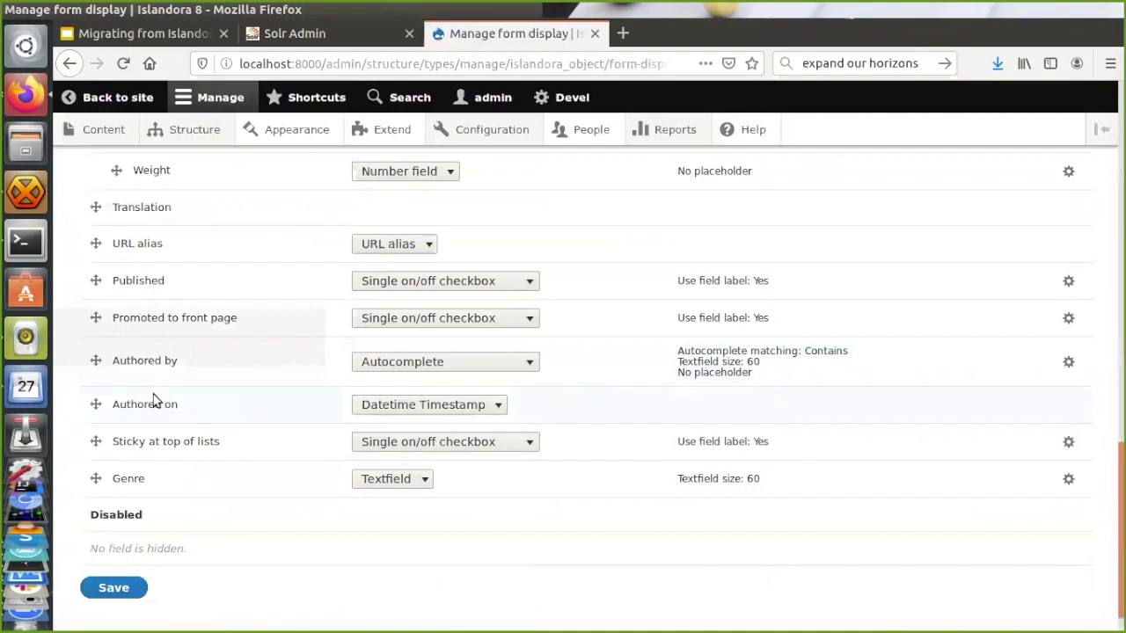
left_click_drag(95, 476, 303, 516)
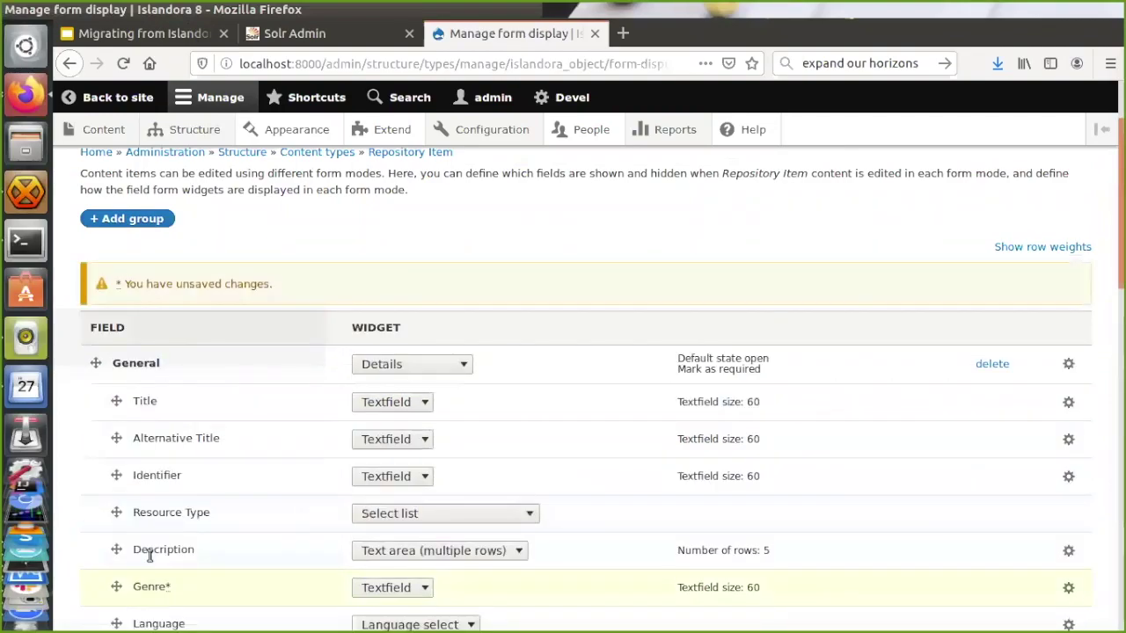
scroll(149, 556, "down", 10)
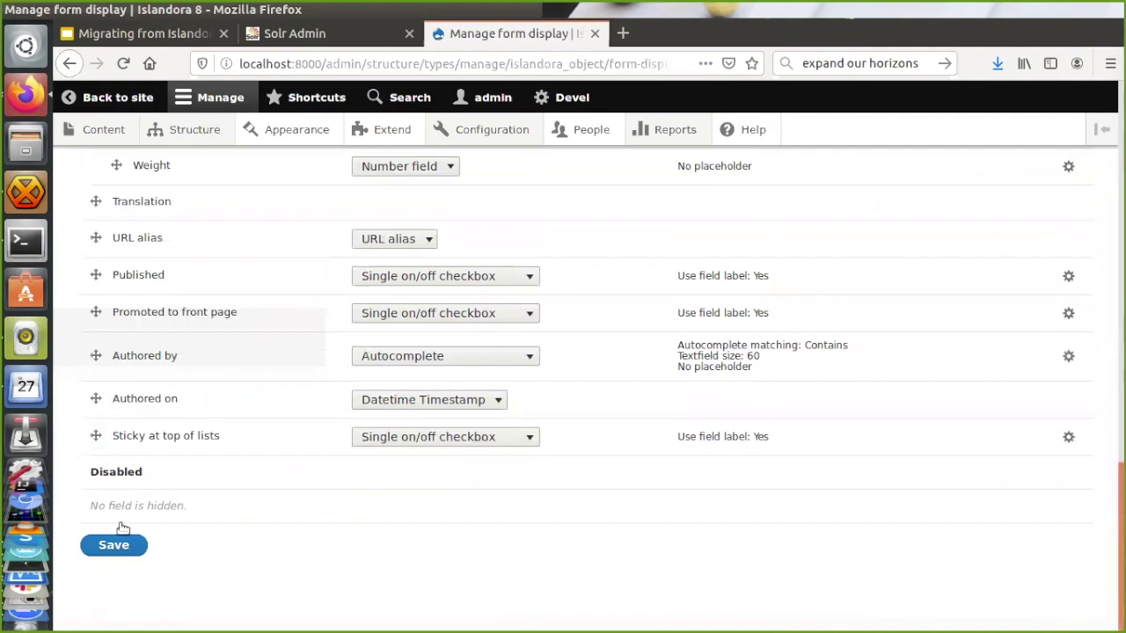
left_click(116, 545)
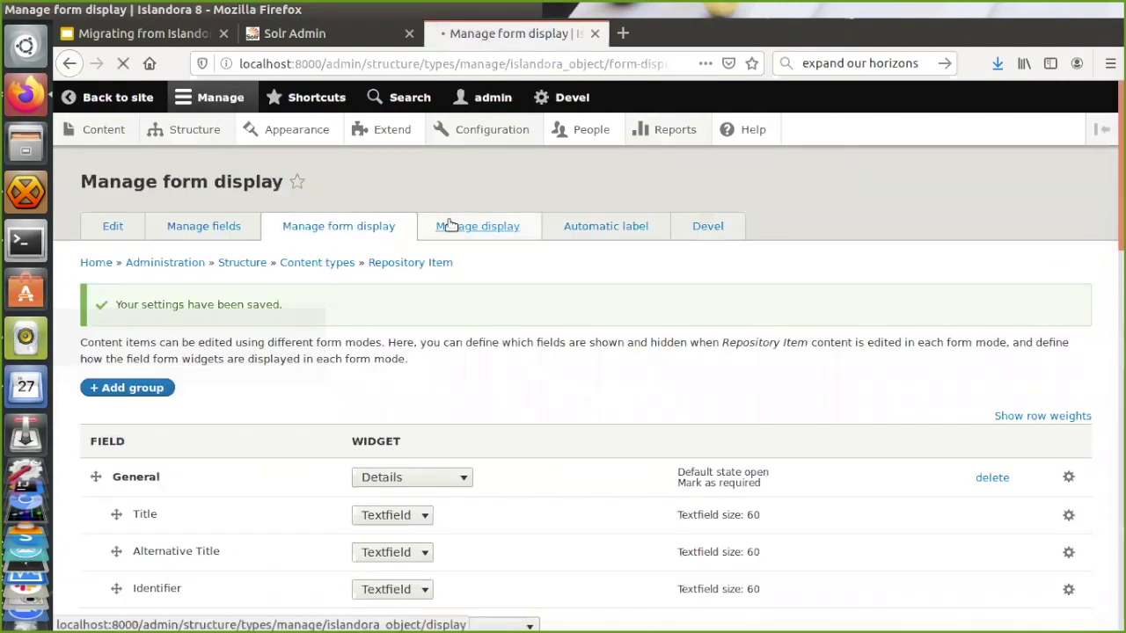
- On the Manage display tab, drag the Genre row directly below Description and save
left_click(449, 226)
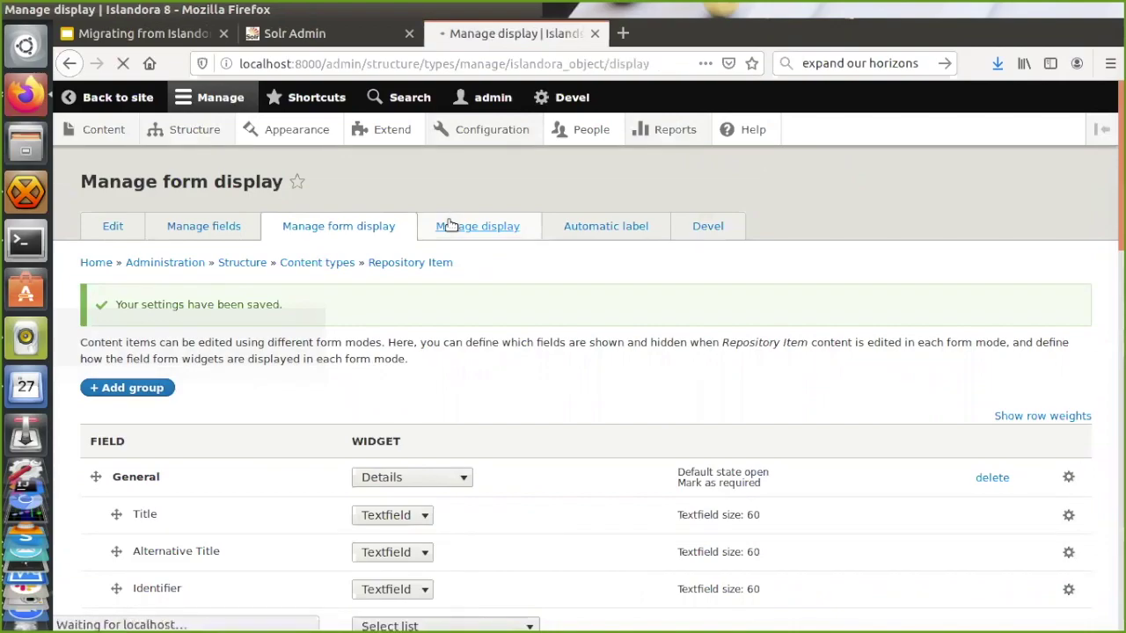
scroll(197, 399, "down", 5)
scroll(197, 399, "down", 5)
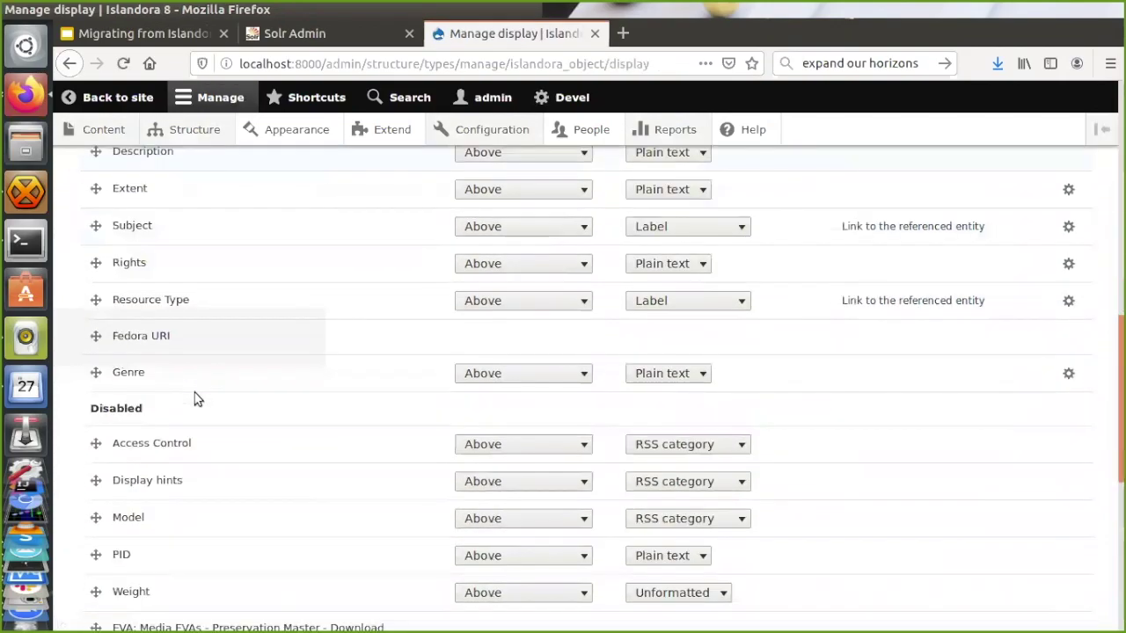
left_click(96, 371)
left_click_drag(123, 69, 125, 275)
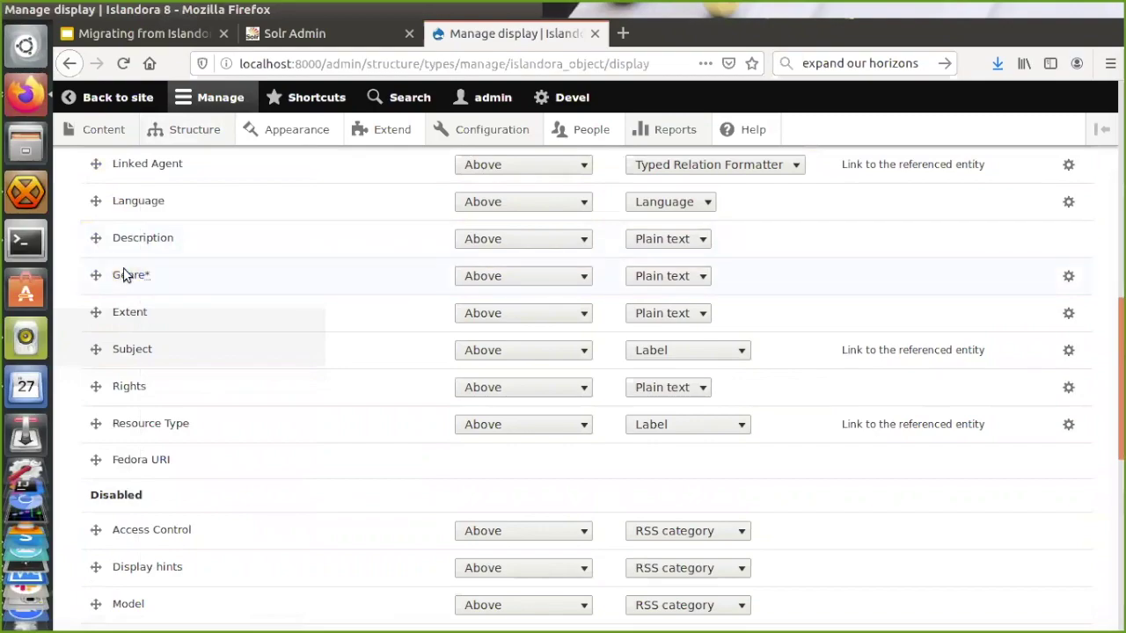
scroll(124, 398, "down", 10)
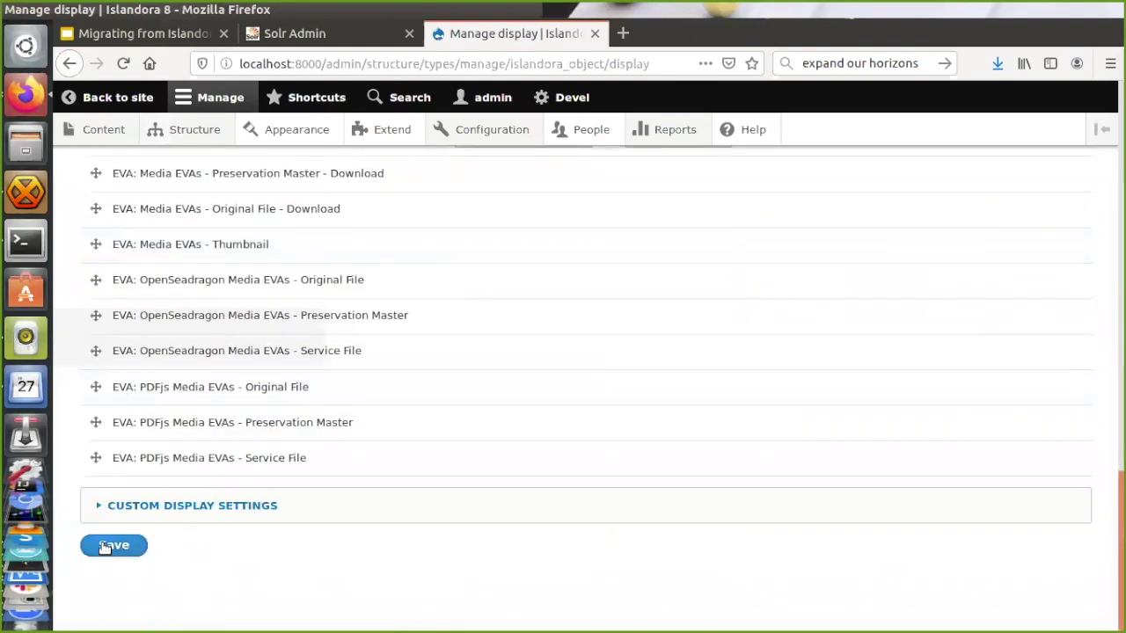
left_click(104, 546)
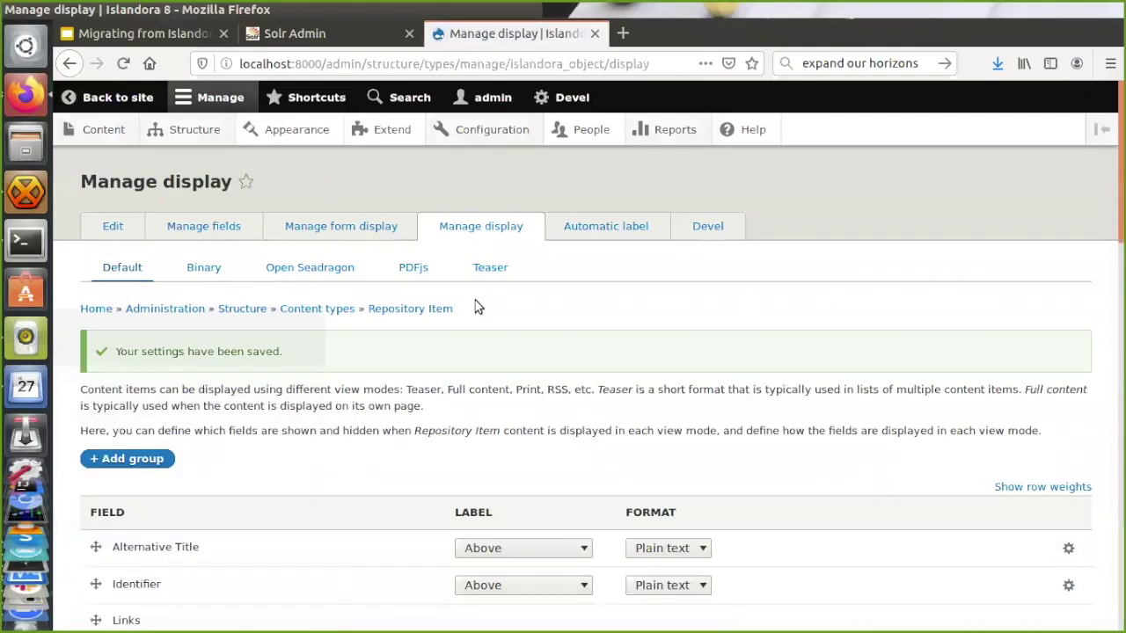
left_click(360, 33)
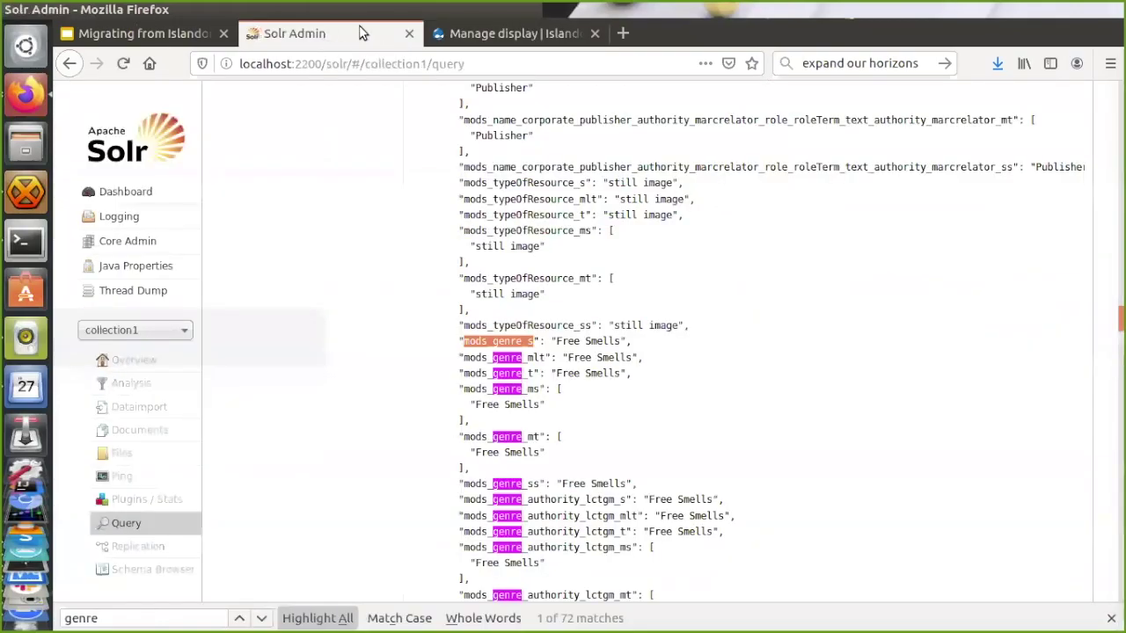
left_click(486, 33)
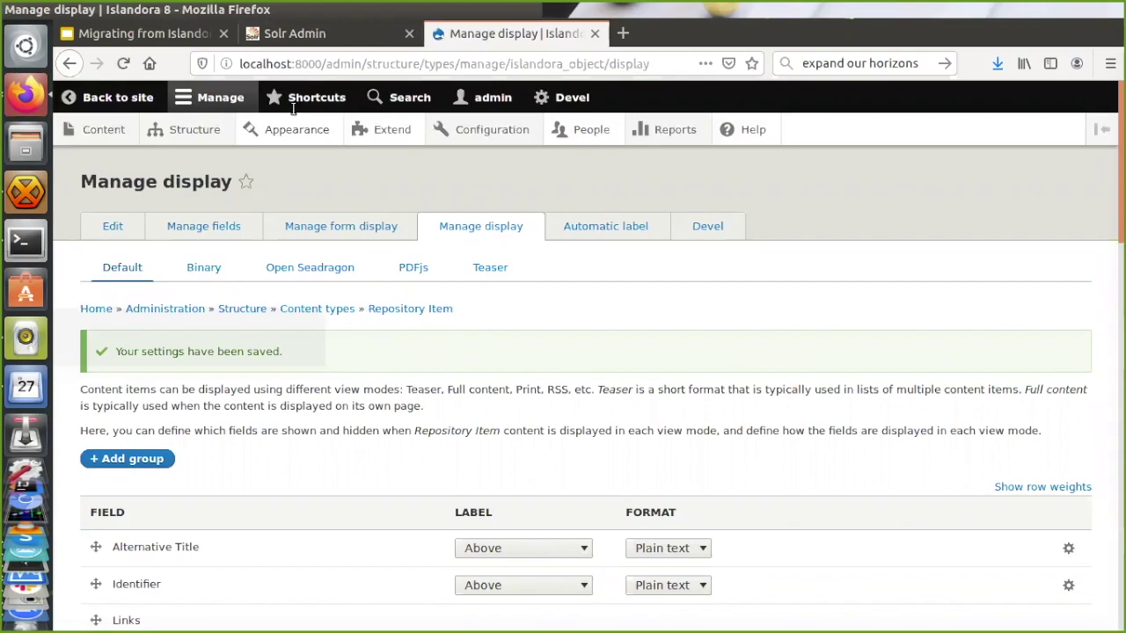
left_click(321, 41)
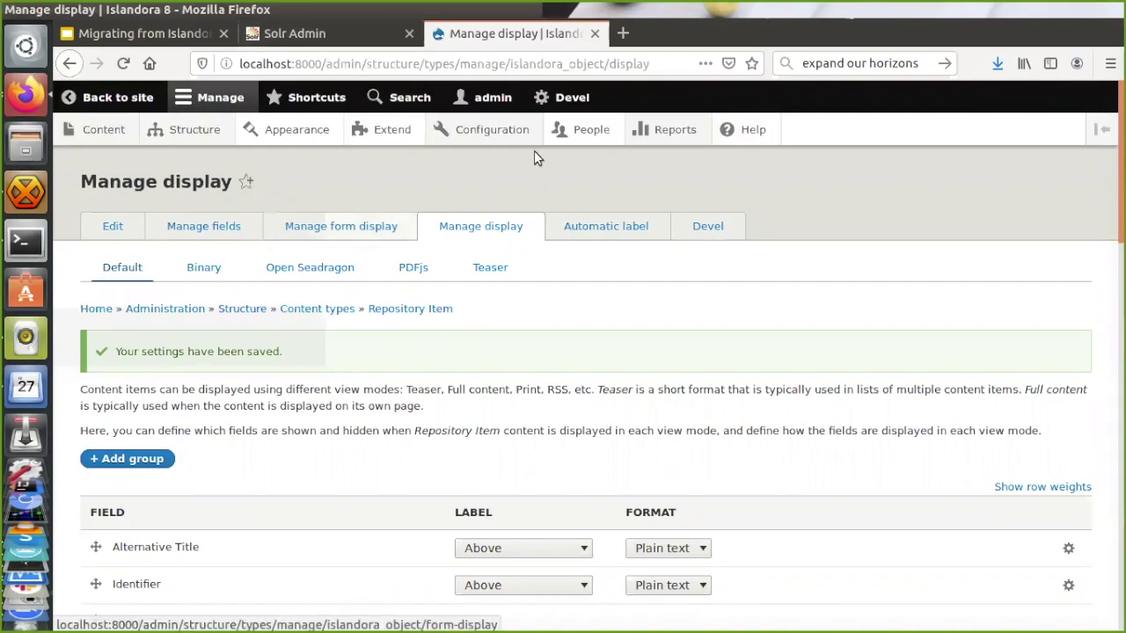
- Go to Configuration > Development > Features and view the changes in Migrate 7x Claw Feature
mouse_move(508, 128)
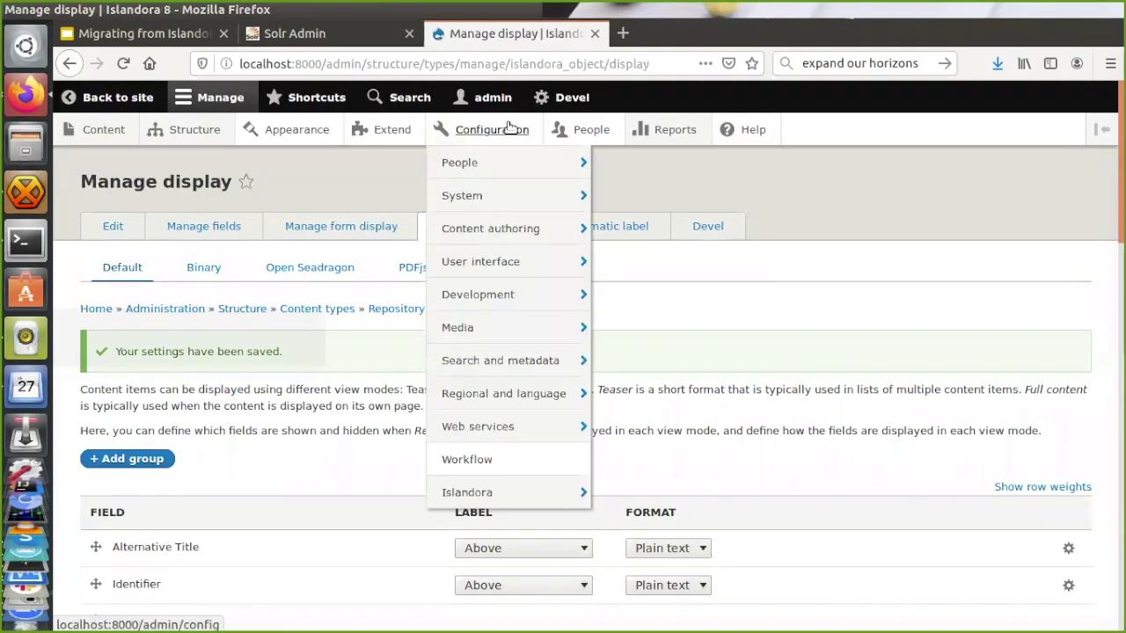
mouse_move(519, 305)
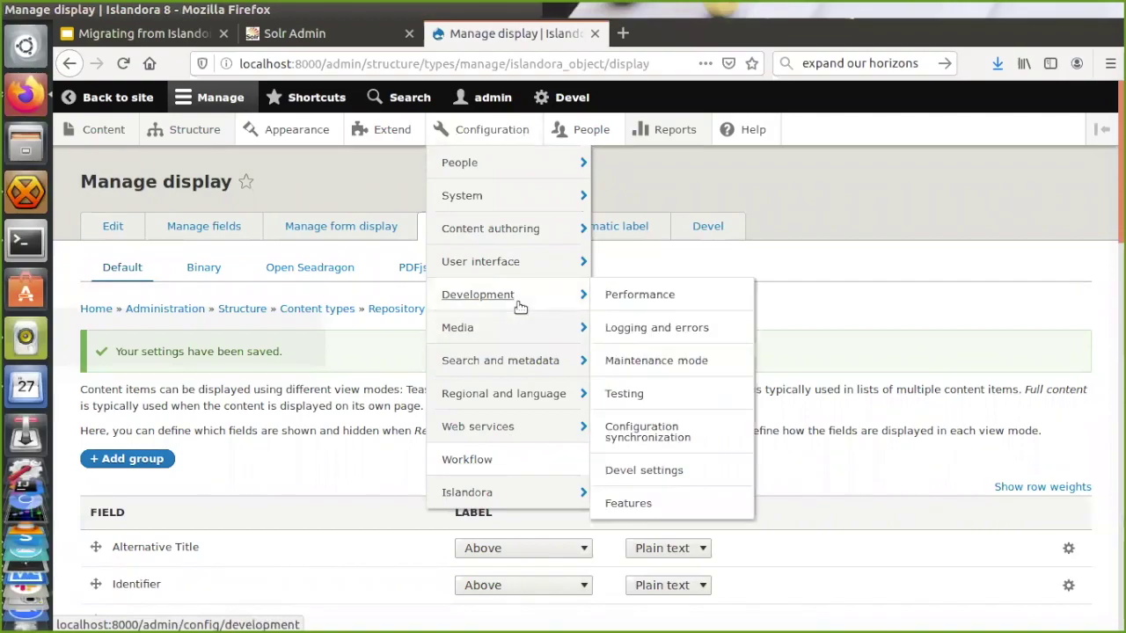
left_click(649, 504)
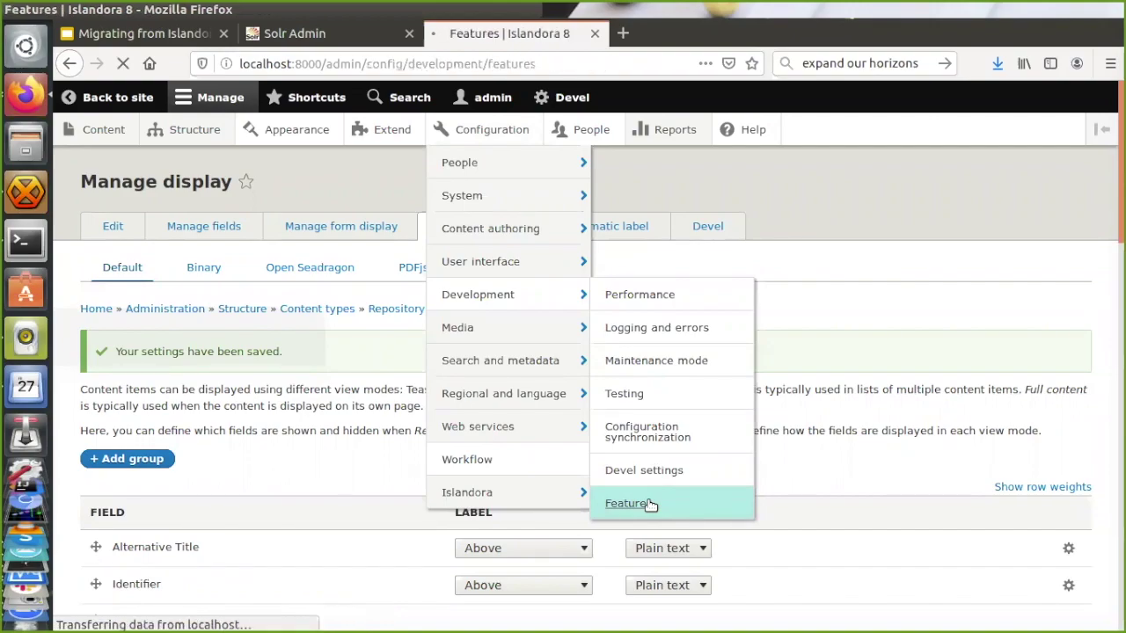
scroll(649, 502, "down", 3)
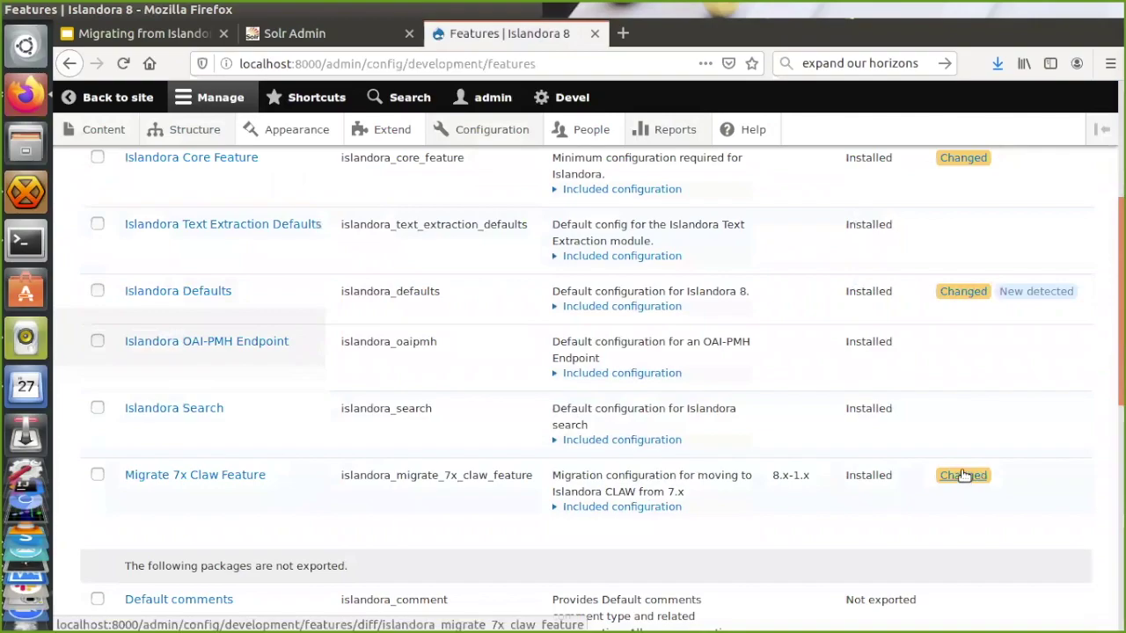
left_click(964, 476)
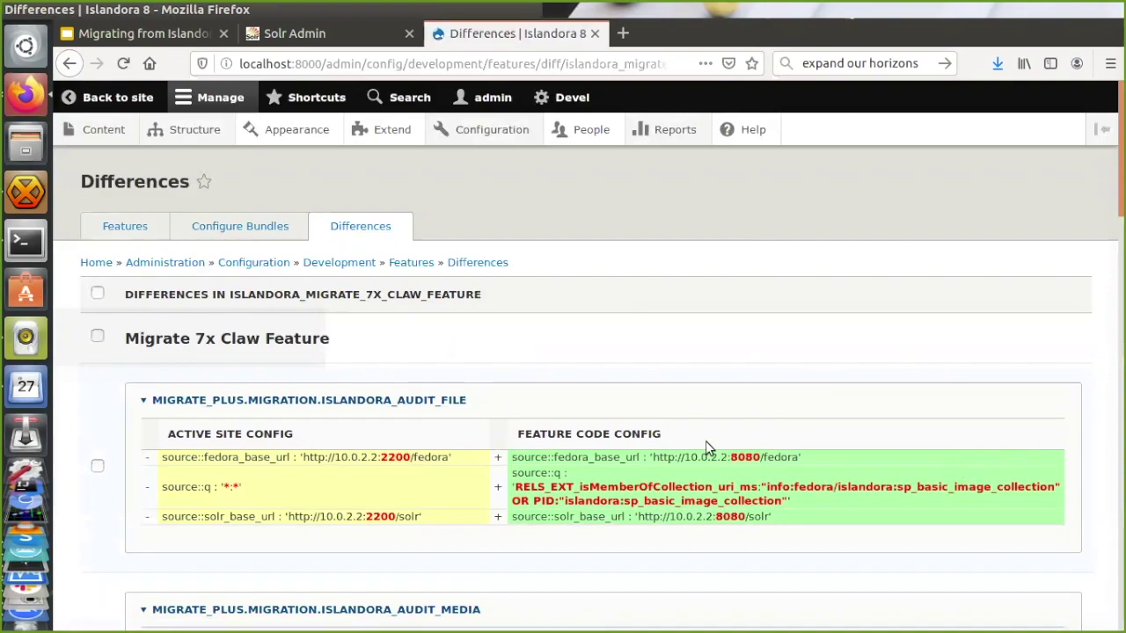
- Compare the fedora URL ports in the diff: 8080 in code versus 2200 in the site config
scroll(706, 440, "down", 1)
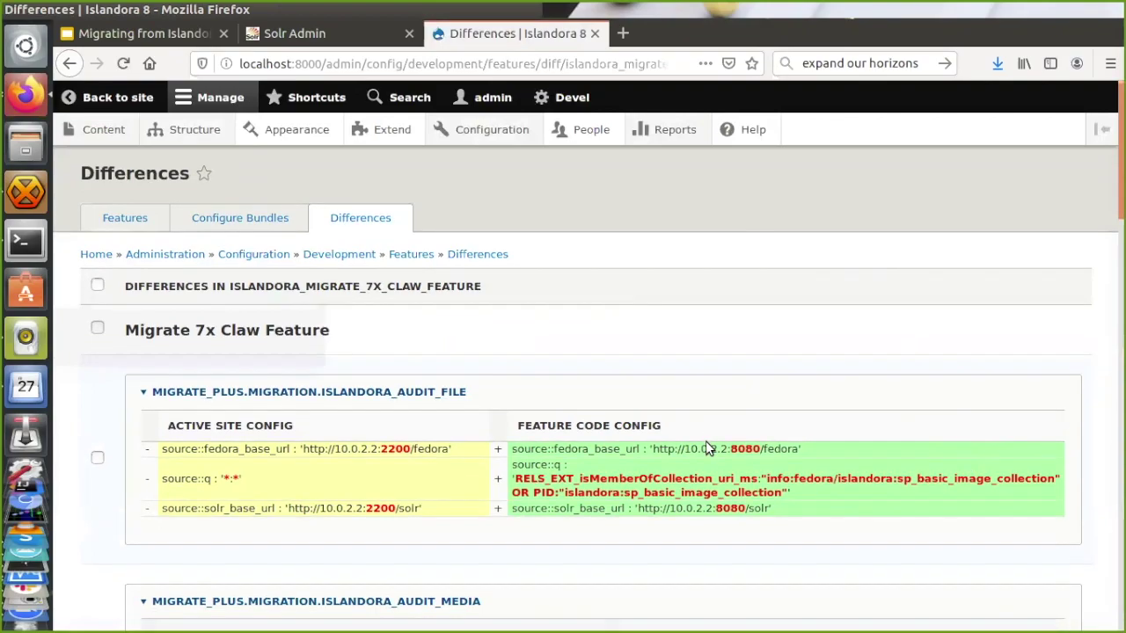
scroll(707, 443, "down", 4)
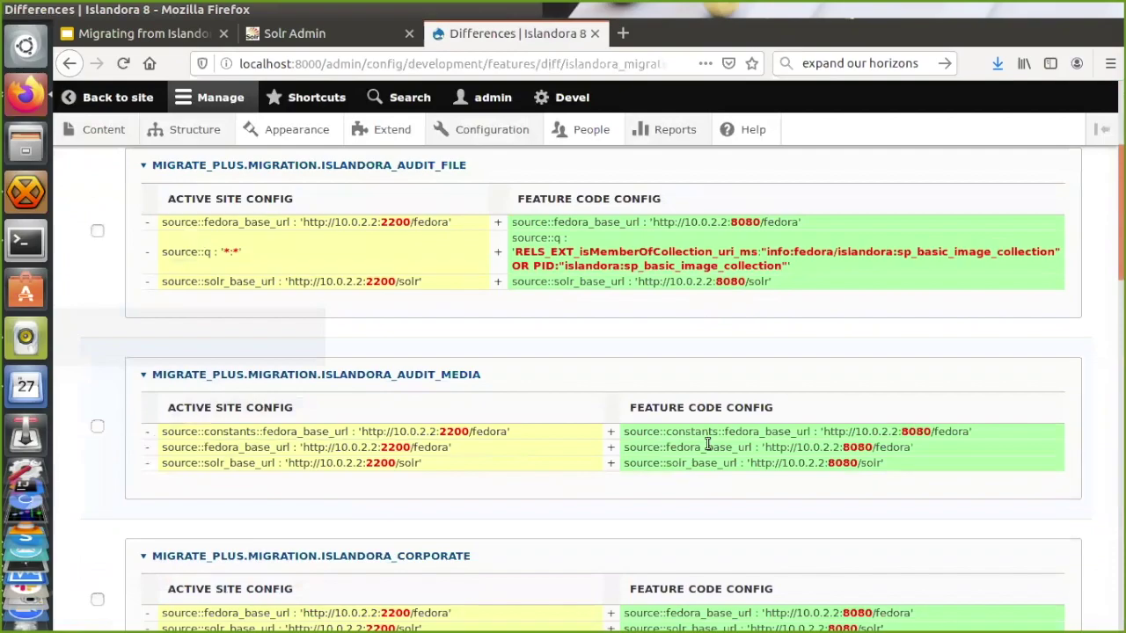
scroll(707, 444, "up", 4)
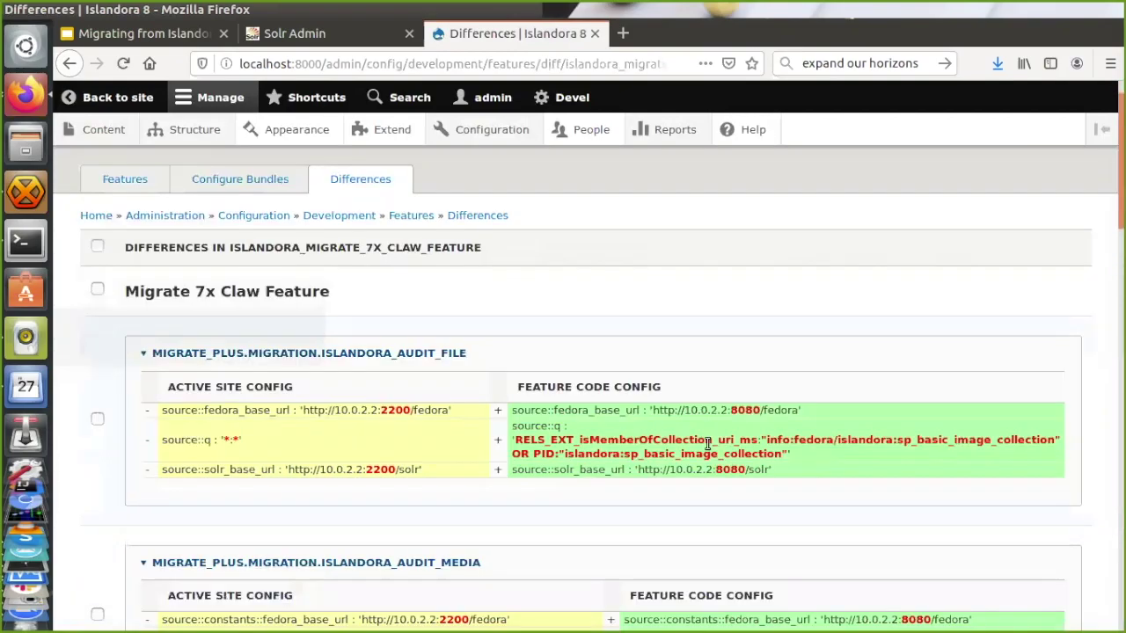
left_click_drag(361, 411, 400, 422)
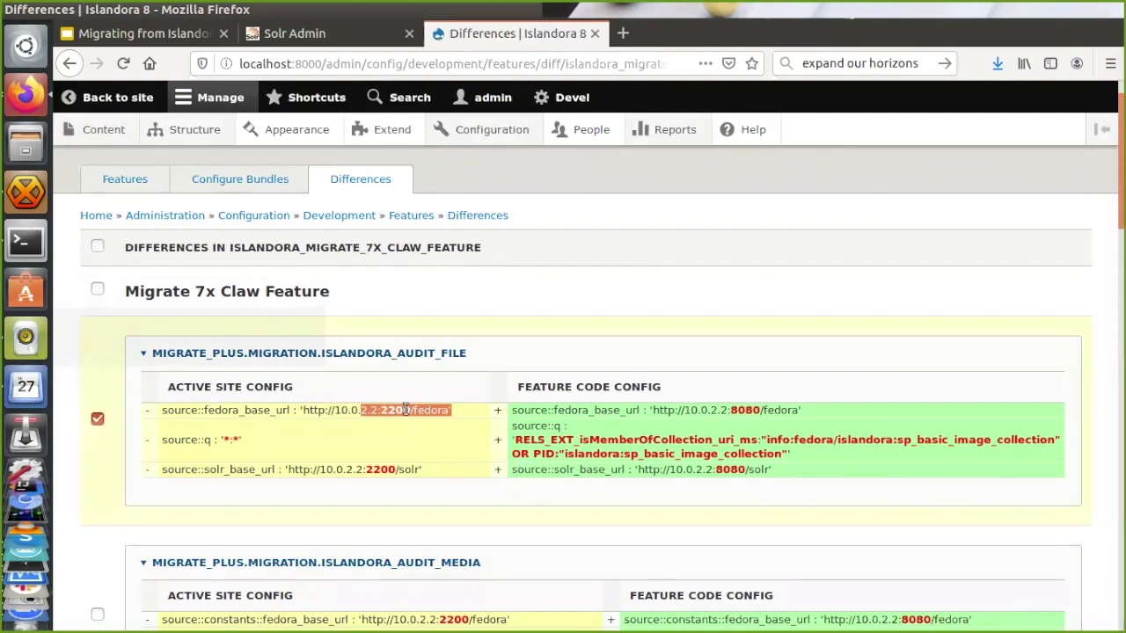
left_click(384, 413)
left_click_drag(381, 411, 408, 413)
left_click(369, 447)
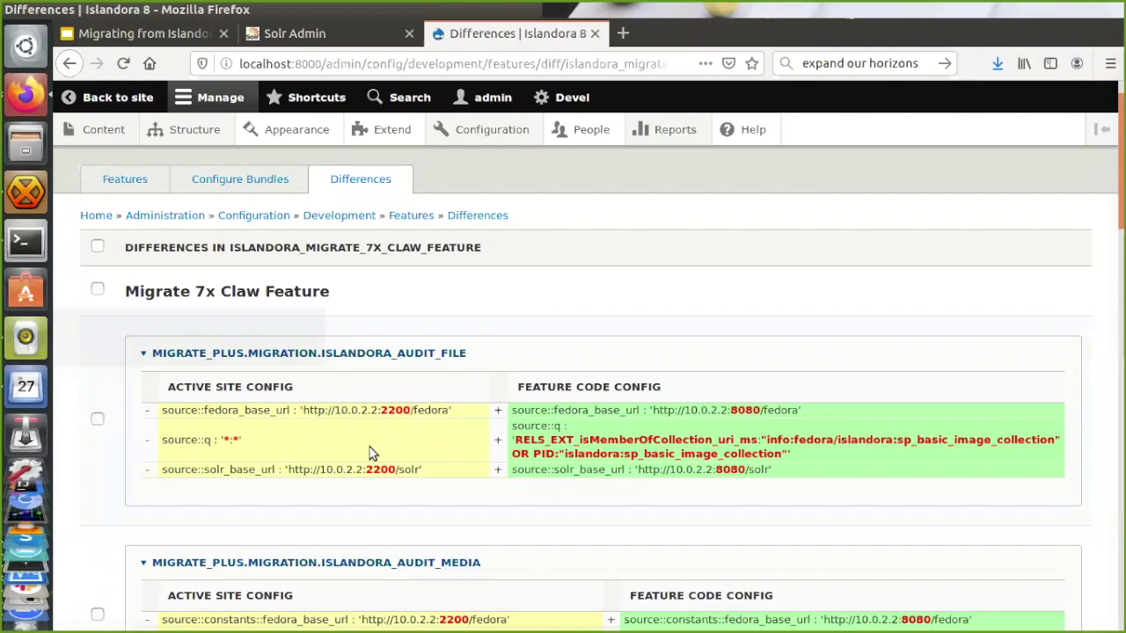
scroll(370, 451, "down", 15)
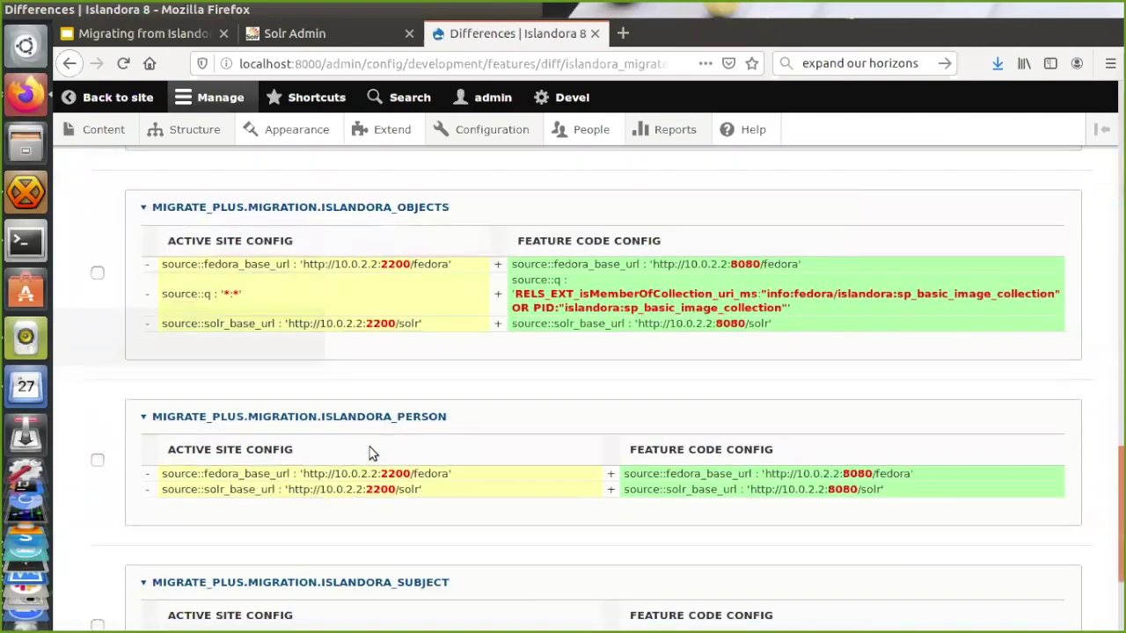
scroll(371, 446, "up", 15)
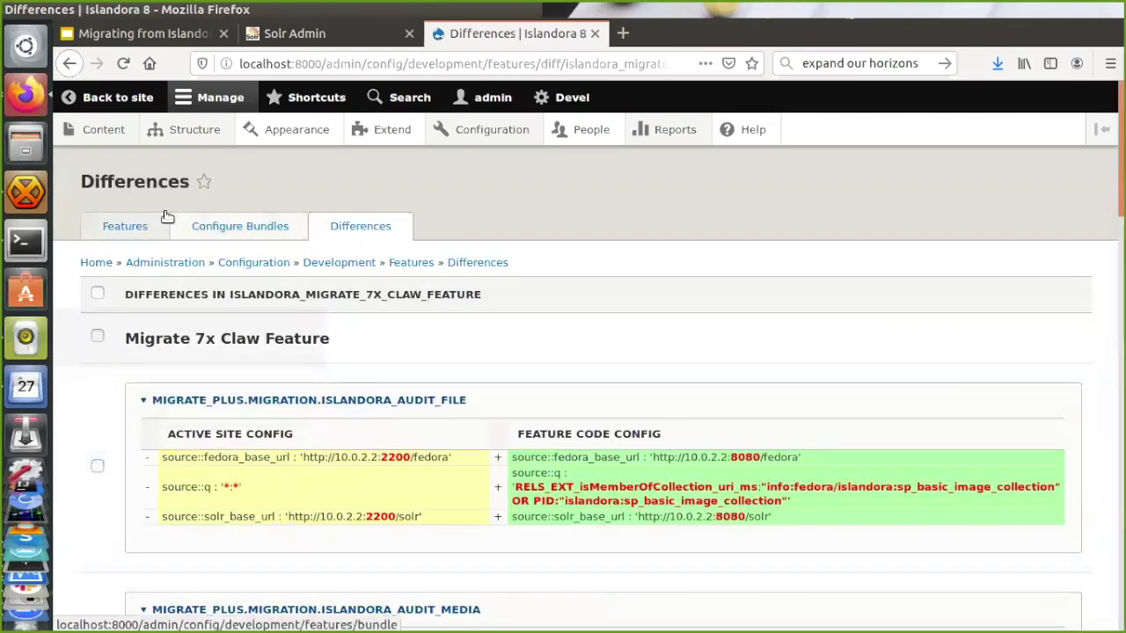
- Return to the Features list and open Migrate 7x Claw Feature for editing
left_click(425, 261)
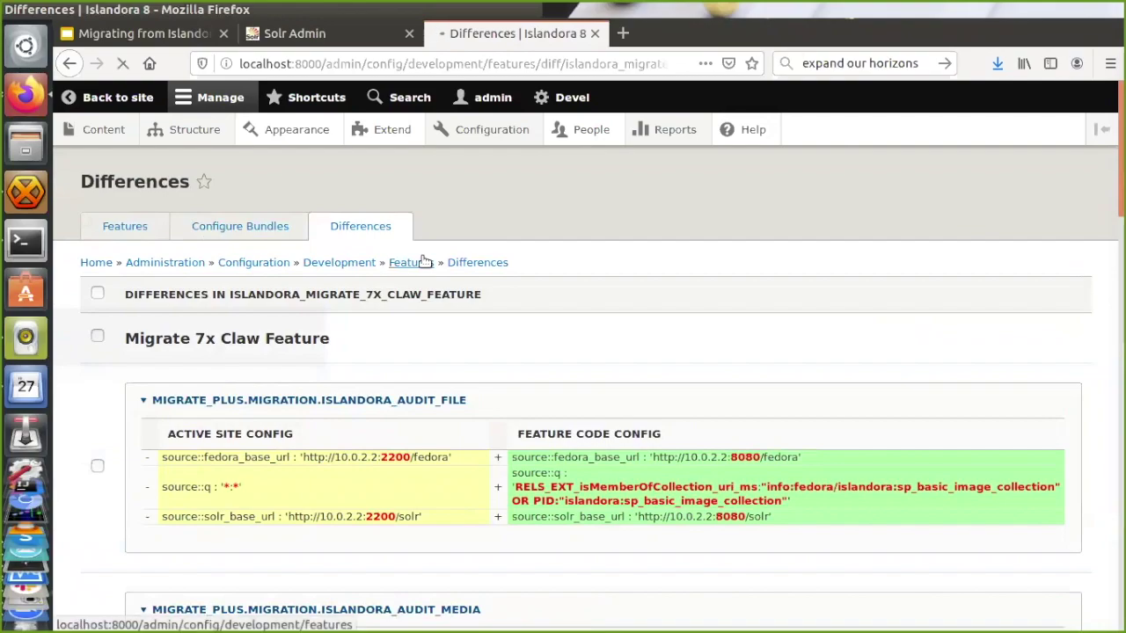
scroll(341, 379, "down", 3)
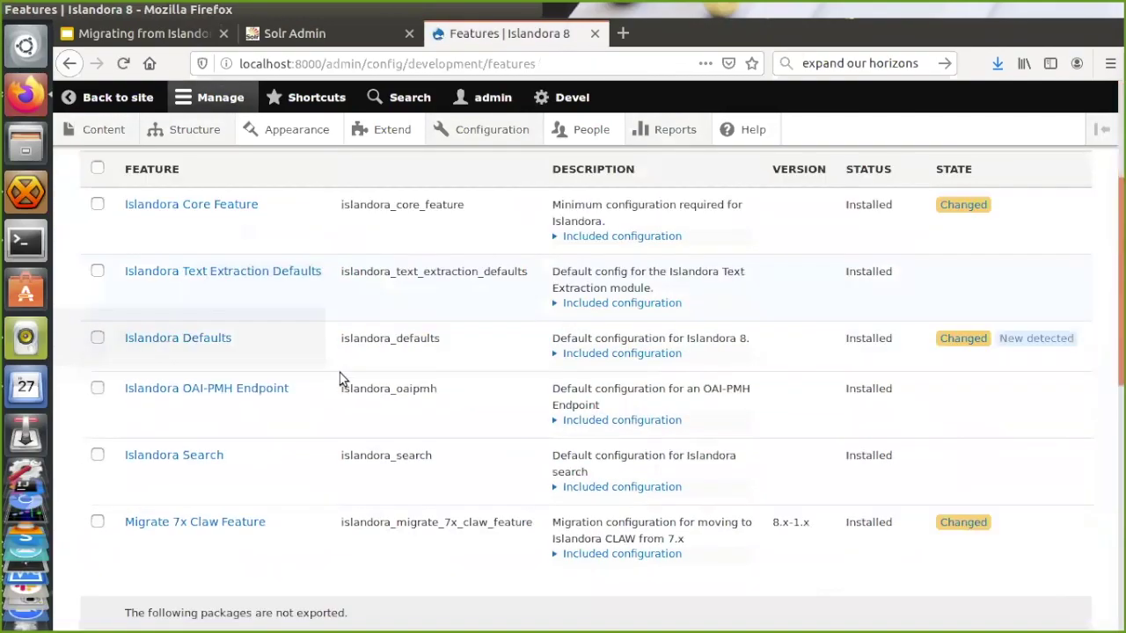
left_click(190, 522)
- Download the feature archive, open it in Archive Manager, and close it
scroll(187, 519, "down", 5)
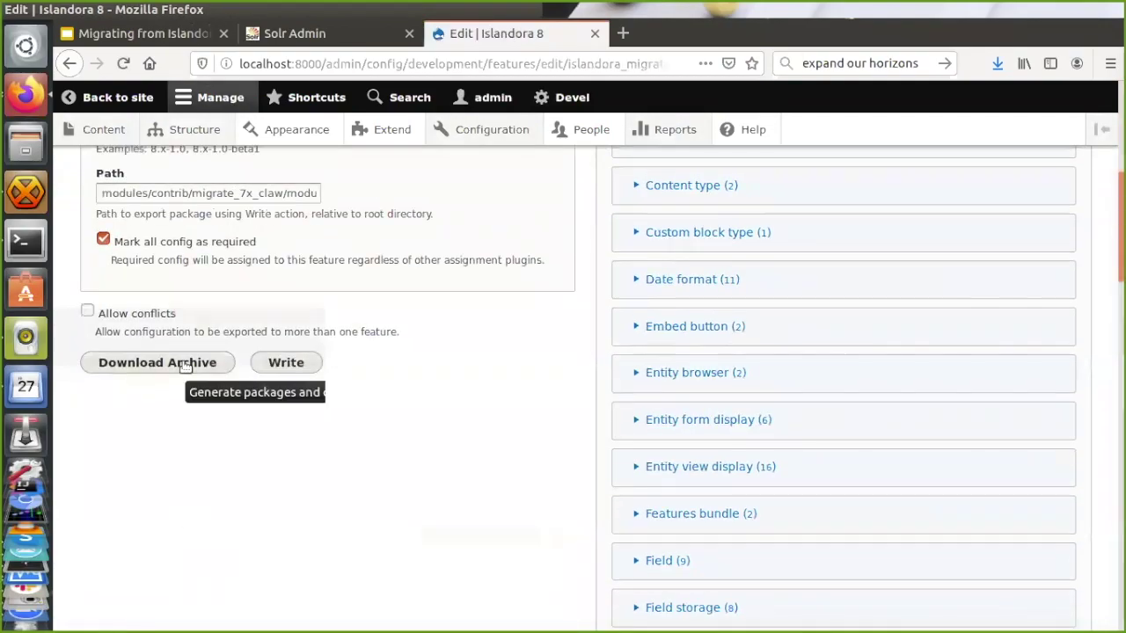
scroll(185, 364, "up", 5)
scroll(184, 363, "down", 1)
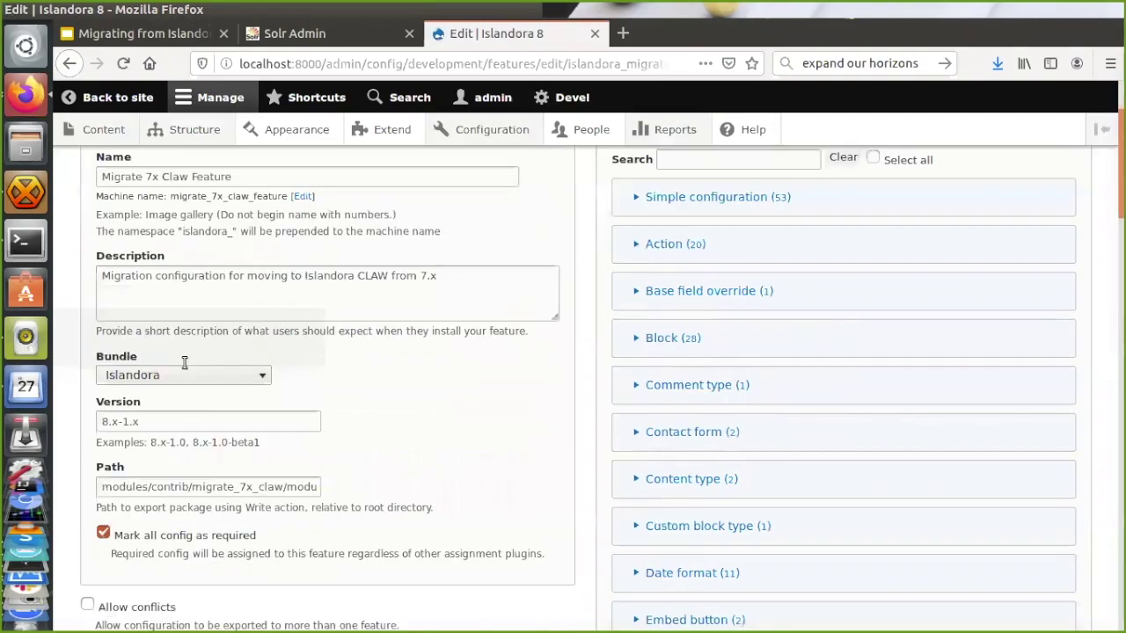
scroll(185, 363, "down", 3)
left_click(186, 366)
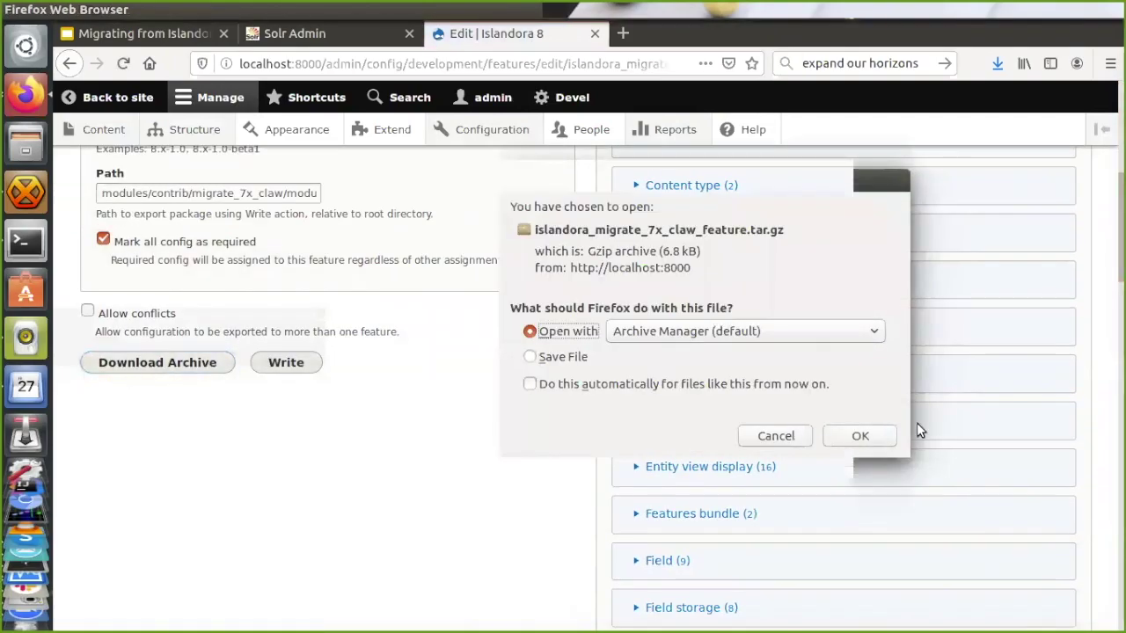
left_click(863, 437)
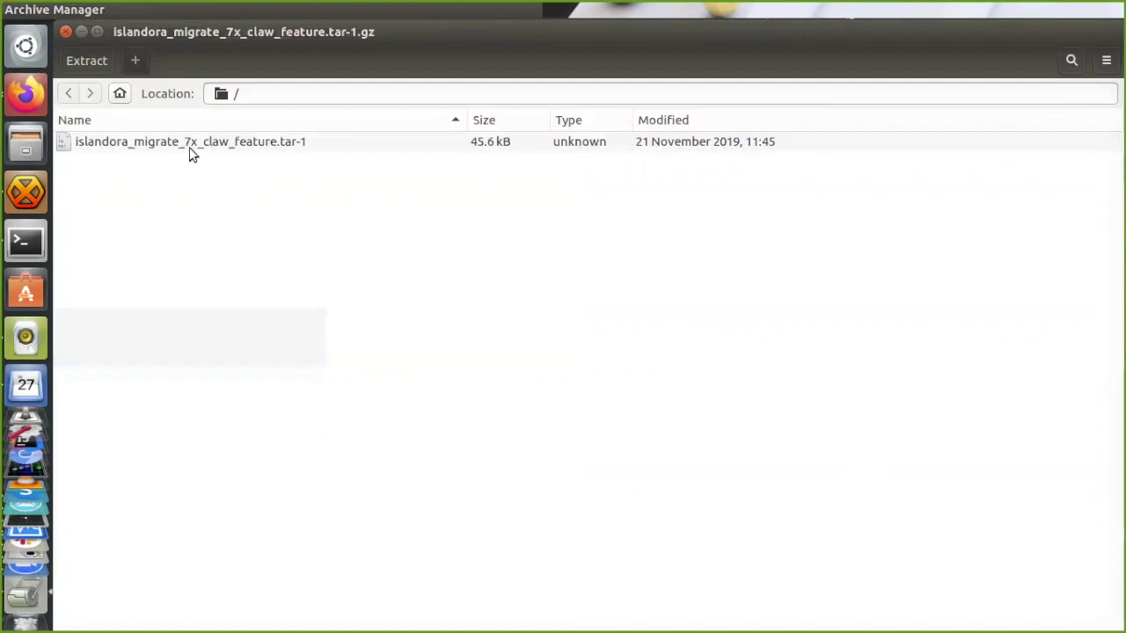
left_click(65, 33)
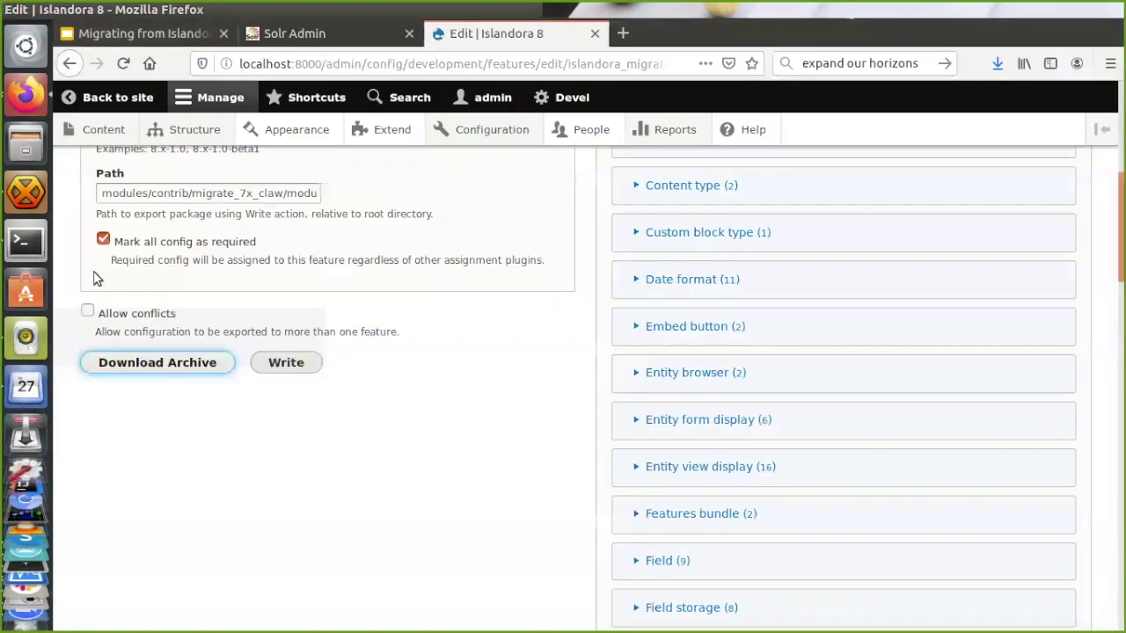
- Request islandora_migrate_7x_claw_feature.tar.gz again so Firefox offers to open it with Archive Manager
left_click(161, 363)
left_click(162, 363)
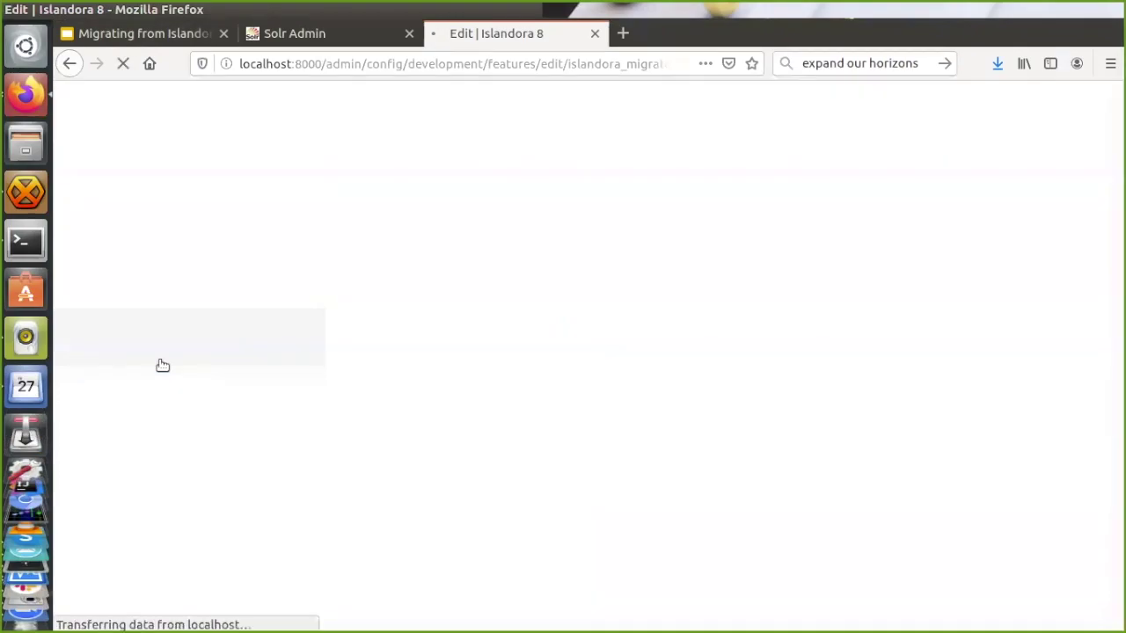
scroll(161, 360, "down", 5)
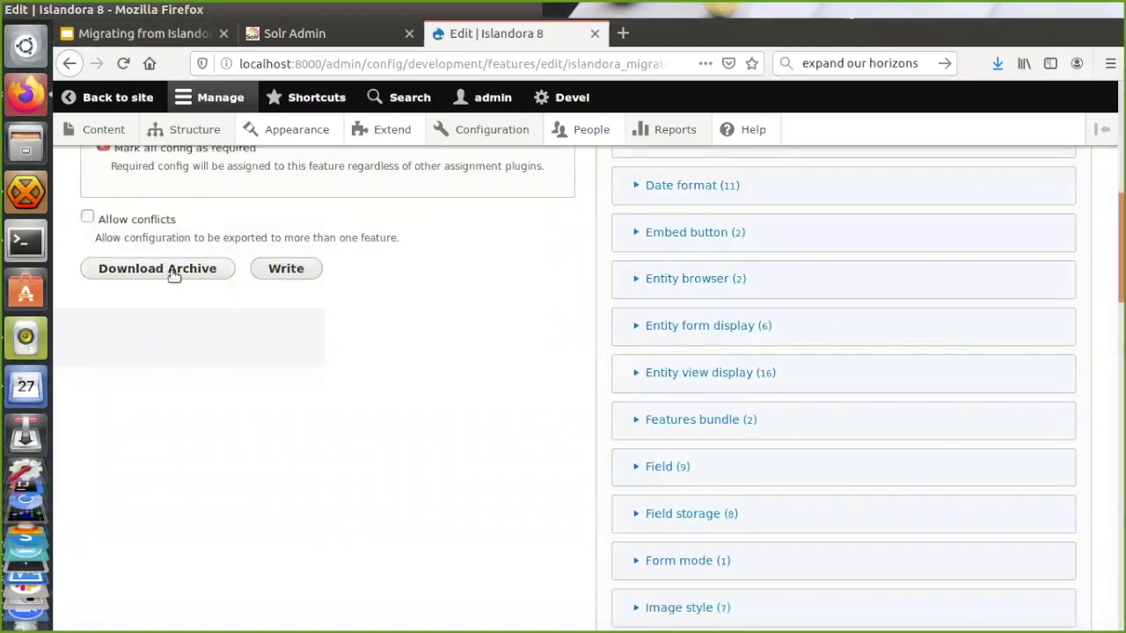
left_click(173, 271)
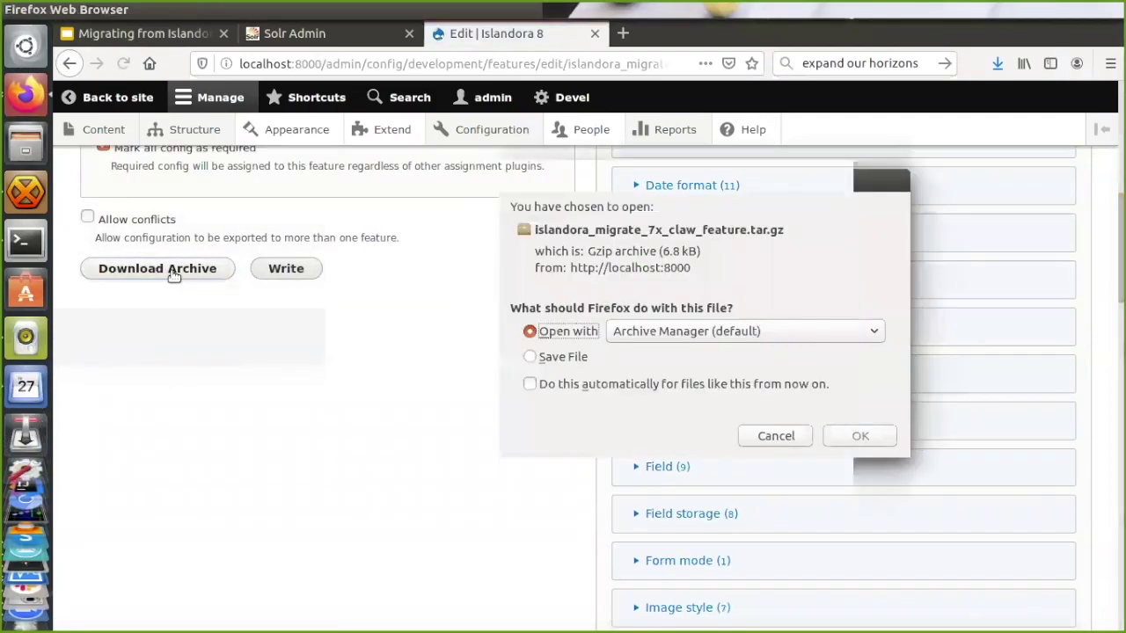
- Open the tar.gz in Archive Manager, try its inner tar file, dismiss the unsupported-type error, and close both windows
left_click(858, 436)
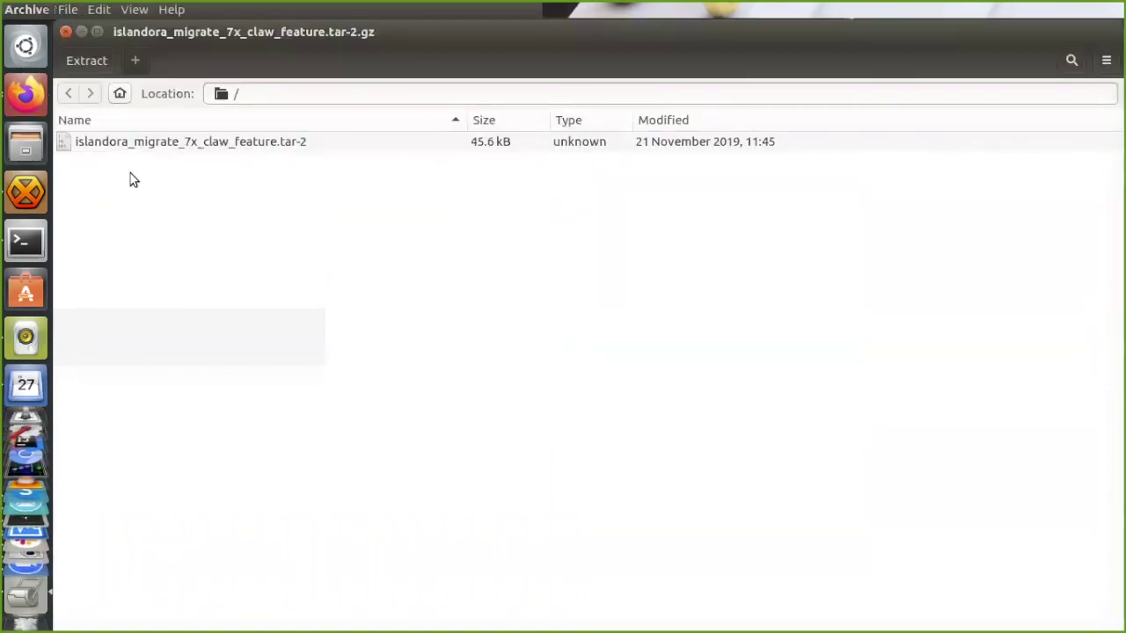
double_click(125, 140)
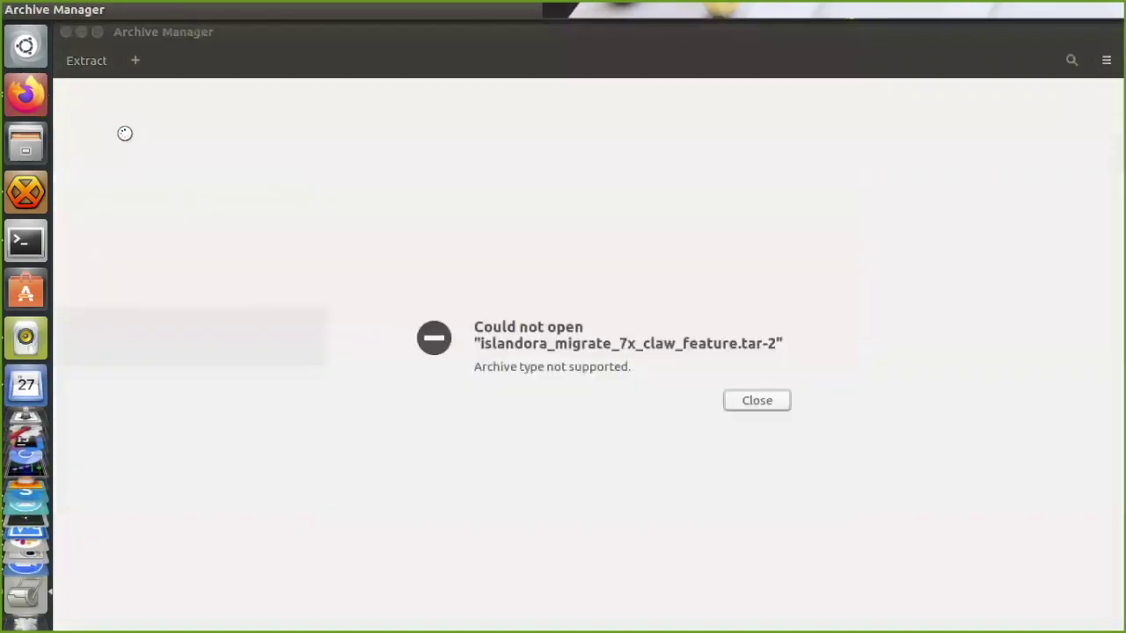
key("Escape")
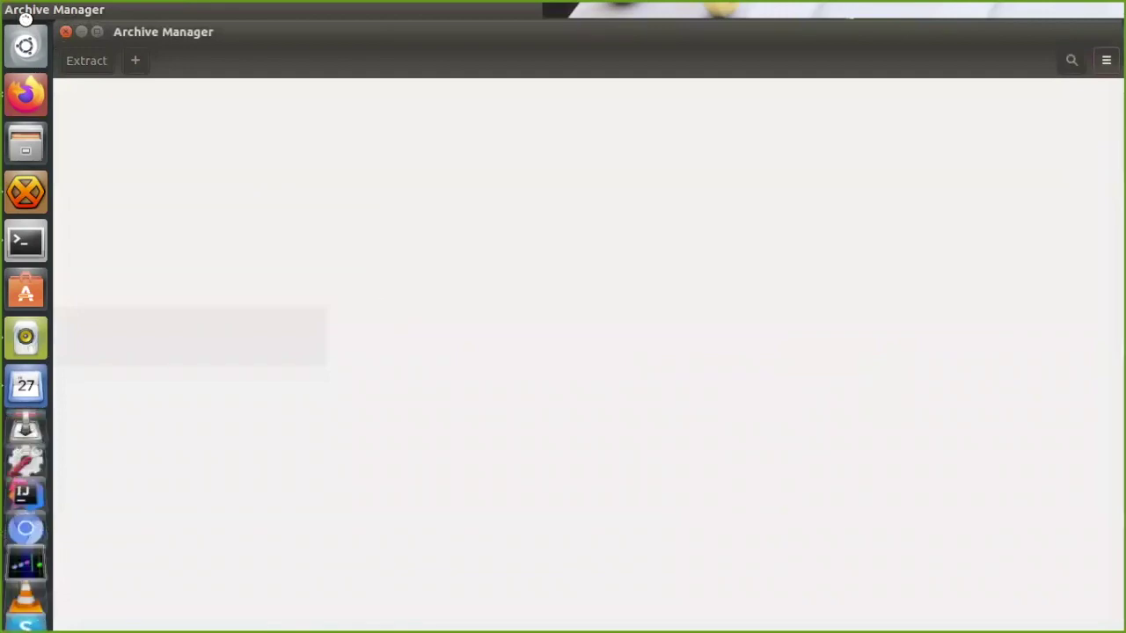
left_click(63, 31)
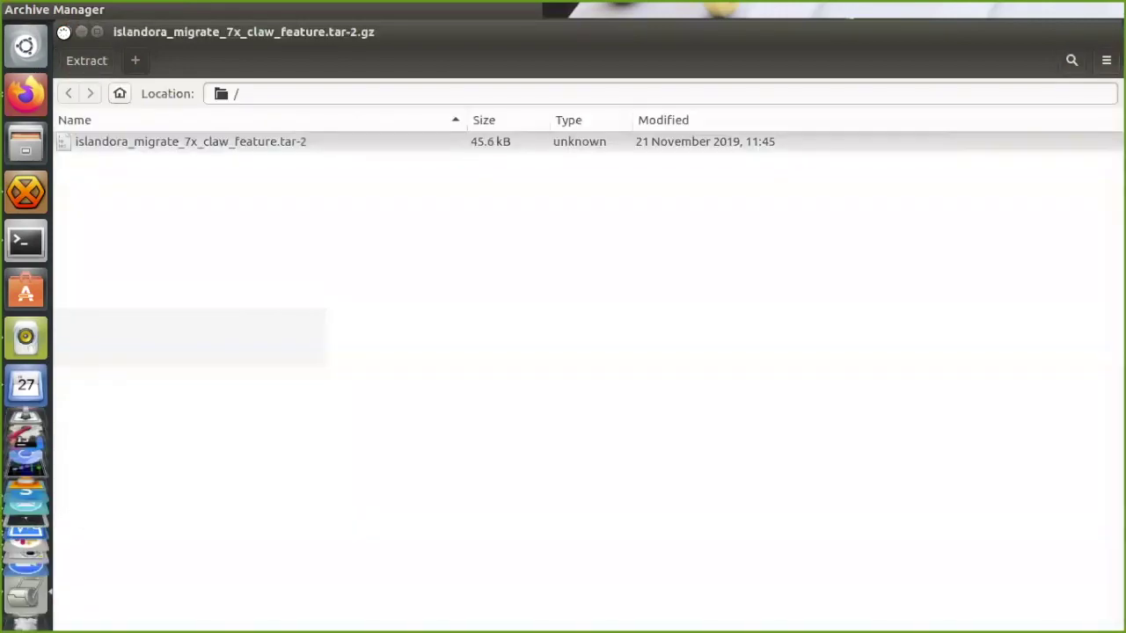
left_click(63, 32)
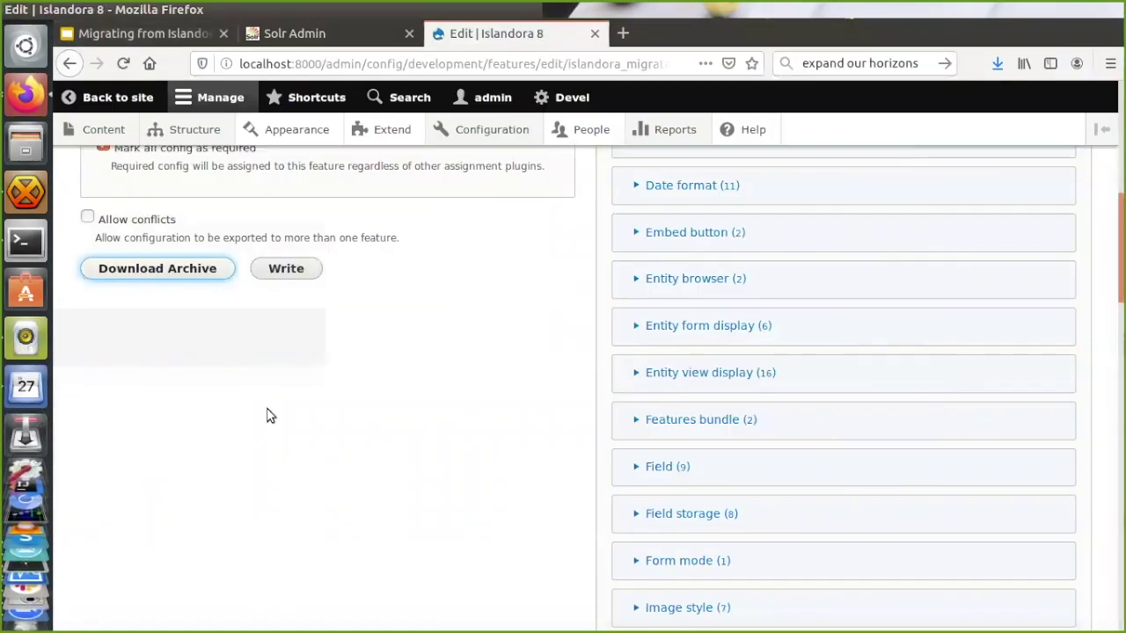
- From the feature edit page, reveal the Configuration > Development submenu including Configuration synchronization
scroll(270, 416, "up", 10)
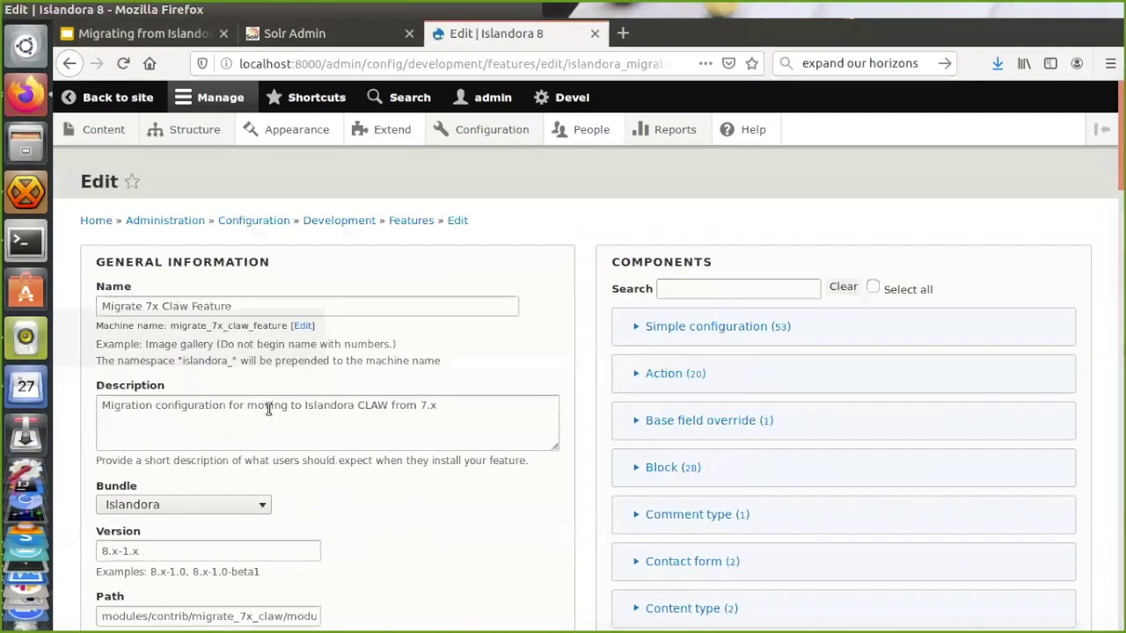
right_click(269, 409)
left_click(232, 422)
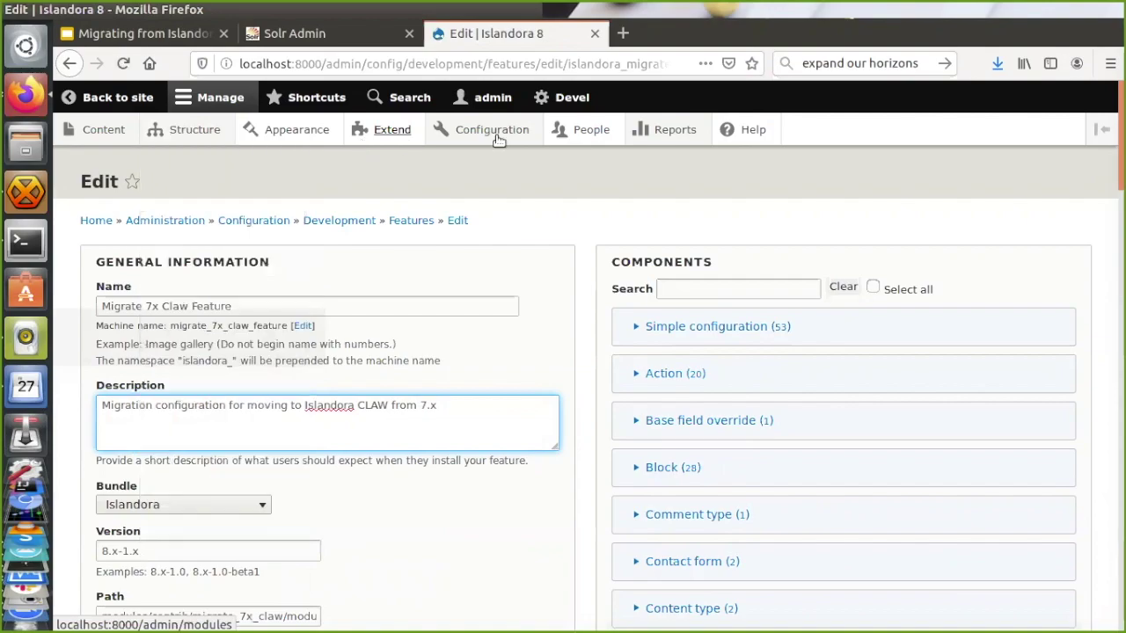
mouse_move(508, 141)
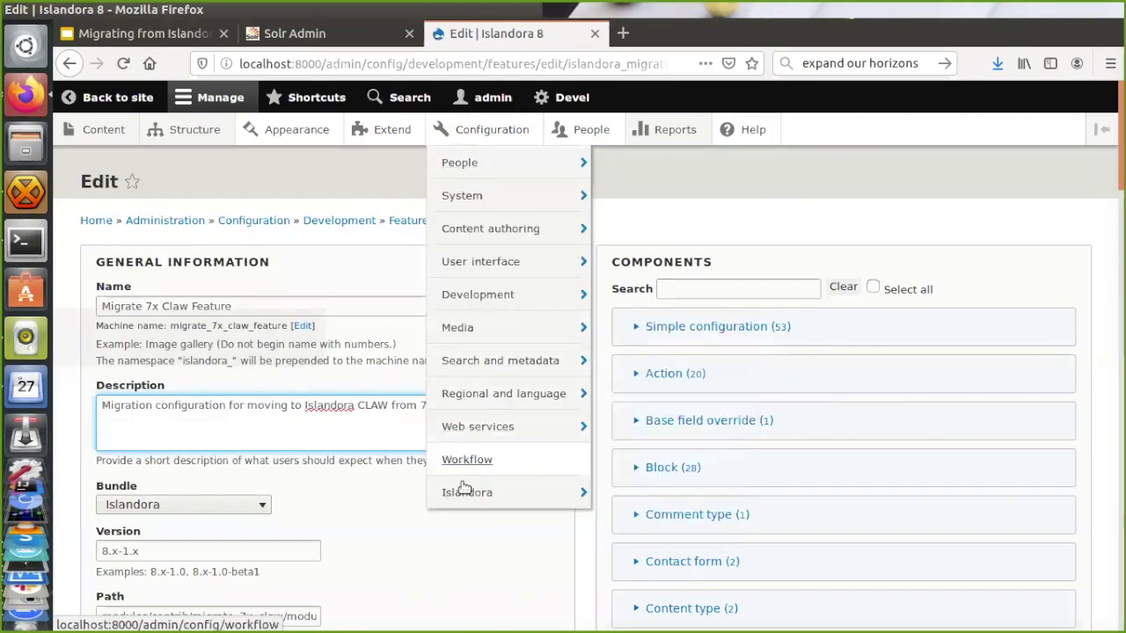
mouse_move(465, 498)
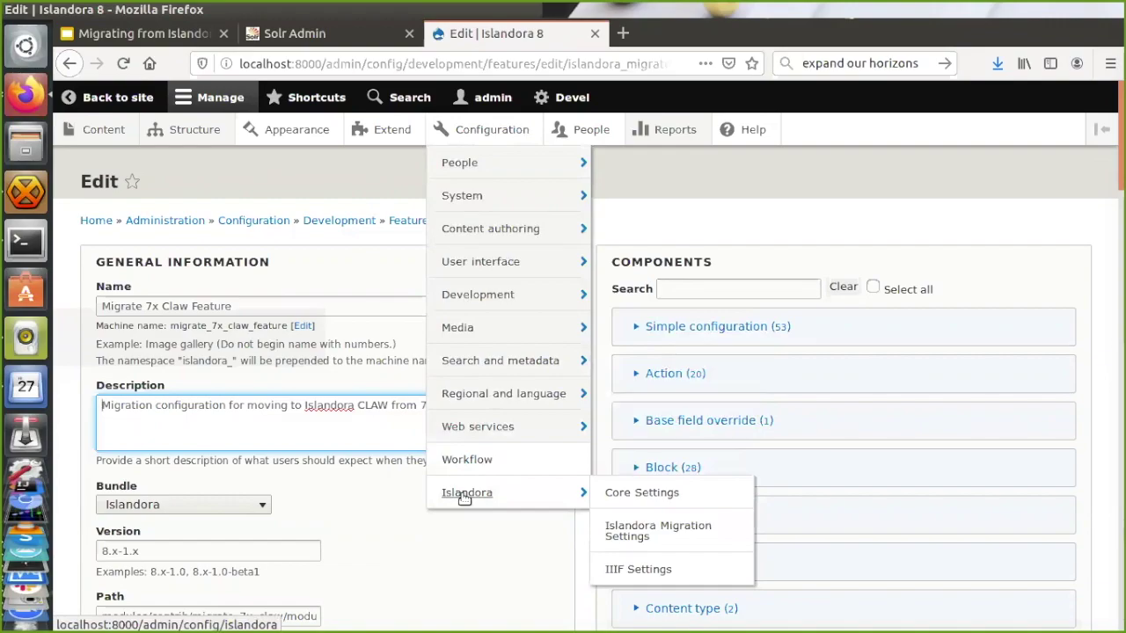
scroll(352, 507, "down", 5)
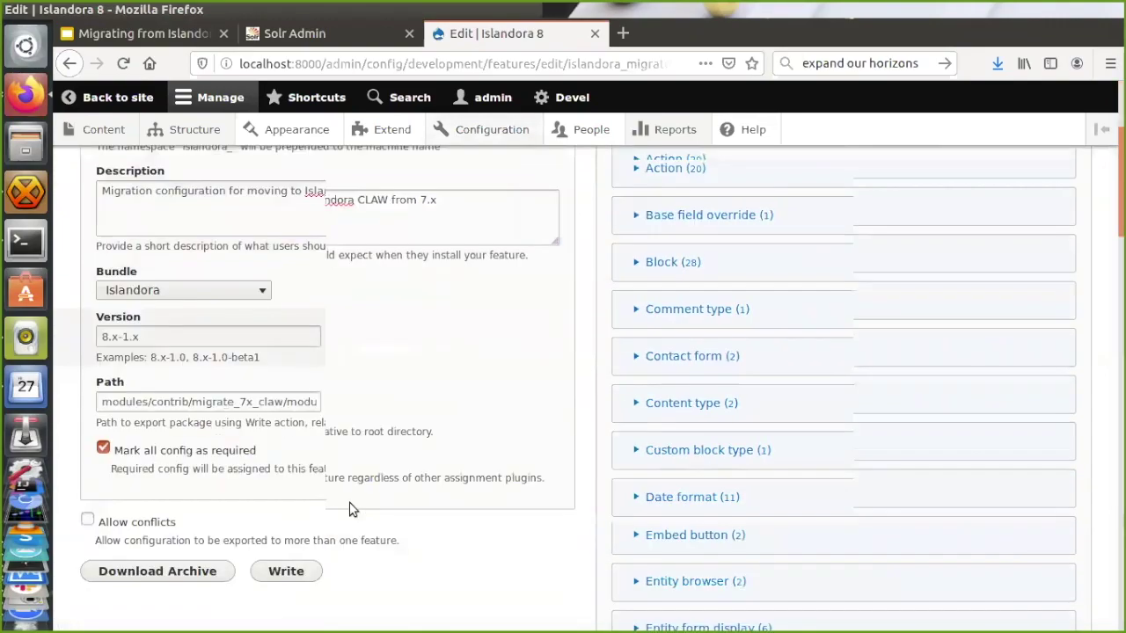
scroll(350, 509, "down", 1)
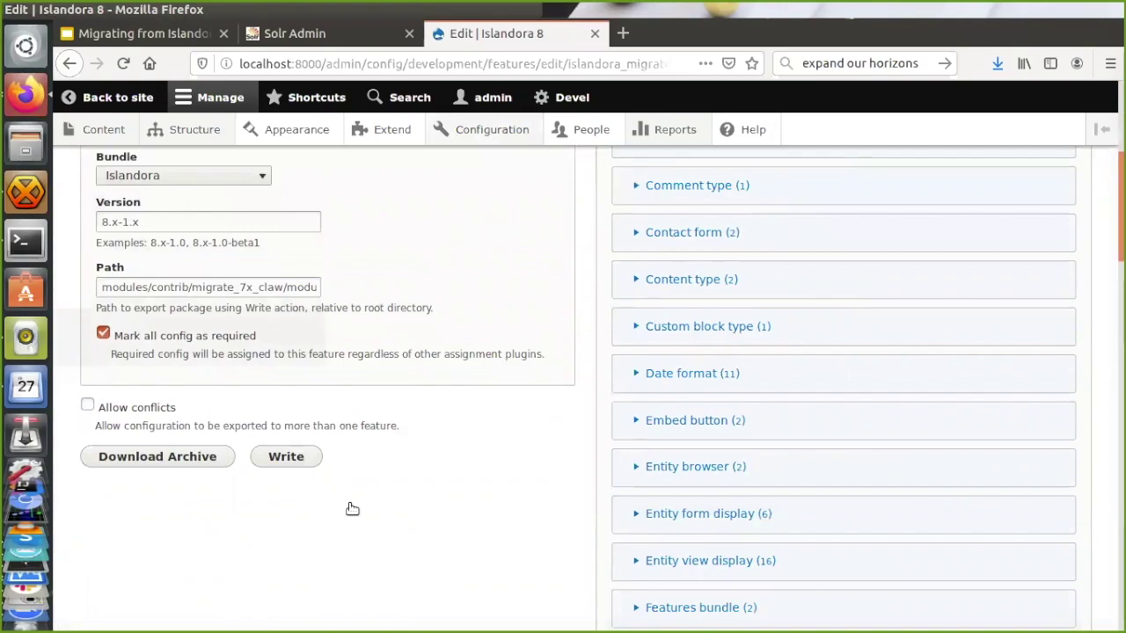
scroll(422, 299, "up", 4)
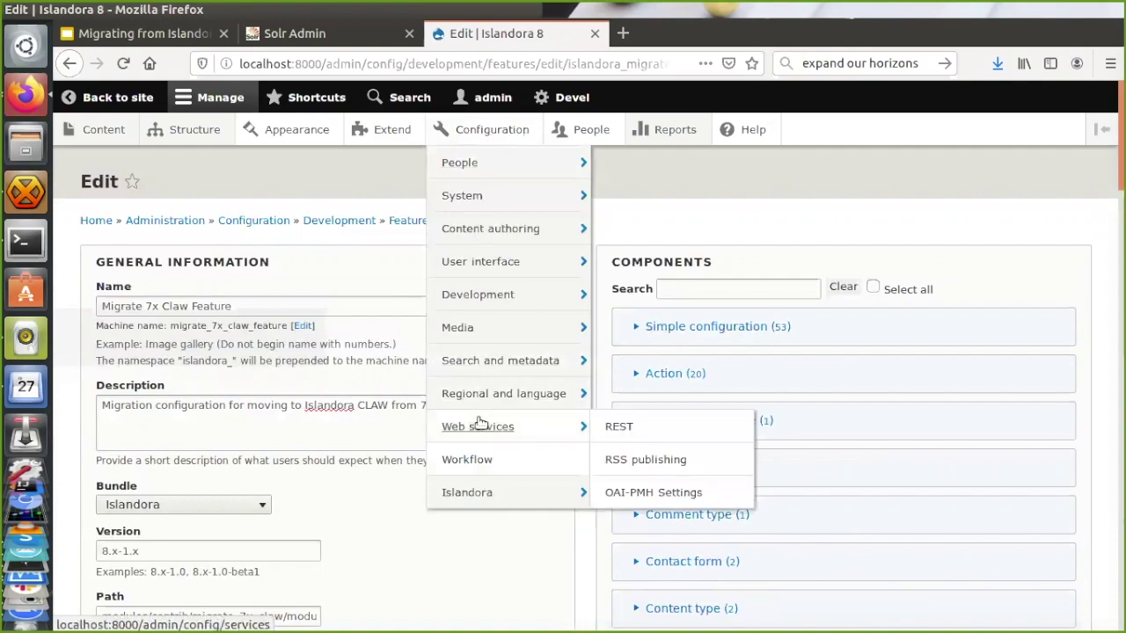
- Open the single-item configuration export and set the configuration type to Migration
mouse_move(494, 299)
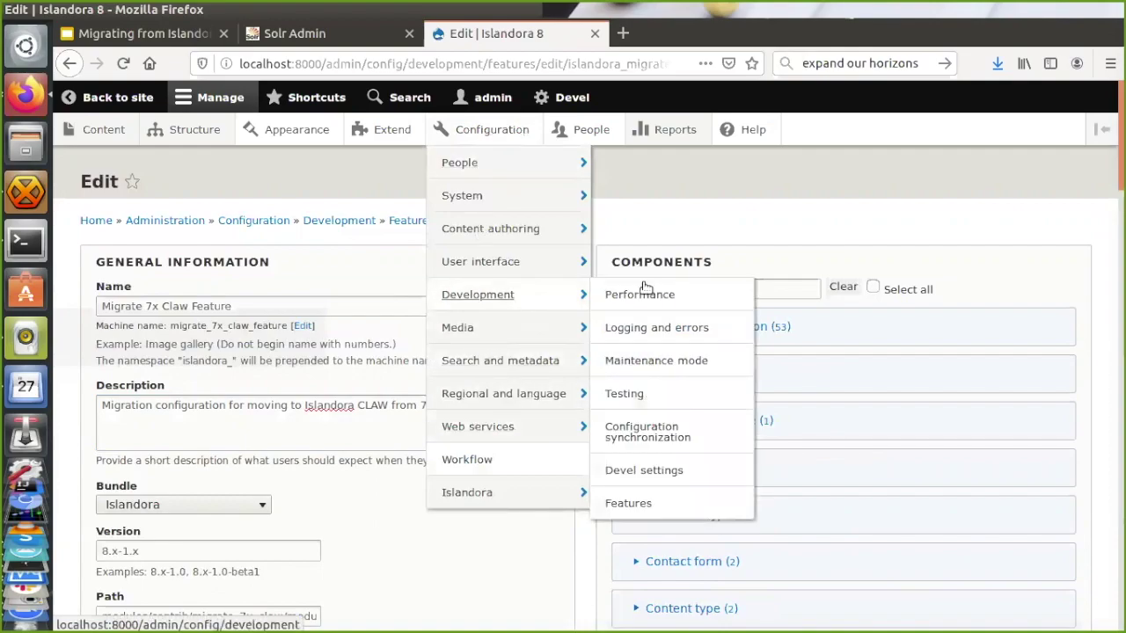
left_click(669, 434)
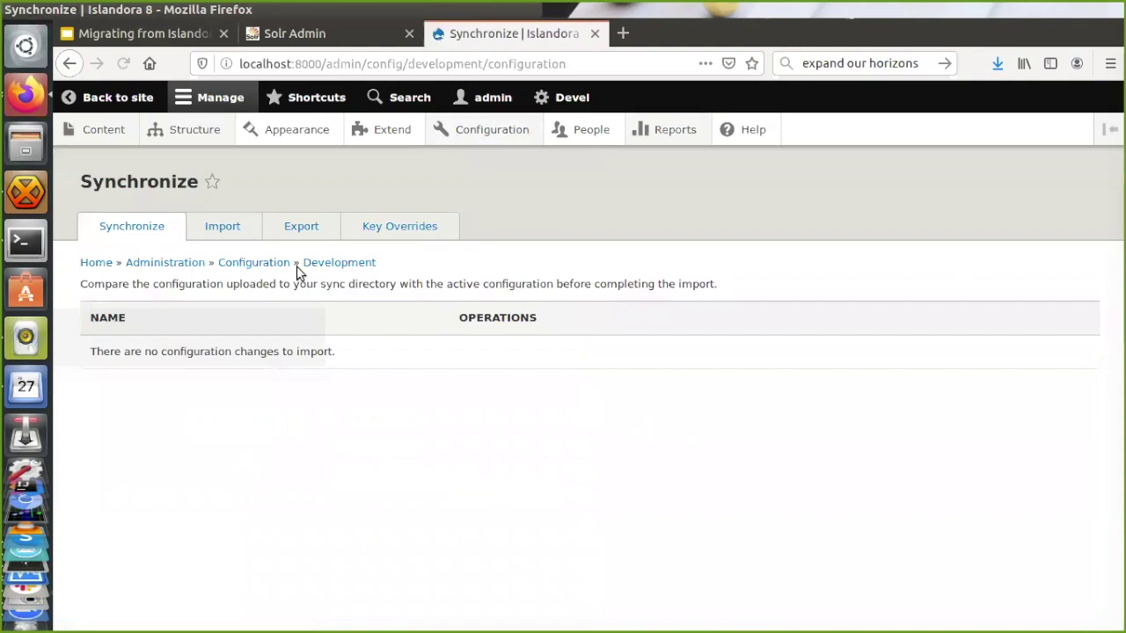
left_click(300, 225)
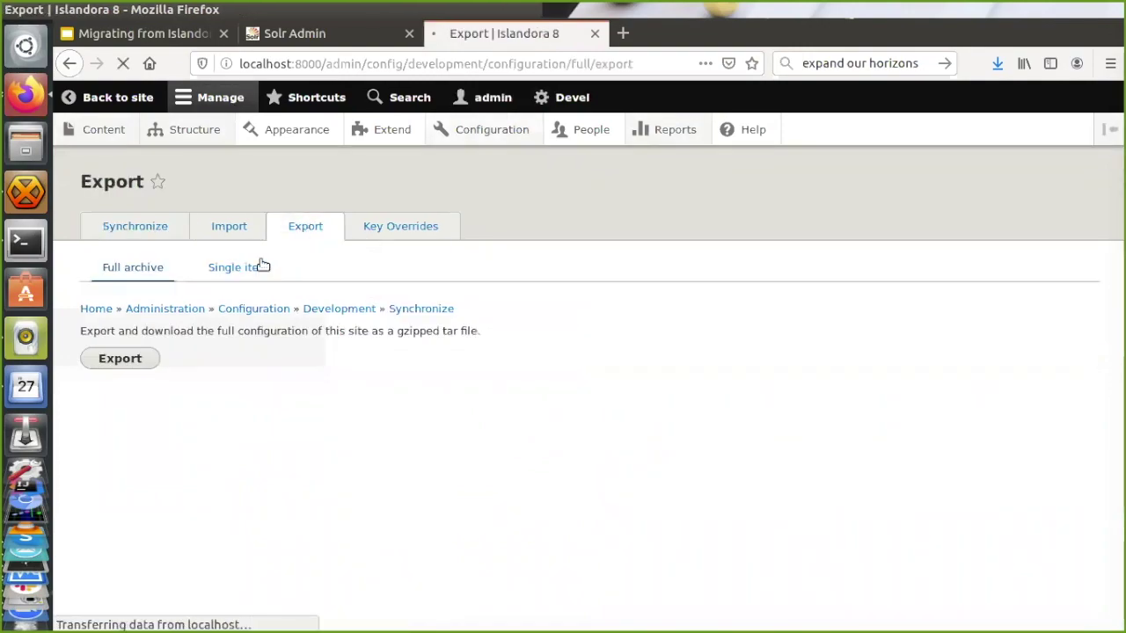
left_click(244, 271)
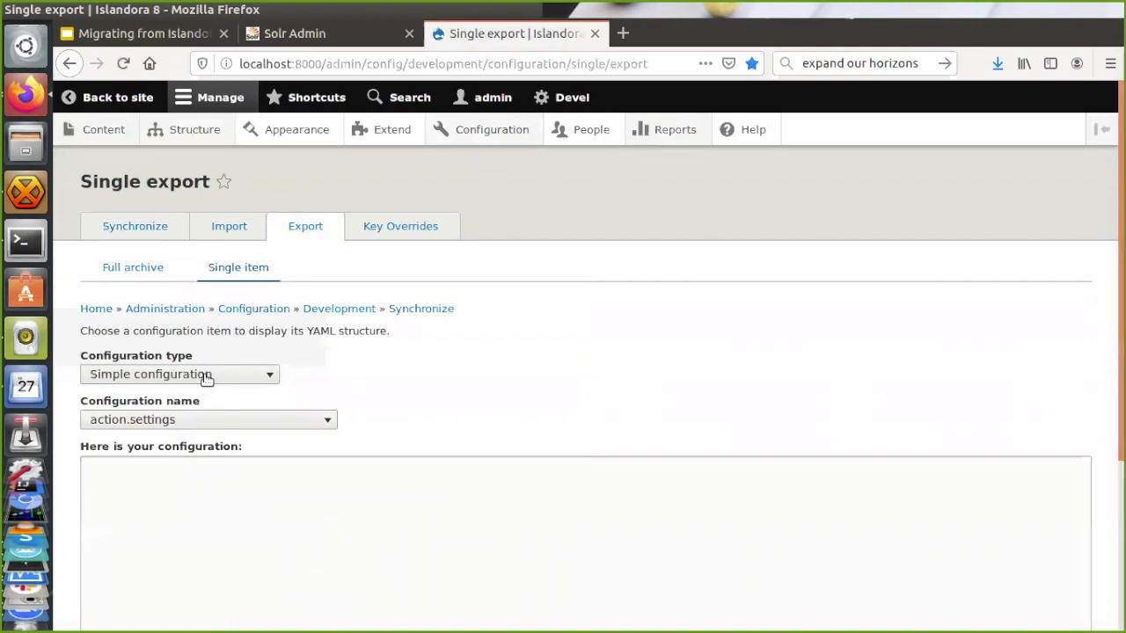
left_click(208, 375)
scroll(204, 316, "down", 5)
scroll(204, 316, "down", 1)
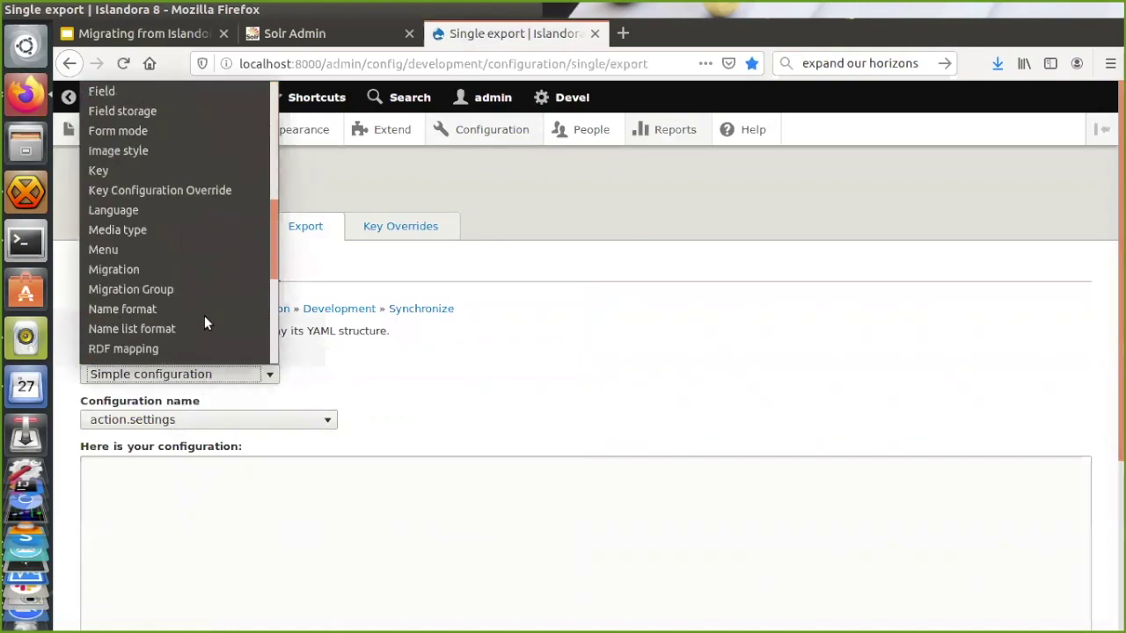
left_click(176, 267)
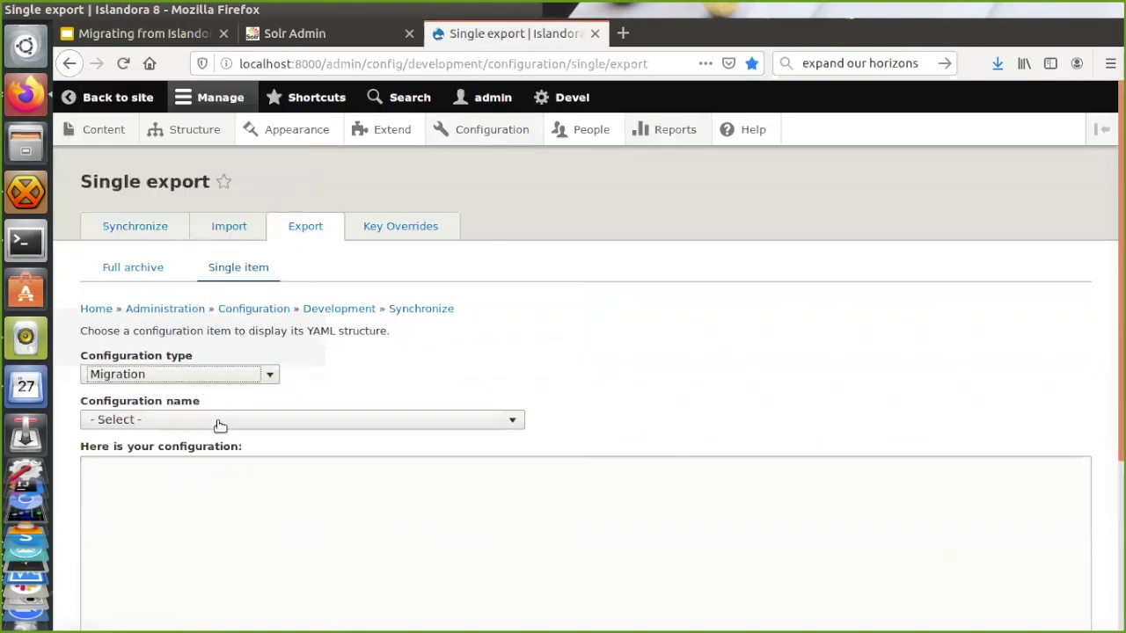
- Show the Islandora Objects migration YAML, select all of it, then go to Import
left_click(219, 423)
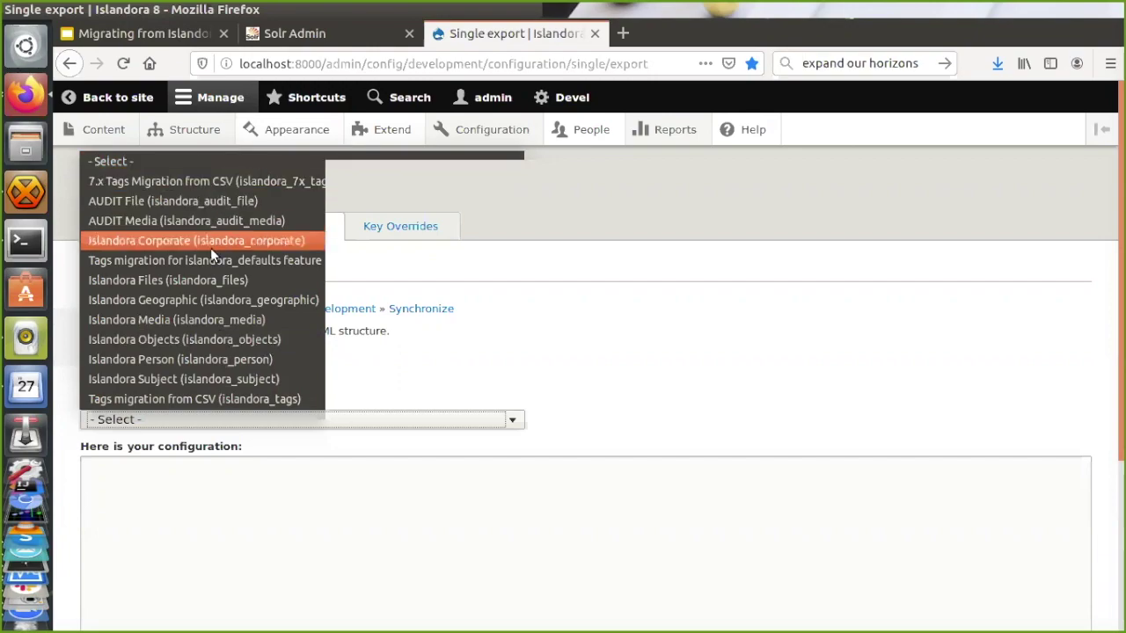
left_click(206, 339)
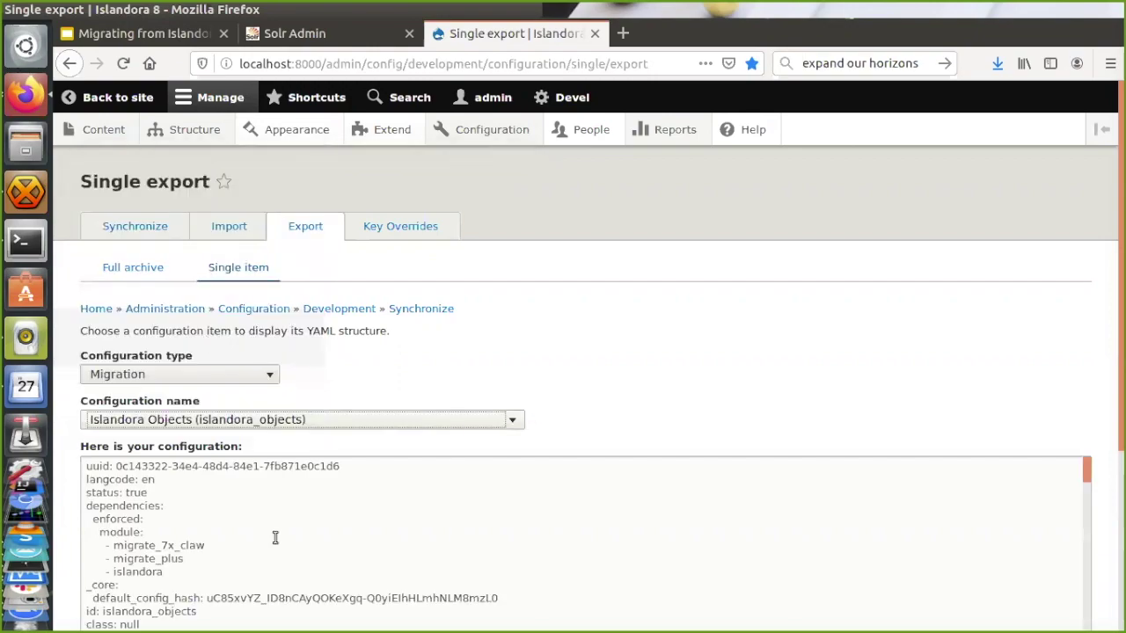
scroll(275, 538, "down", 8)
scroll(276, 537, "up", 6)
left_click(276, 537)
key("ctrl+a")
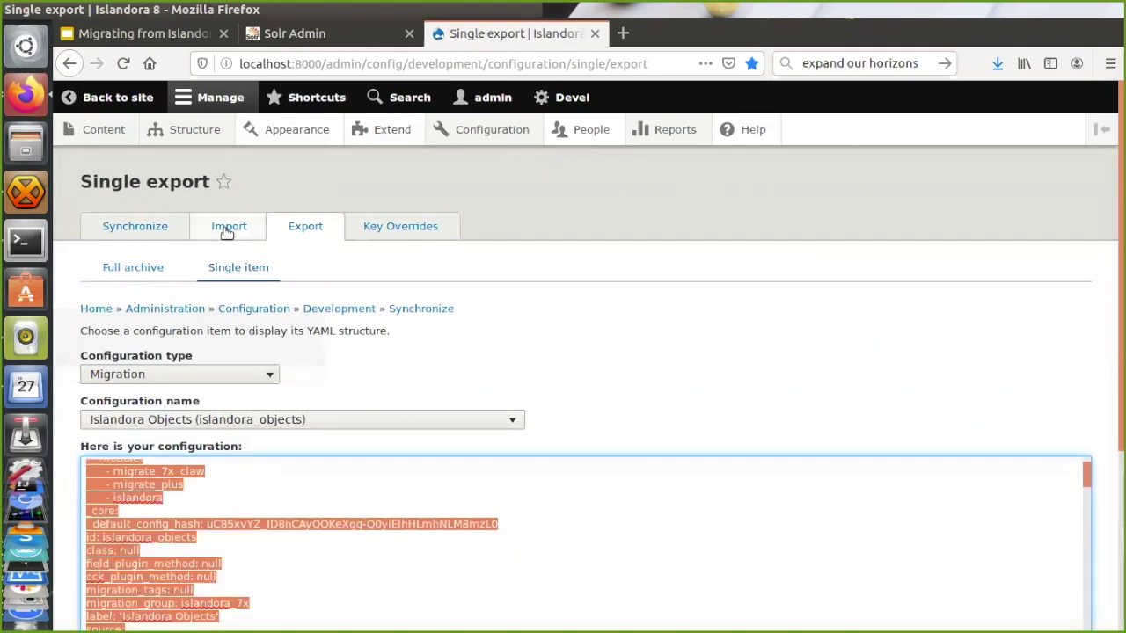
left_click(226, 227)
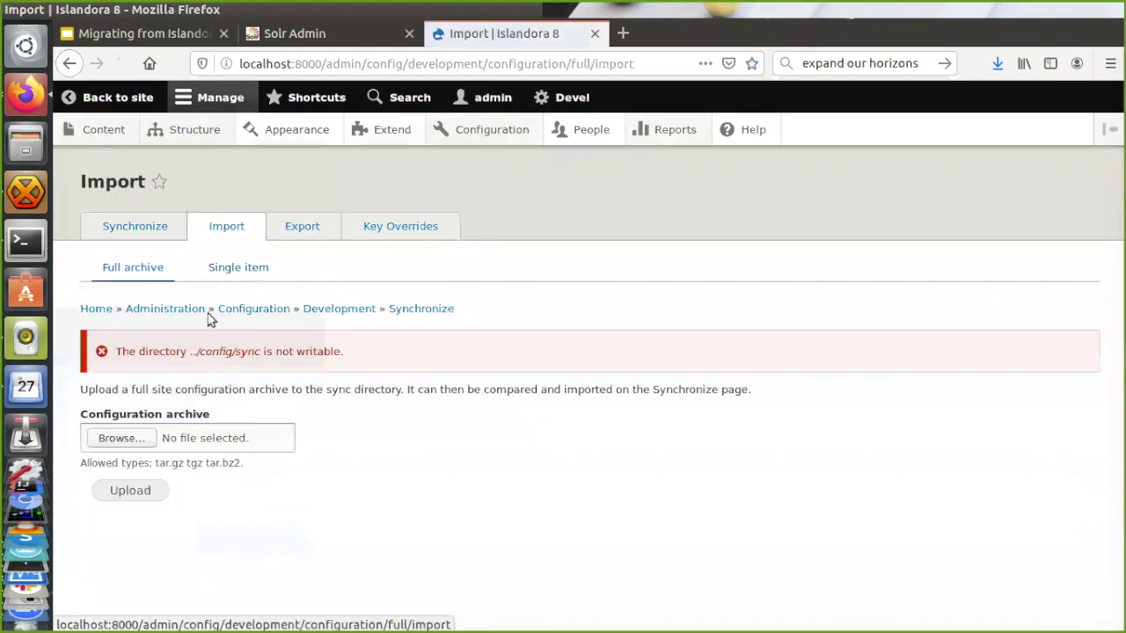
- Paste the copied YAML into the Single item import form with Migration as type
left_click(252, 272)
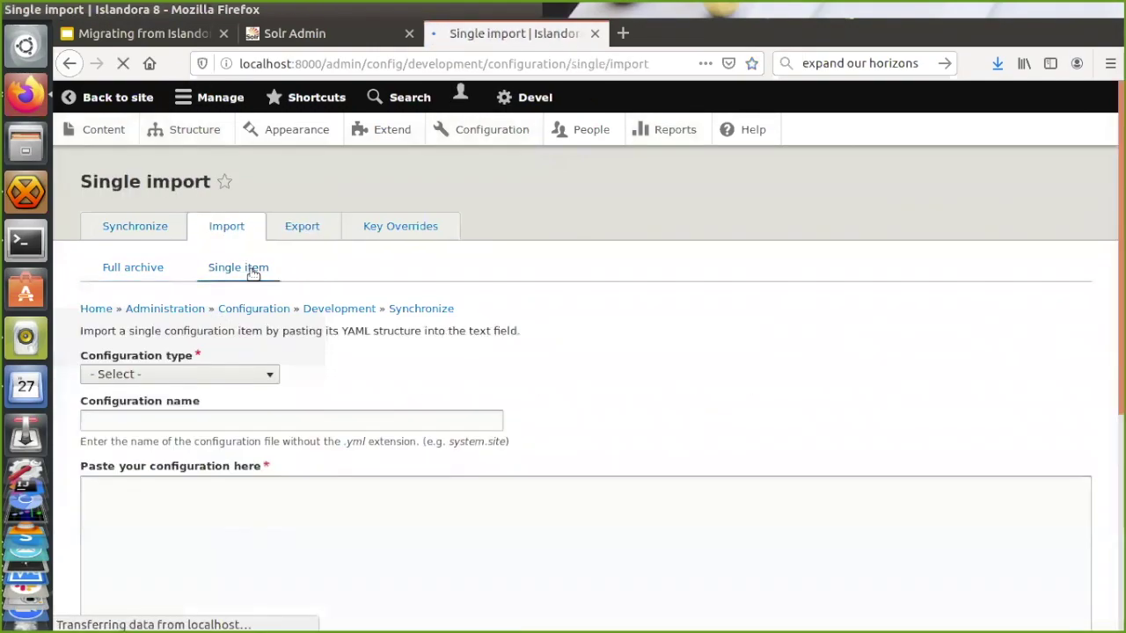
left_click(186, 372)
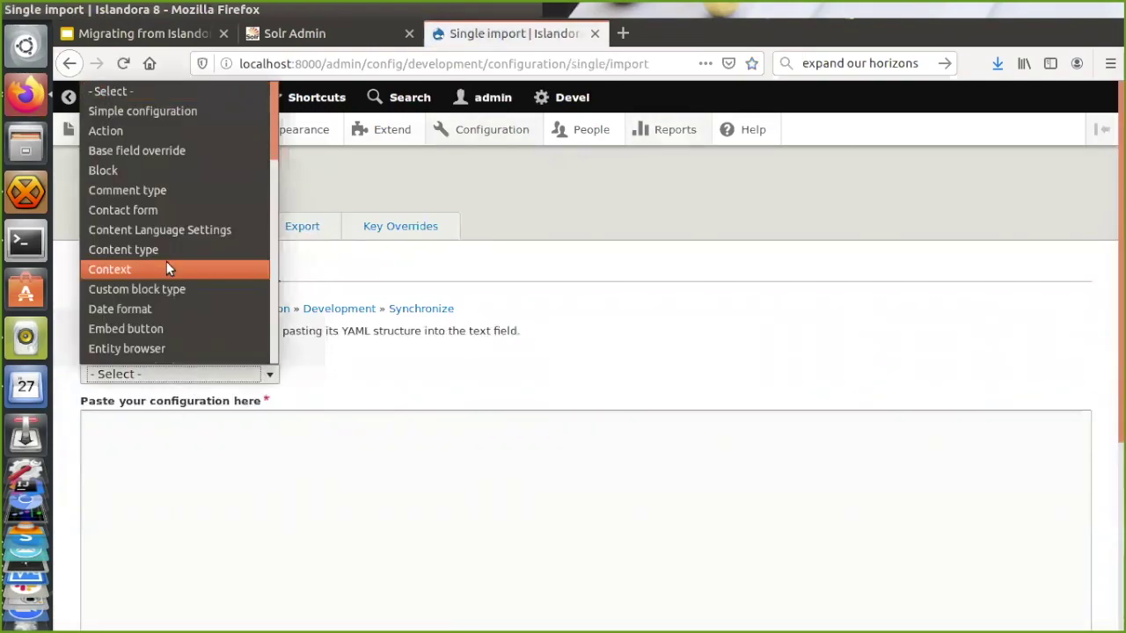
scroll(166, 267, "down", 5)
scroll(166, 261, "down", 1)
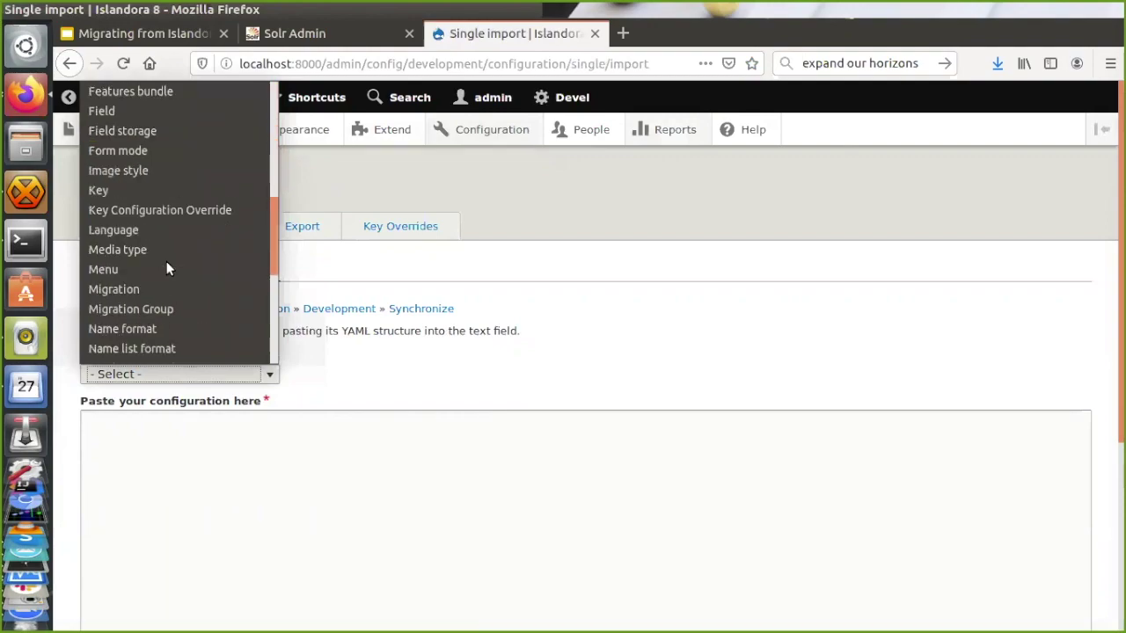
left_click(131, 291)
left_click(138, 445)
key("ctrl+v")
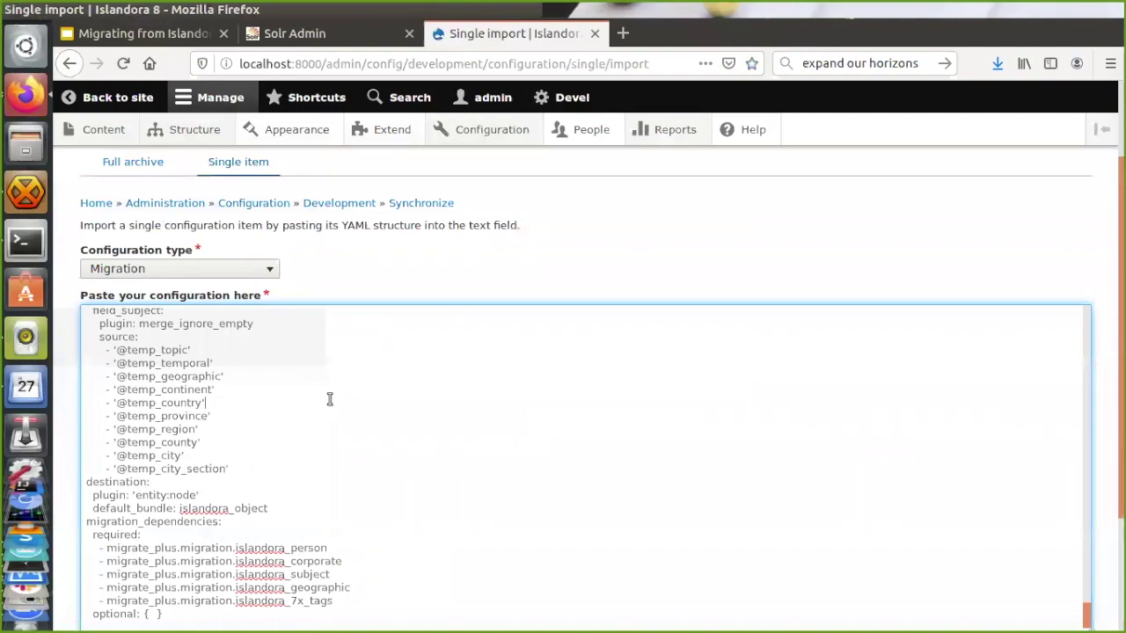
- Scroll through the pasted YAML and select the whole description field block
scroll(330, 399, "up", 20)
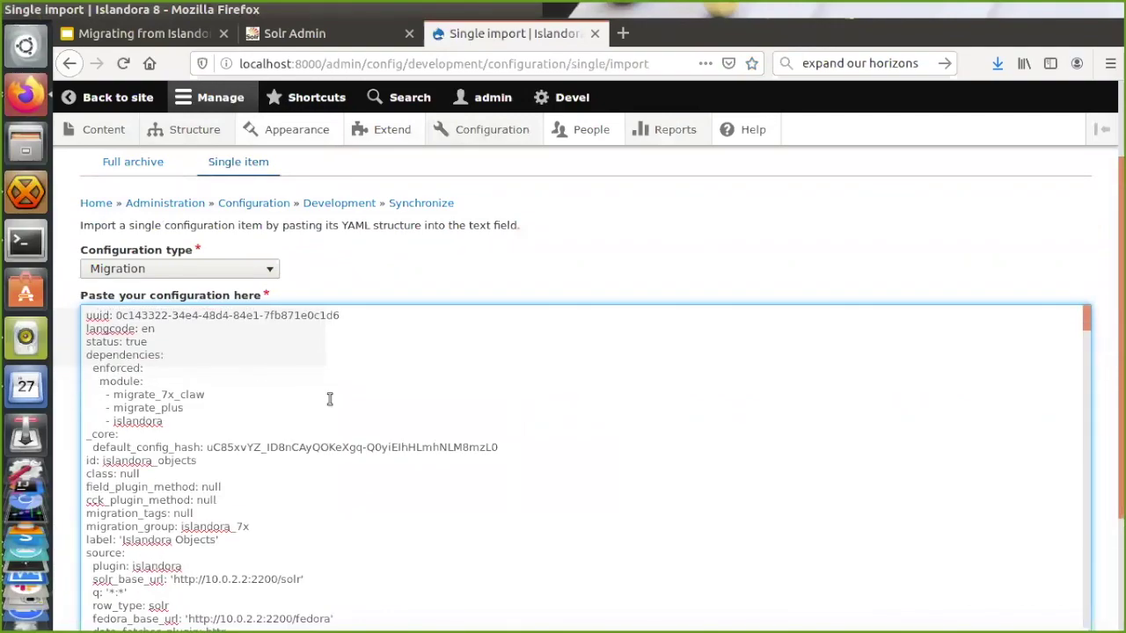
scroll(329, 399, "down", 2)
left_click_drag(87, 479, 133, 481)
scroll(256, 508, "down", 7)
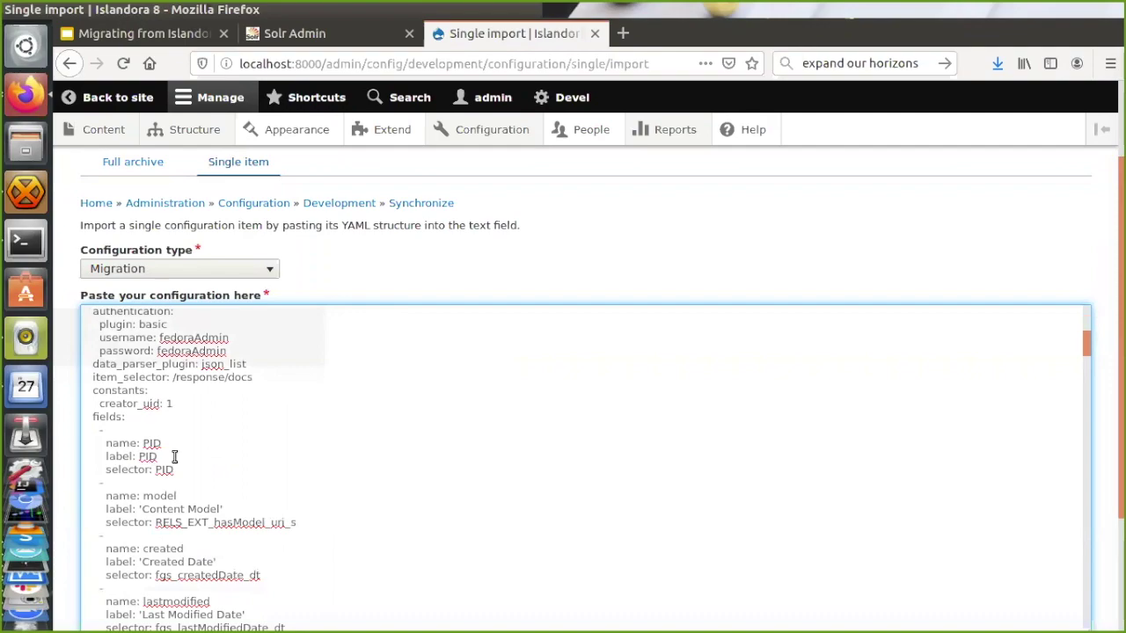
scroll(190, 522, "down", 5)
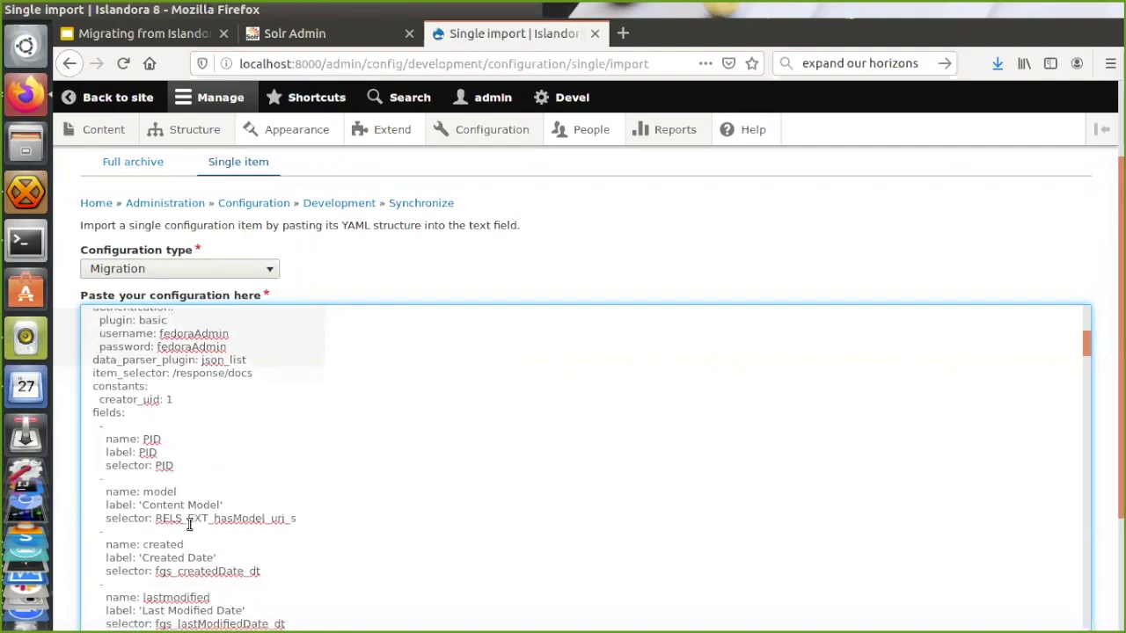
scroll(189, 525, "down", 5)
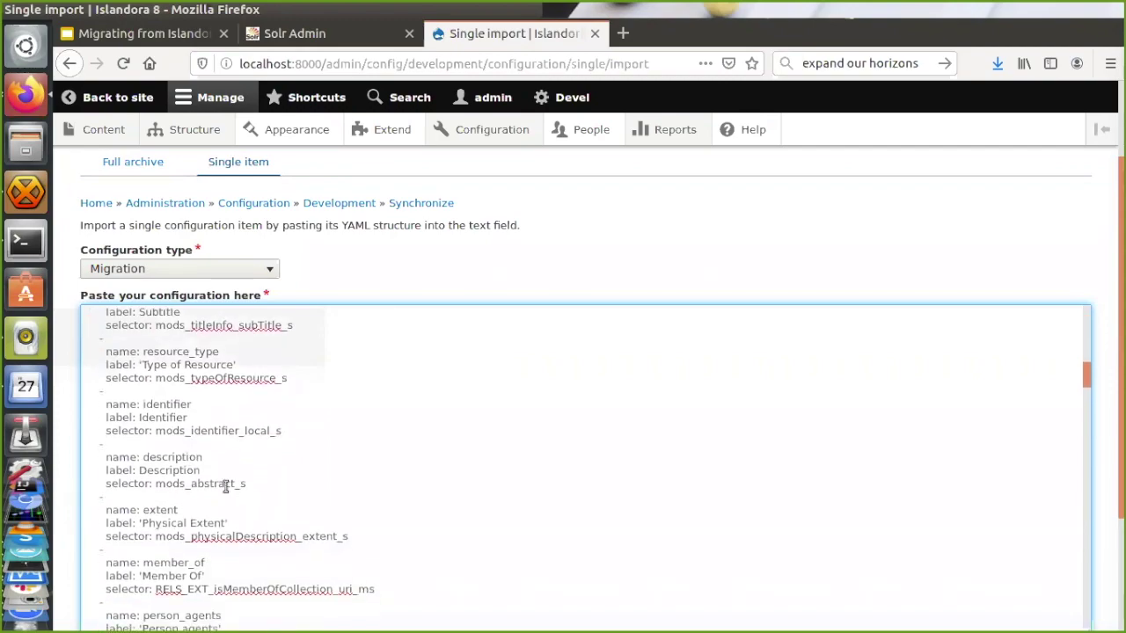
left_click_drag(251, 484, 65, 449)
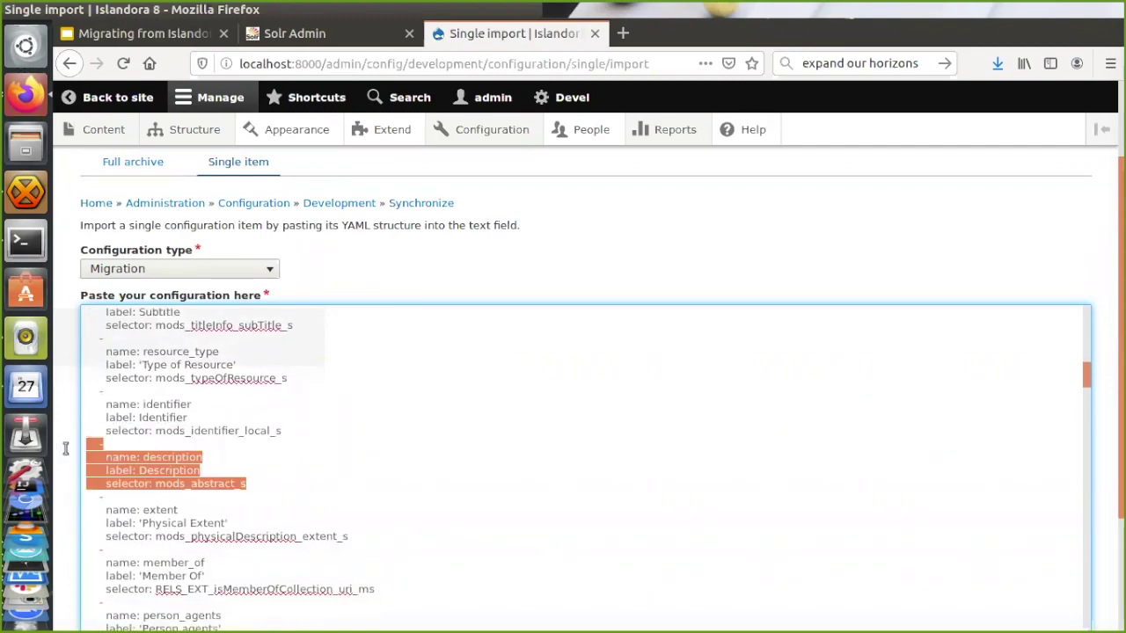
- Duplicate the description field block and rename its name, label and selector to genre
key("ctrl+c")
left_click(253, 483)
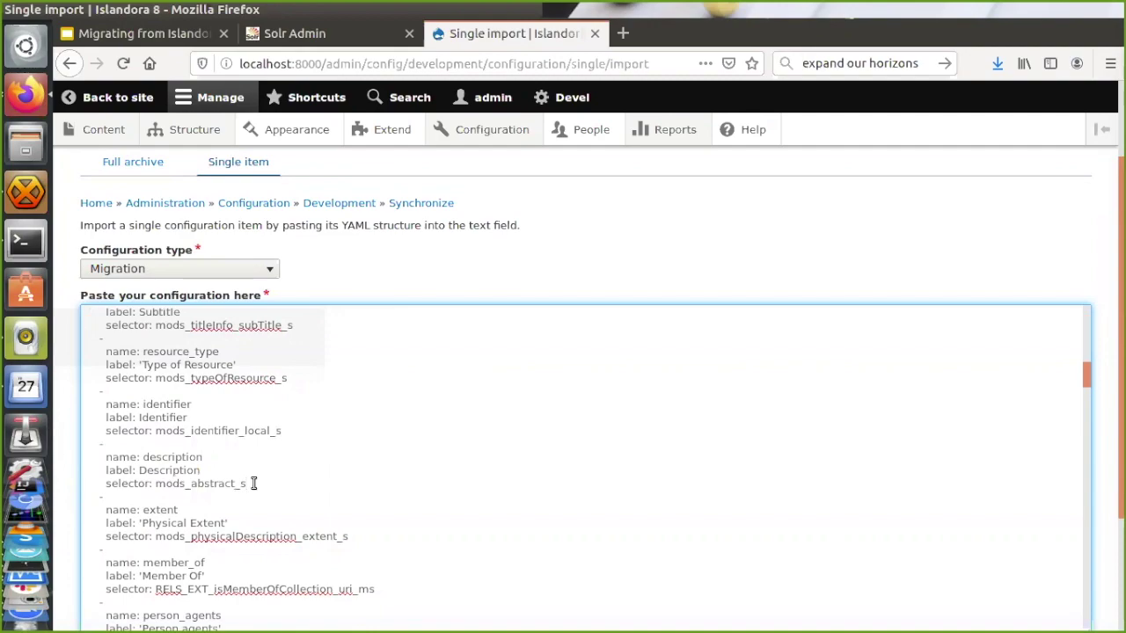
key("ctrl+v")
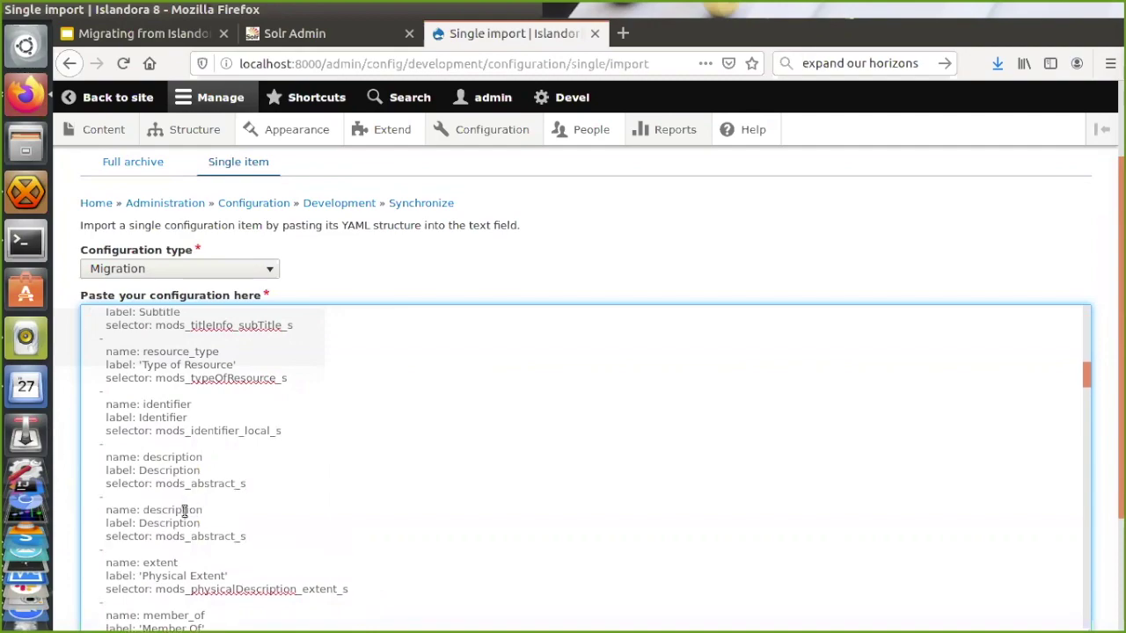
double_click(185, 511)
type("genre")
double_click(185, 523)
type("Ge")
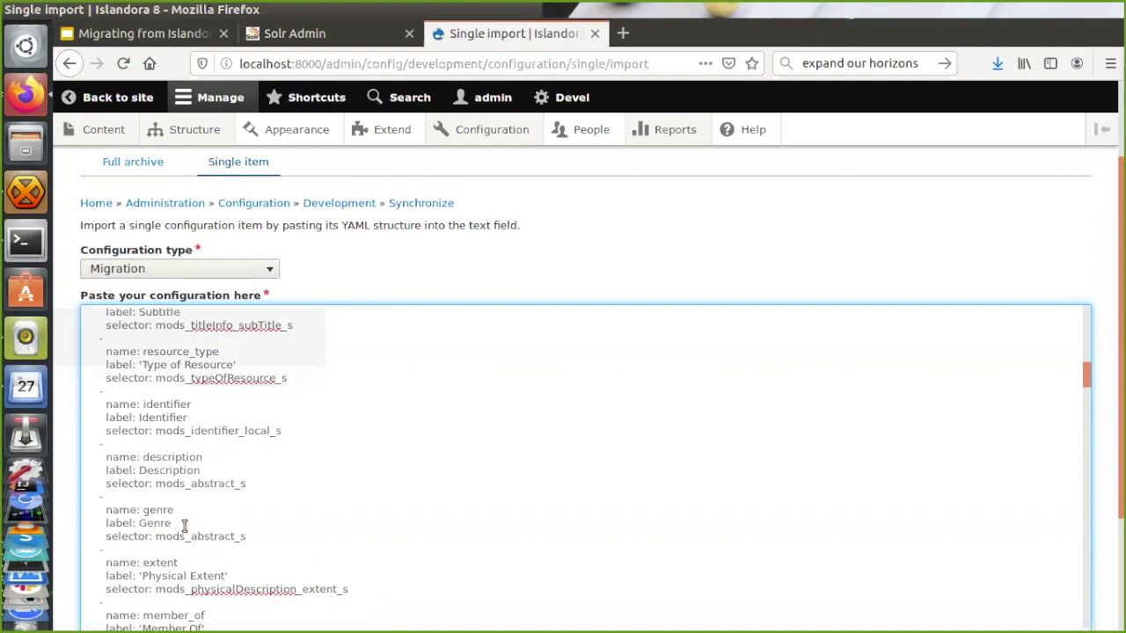
left_click_drag(191, 534, 234, 543)
type("genre")
- Duplicate the field_description process mapping line below itself
scroll(233, 543, "down", 1)
scroll(233, 543, "up", 5)
scroll(233, 543, "down", 20)
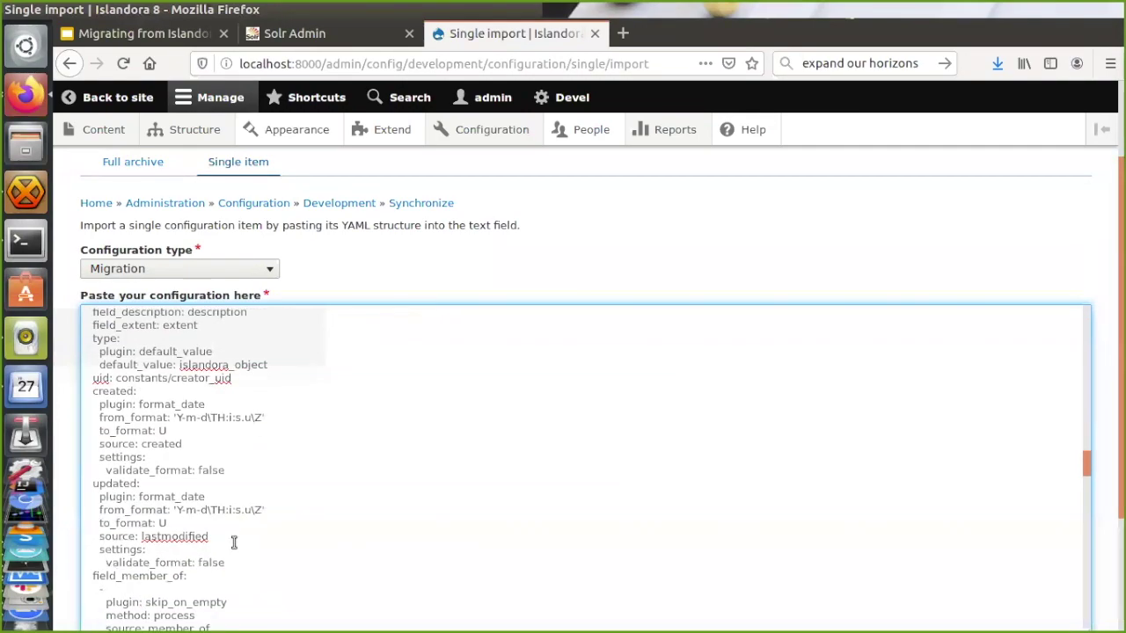
scroll(234, 542, "up", 4)
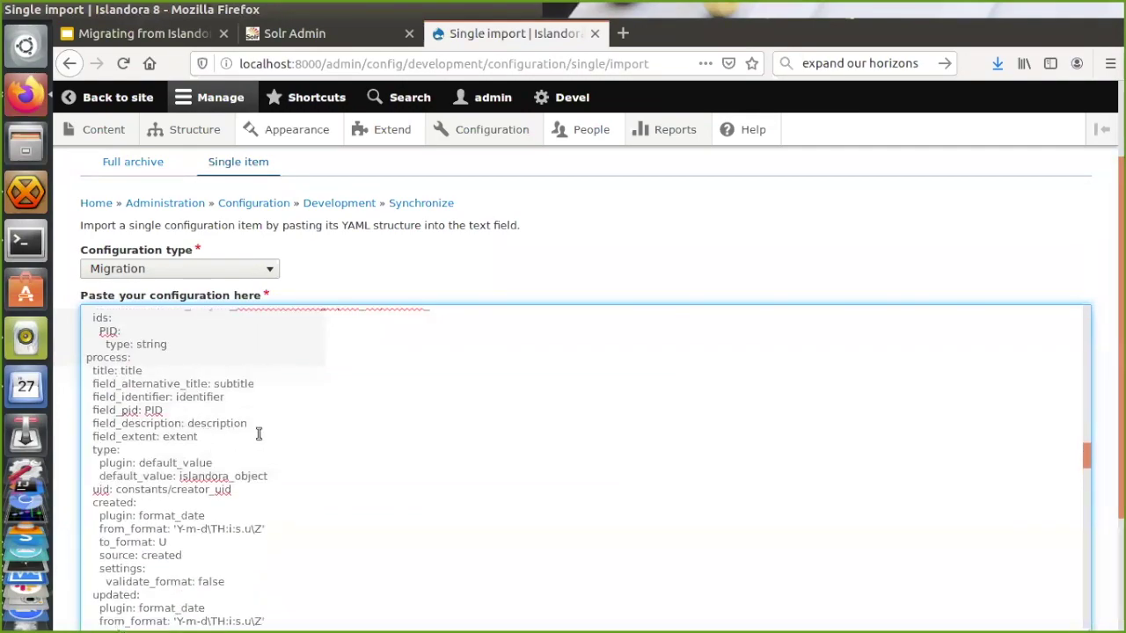
left_click_drag(253, 424, 85, 419)
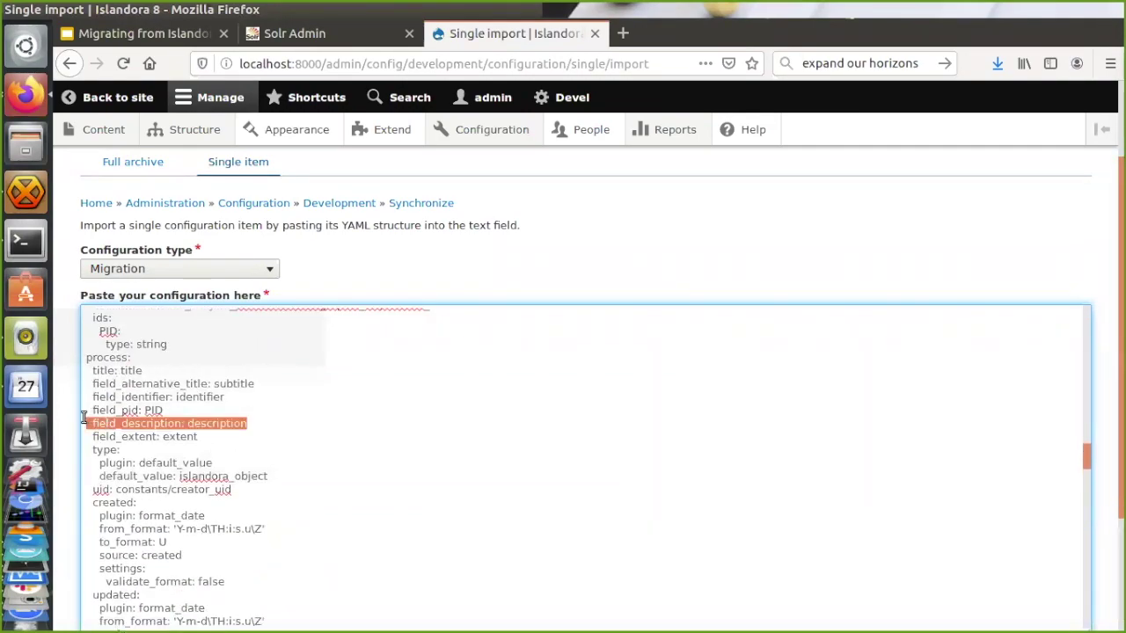
key("End")
key("Return")
key("ctrl+v")
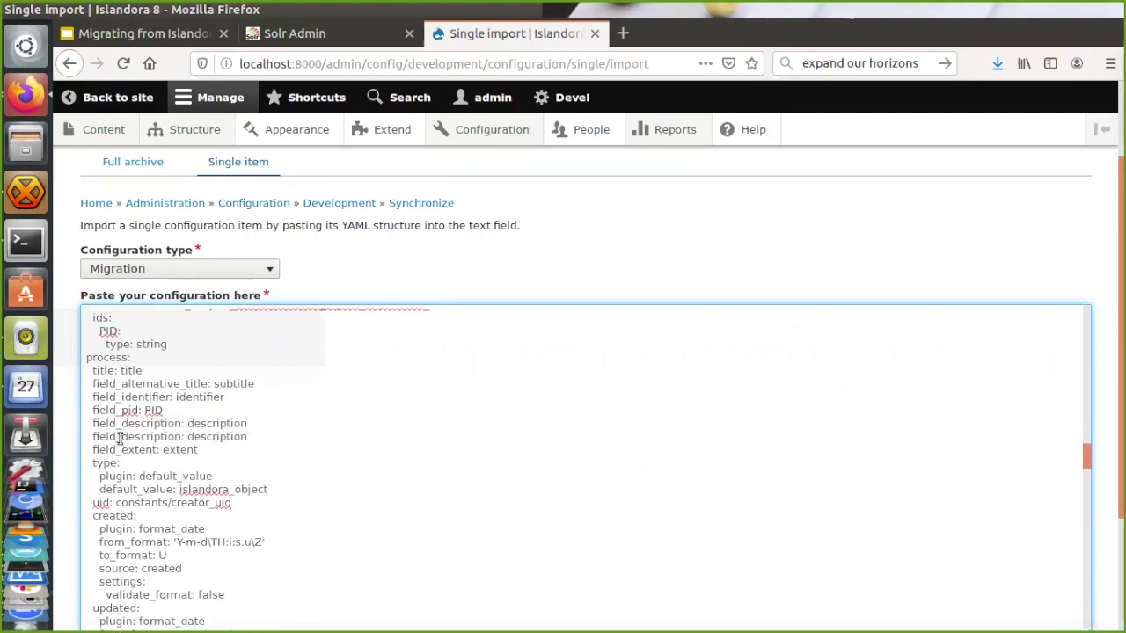
- Change the copied line to field_genre: genre and submit the configuration for import
left_click_drag(121, 440, 178, 441)
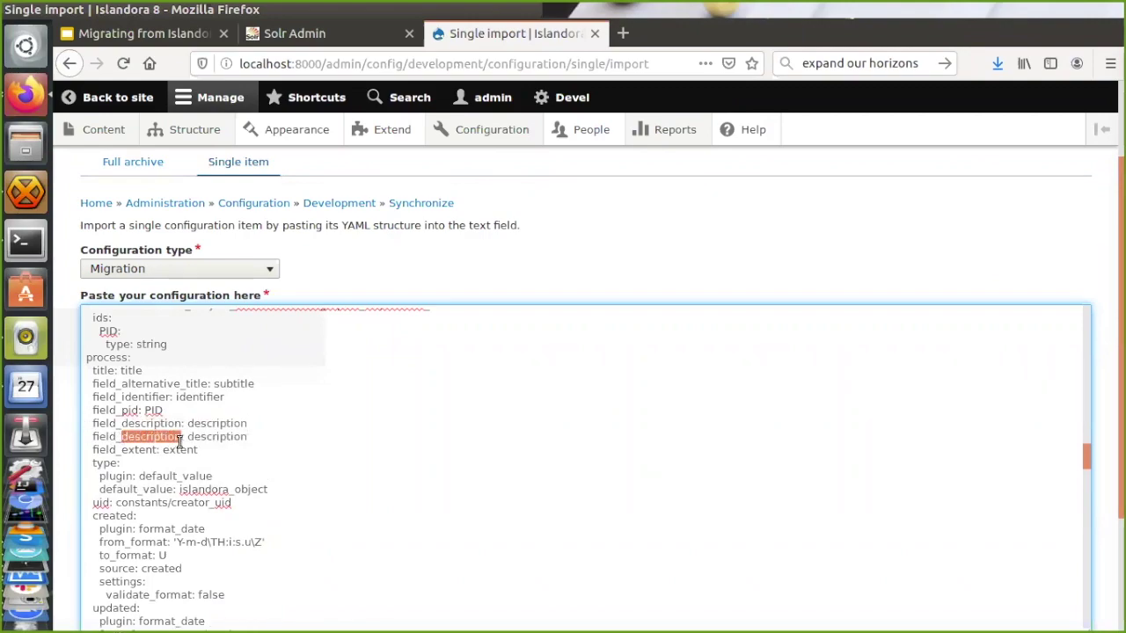
type("genre")
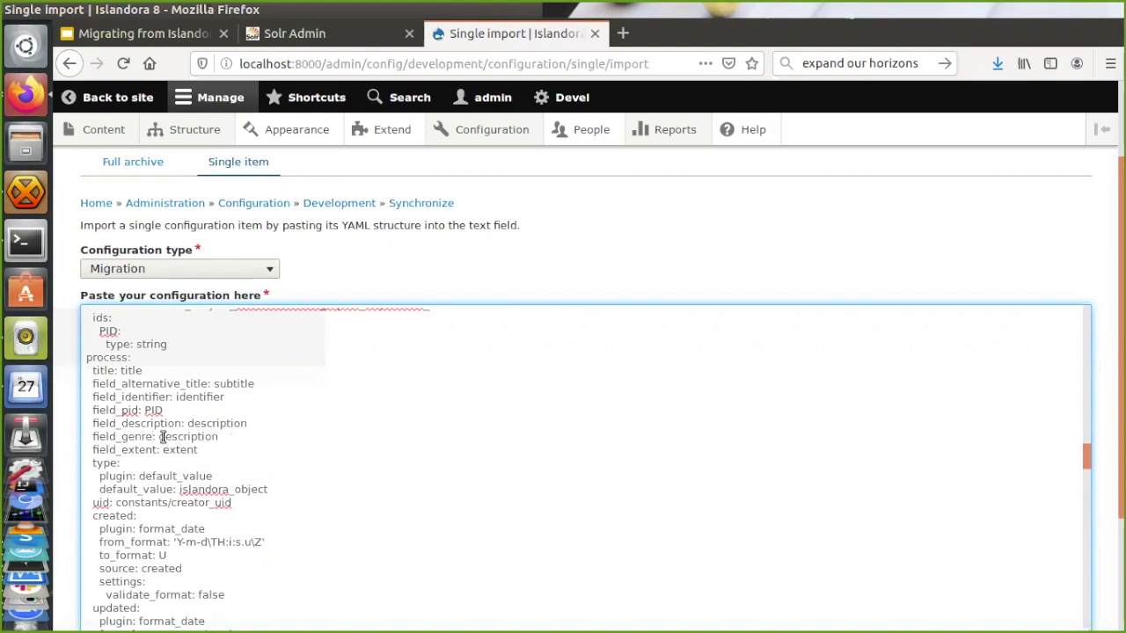
double_click(186, 436)
type("genre")
left_click(71, 362)
scroll(63, 400, "down", 3)
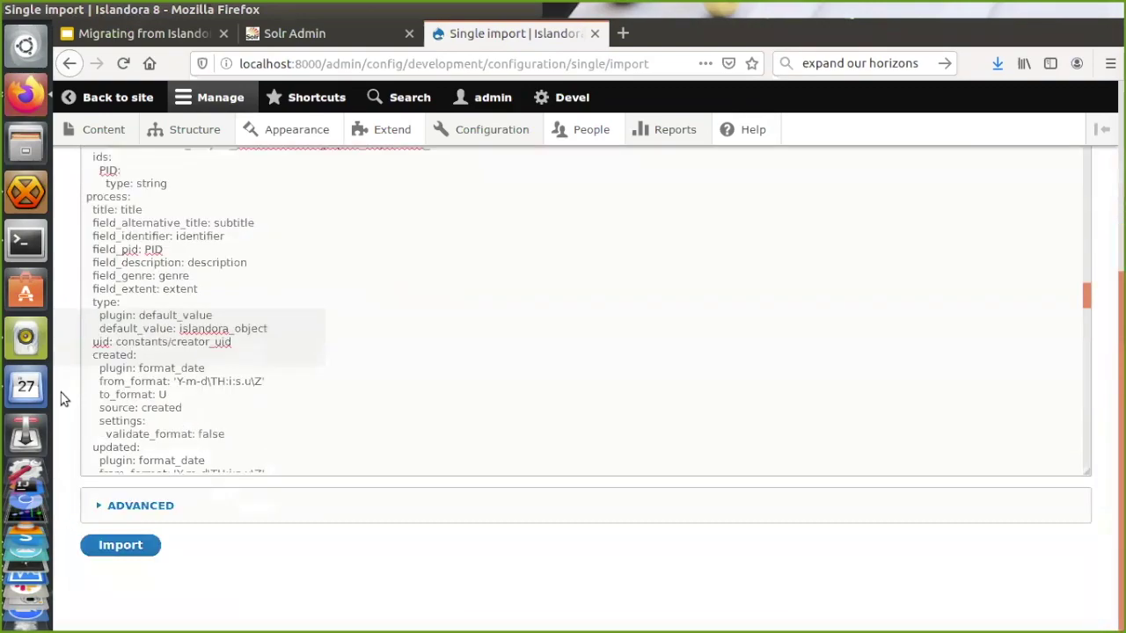
left_click(105, 548)
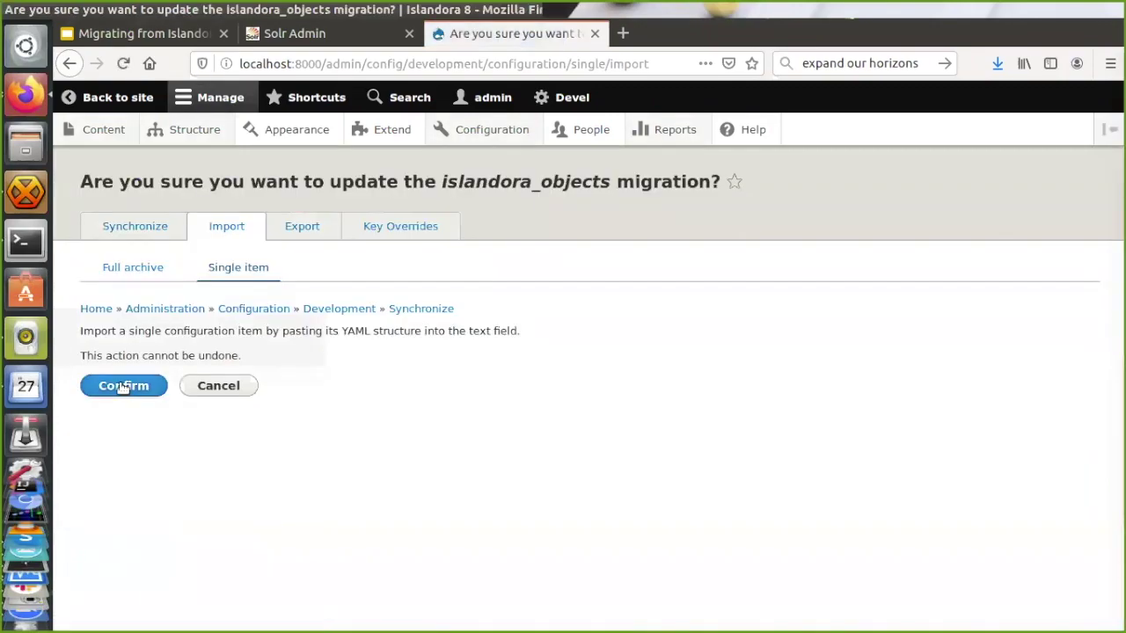
- Confirm the islandora_objects migration update and wait for the import success message
left_click(123, 388)
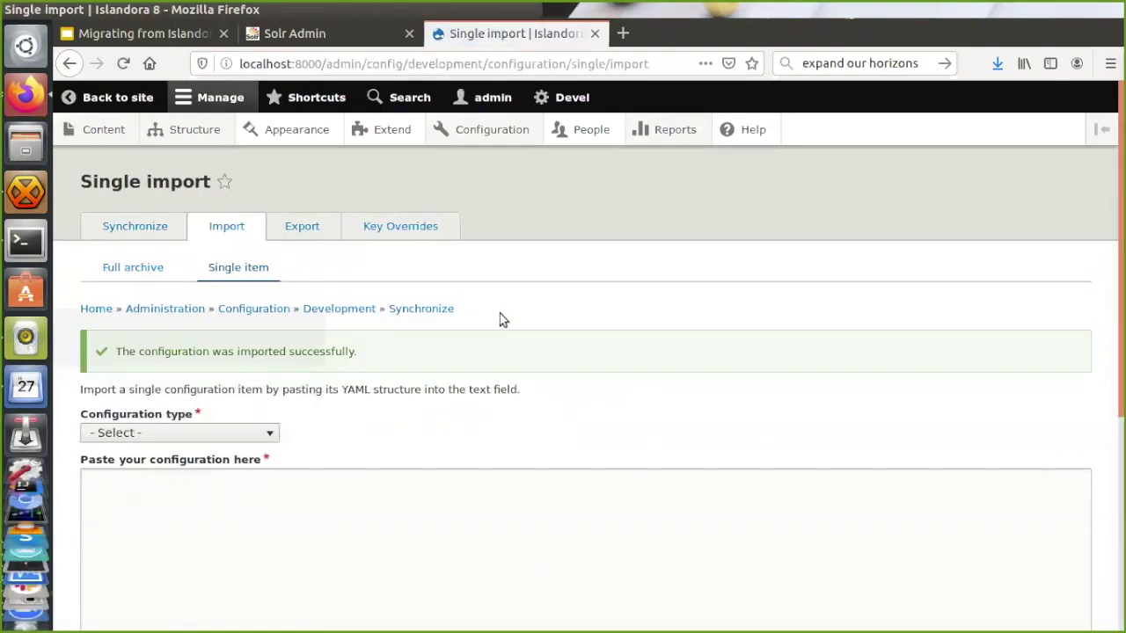
mouse_move(205, 139)
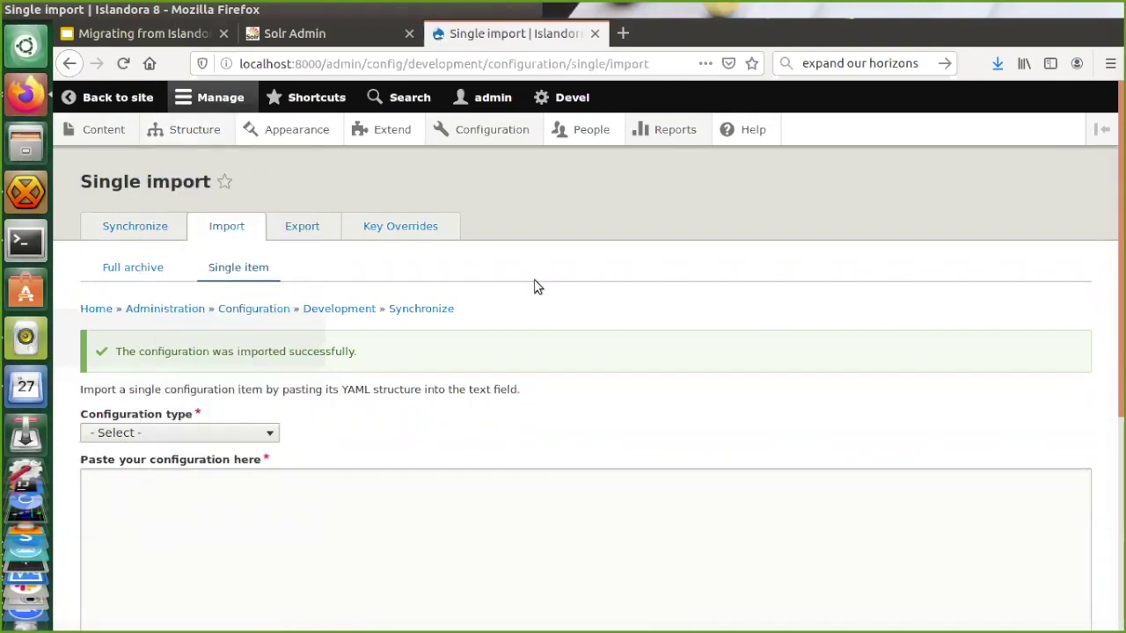
- In Terminal, rerun the drush migrate import command with --update for islandora object
left_click(25, 244)
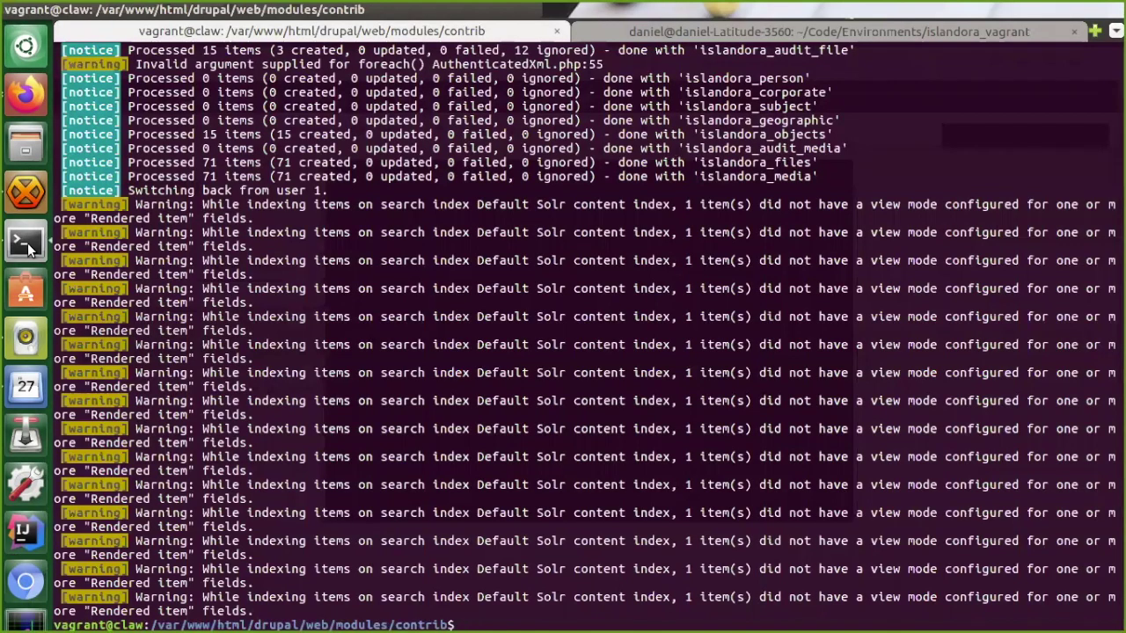
key("Up")
key("Up")
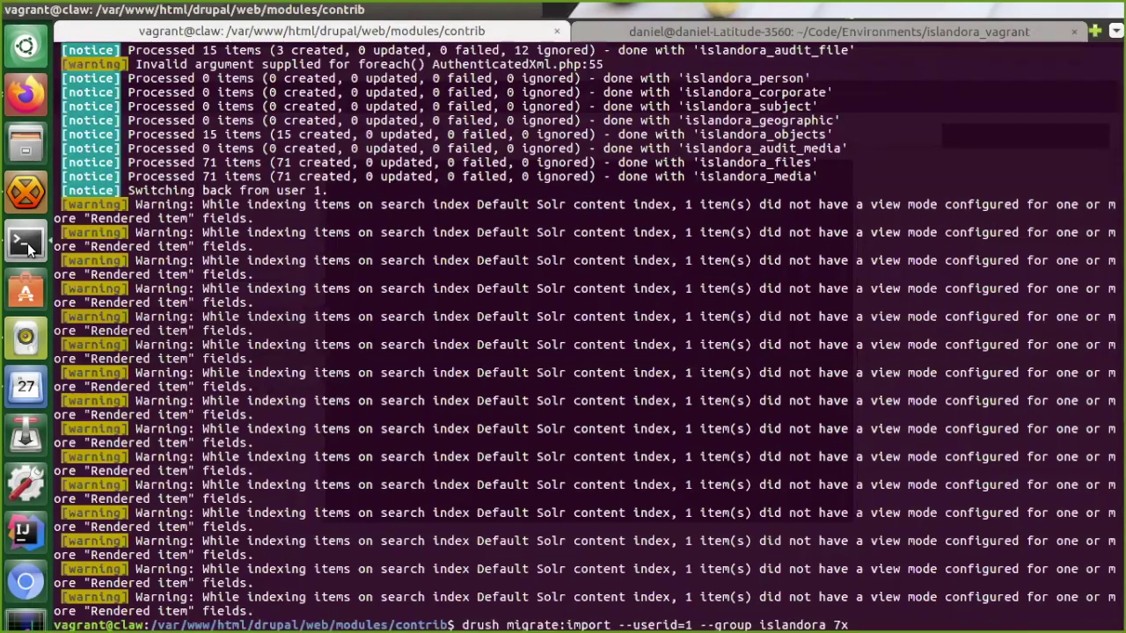
key("BackSpace")
key("BackSpace")
key("BackSpace")
key("BackSpace")
key("BackSpace")
key("BackSpace")
key("BackSpace")
key("BackSpace")
key("BackSpace")
key("BackSpace")
key("BackSpace")
key("BackSpace")
key("BackSpace")
key("BackSpace")
key("BackSpace")
key("BackSpace")
key("BackSpace")
key("BackSpace")
key("BackSpace")
key("BackSpace")
key("BackSpace")
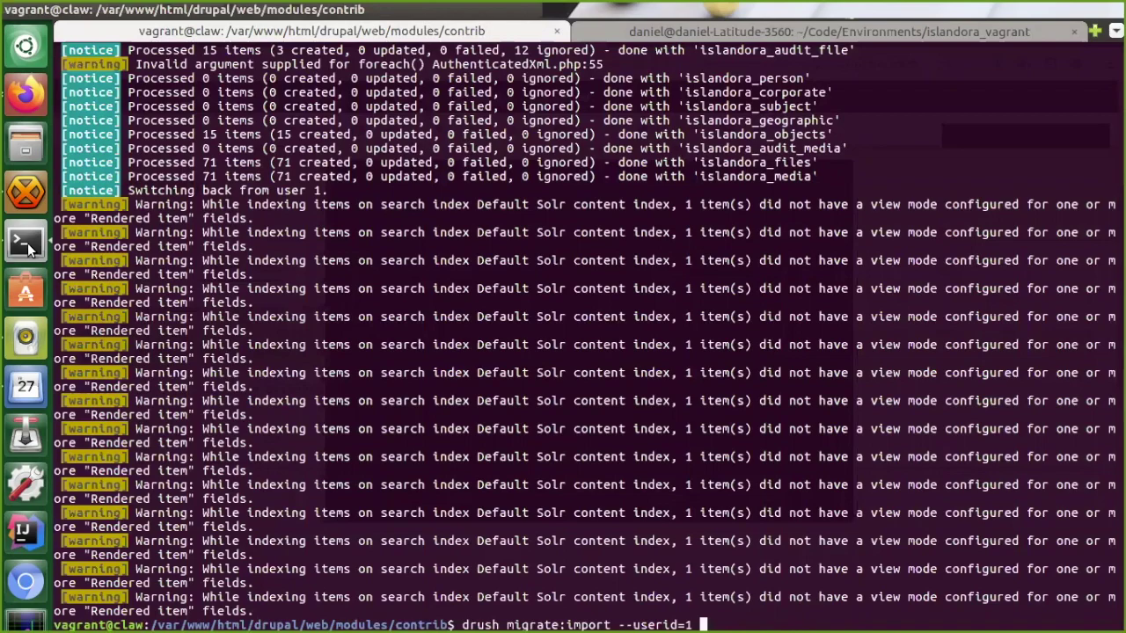
type("--upd")
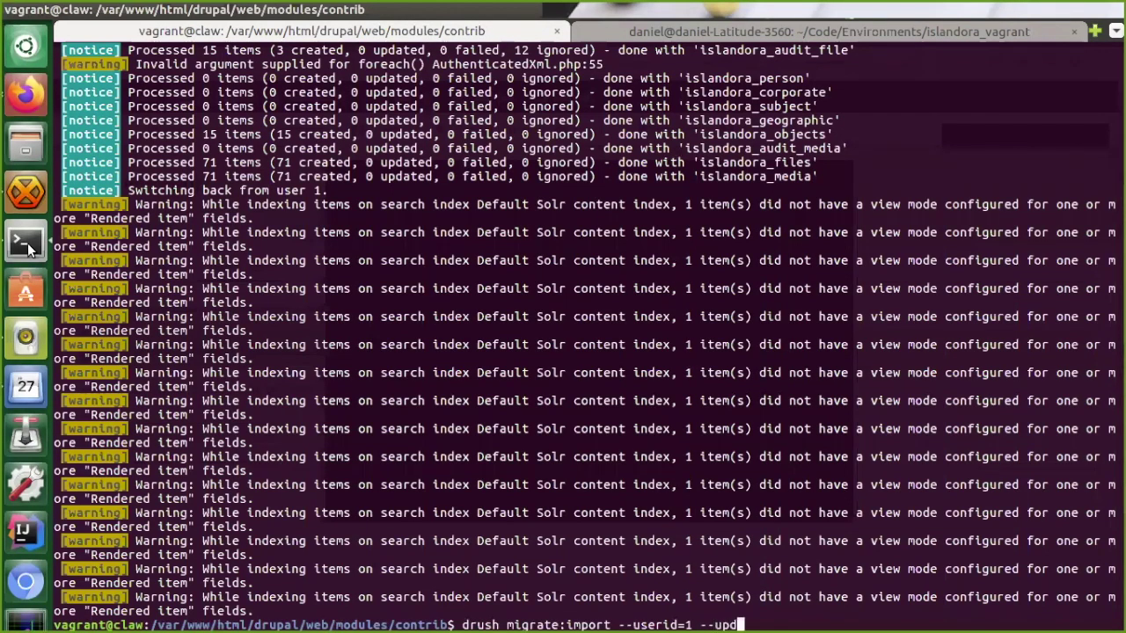
type("ate islandora object")
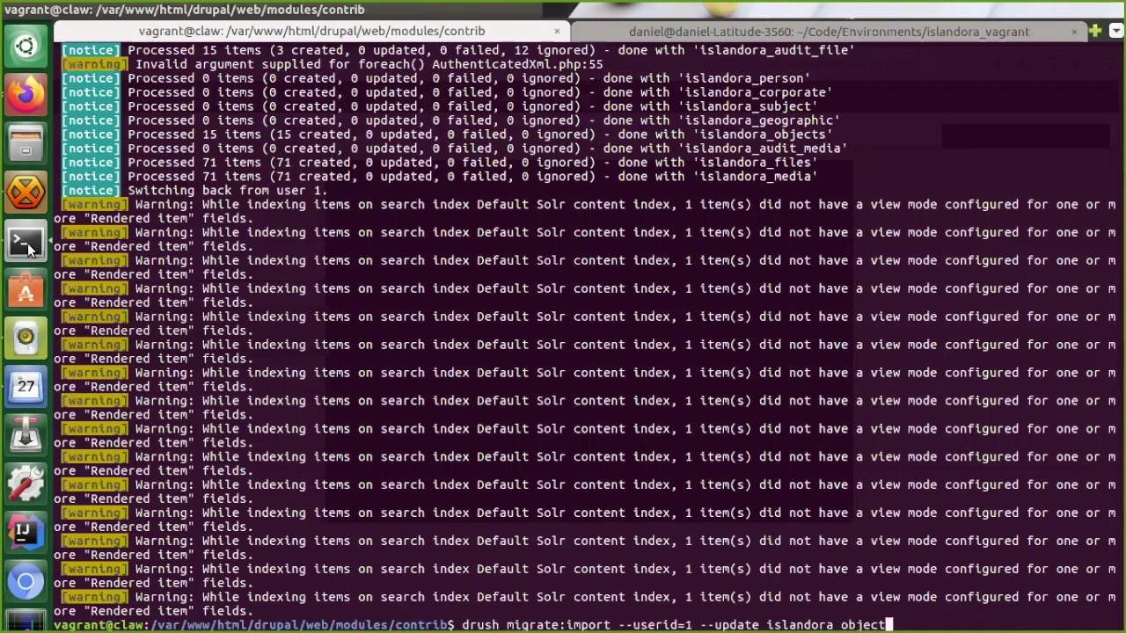
key("Left")
key("Left")
key("Left")
key("Left")
key("Left")
key("Left")
key("Left")
key("Left")
key("Left")
key("Left")
key("Left")
key("Left")
key("Left")
key("Left")
key("Left")
key("Left")
key("Left")
key("Left")
key("Left")
key("Left")
key("Right")
key("Right")
key("Right")
key("Right")
key("Right")
key("Right")
key("Right")
key("Right")
key("Right")
key("Right")
key("Right")
key("Right")
key("Right")
key("Right")
key("Right")
key("Right")
key("Right")
key("Right")
key("Right")
key("Right")
key("Right")
key("Return")
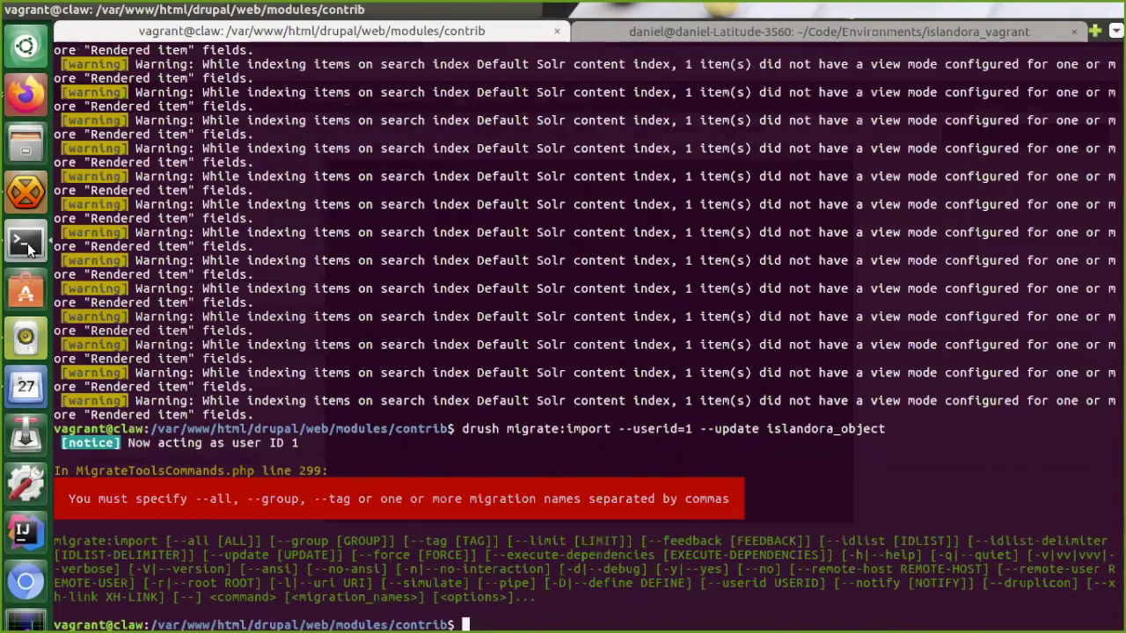
- Rerun the command with the --update option repositioned, then rebuild caches with drush cr
key("Up")
key("Left")
key("Left")
key("Left")
key("Left")
key("Left")
key("Left")
key("Left")
key("Left")
key("Left")
key("Left")
key("Left")
key("Left")
key("Left")
key("Left")
key("Left")
key("Left")
key("Left")
key("Left")
key("Left")
key("Left")
key("Right")
key("Right")
key("Right")
key("Right")
key("Right")
key("Right")
key("Right")
key("Right")
key("BackSpace")
key("BackSpace")
key("BackSpace")
key("BackSpace")
key("BackSpace")
key("BackSpace")
key("BackSpace")
key("BackSpace")
key("BackSpace")
key("Left")
key("Left")
key("Left")
key("Left")
key("Left")
key("Left")
key("Left")
key("Left")
key("Left")
key("Left")
type("--update")
key("Return")
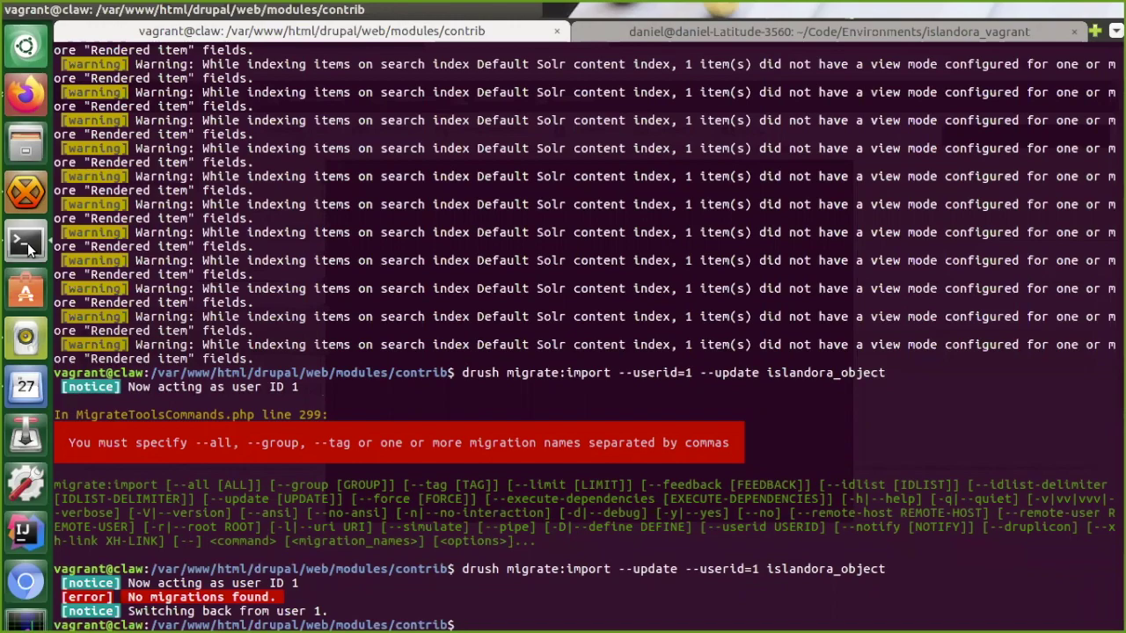
type("drush cr")
key("Return")
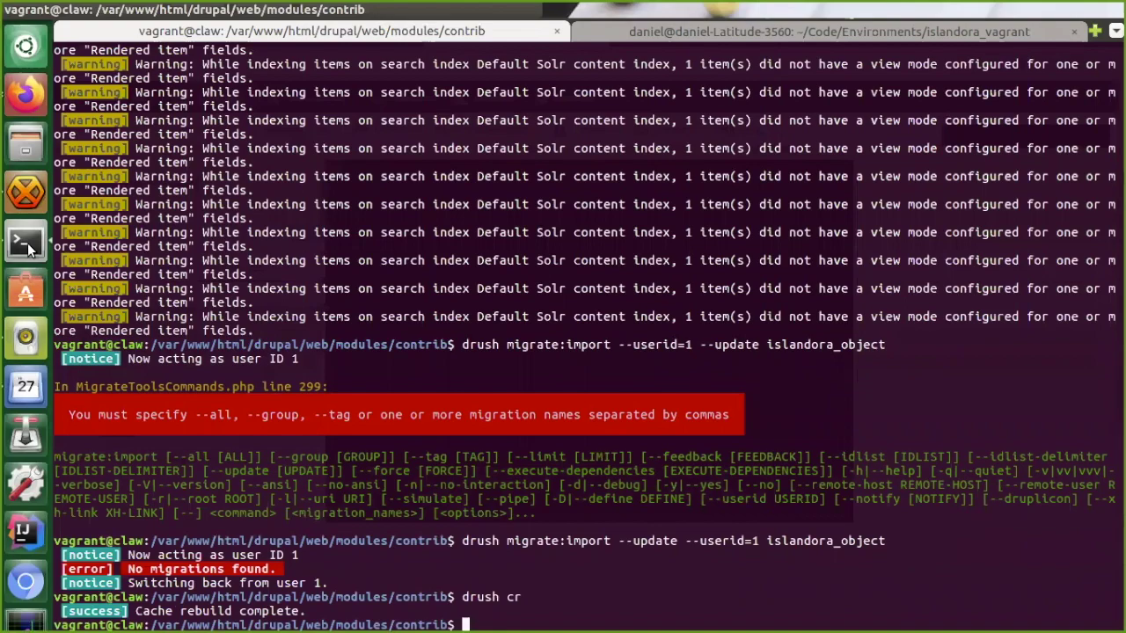
- Run drush migrate:import --update --userid=1 islandora_object twice more, then minimise Terminal
key("Up")
key("Up")
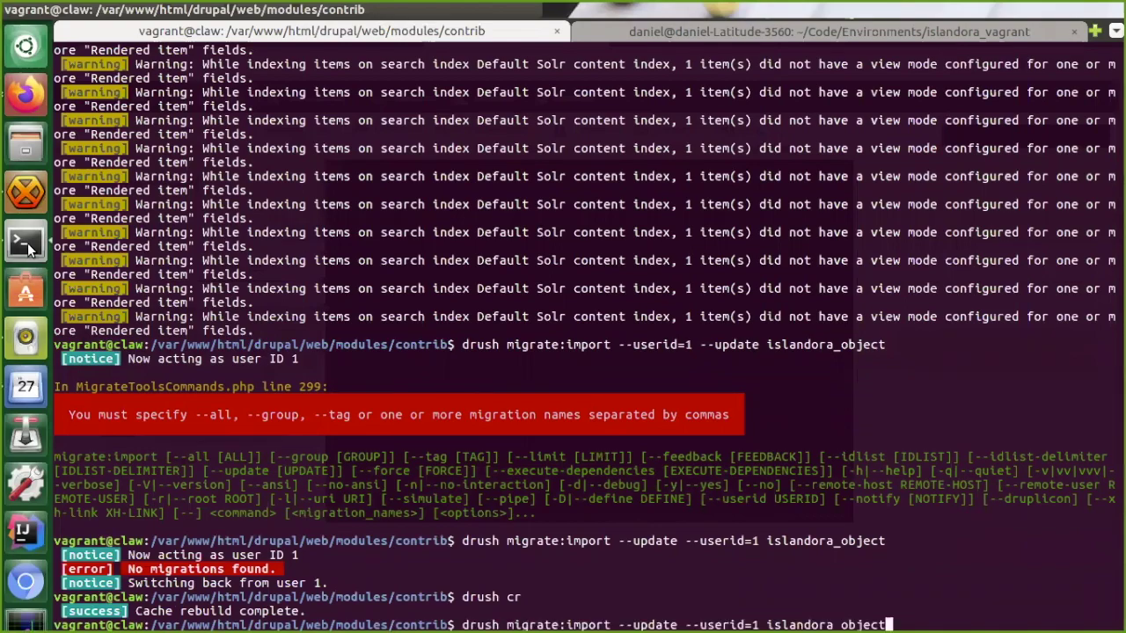
key("Return")
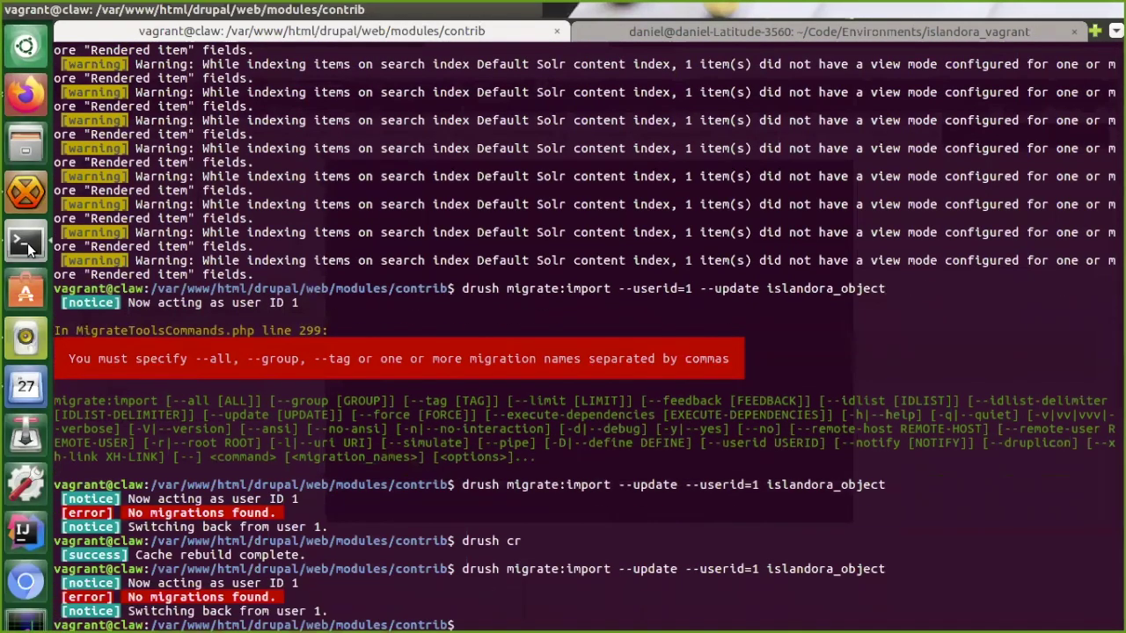
key("Up")
key("Return")
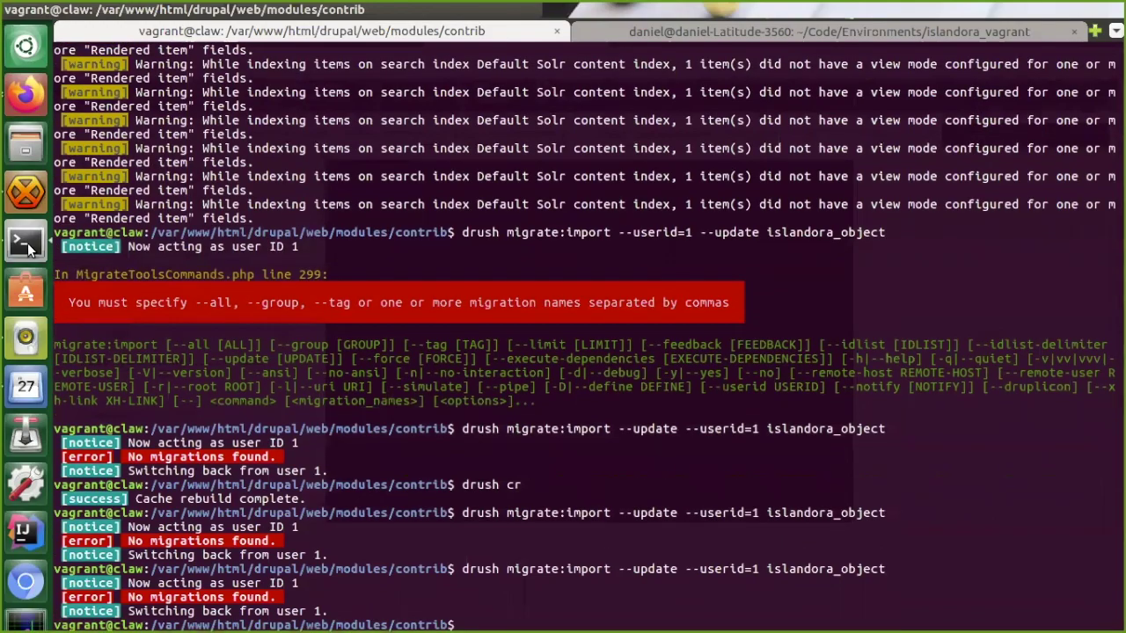
left_click(26, 244)
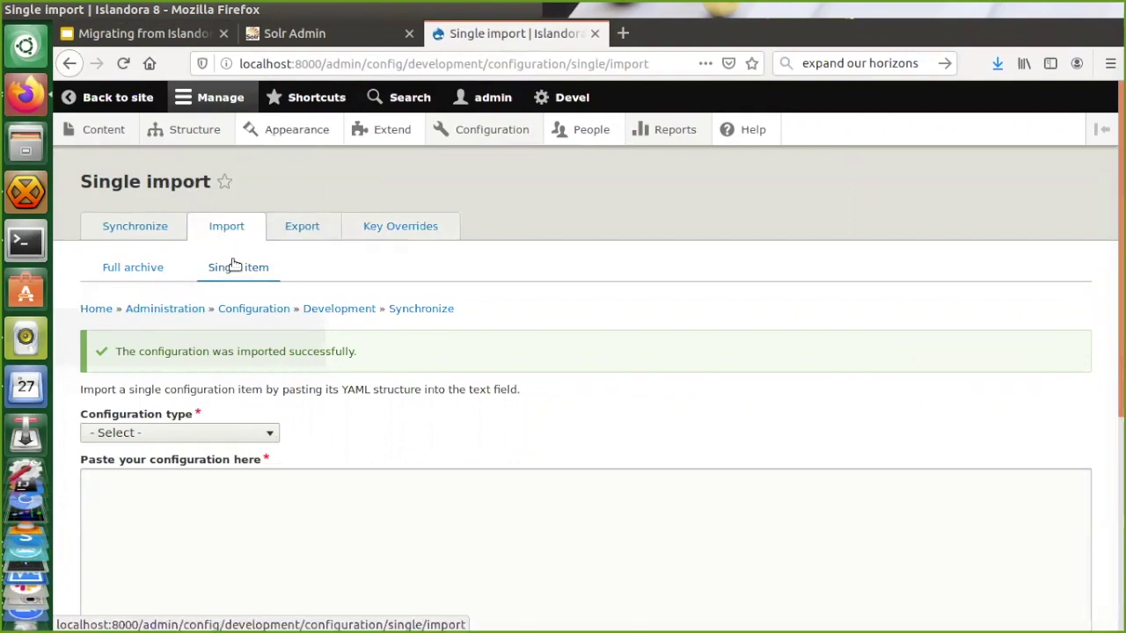
- Show the islandora_objects YAML via Single item export with Migration type
left_click(225, 444)
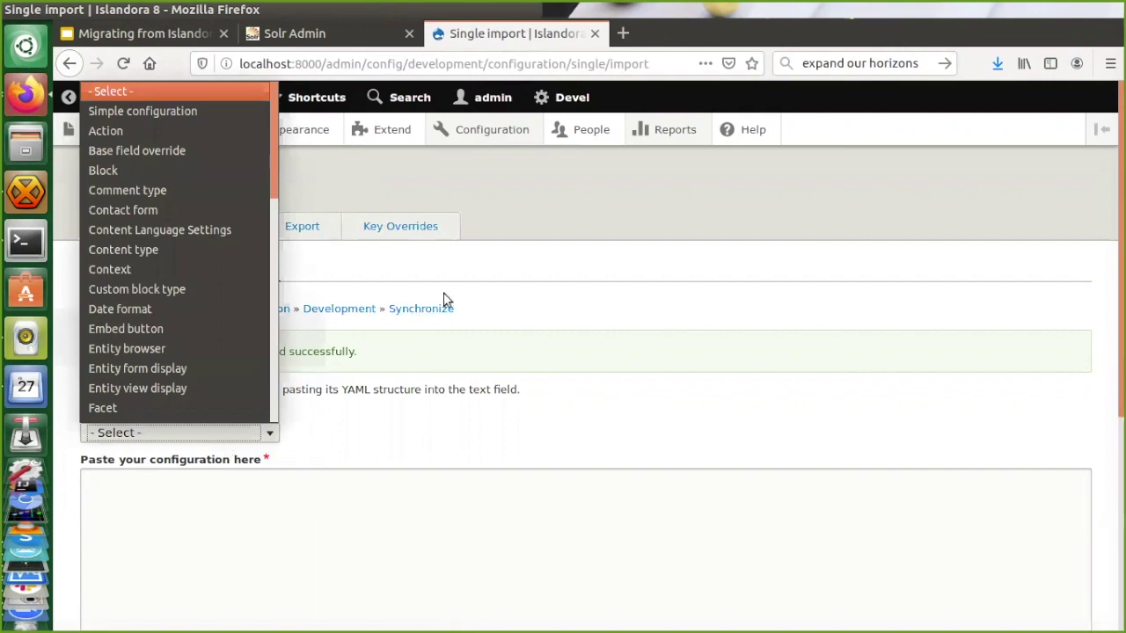
left_click(444, 299)
left_click(286, 223)
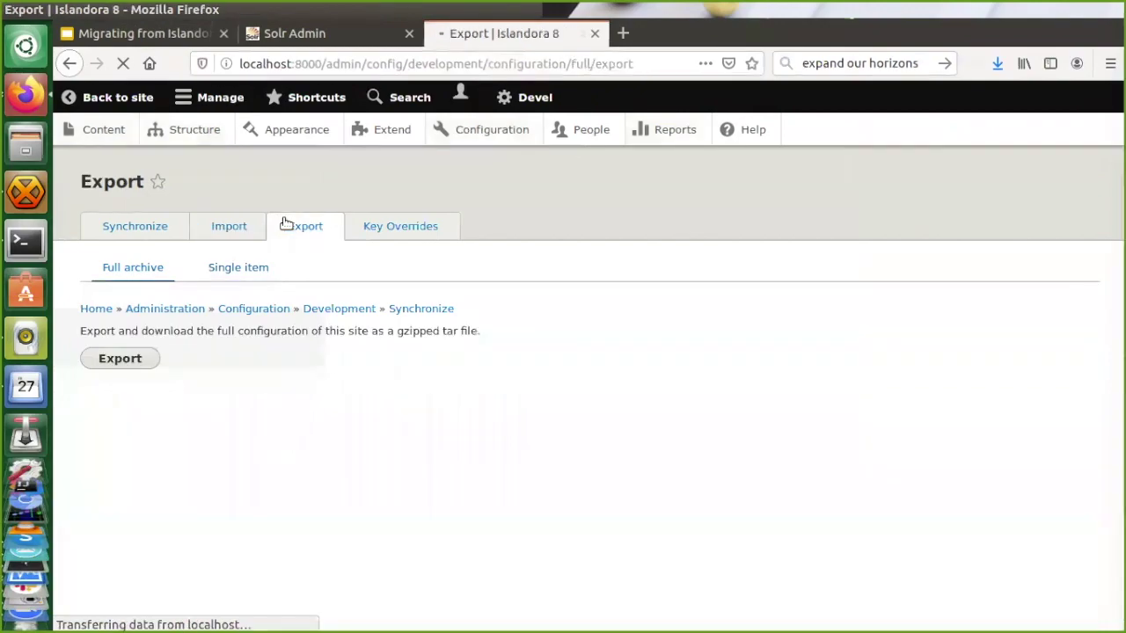
left_click(243, 266)
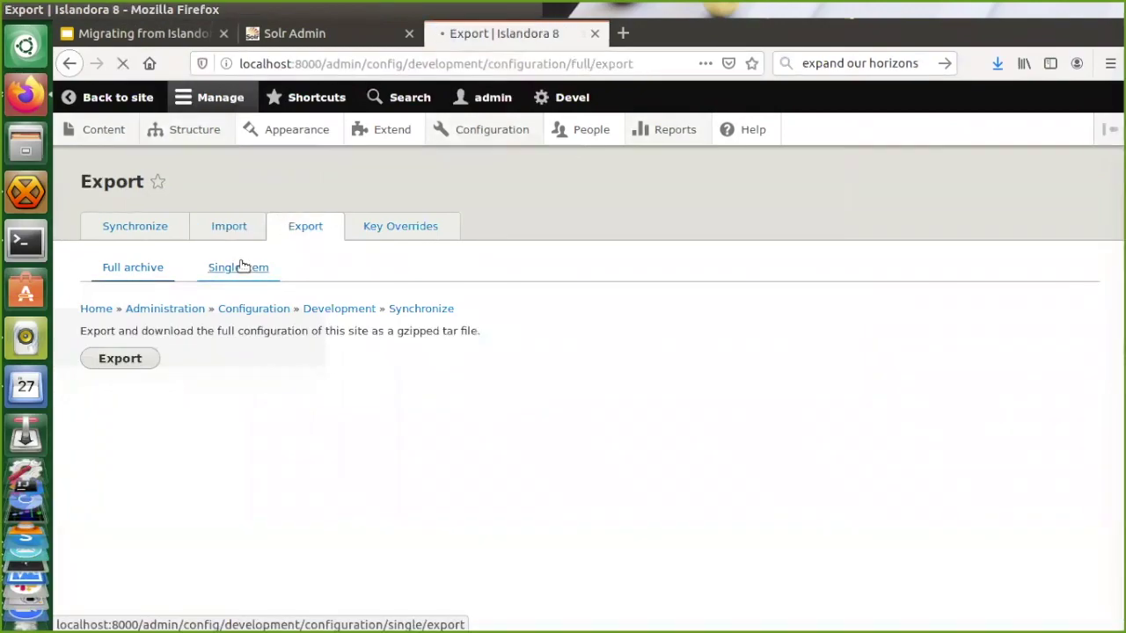
left_click(235, 375)
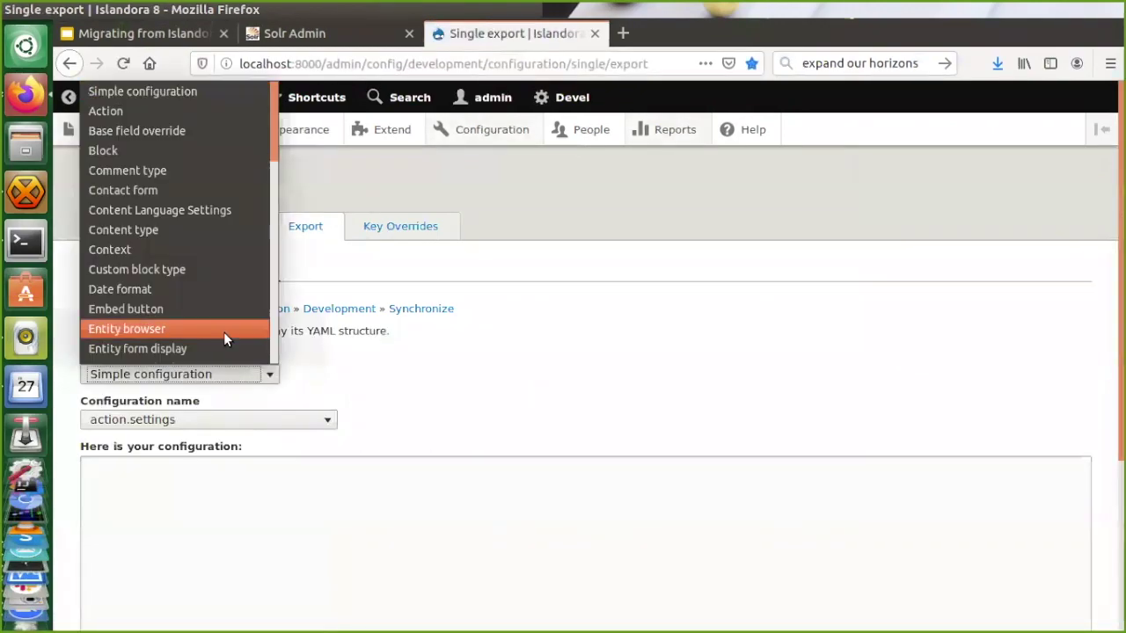
scroll(223, 331, "down", 6)
scroll(224, 332, "down", 1)
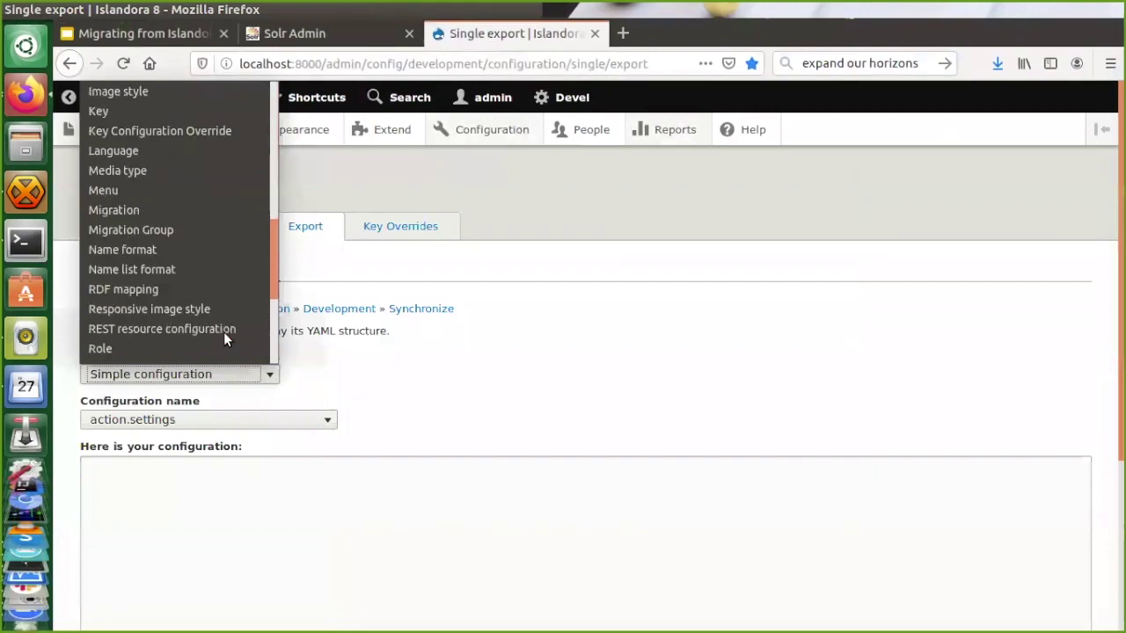
left_click(195, 213)
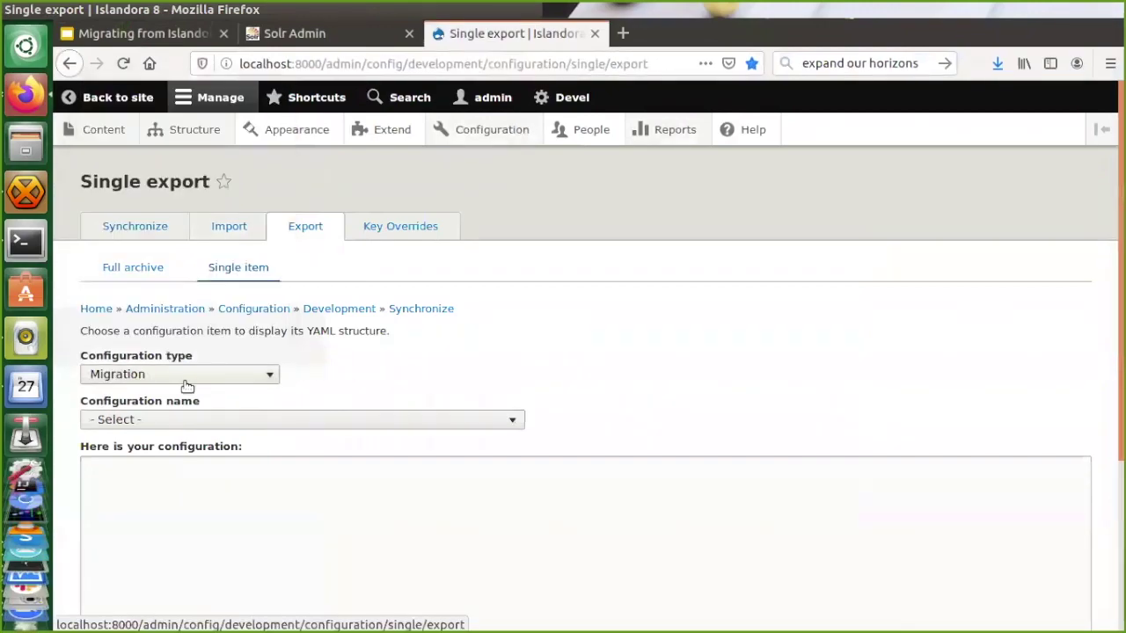
left_click(178, 420)
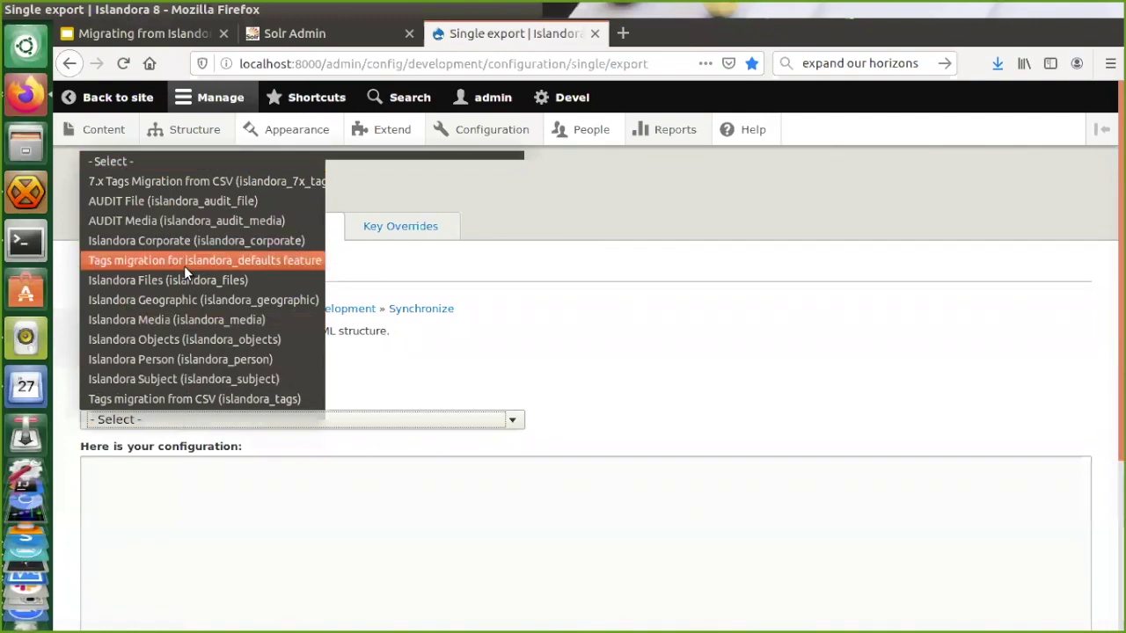
left_click(176, 339)
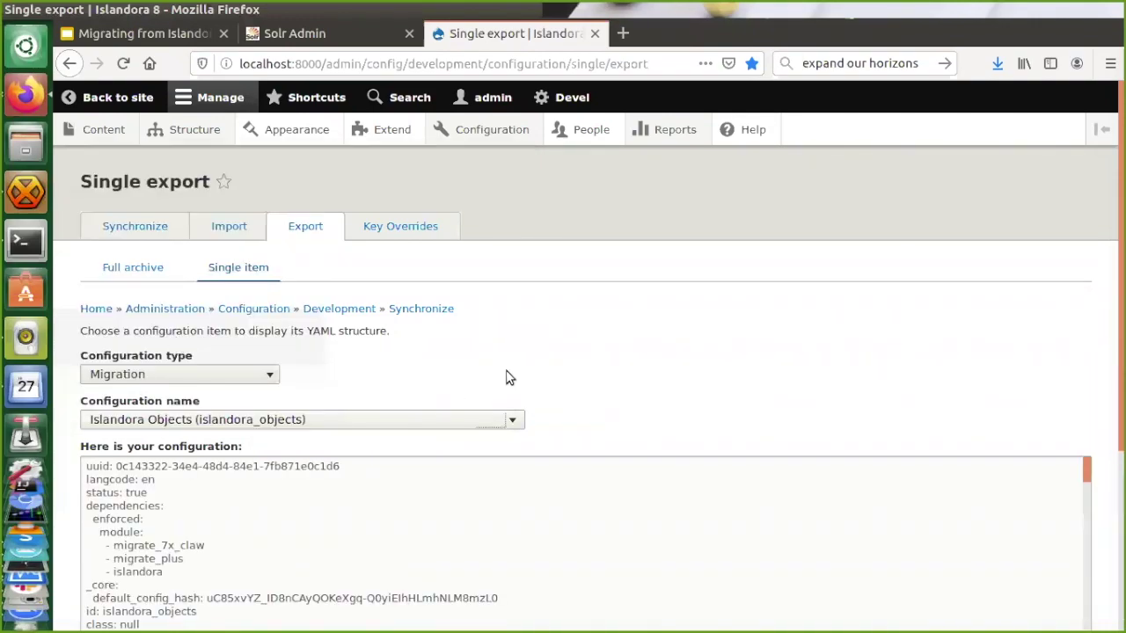
scroll(507, 374, "down", 4)
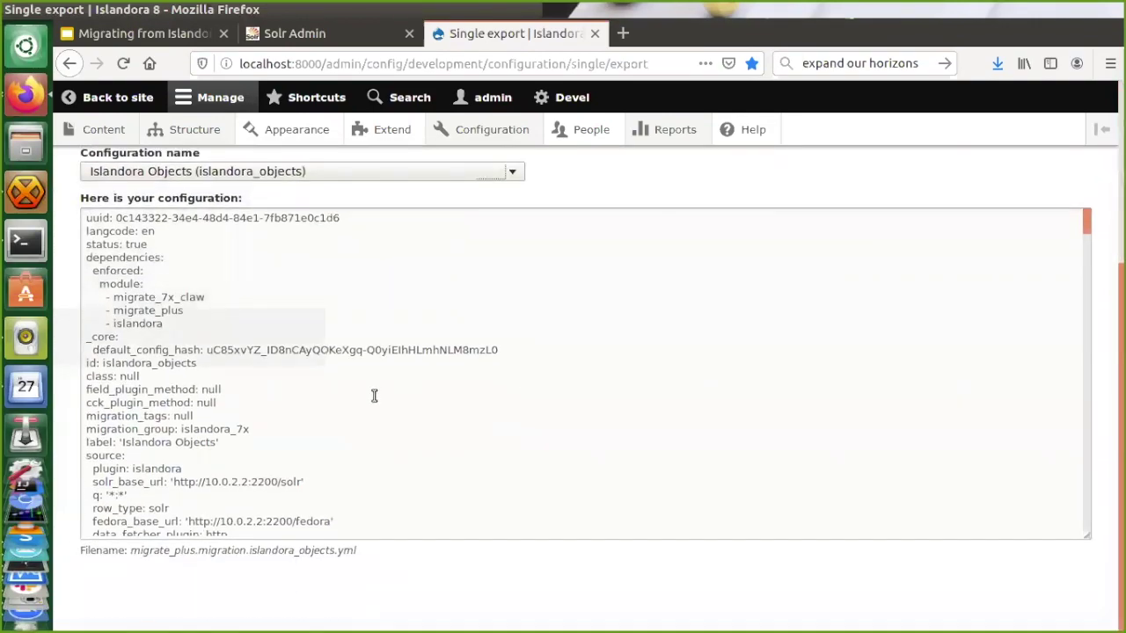
left_click(373, 395)
scroll(373, 396, "down", 2)
scroll(373, 395, "down", 10)
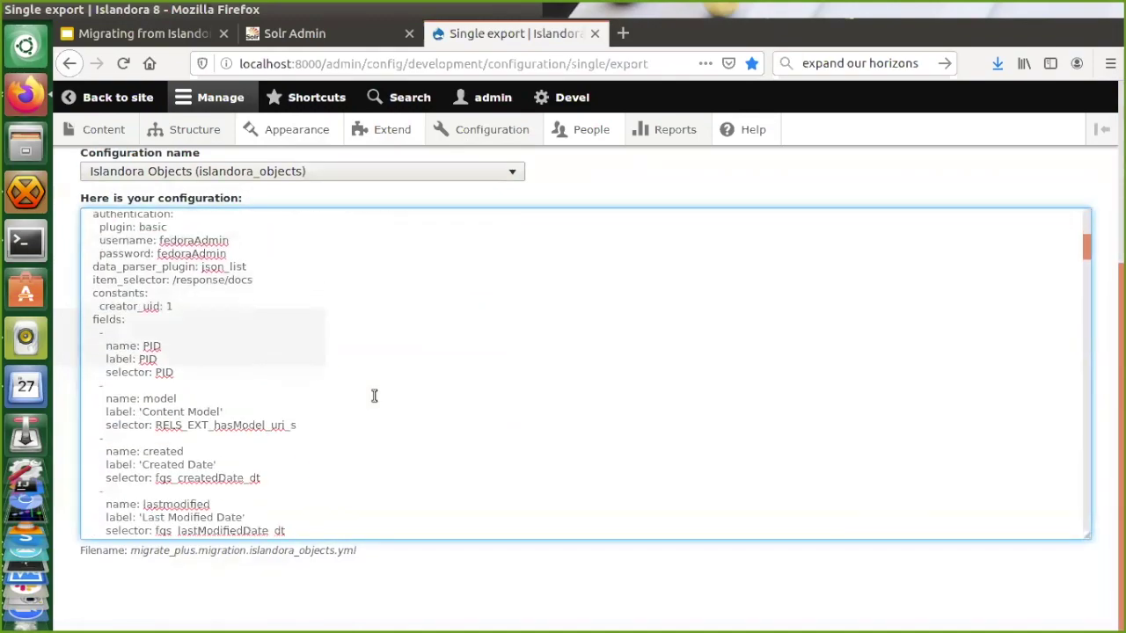
scroll(374, 396, "down", 1)
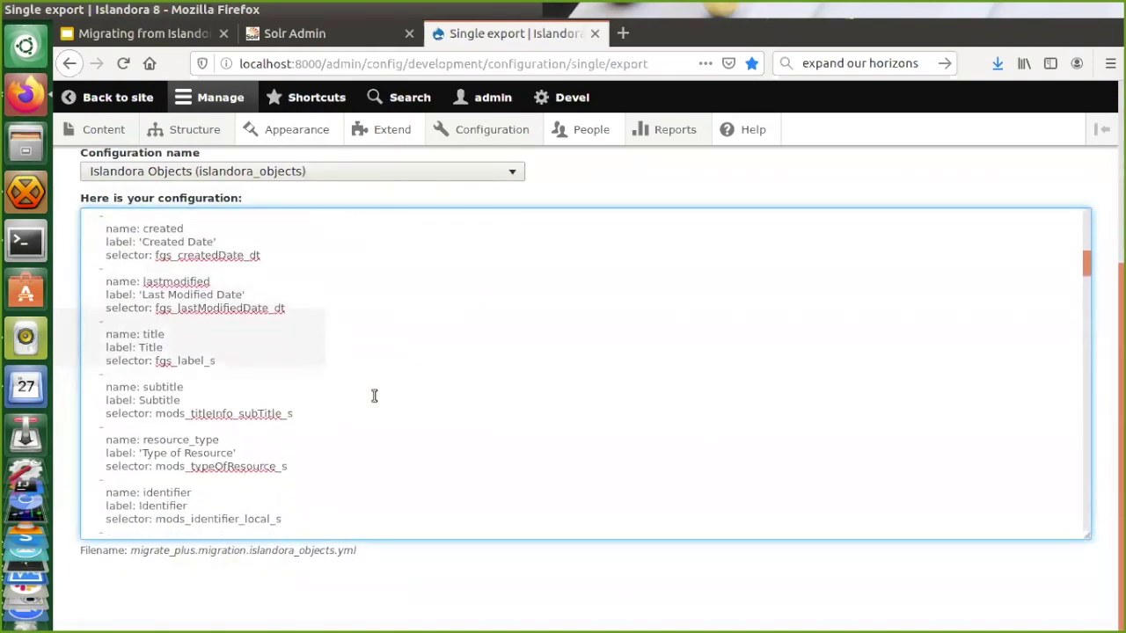
scroll(373, 396, "down", 5)
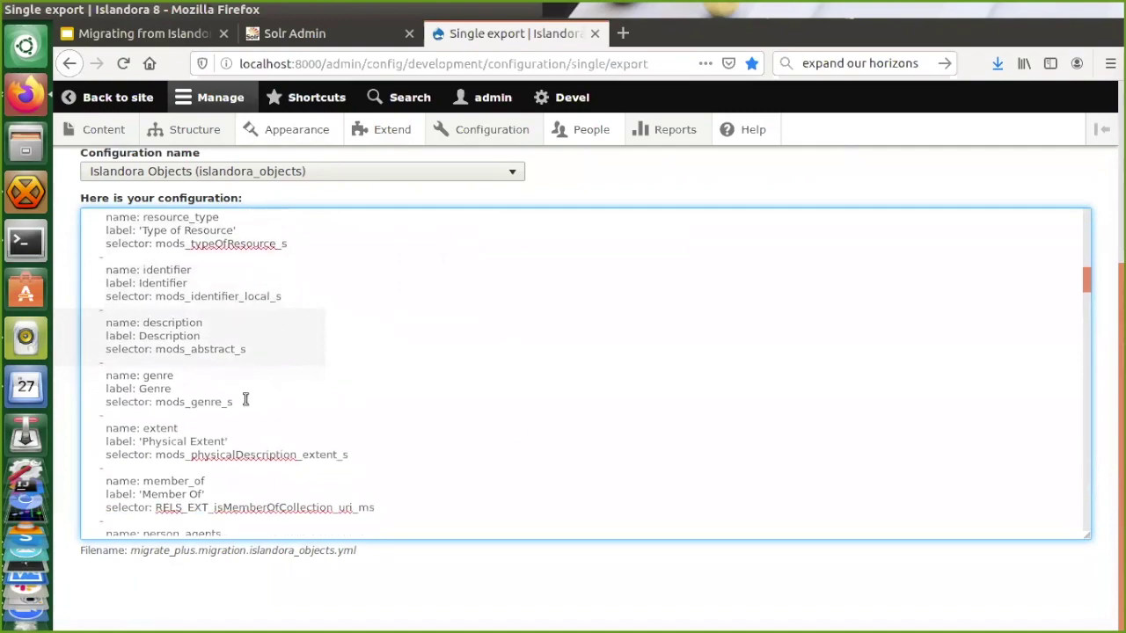
scroll(245, 401, "down", 20)
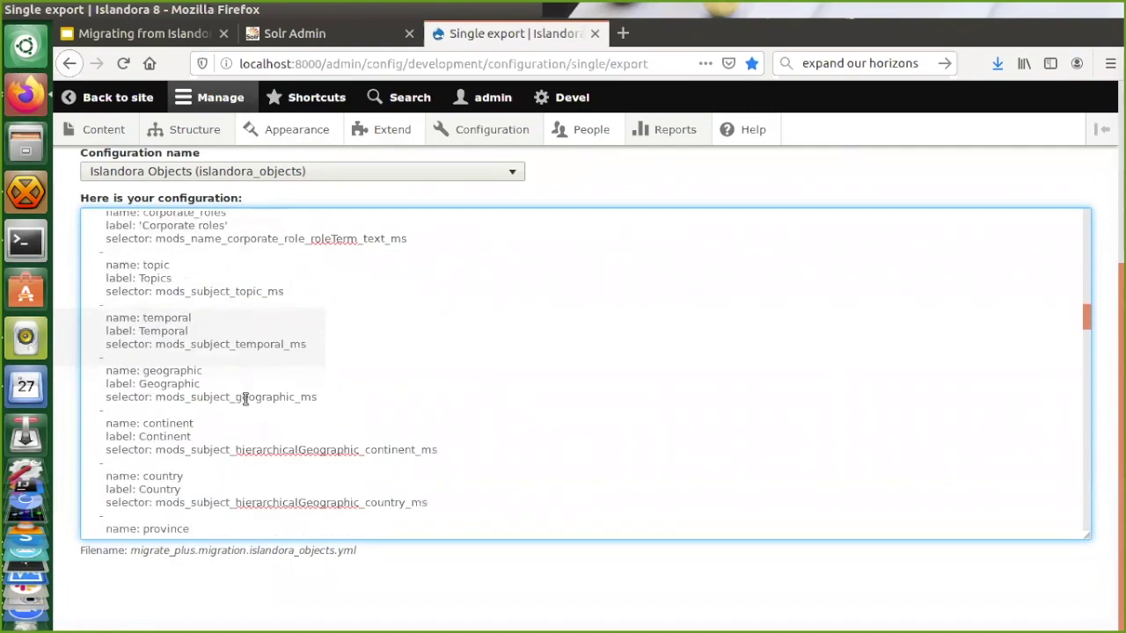
scroll(246, 401, "down", 5)
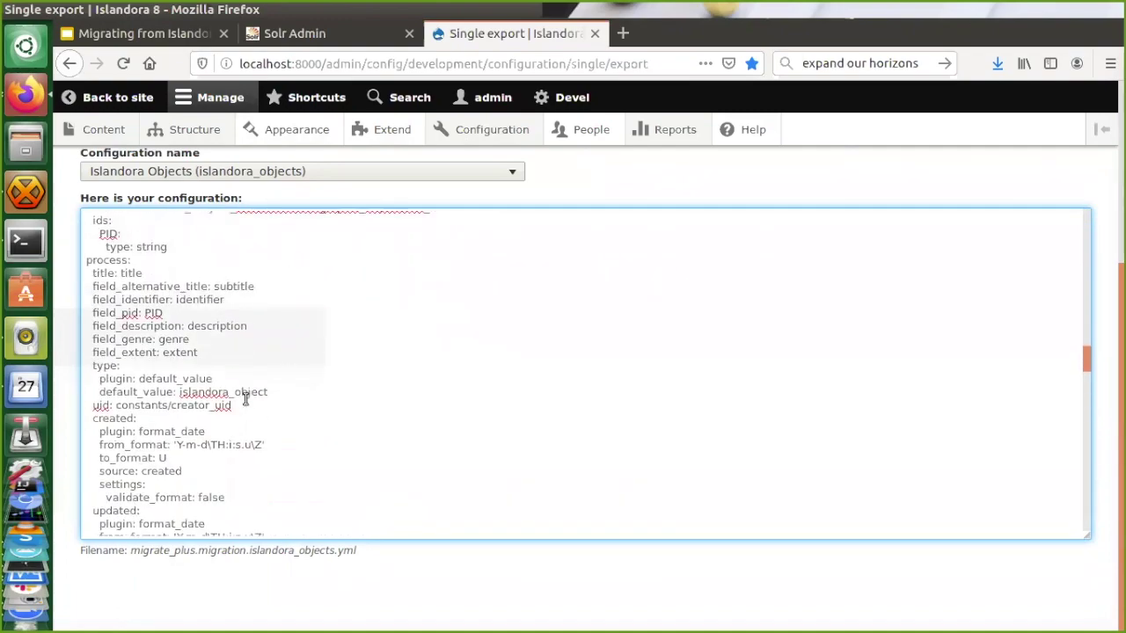
scroll(246, 400, "down", 1)
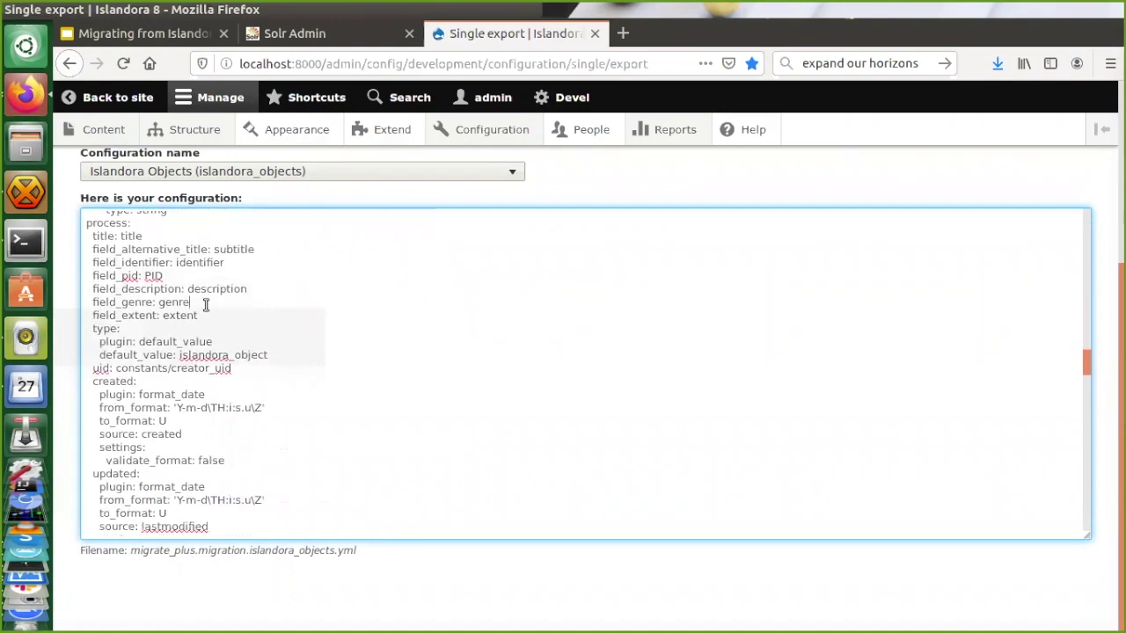
scroll(205, 304, "up", 20)
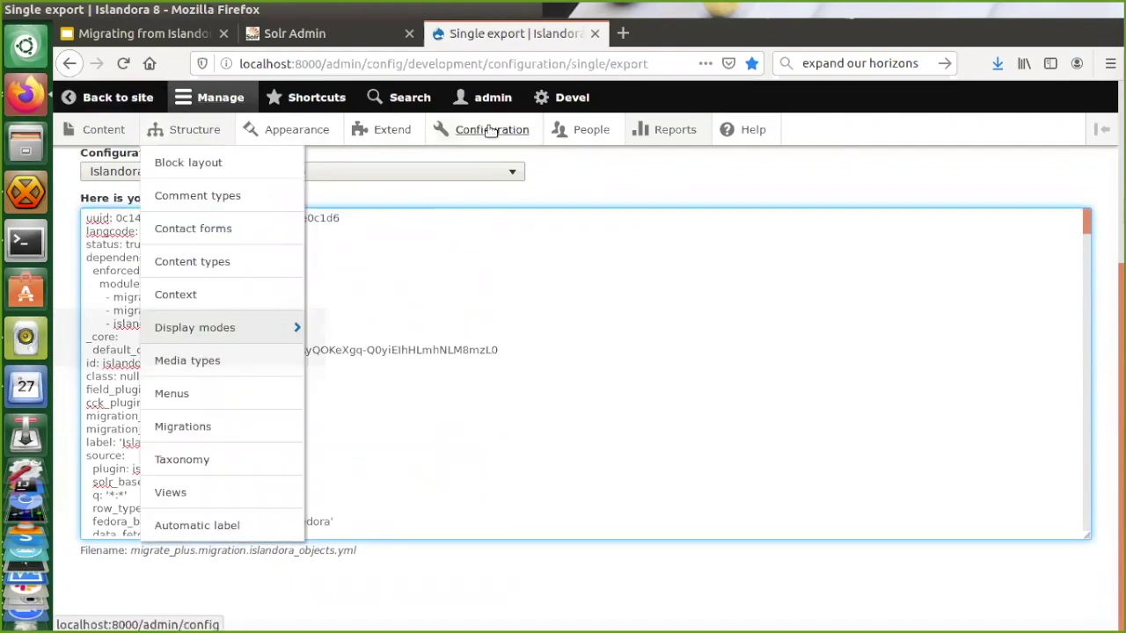
- Use Clear all caches on the Configuration > Development > Performance page
mouse_move(491, 132)
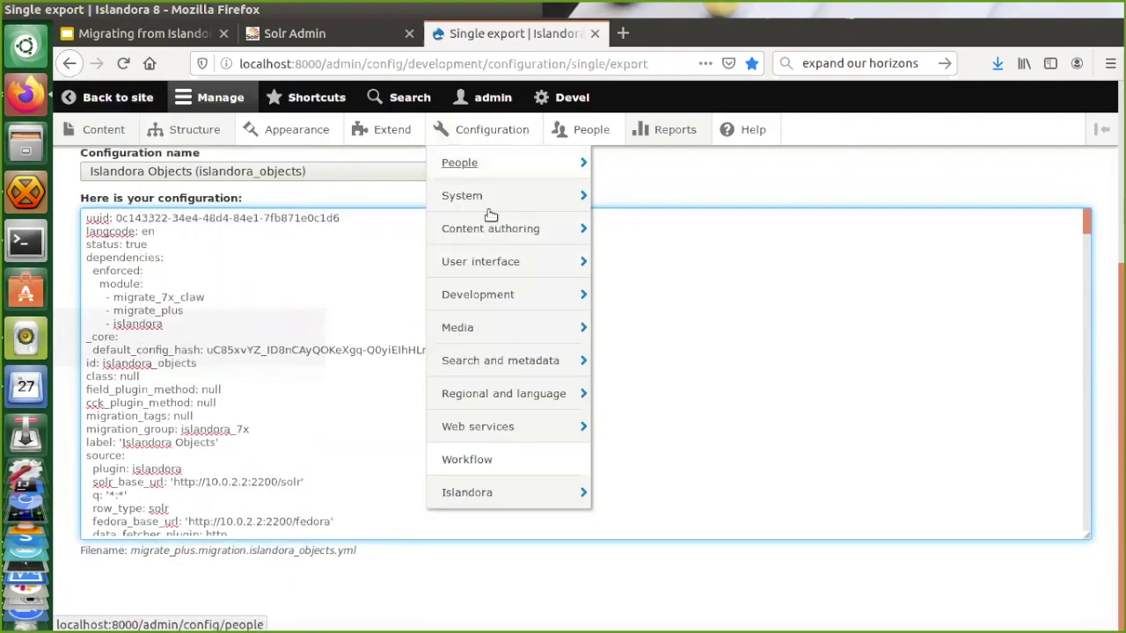
mouse_move(528, 299)
left_click(615, 299)
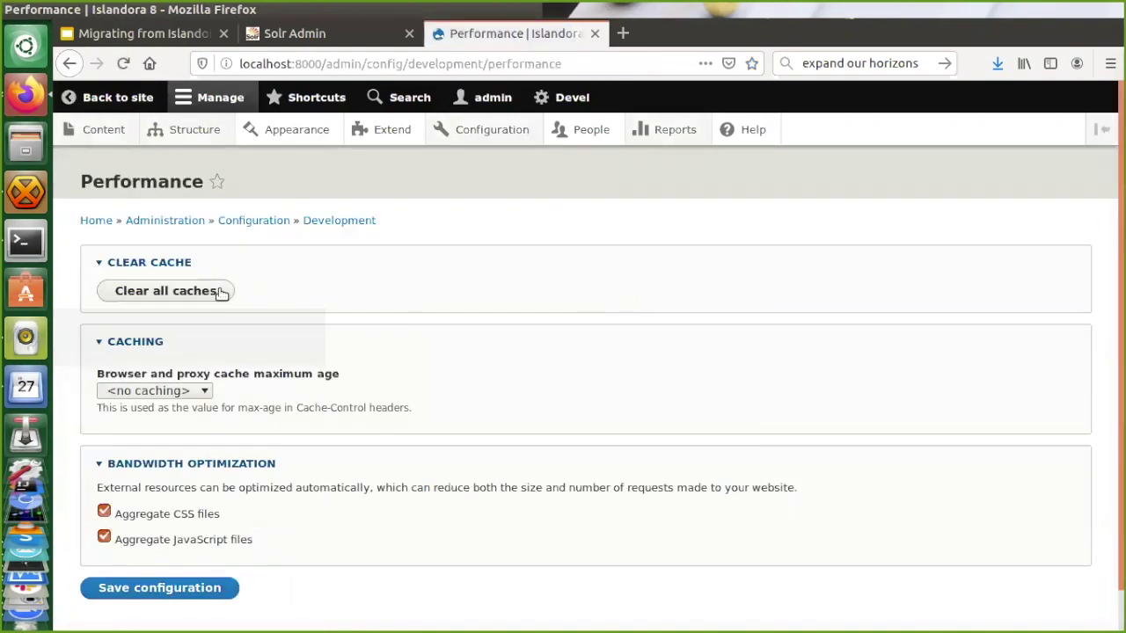
left_click(221, 294)
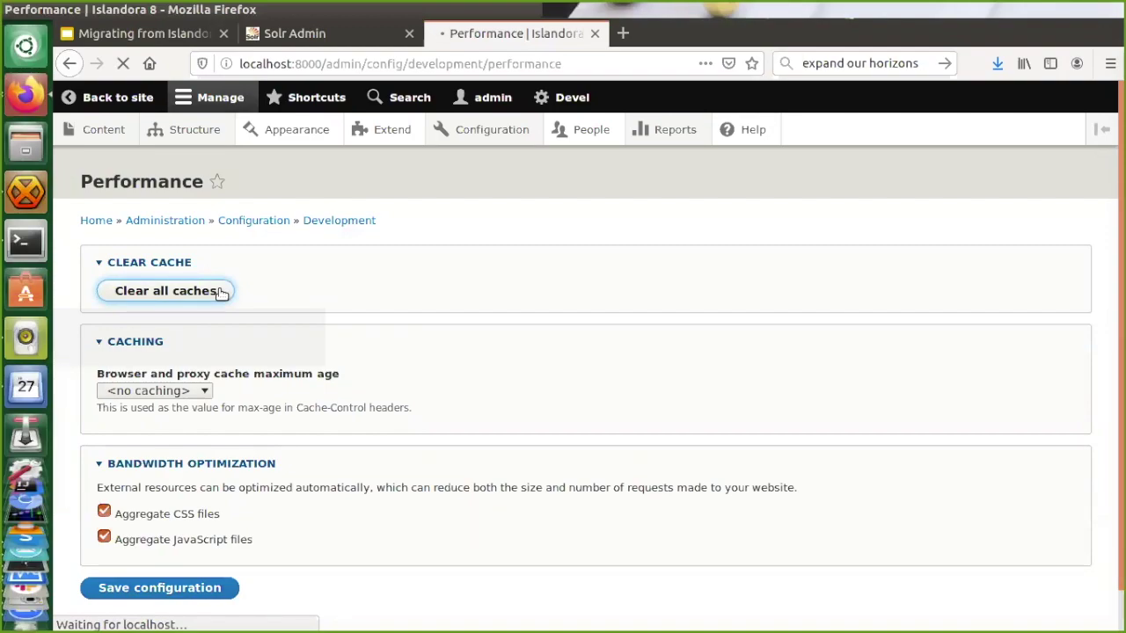
mouse_move(203, 134)
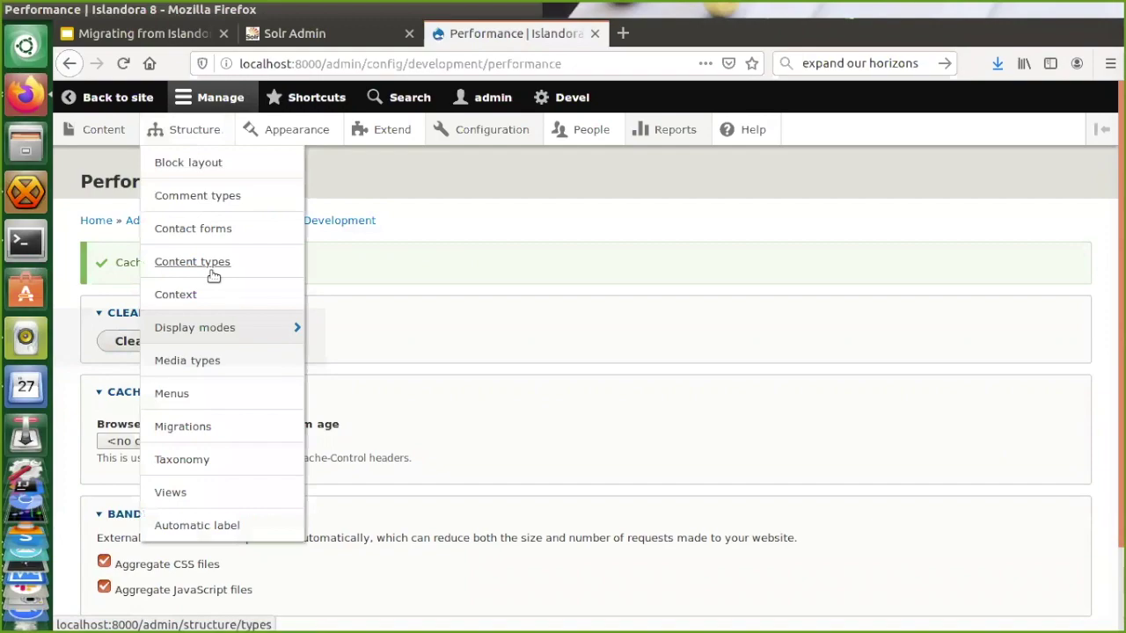
- Open the execute page for the Islandora Objects migration in the islandora_7x group
left_click(197, 427)
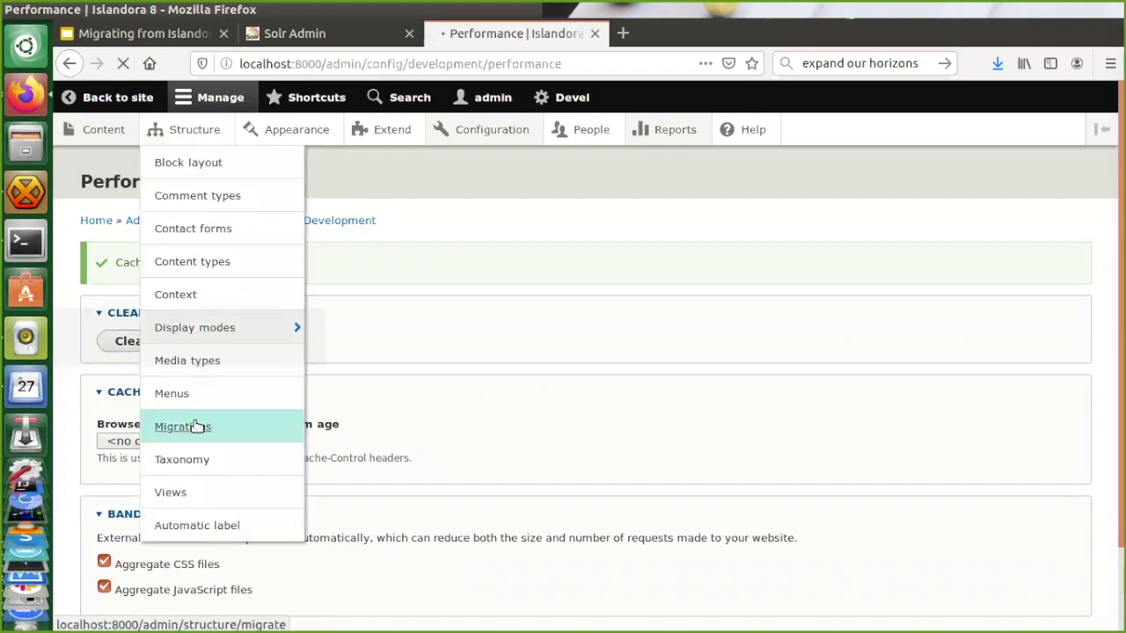
left_click(954, 370)
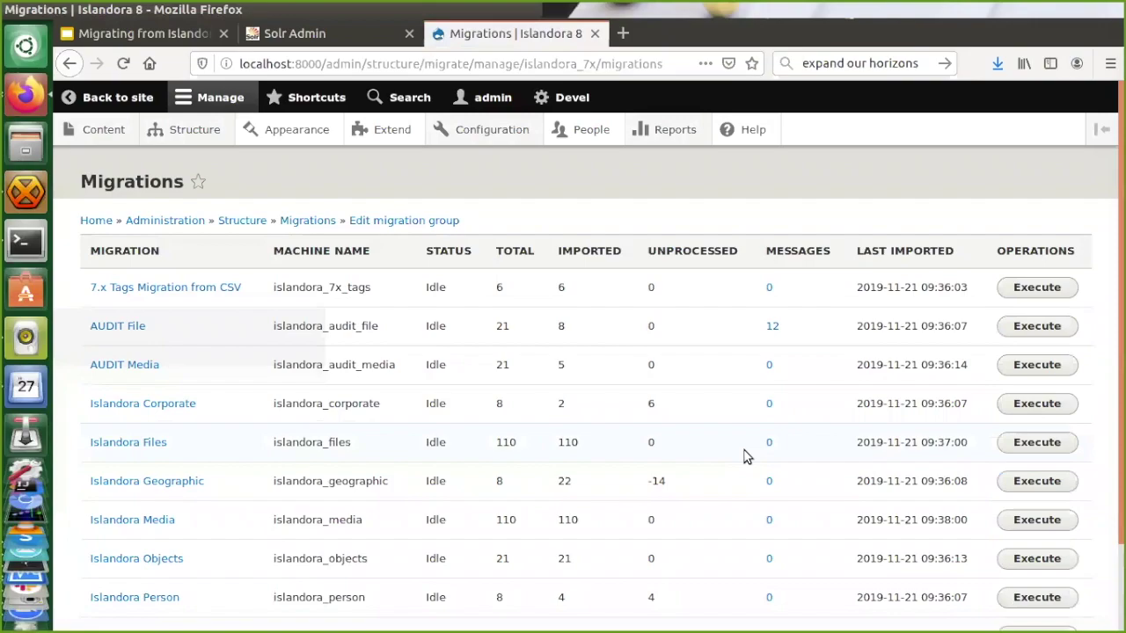
scroll(743, 457, "down", 1)
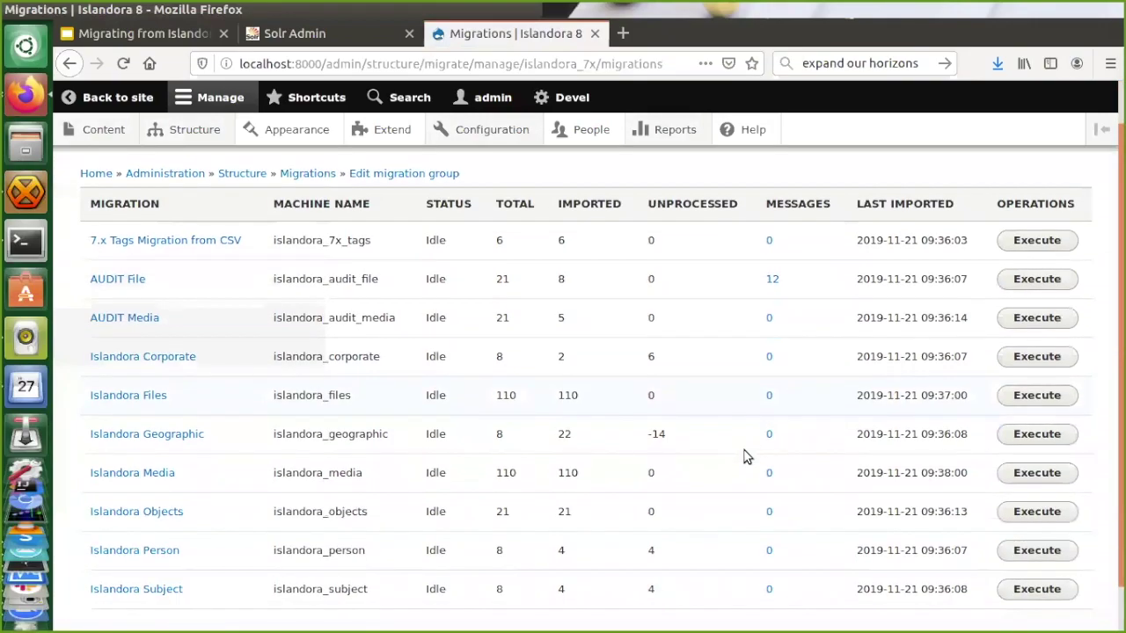
left_click(1017, 514)
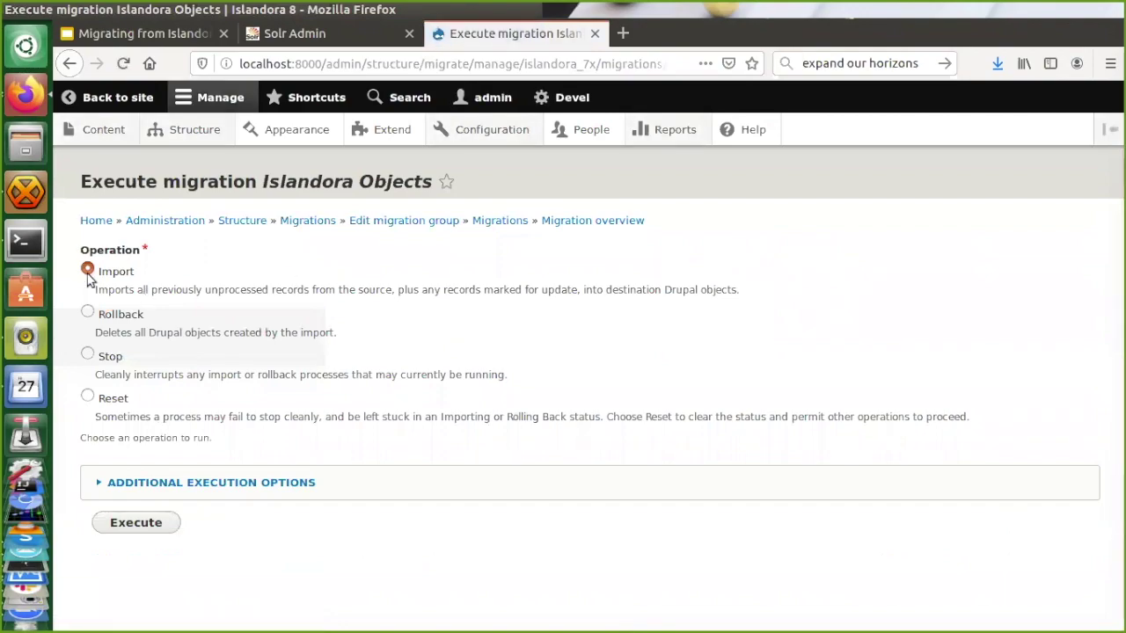
- Tick Update under Additional Execution Options and execute the Import
left_click(125, 484)
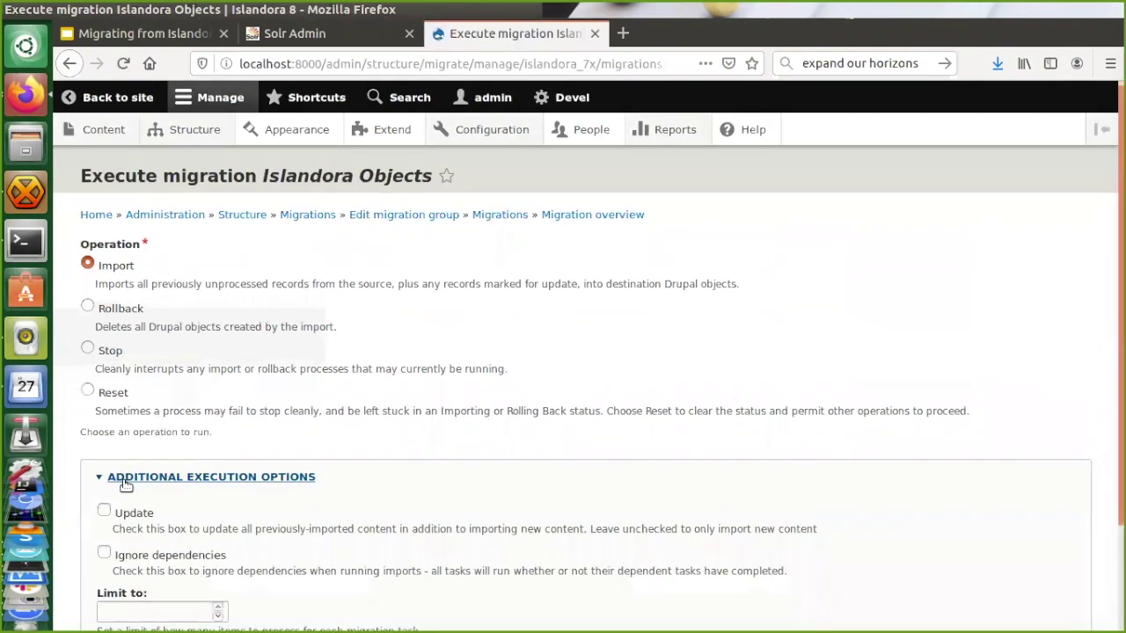
scroll(120, 483, "down", 3)
left_click(104, 423)
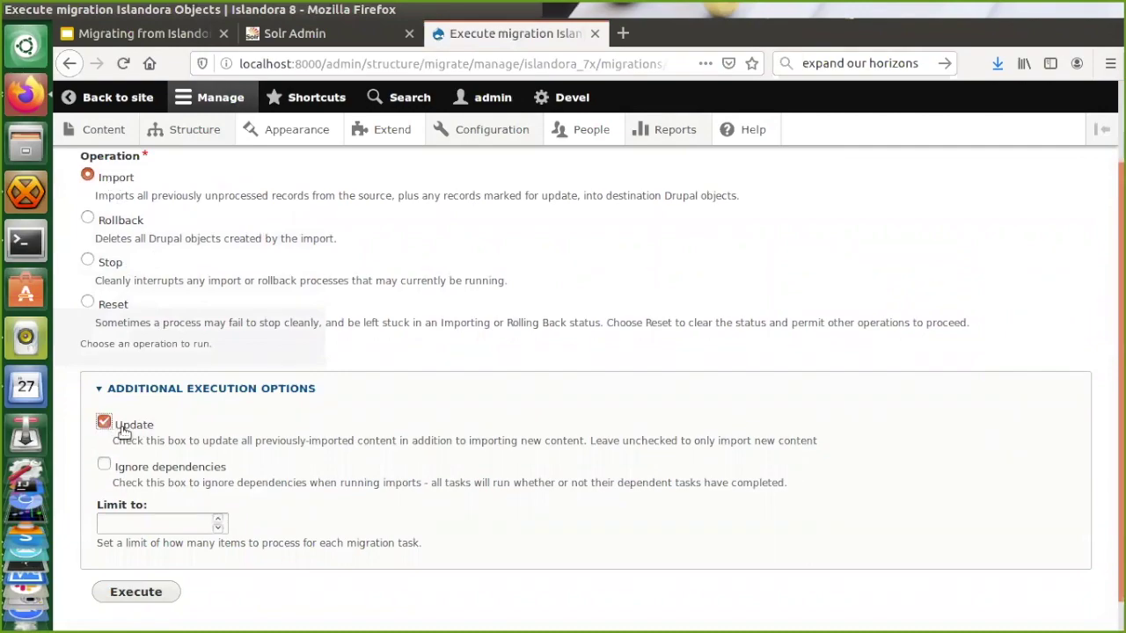
scroll(213, 270, "up", 3)
scroll(230, 444, "down", 4)
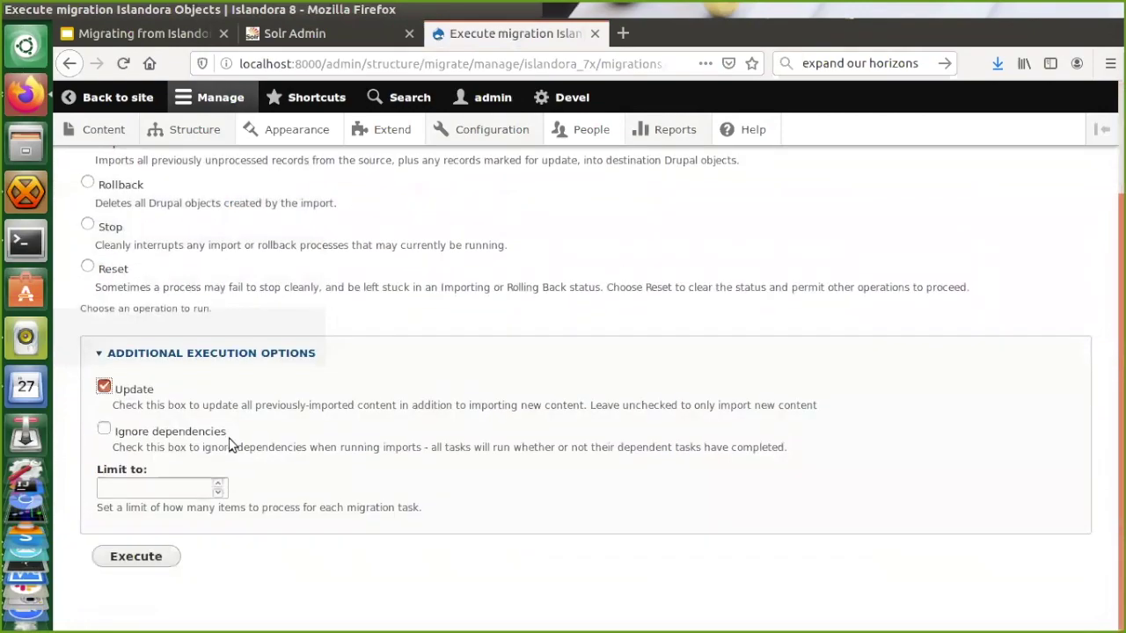
left_click(152, 563)
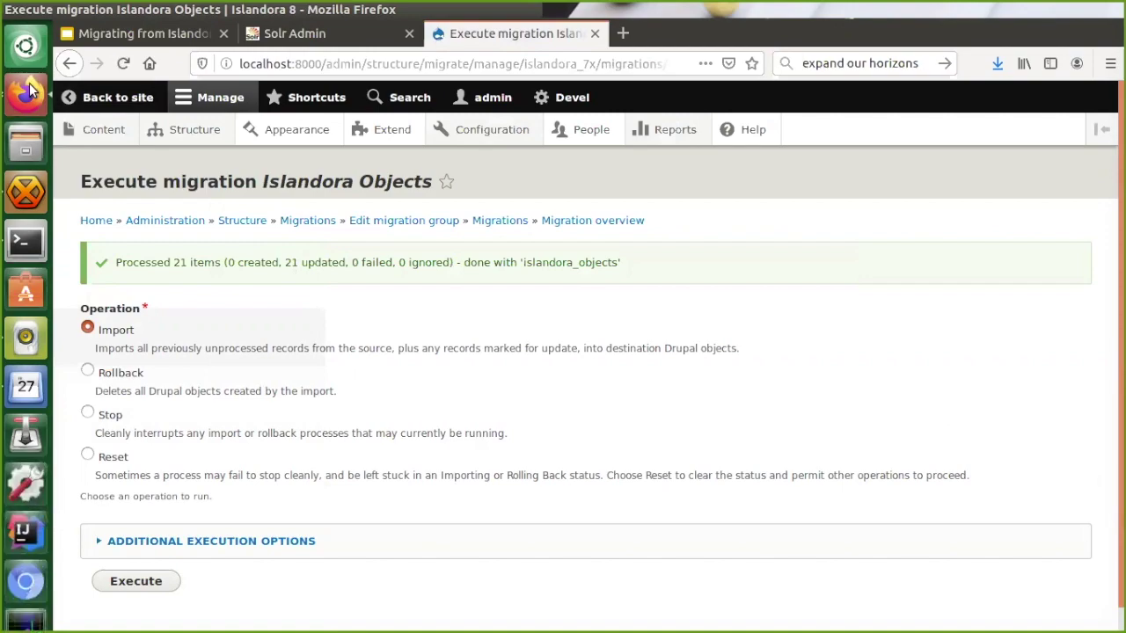
- After the batch reports 21 items updated, go back to the Airplane! item page
left_click(138, 99)
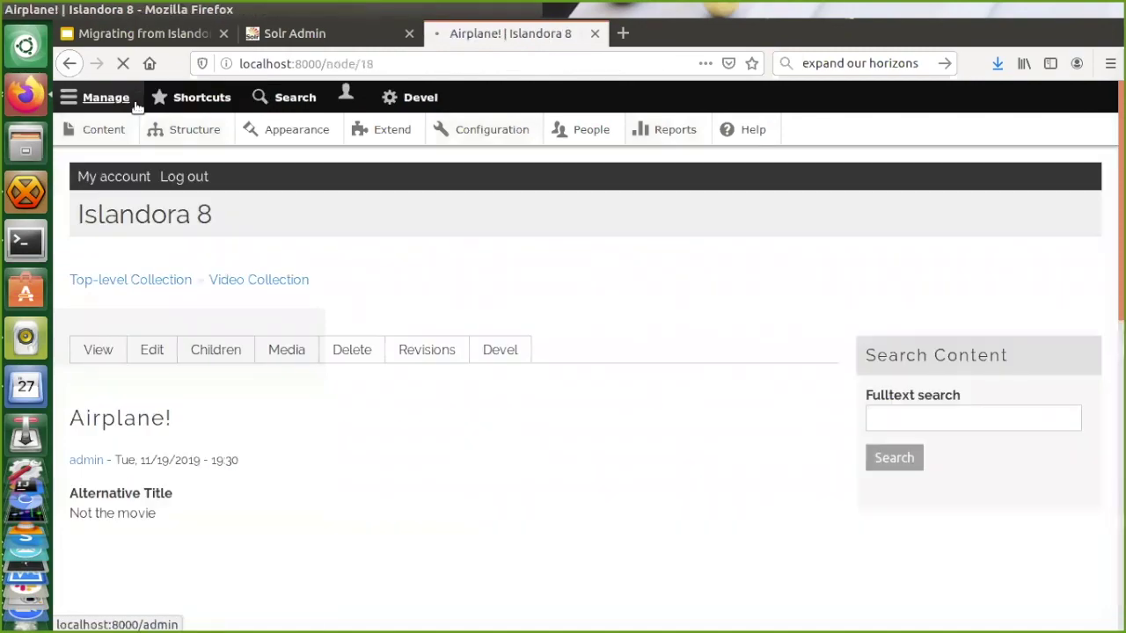
- Open the Free Smells item from the Content administration list
left_click(111, 143)
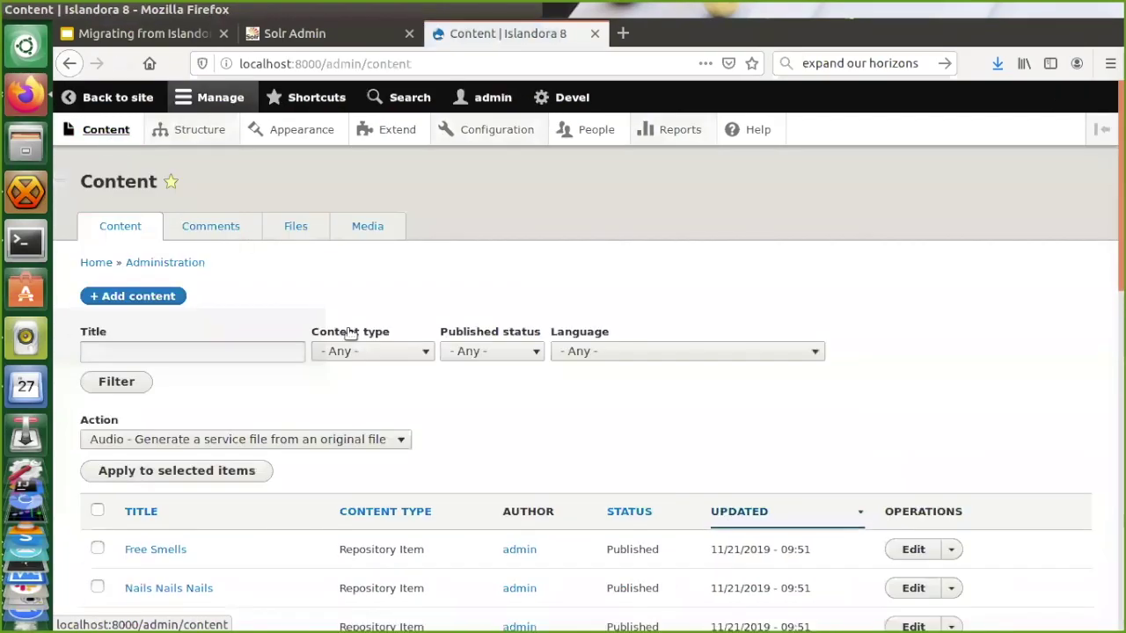
scroll(350, 337, "down", 2)
scroll(350, 337, "down", 3)
left_click(158, 221)
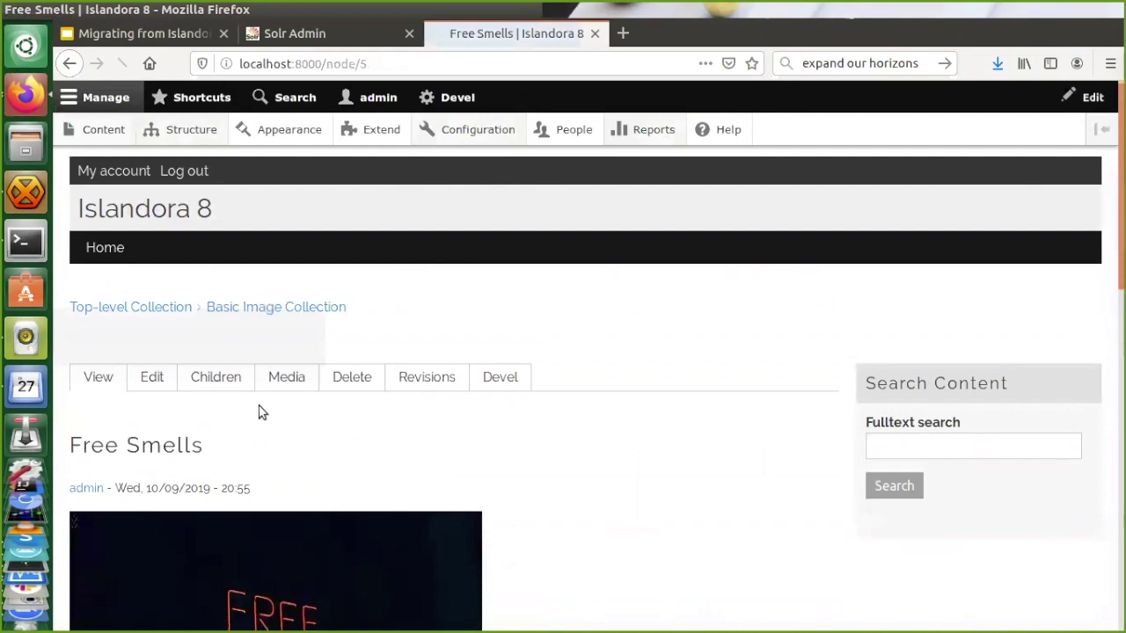
- Check that the item's Genre reads 'Free Smells', then go to its edit form
scroll(259, 409, "down", 5)
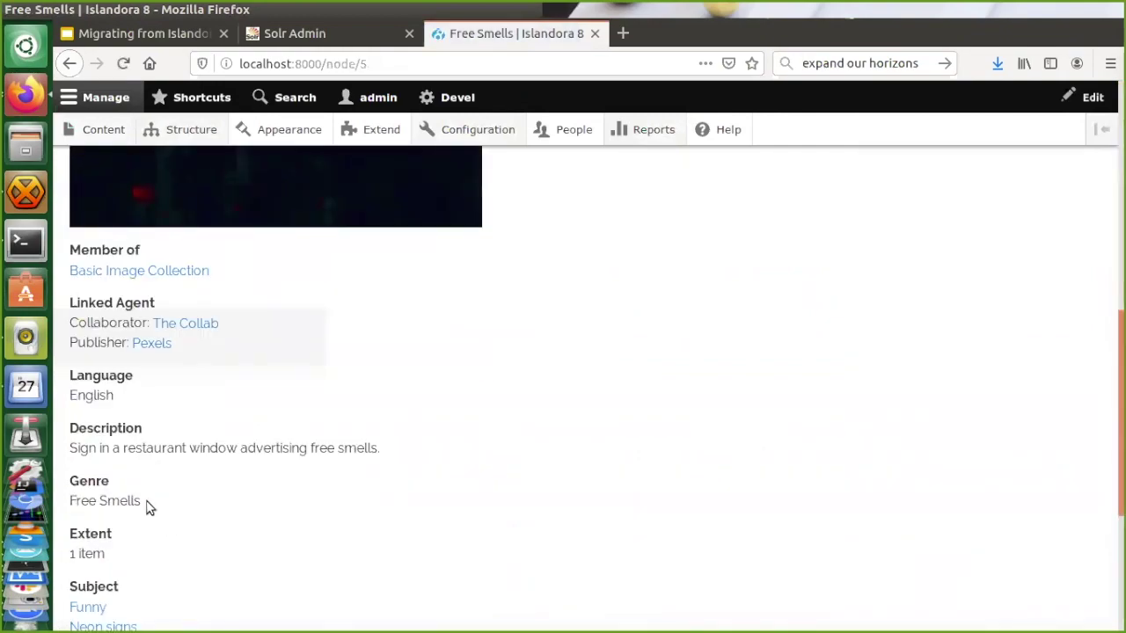
left_click_drag(146, 500, 73, 506)
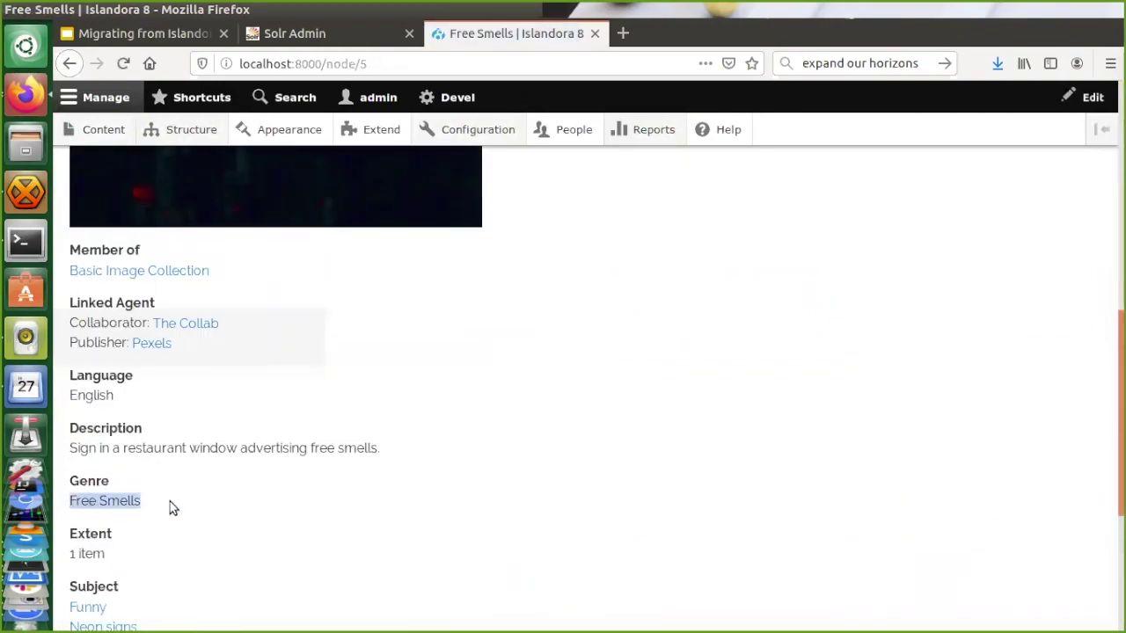
scroll(170, 501, "down", 3)
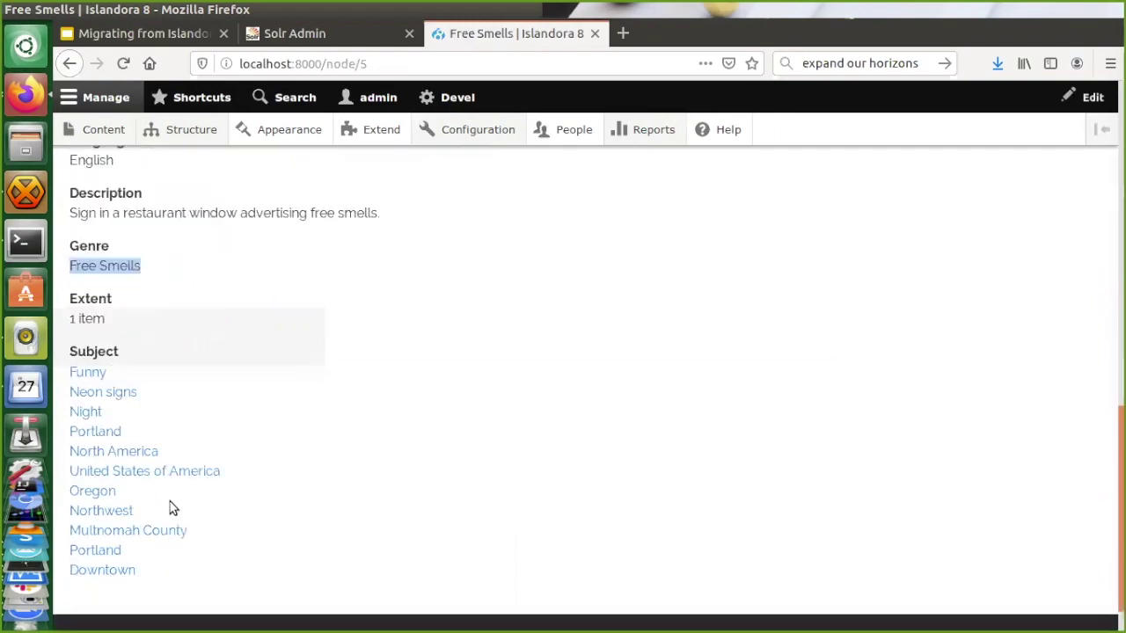
scroll(170, 501, "up", 10)
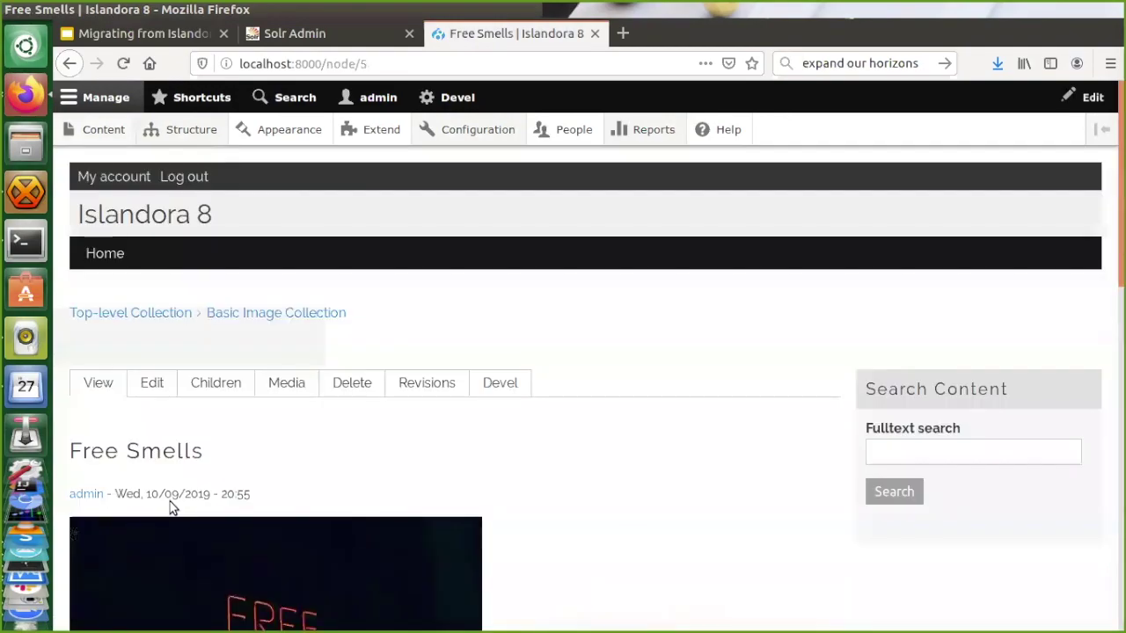
left_click(144, 390)
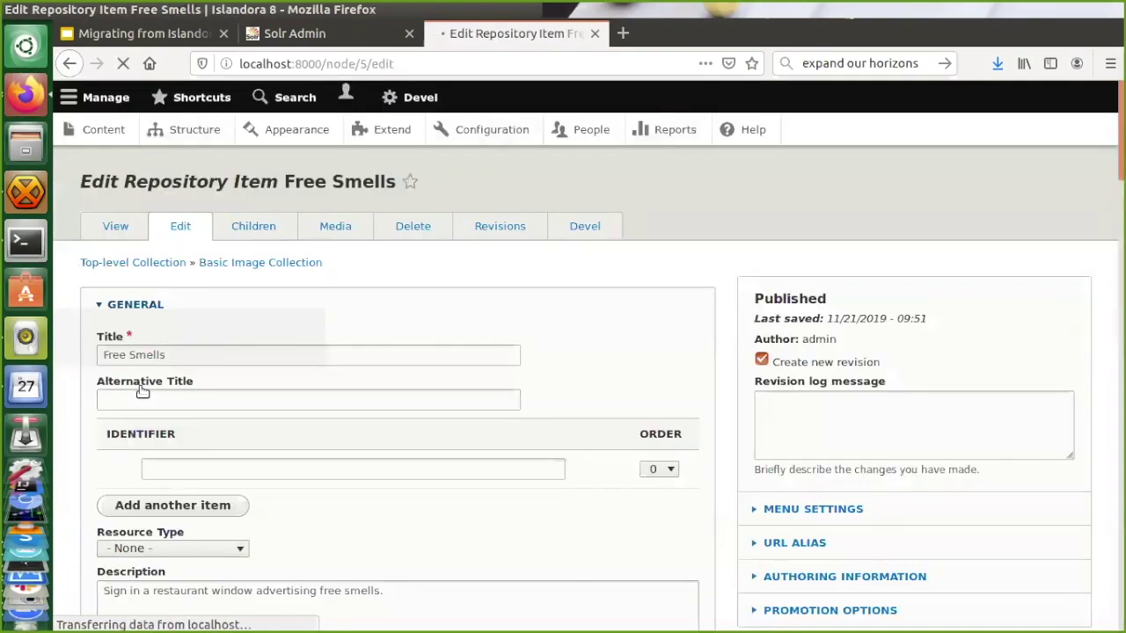
- Select and inspect the 'Free Smells' value in the edit form's Genre field
scroll(141, 389, "down", 5)
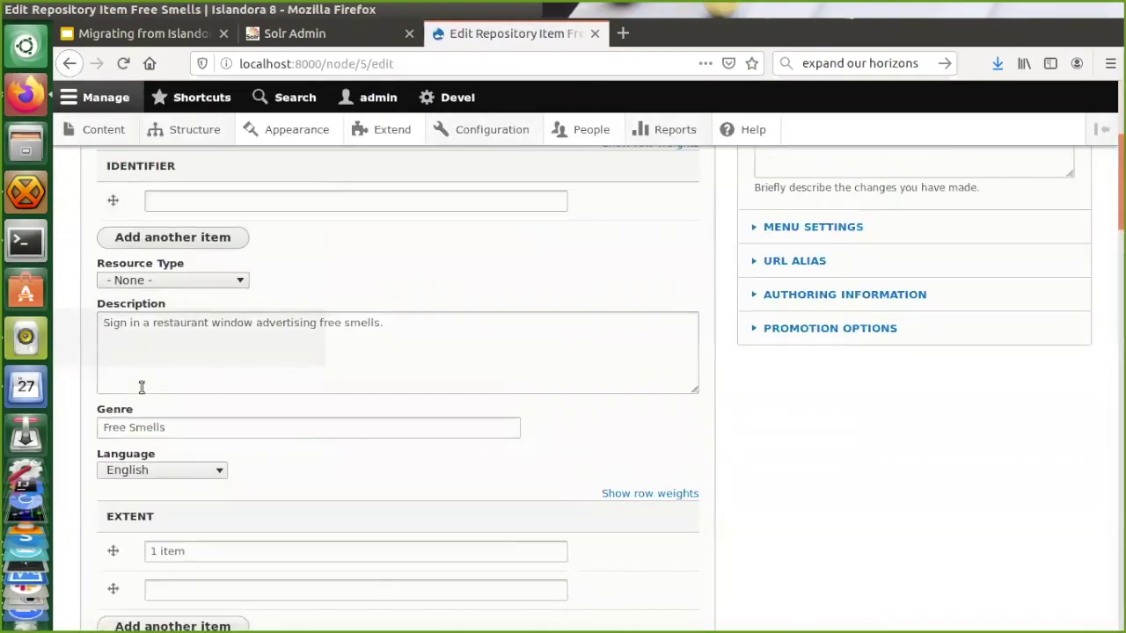
scroll(141, 388, "down", 4)
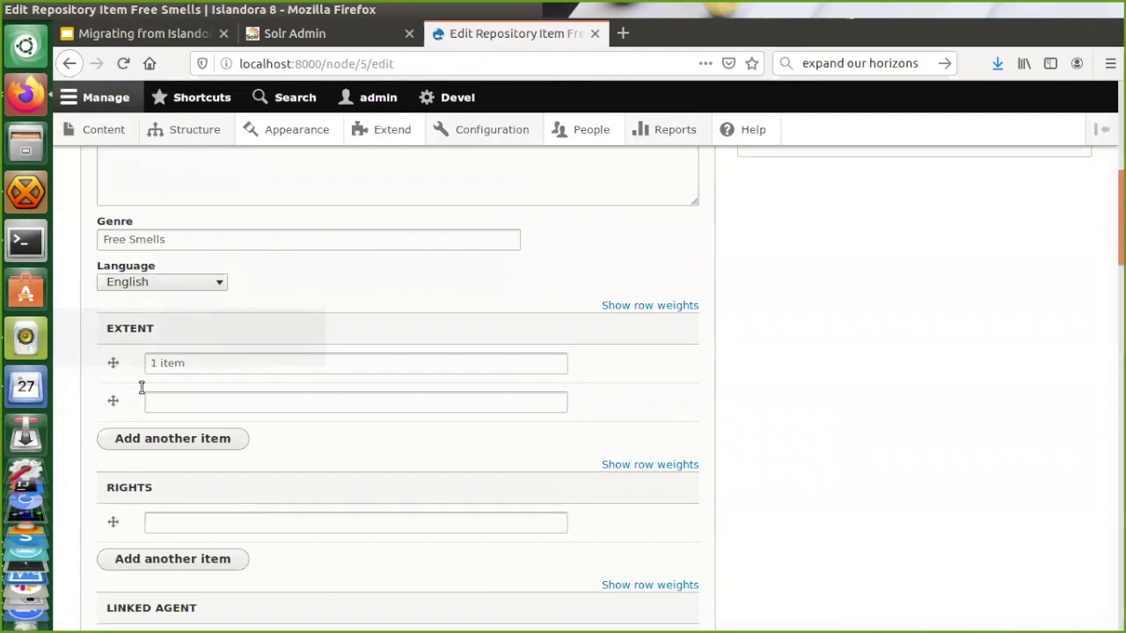
scroll(141, 388, "up", 2)
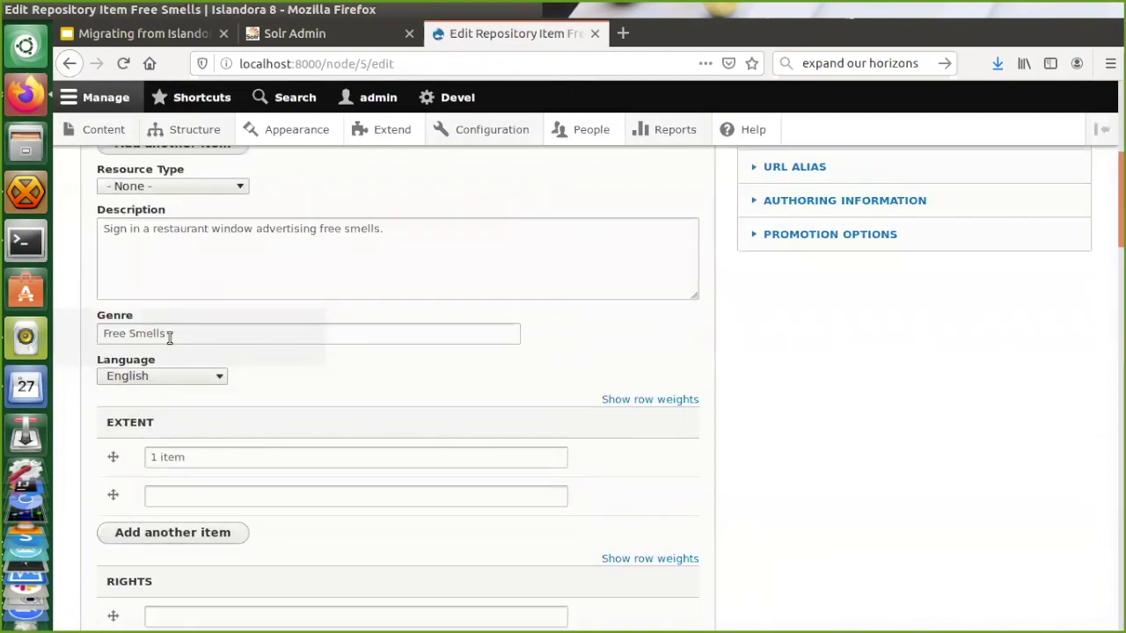
triple_click(169, 336)
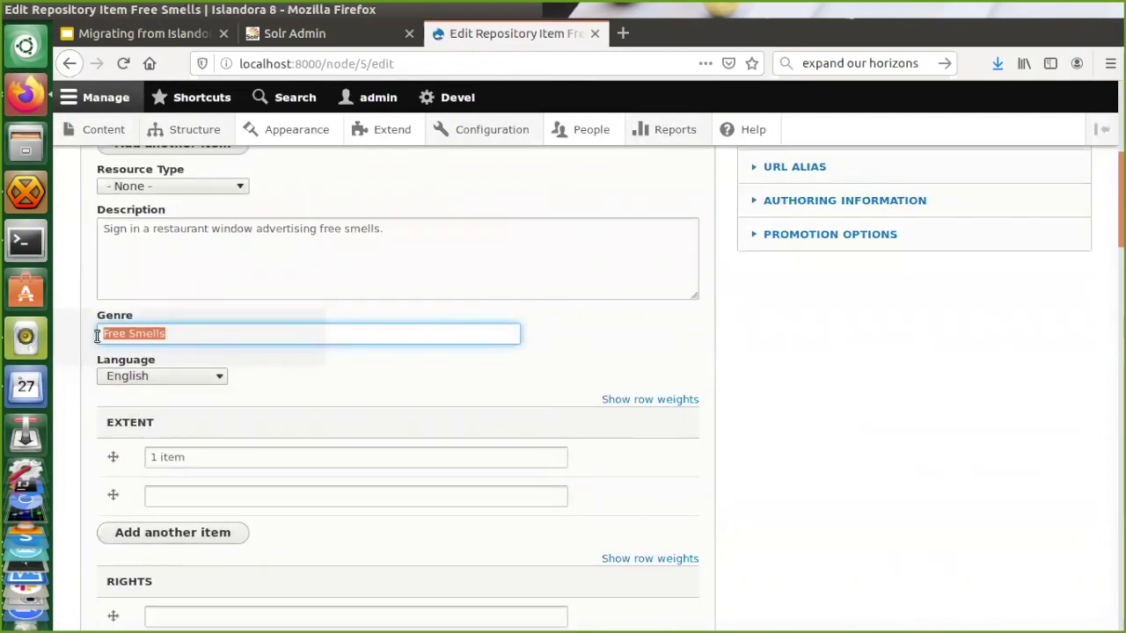
left_click(170, 335)
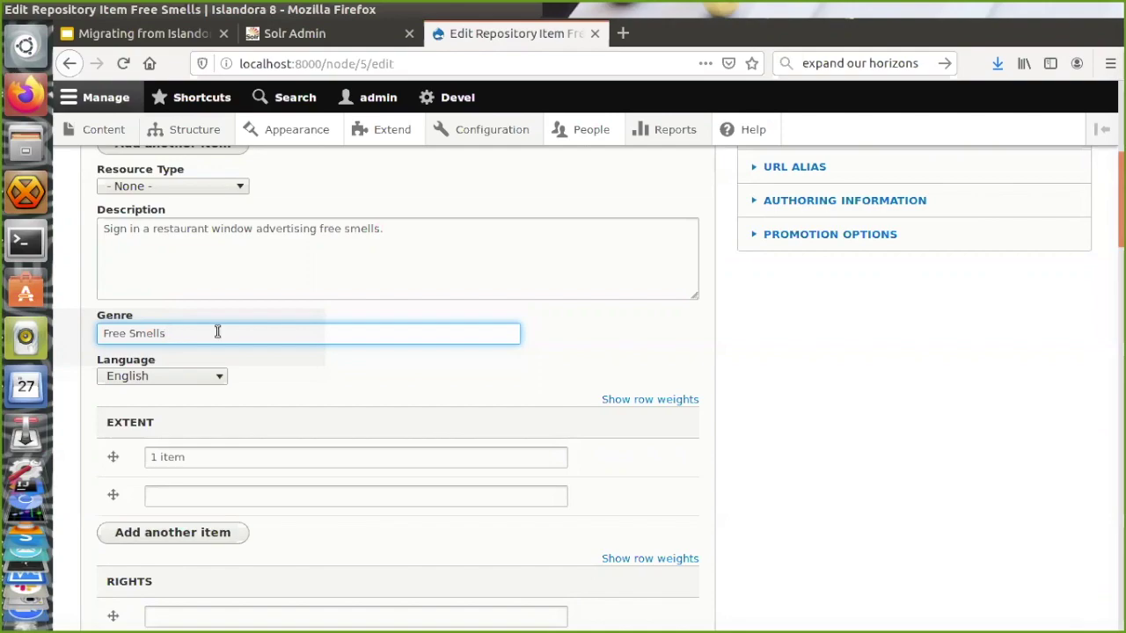
- Review the Free Smells Description field and surrounding edit form fields
left_click(397, 231)
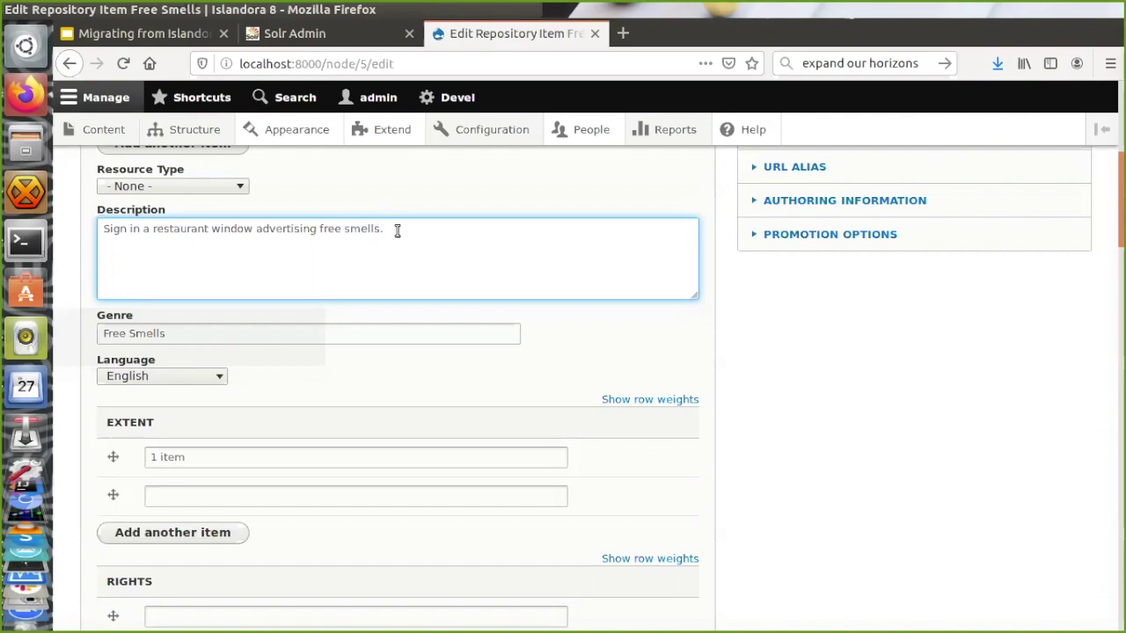
scroll(397, 230, "up", 5)
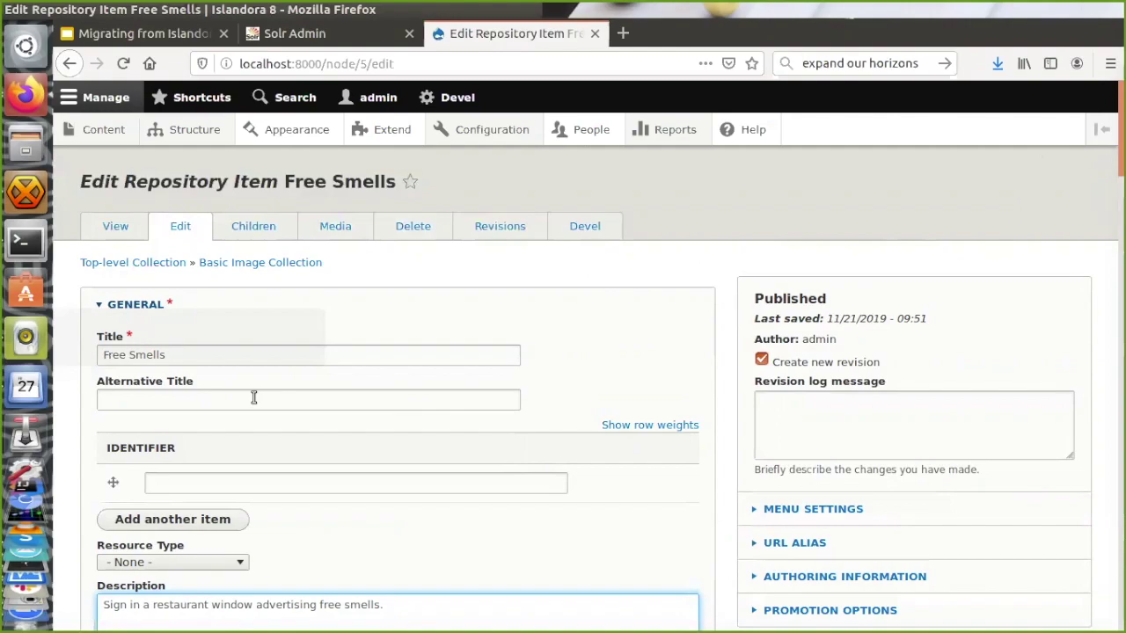
scroll(253, 397, "down", 5)
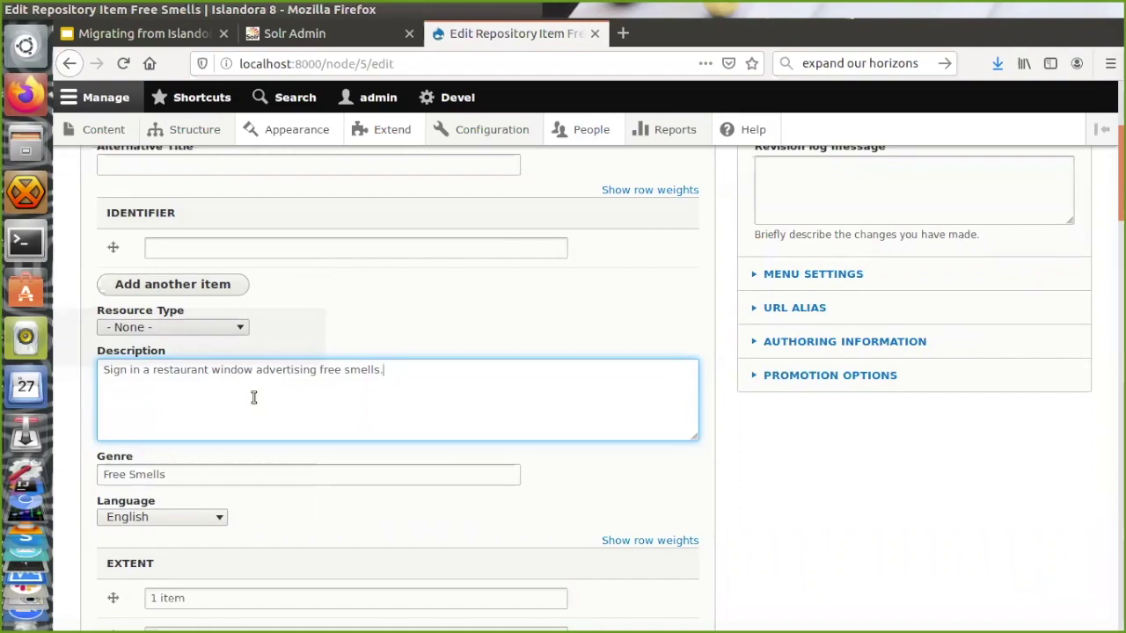
scroll(253, 398, "up", 5)
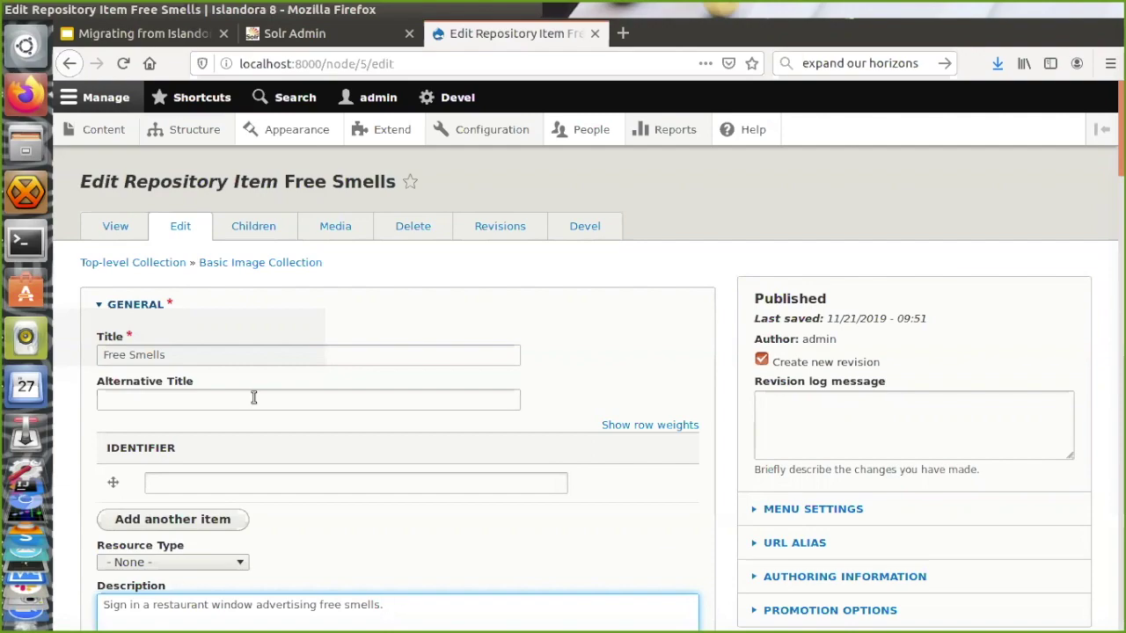
scroll(253, 398, "down", 1)
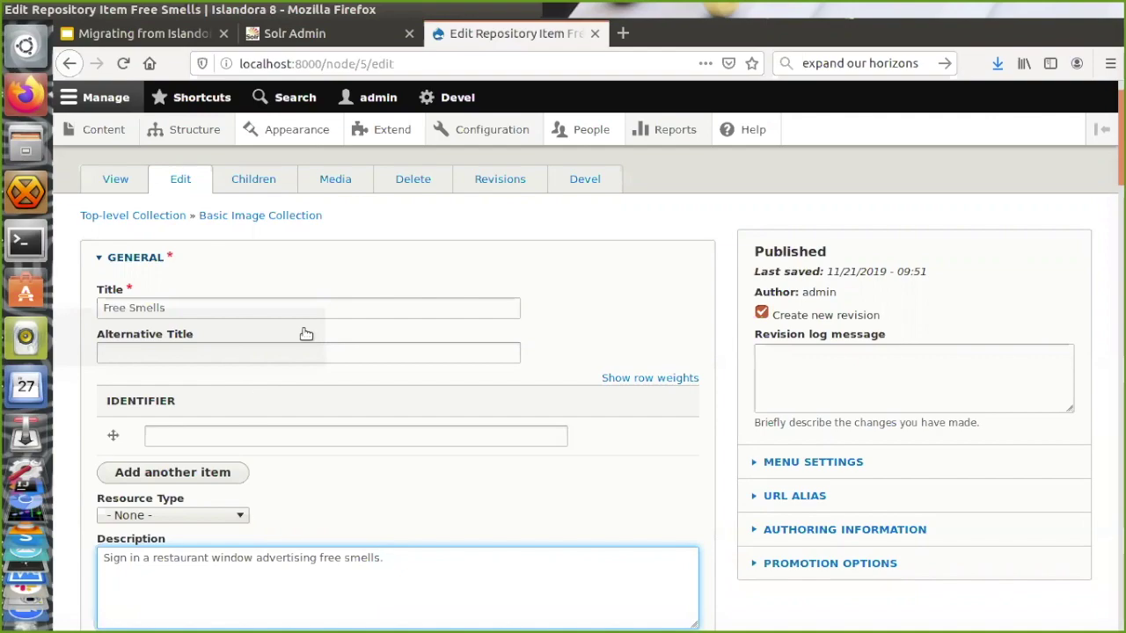
- Go to Configuration > Islandora > Islandora Migration Settings
mouse_move(506, 132)
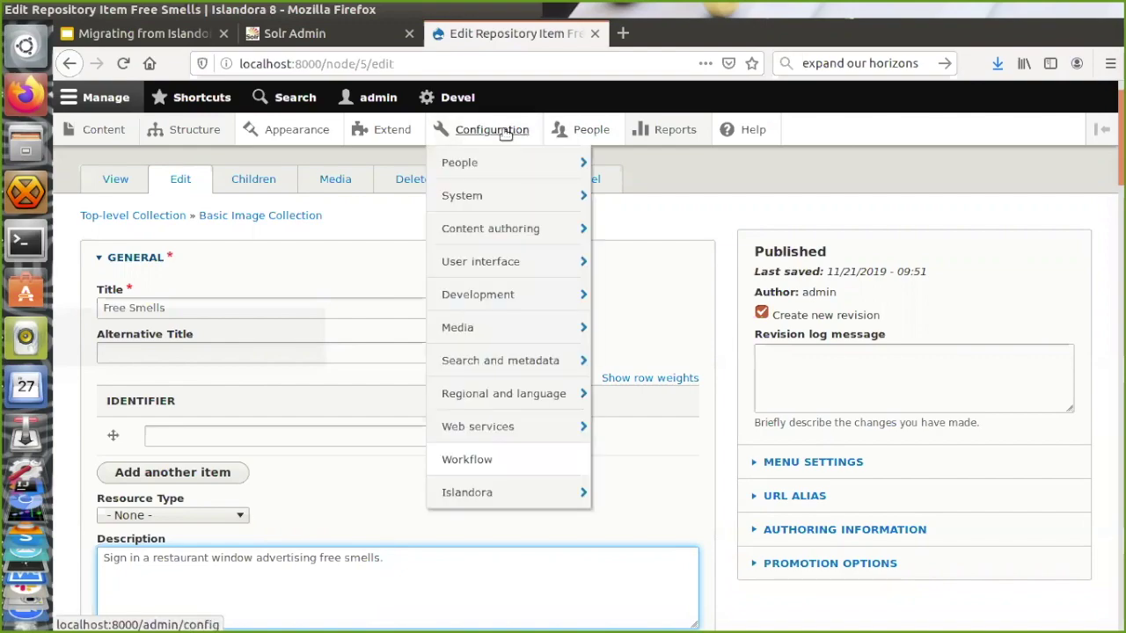
mouse_move(500, 495)
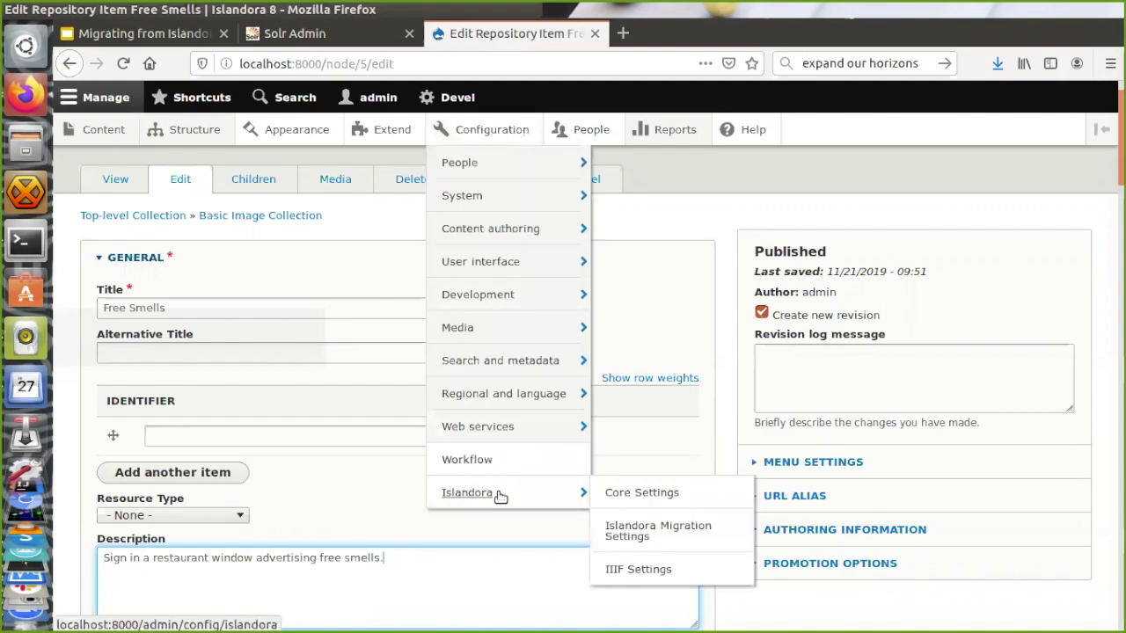
left_click(652, 530)
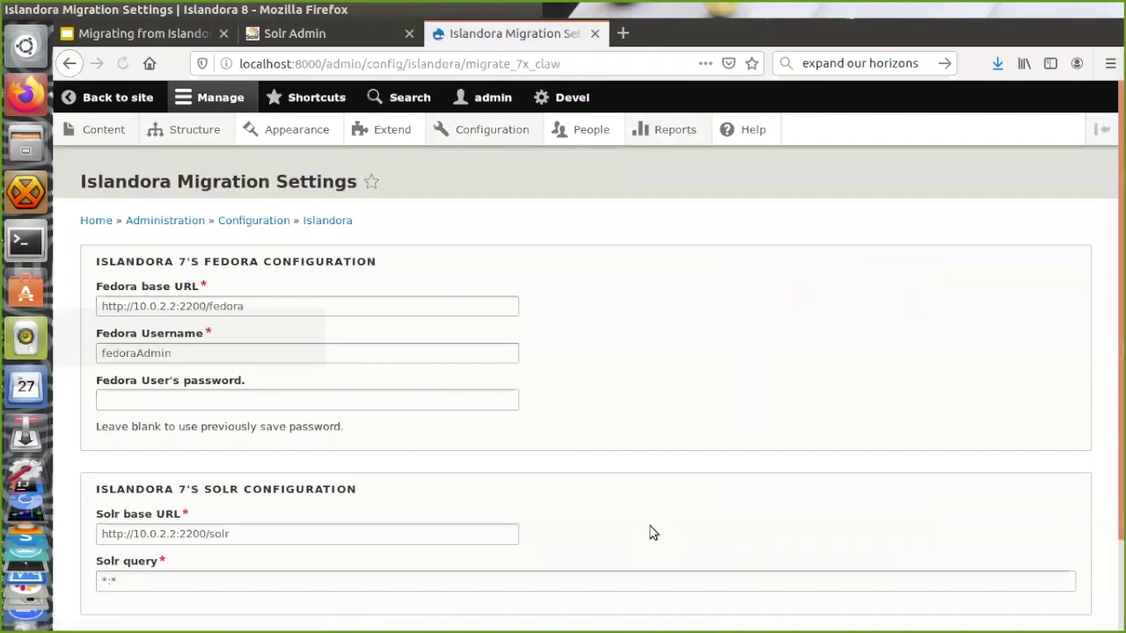